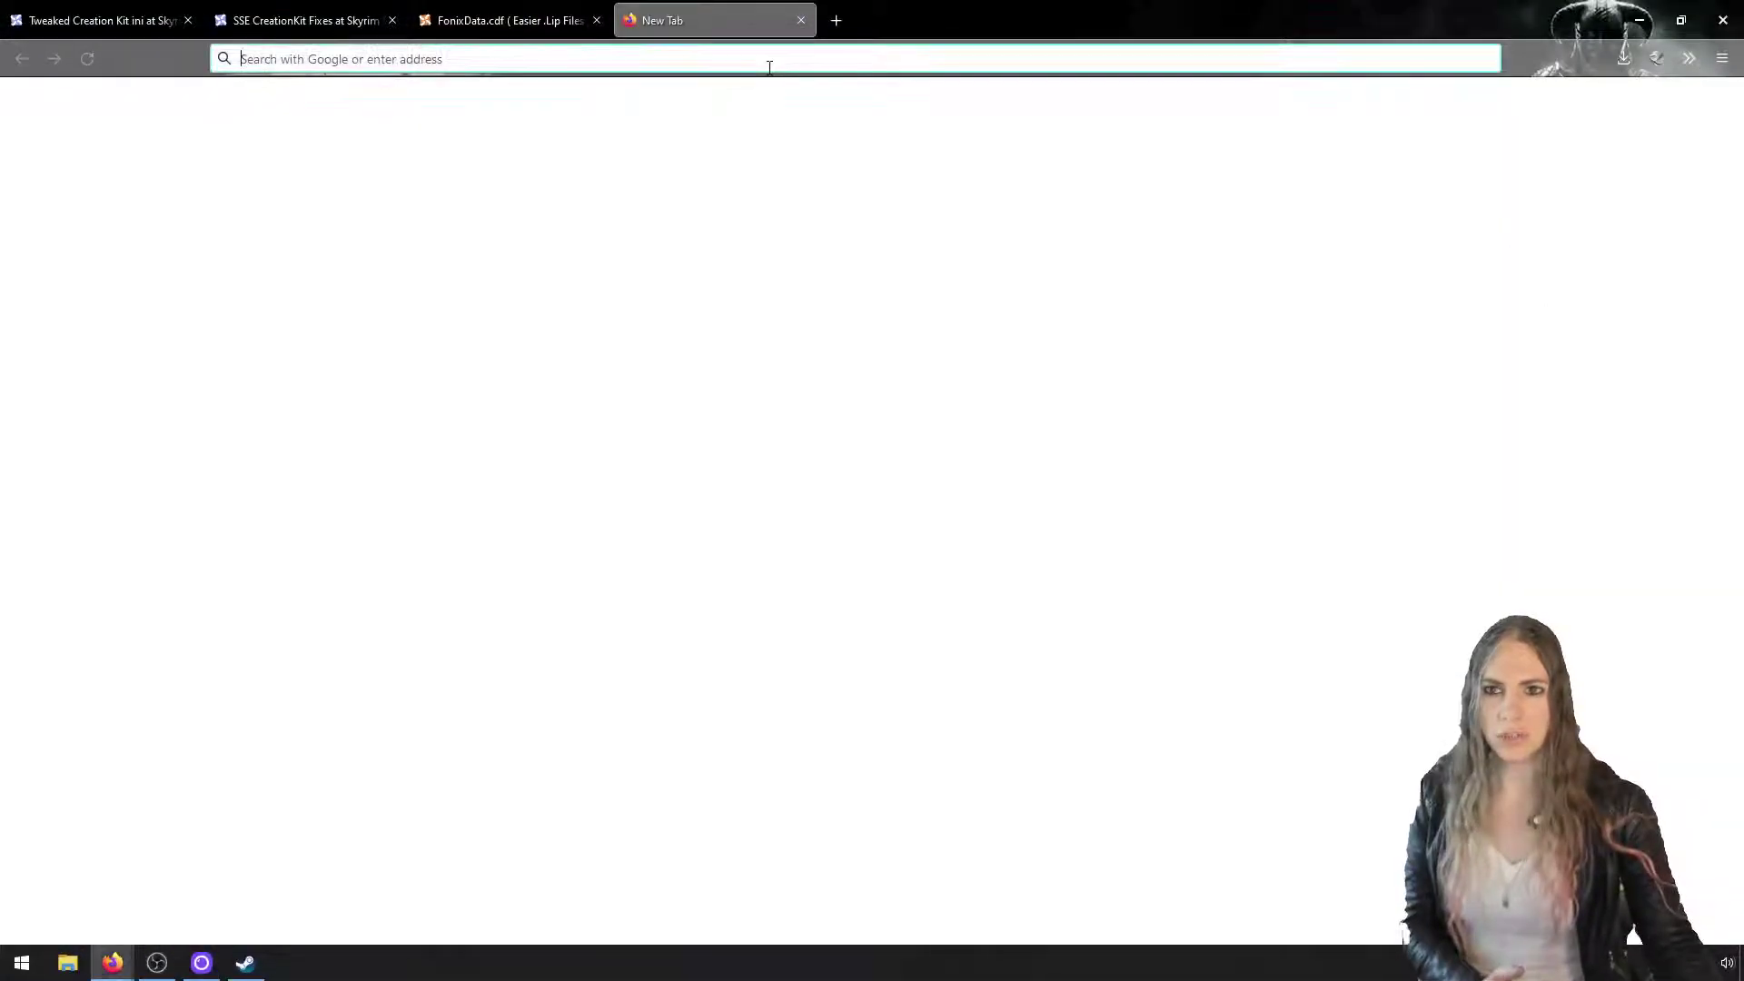
Search the web for 'bethesda launcher' and open the official bethesda.net page
{"action": "type", "text": "bethesda la"}
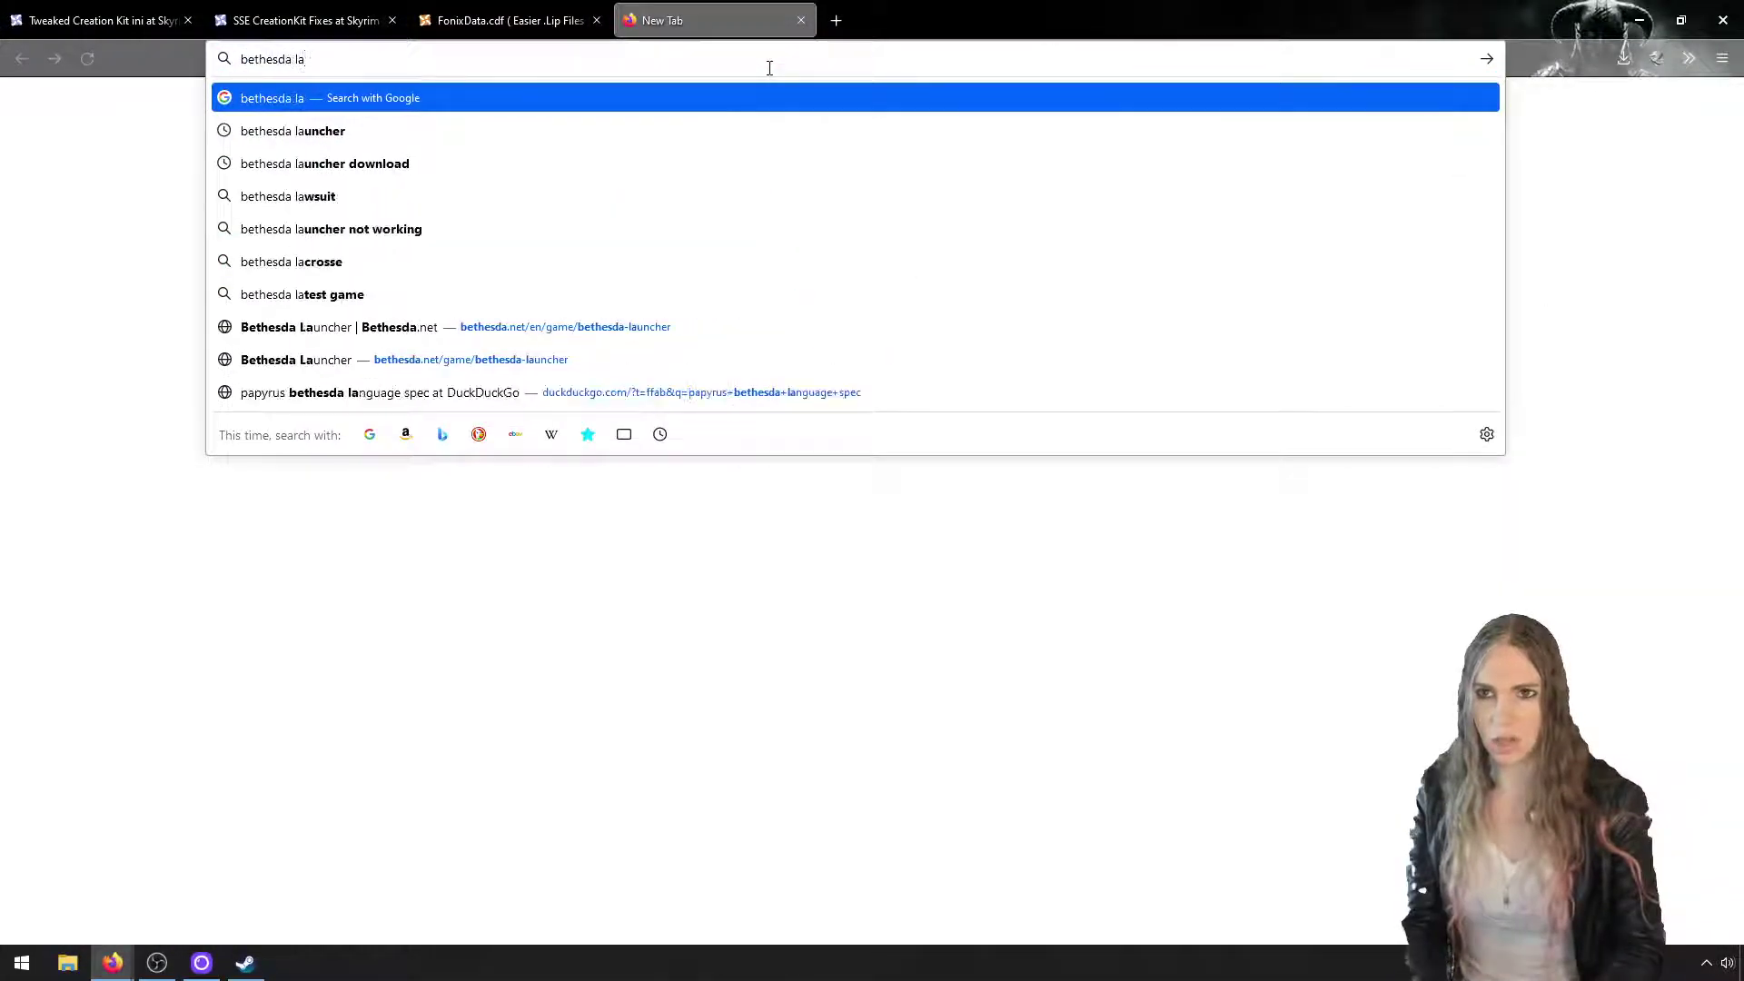
{"action": "type", "text": "uncher"}
{"action": "key", "text": "Return"}
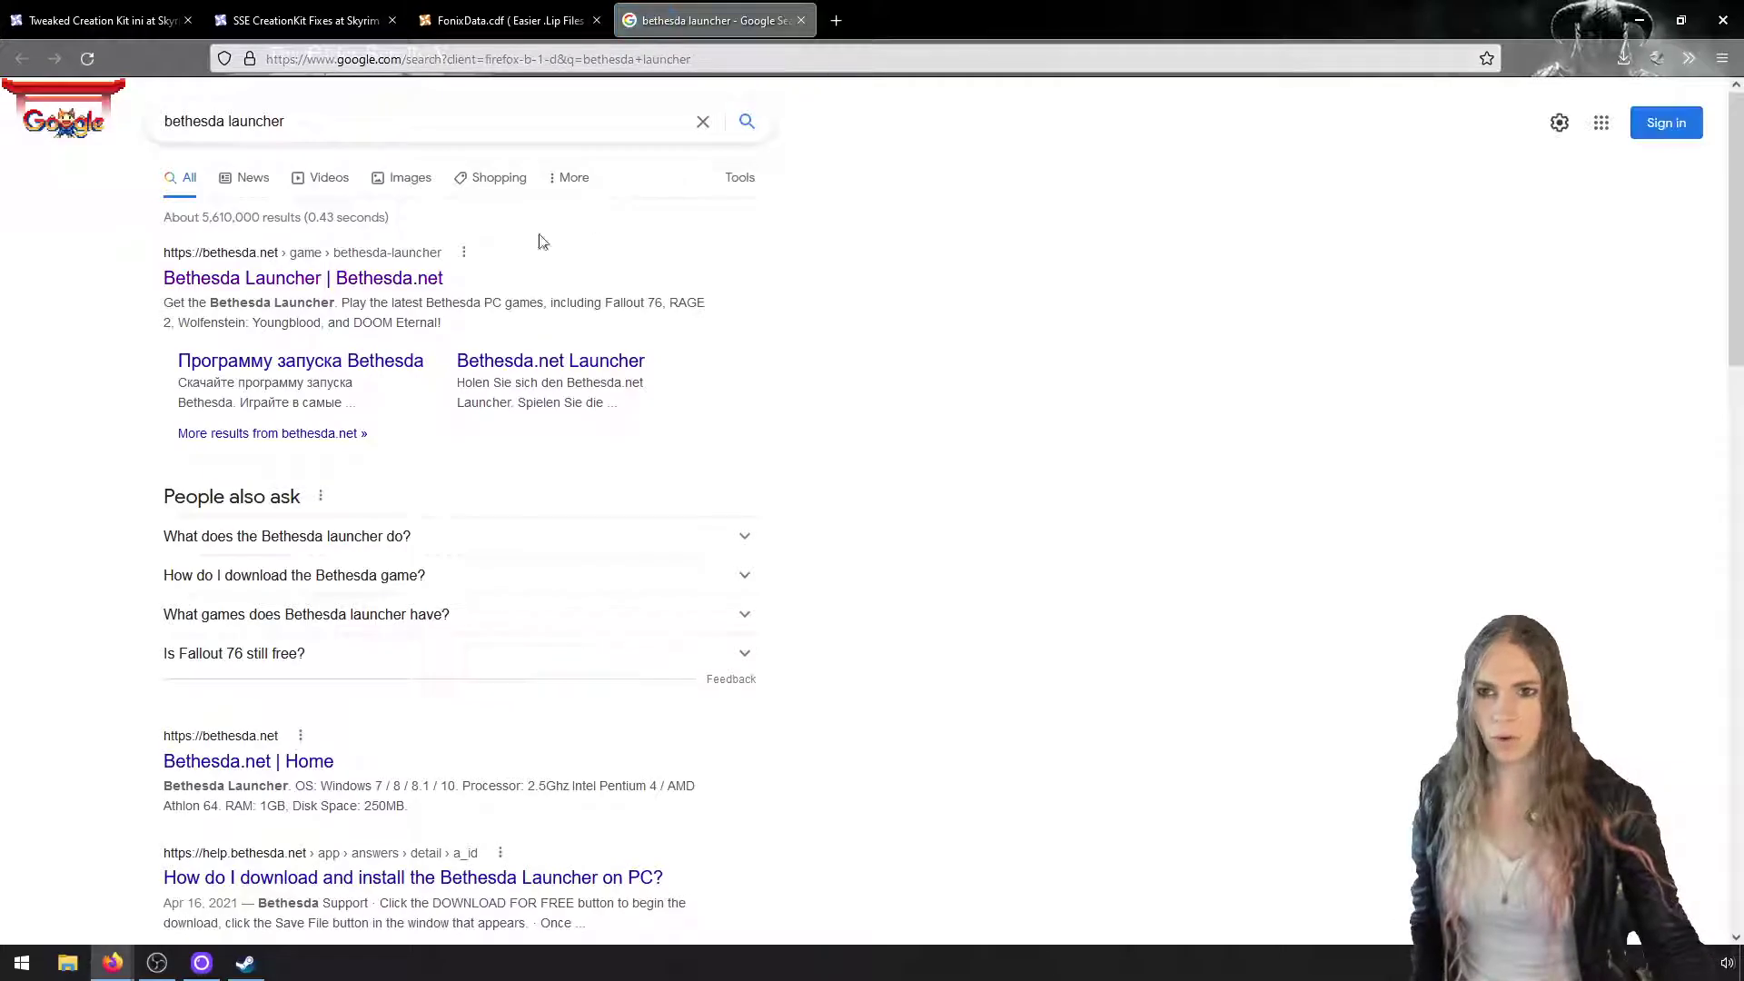
{"action": "left_click", "coordinate": [424, 278]}
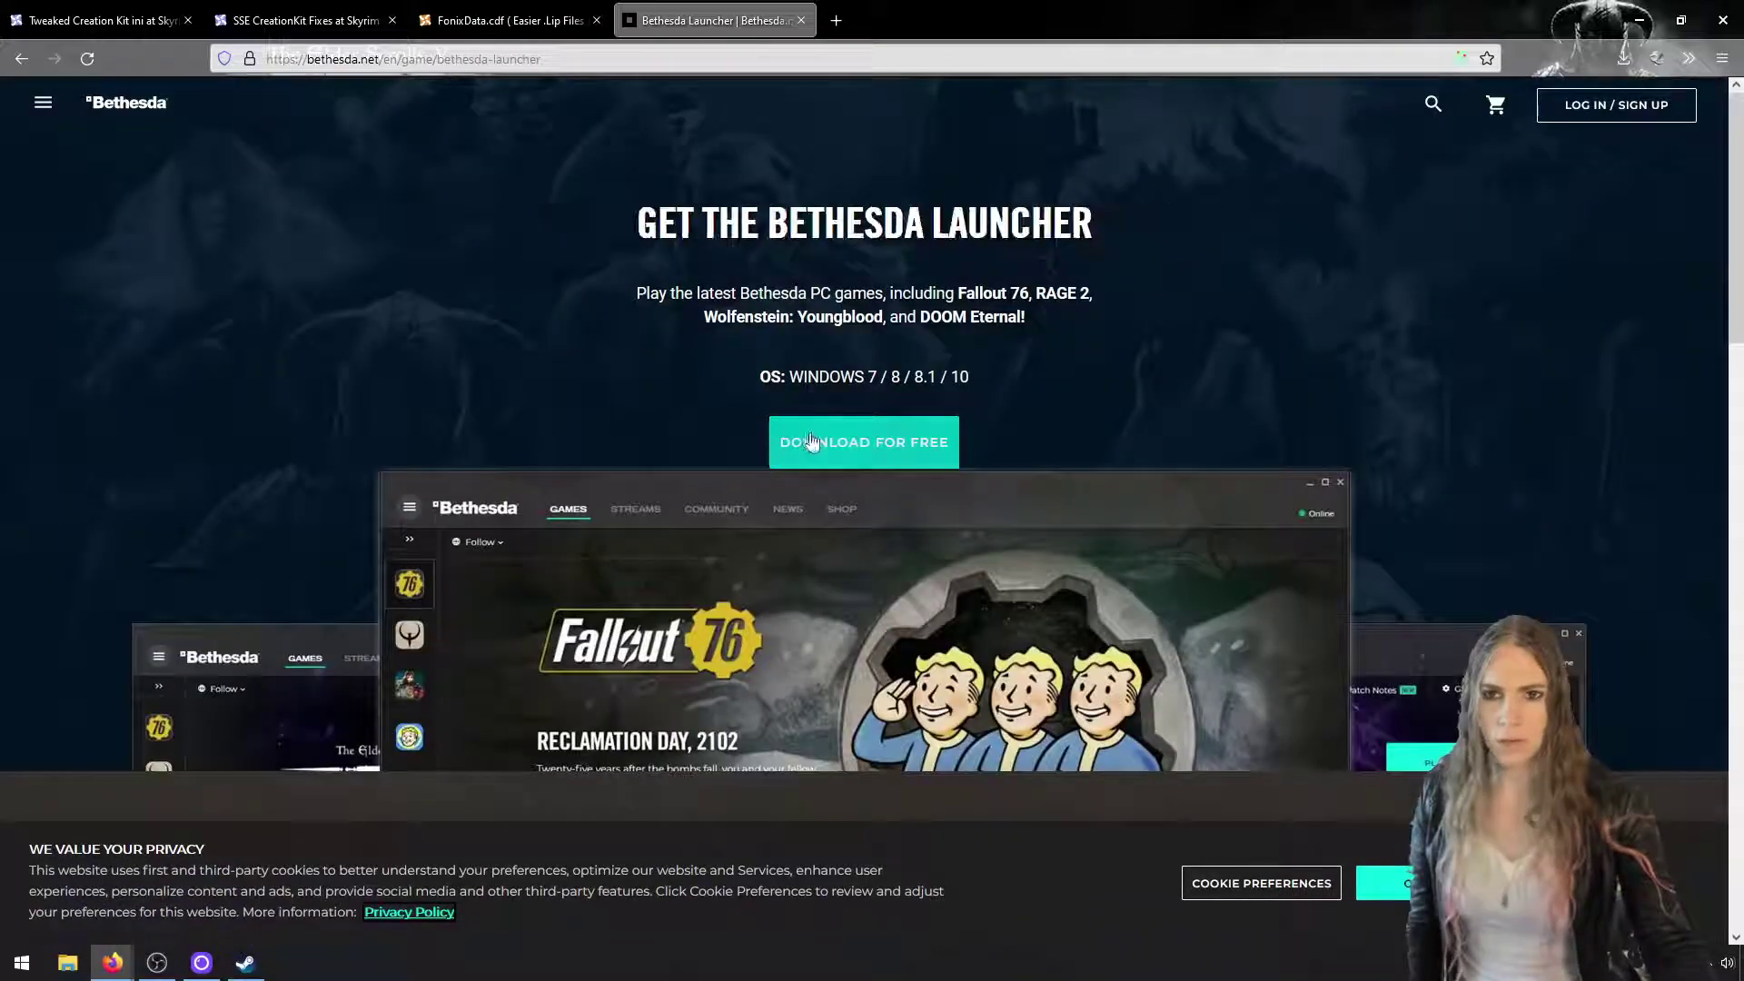
Download the free launcher installer, save it, and run it from recent downloads
{"action": "left_click", "coordinate": [807, 452]}
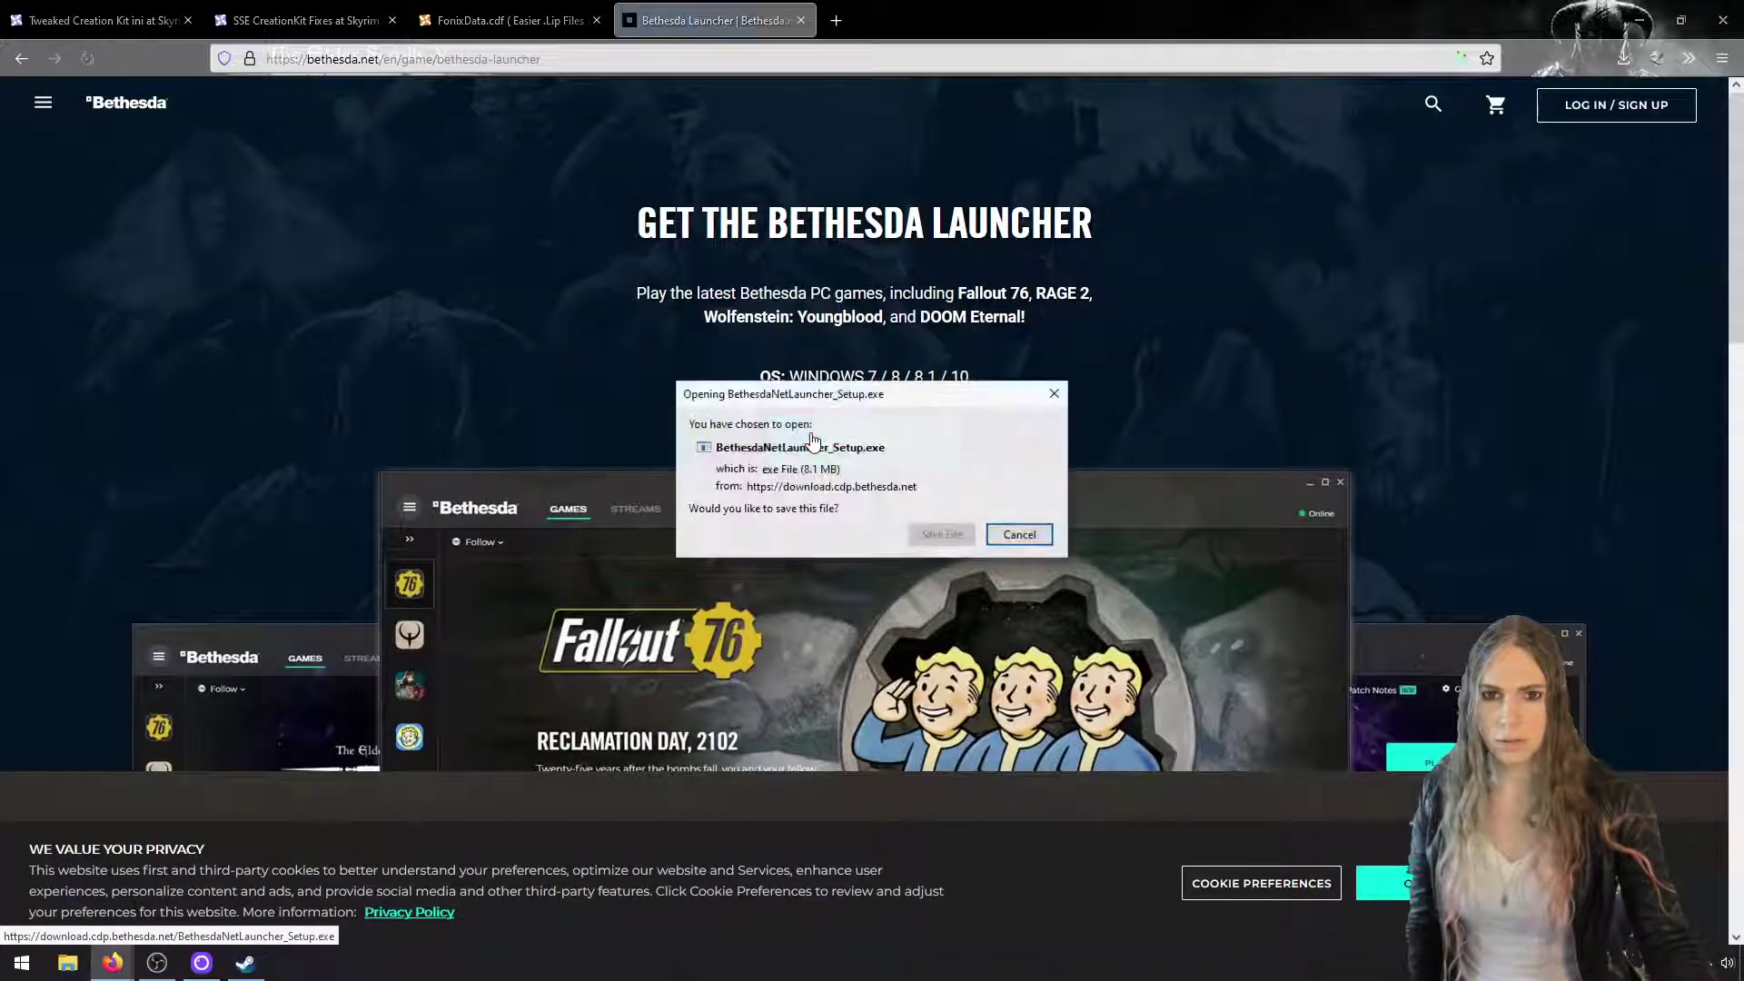
{"action": "left_click", "coordinate": [940, 534]}
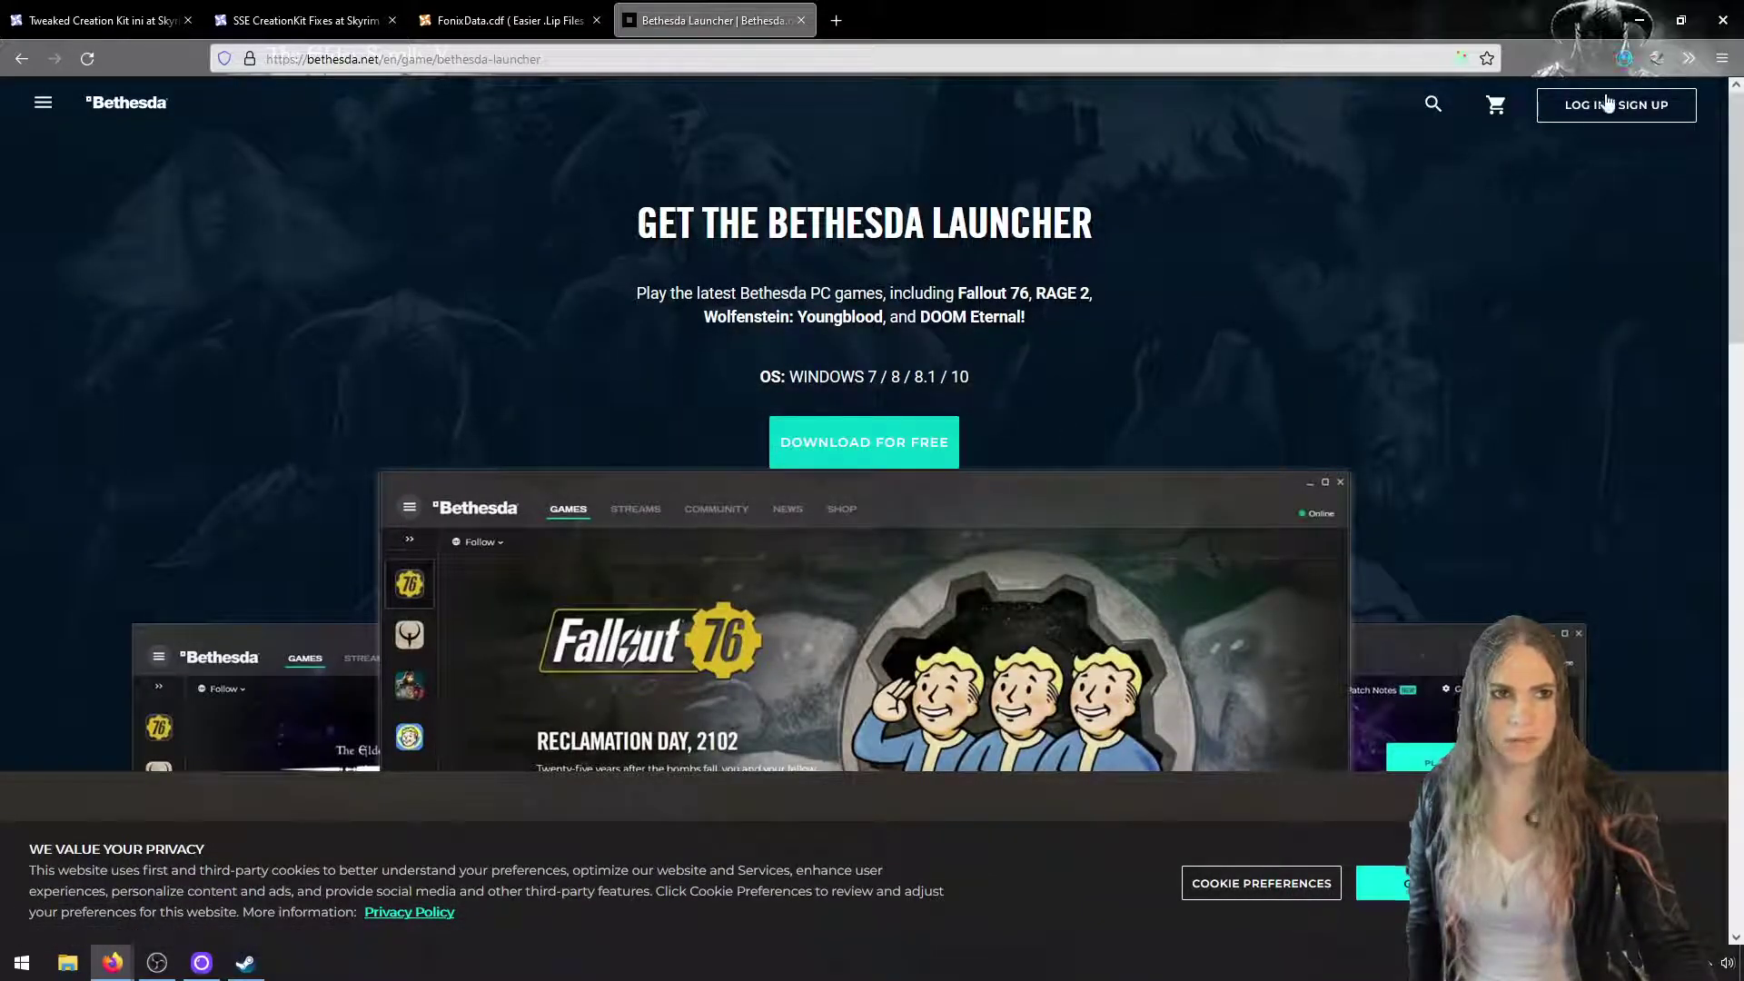
{"action": "left_click", "coordinate": [1618, 63]}
{"action": "left_click", "coordinate": [1503, 113]}
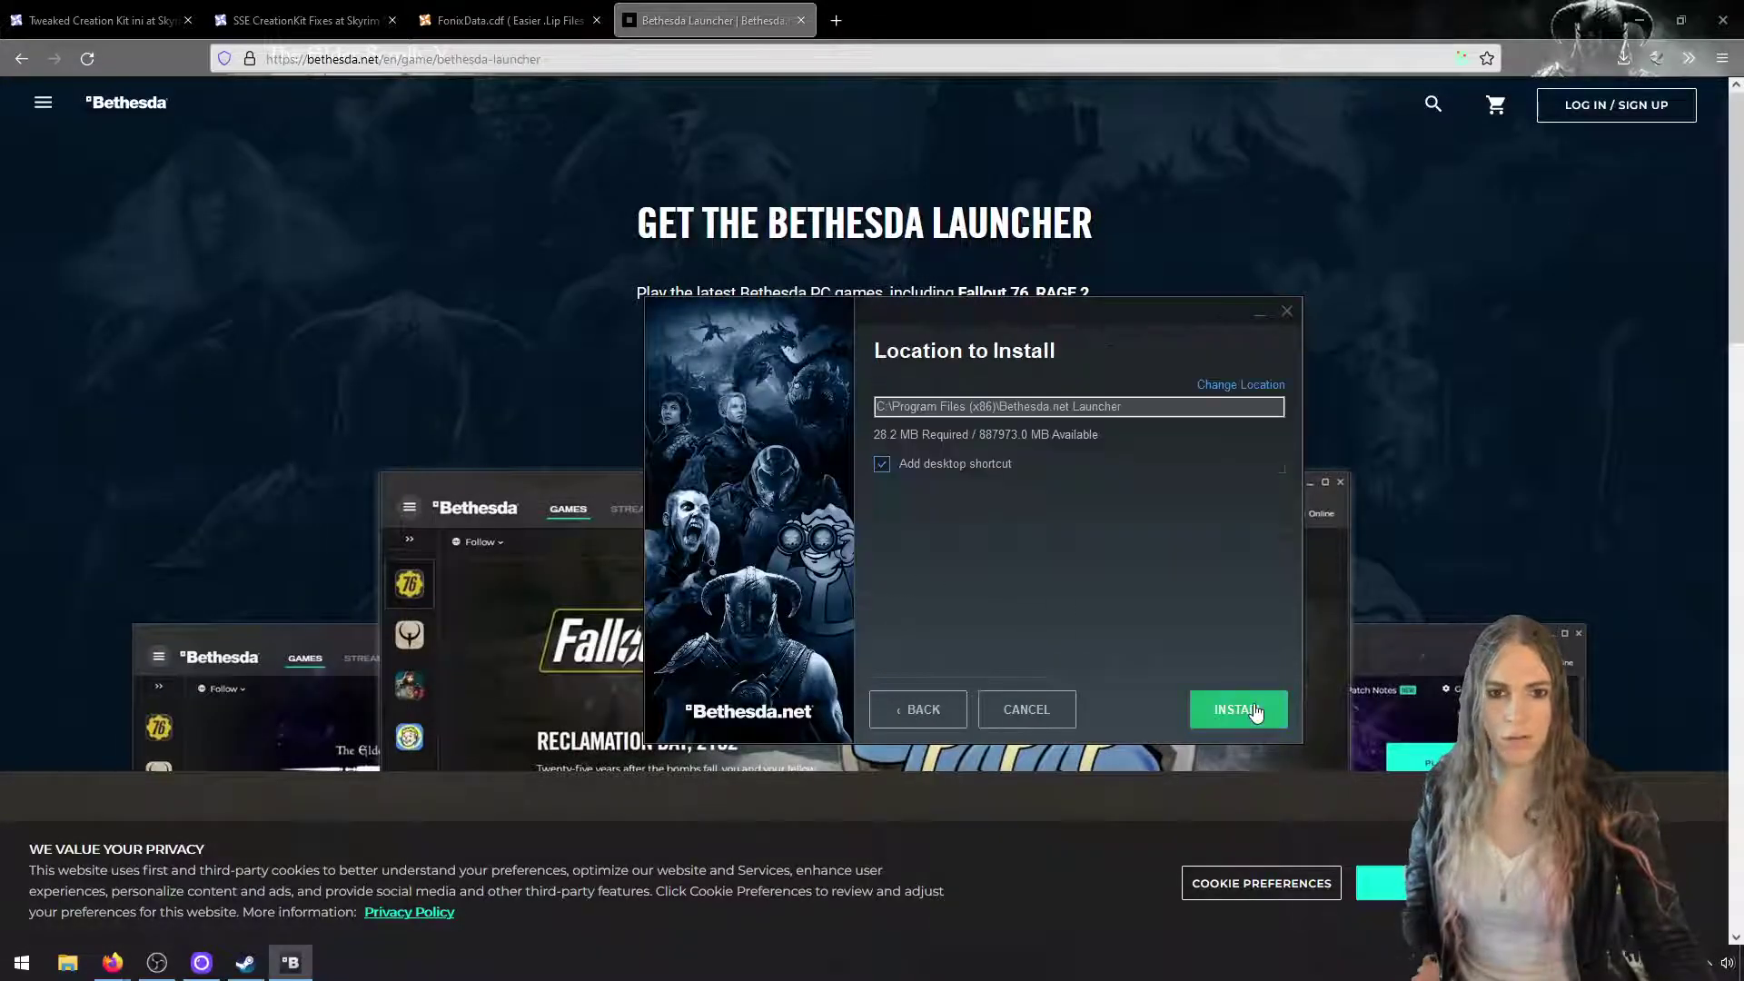
Install the launcher, then sign in with Remember me ticked
{"action": "left_click", "coordinate": [1255, 710]}
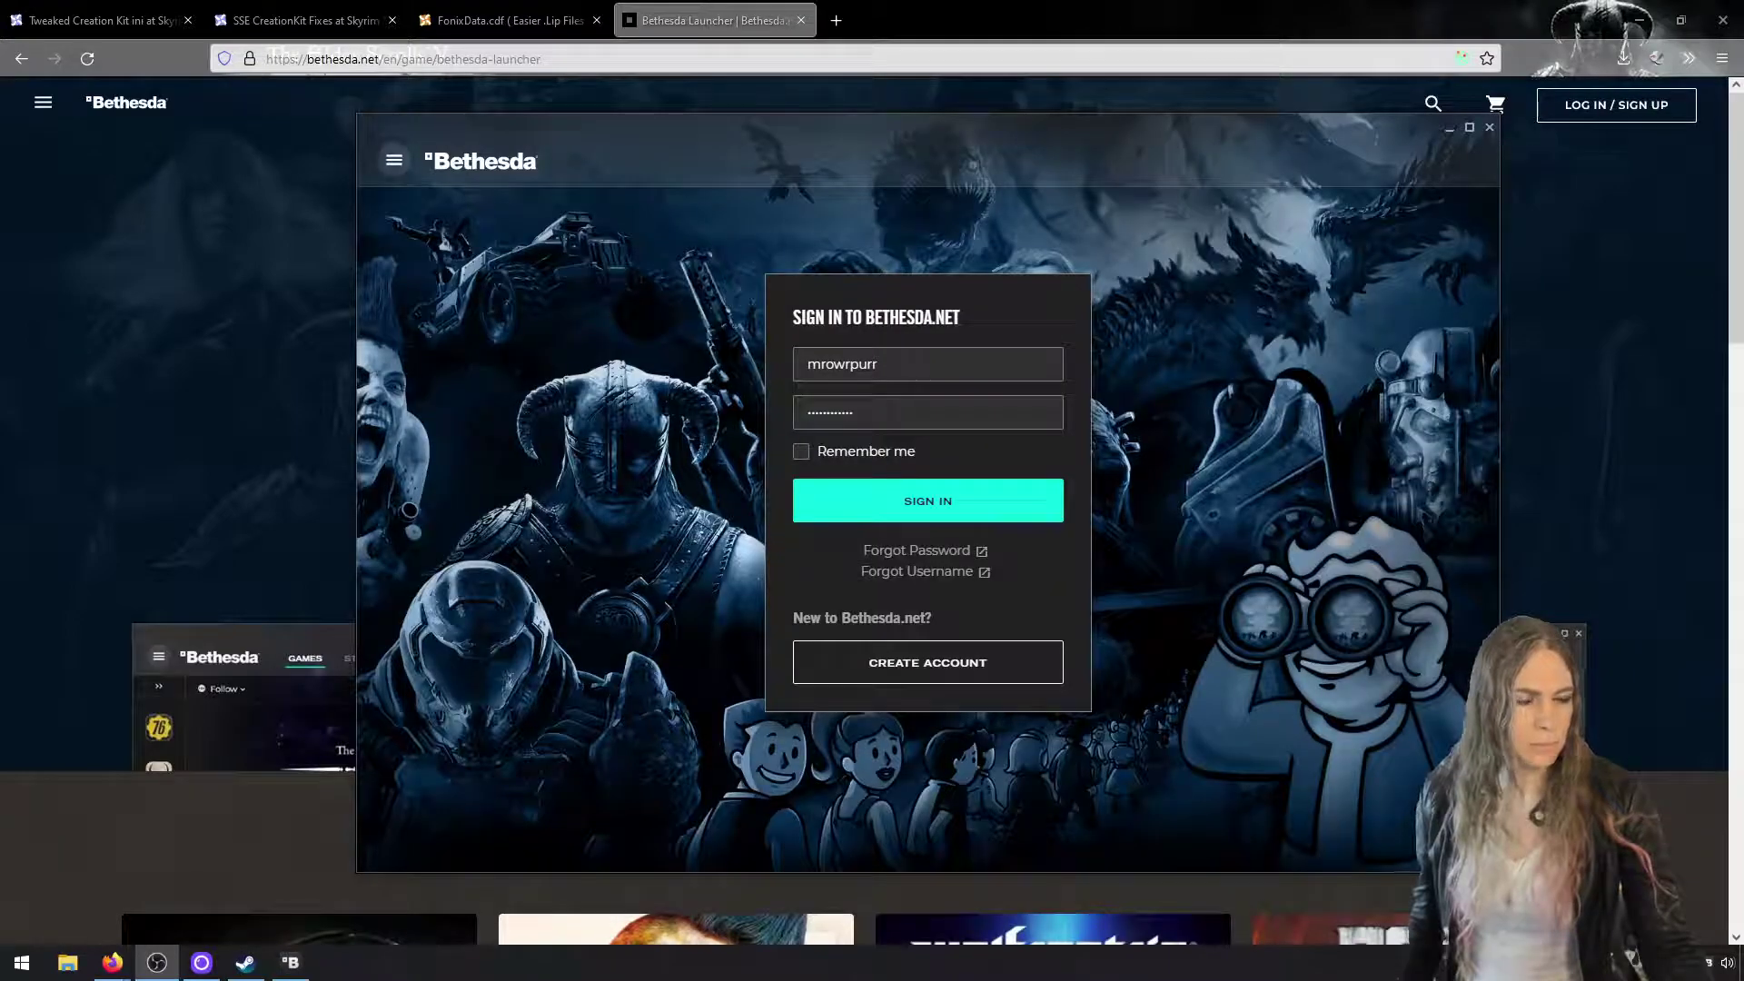
{"action": "left_click", "coordinate": [803, 451]}
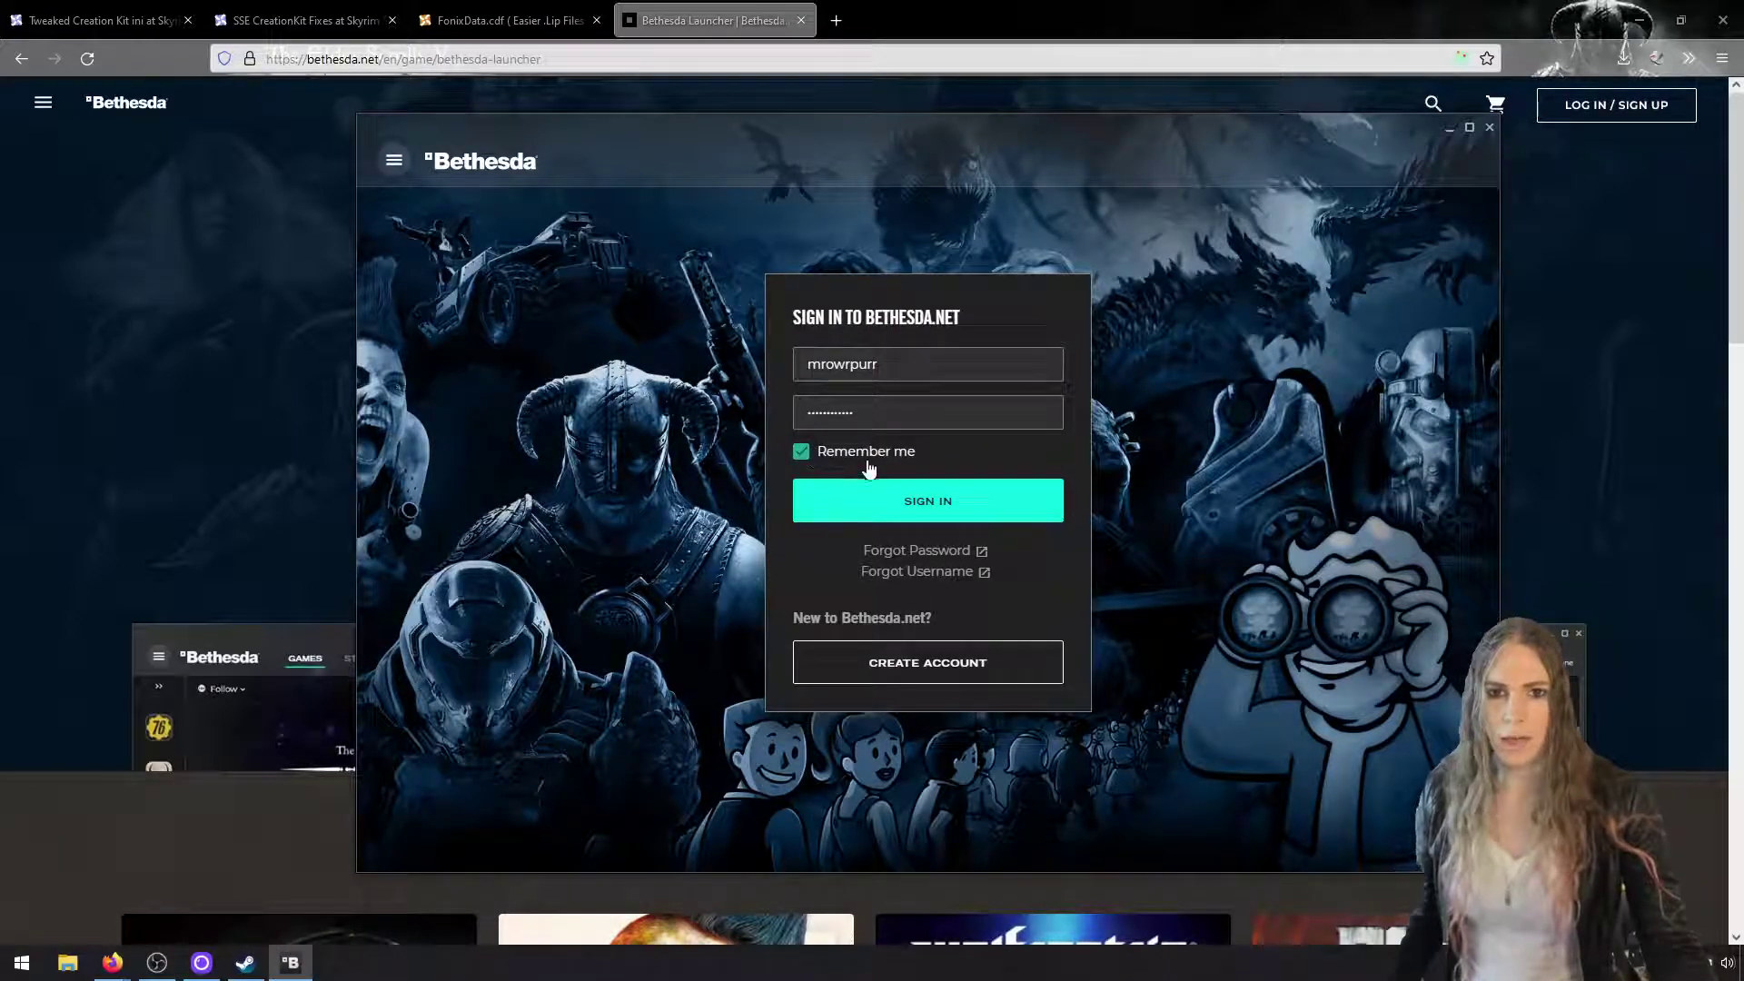
{"action": "left_click", "coordinate": [937, 504]}
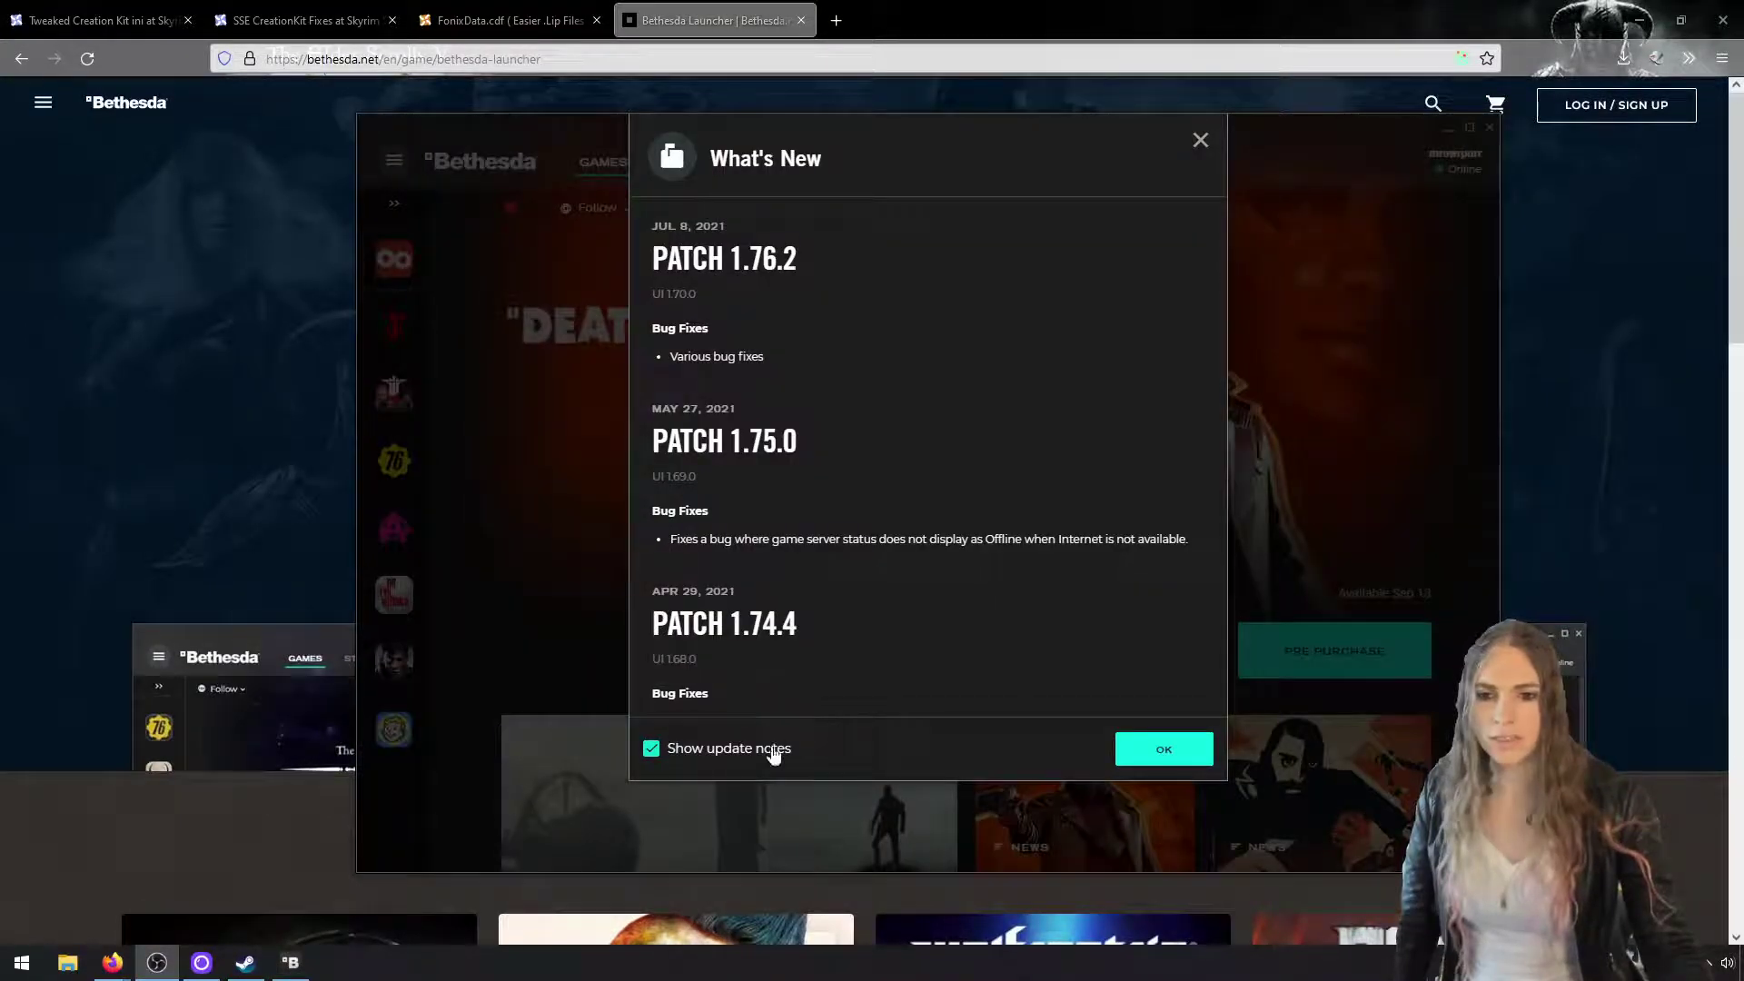
Turn off update notes, then install Creation Kit: Skyrim into the Skyrim Special Edition folder
{"action": "left_click", "coordinate": [773, 754]}
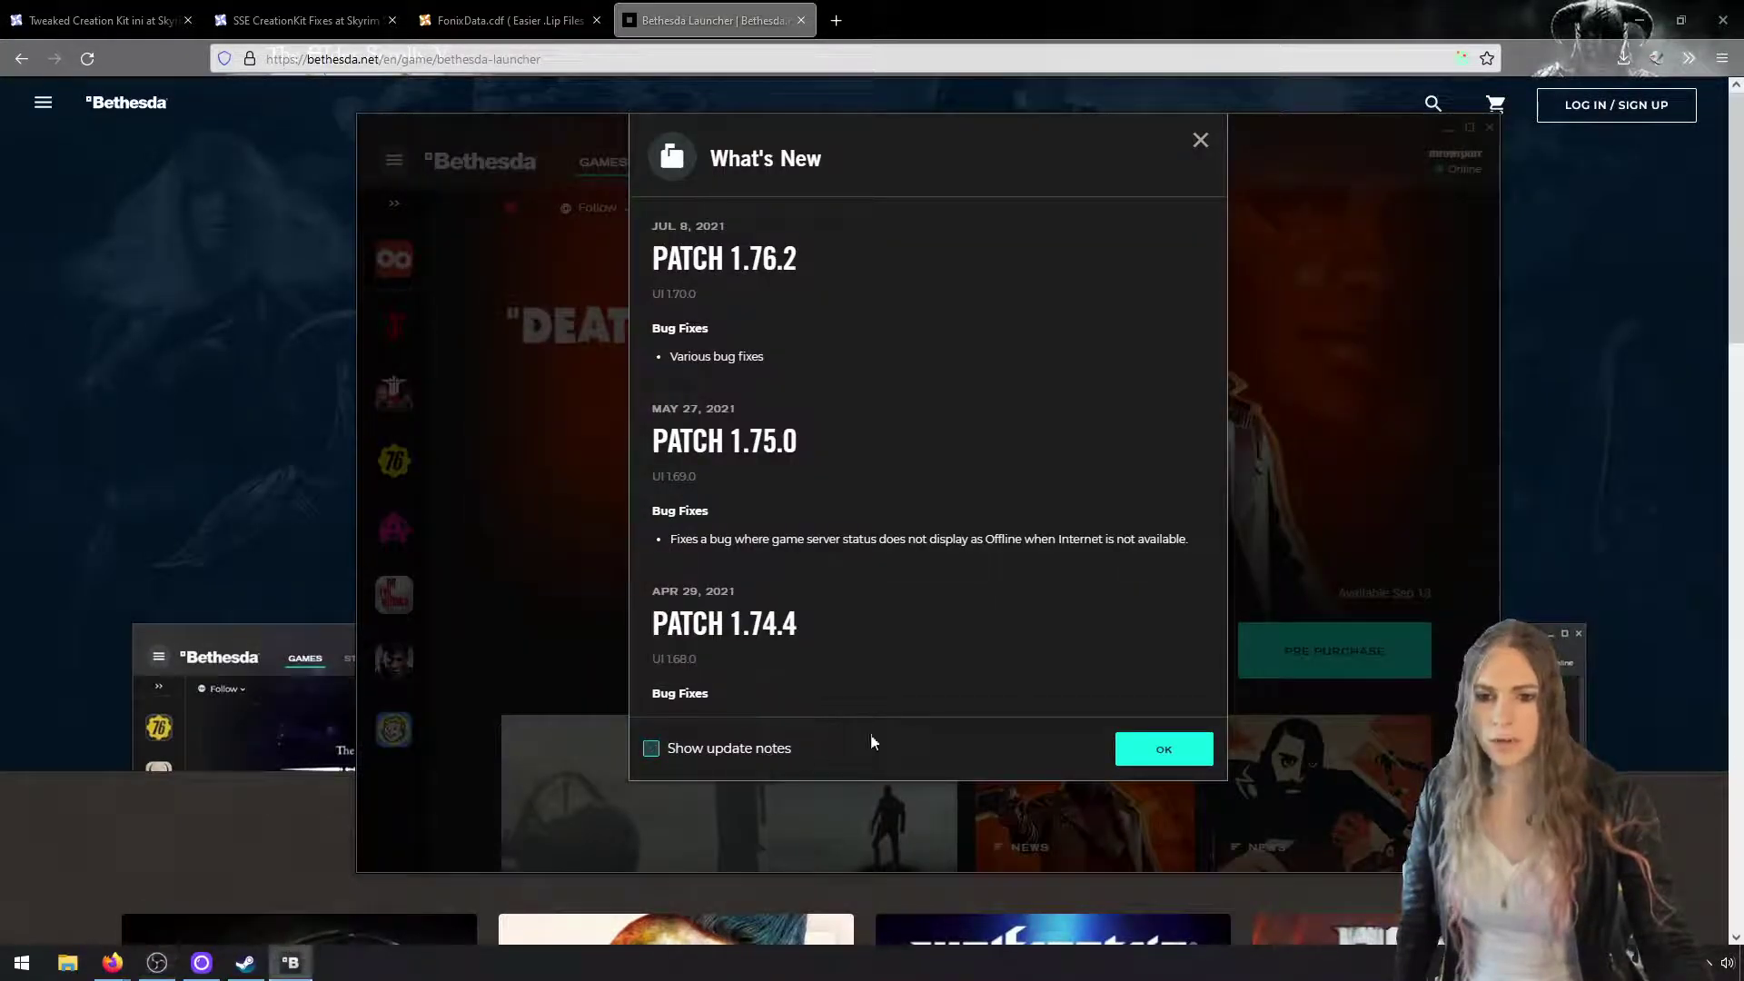
{"action": "left_click", "coordinate": [1167, 752]}
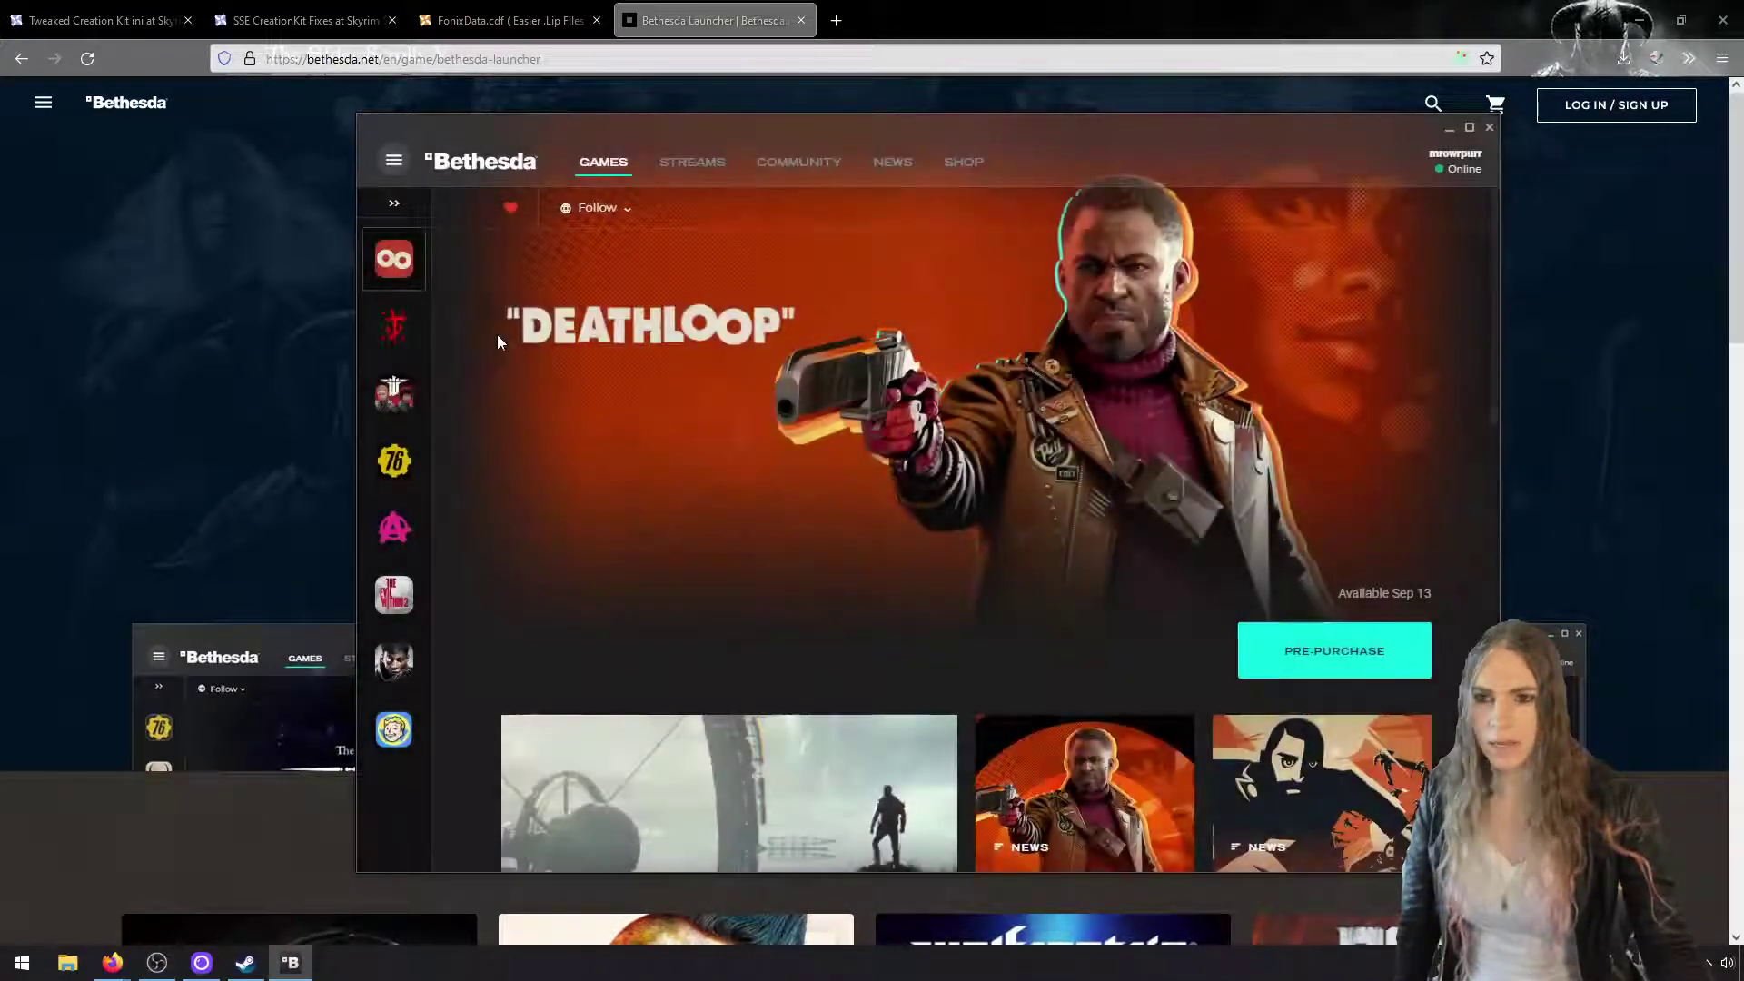
{"action": "left_click", "coordinate": [421, 211]}
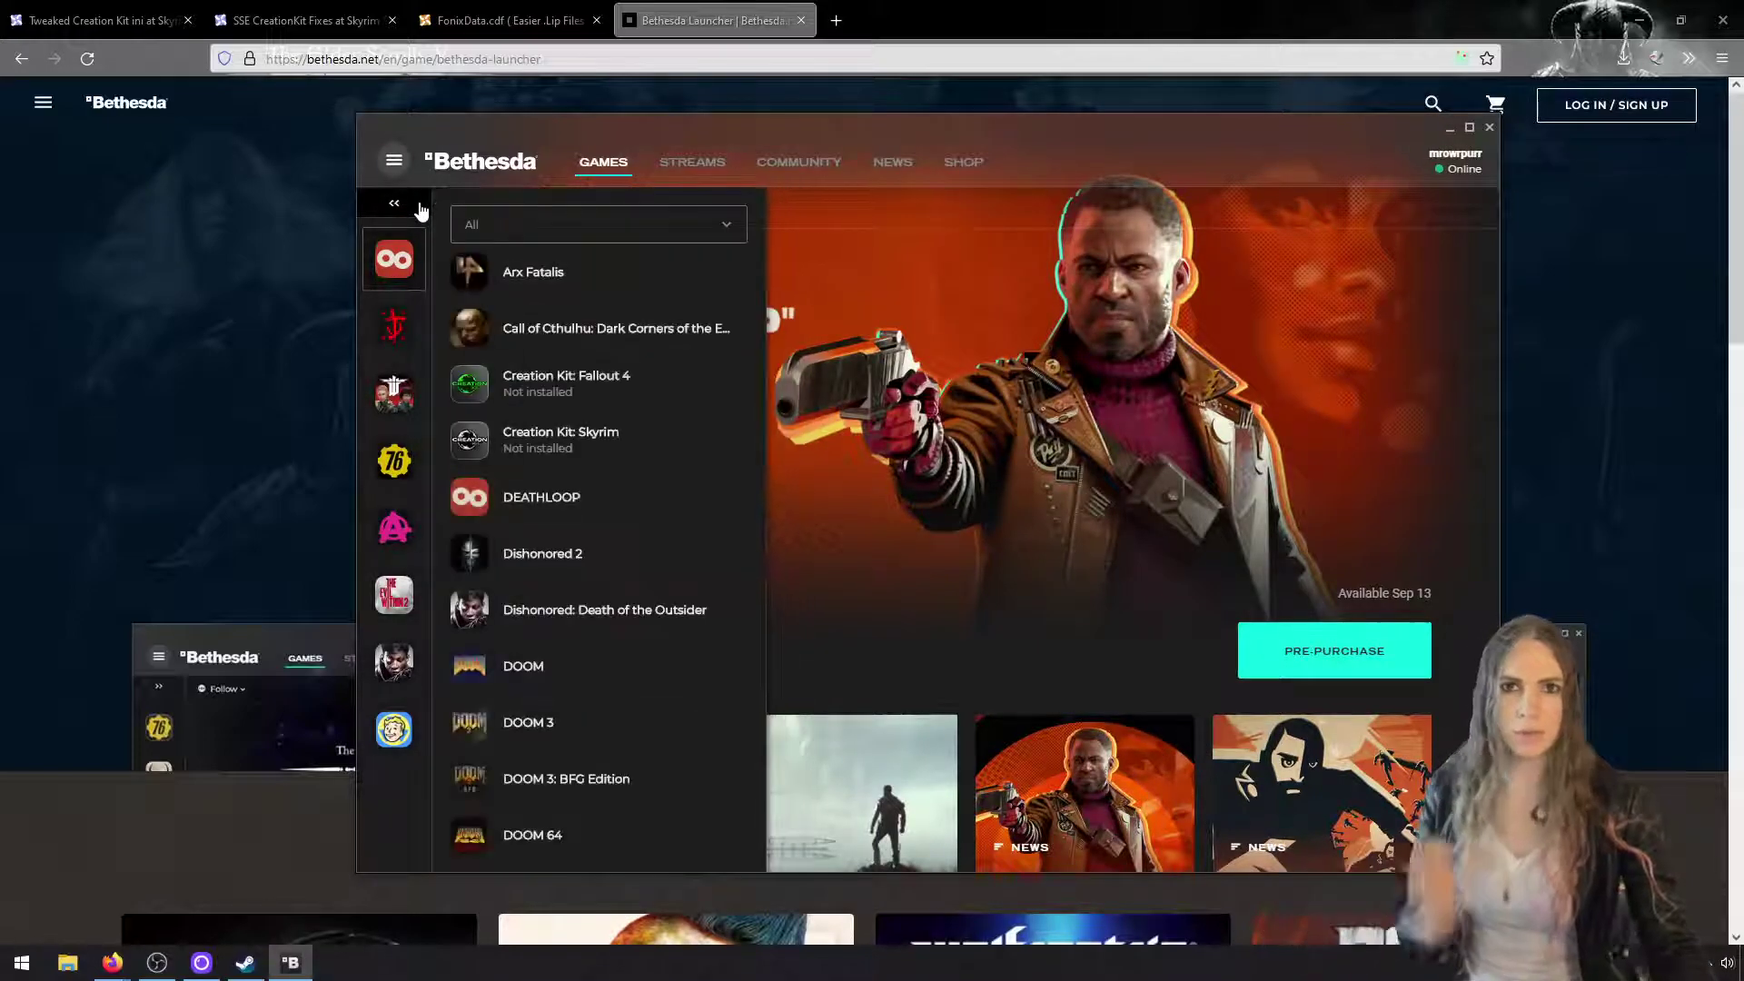
{"action": "left_click", "coordinate": [621, 442]}
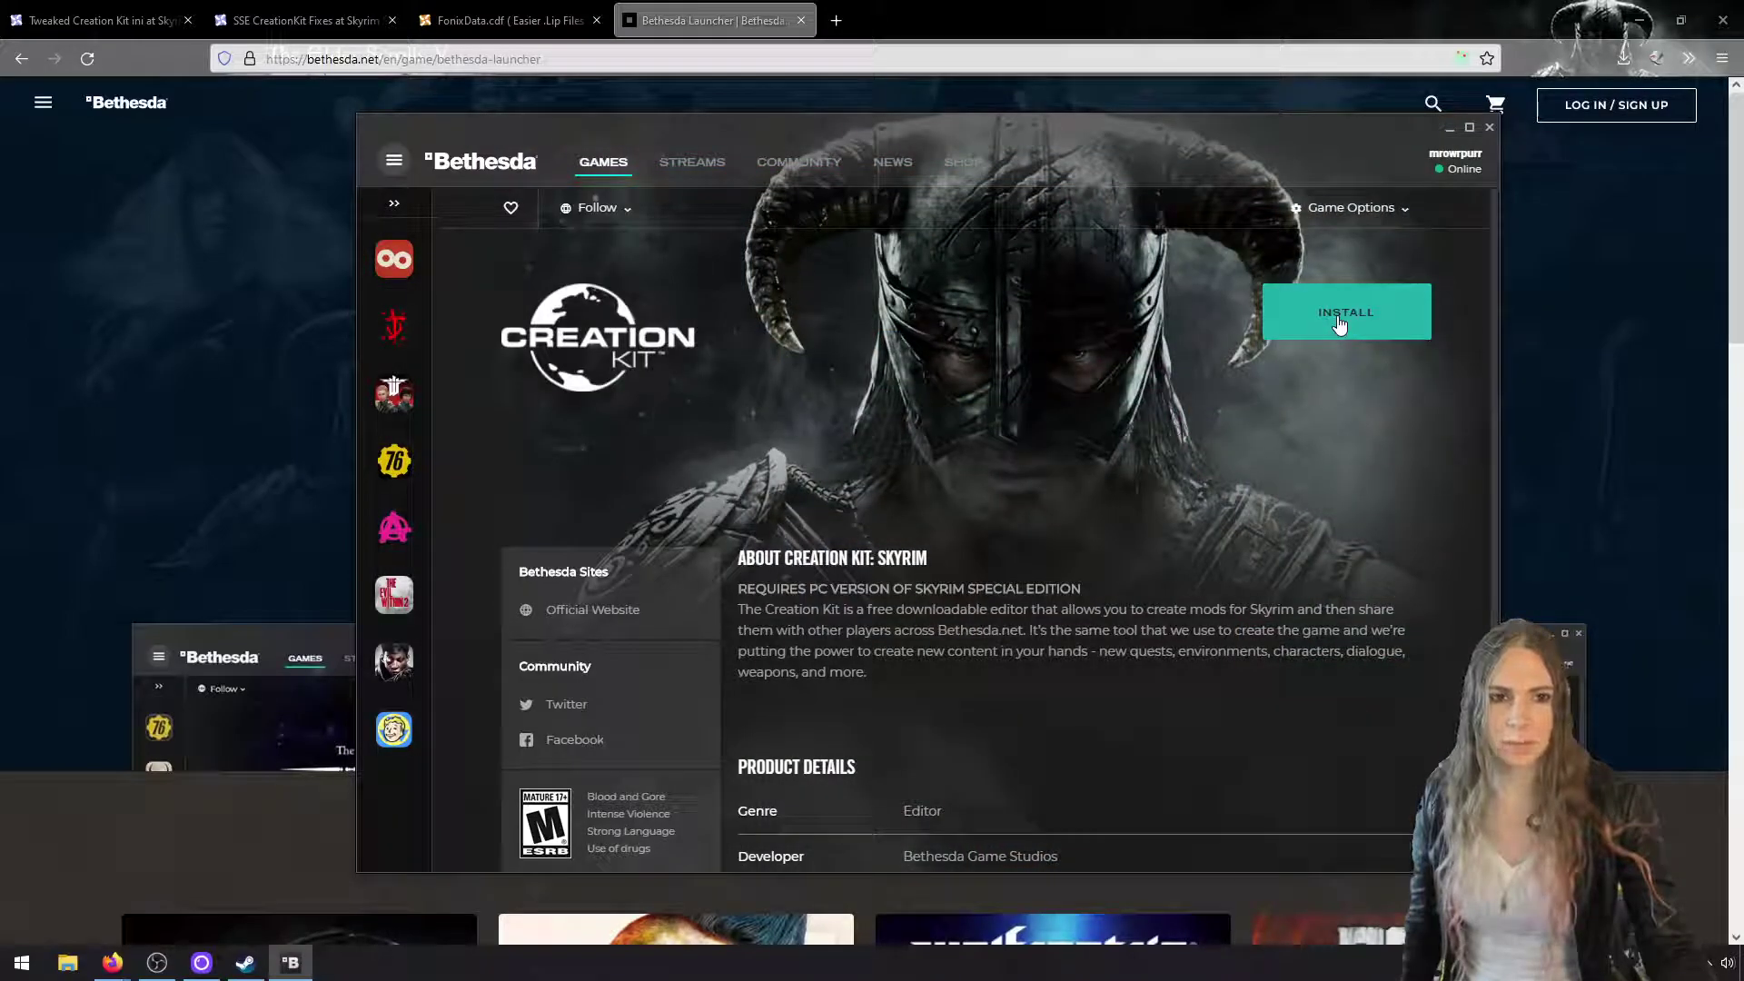
{"action": "left_click", "coordinate": [1339, 323]}
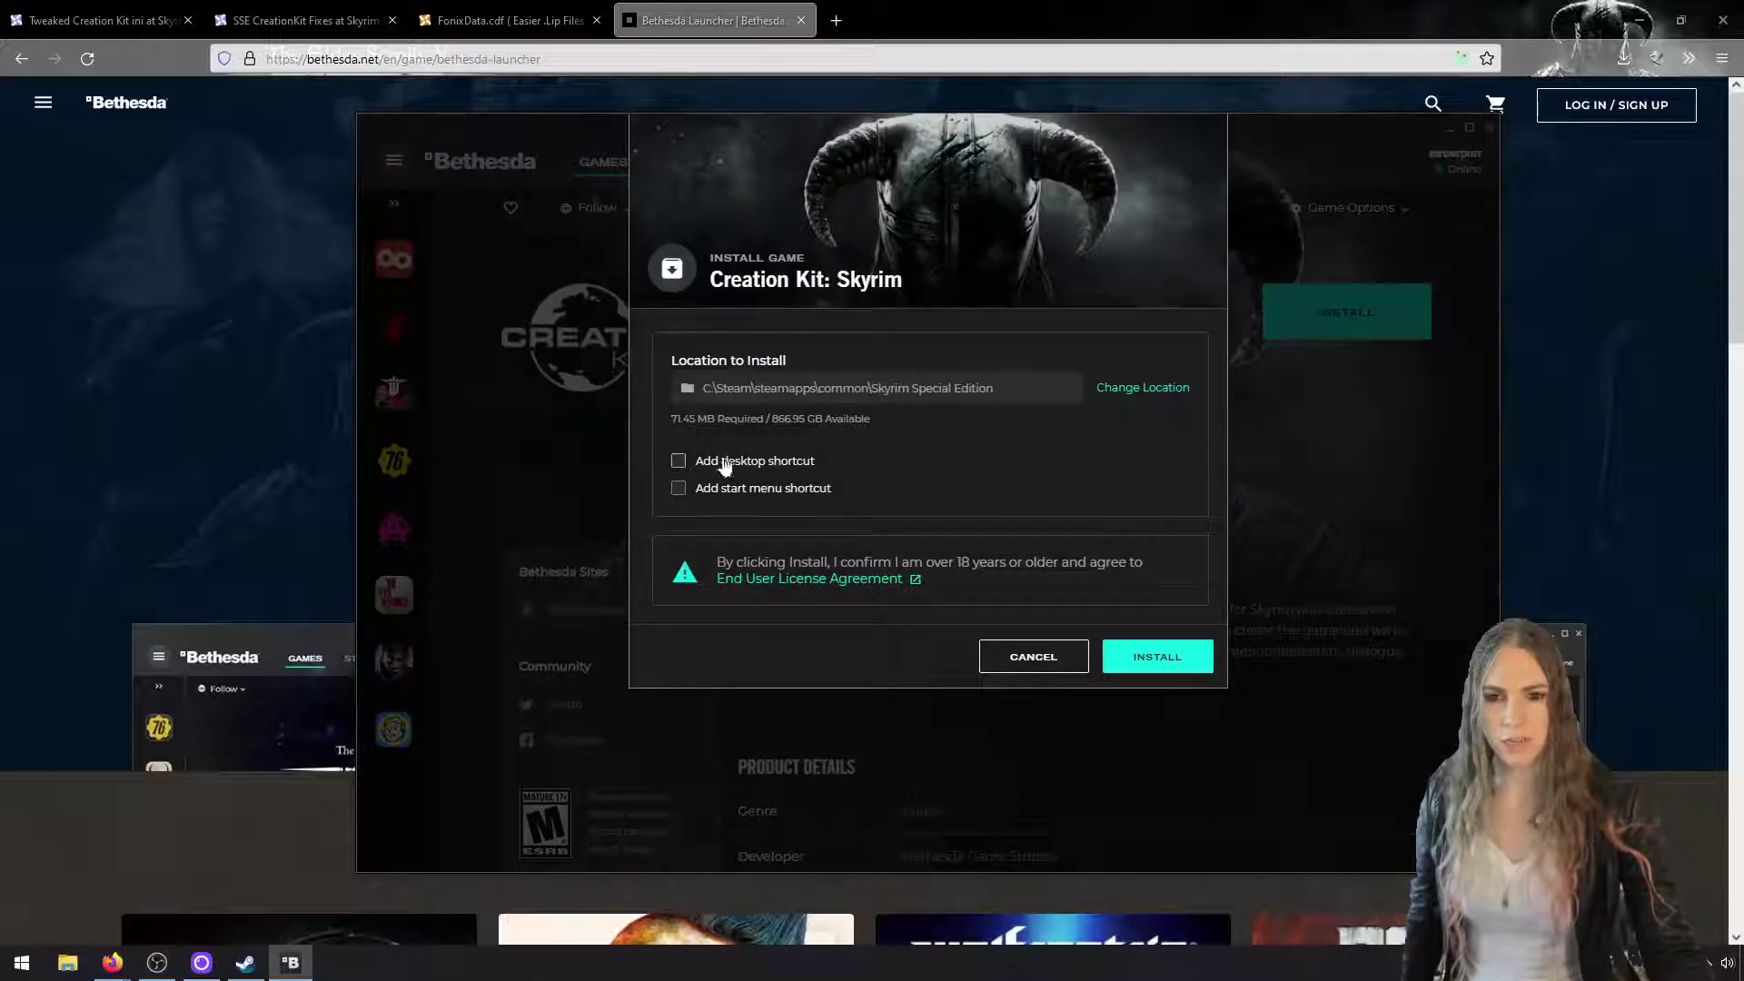
{"action": "left_click", "coordinate": [1142, 655]}
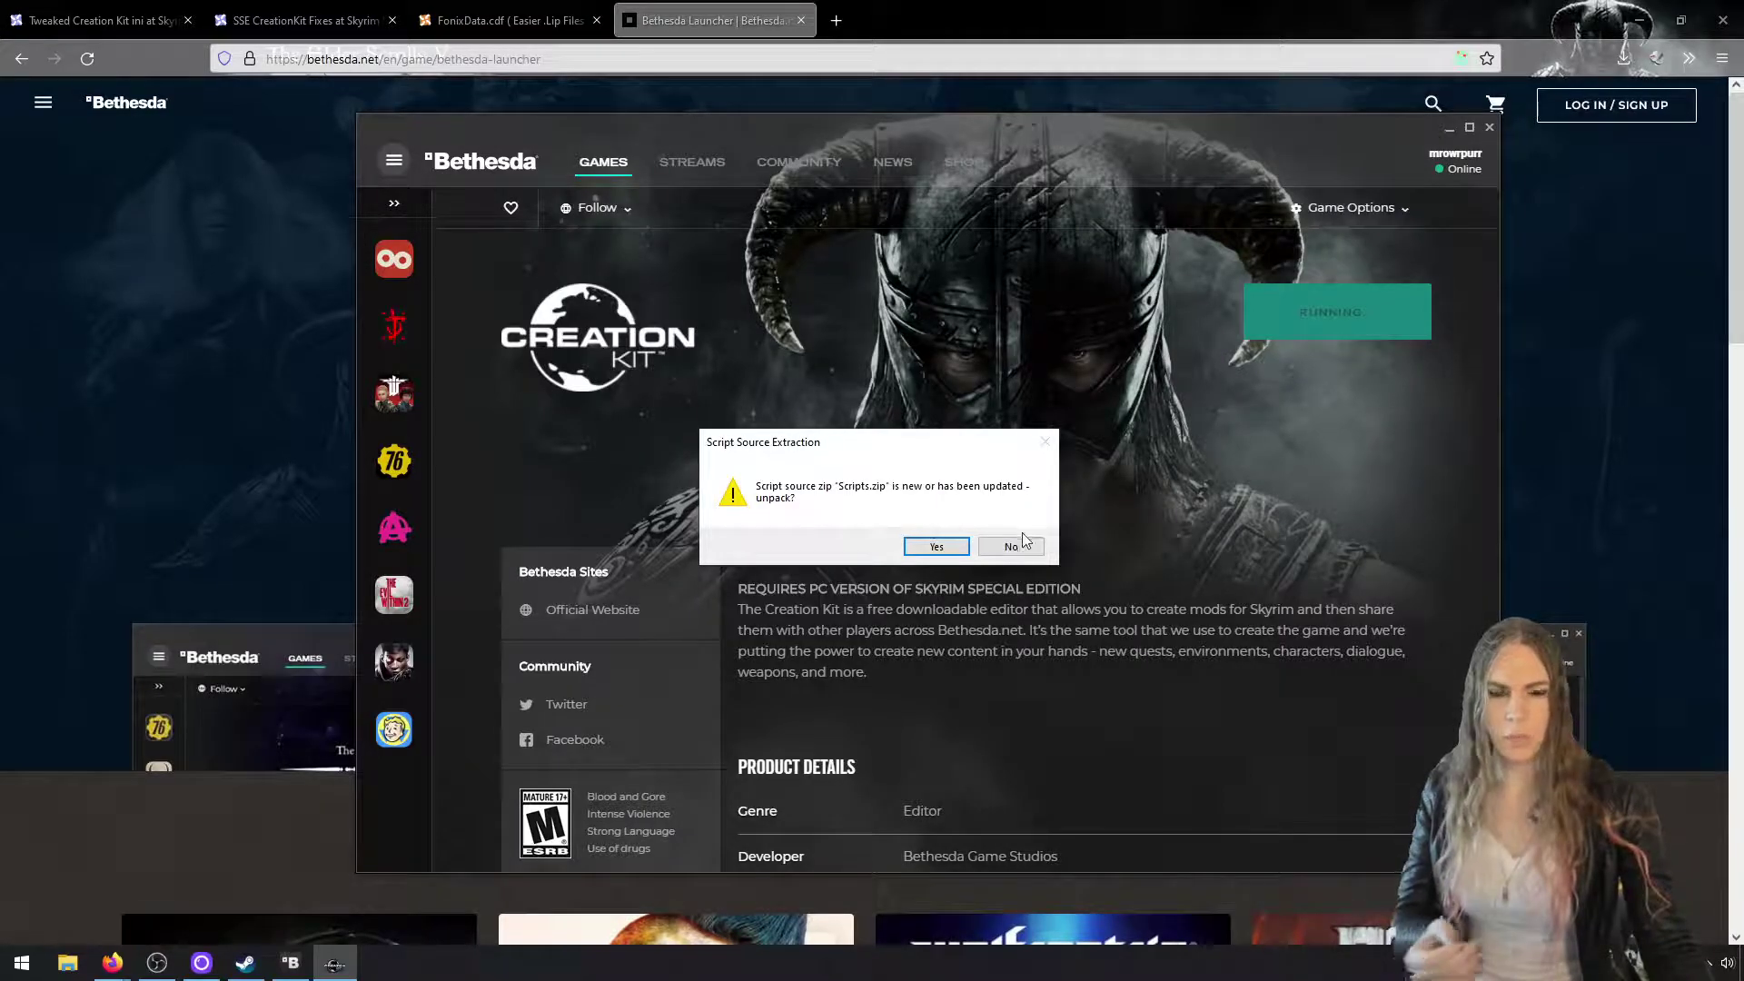
Unpack the updated Scripts.zip and let Creation Kit 64-bit finish loading
{"action": "left_click", "coordinate": [937, 547]}
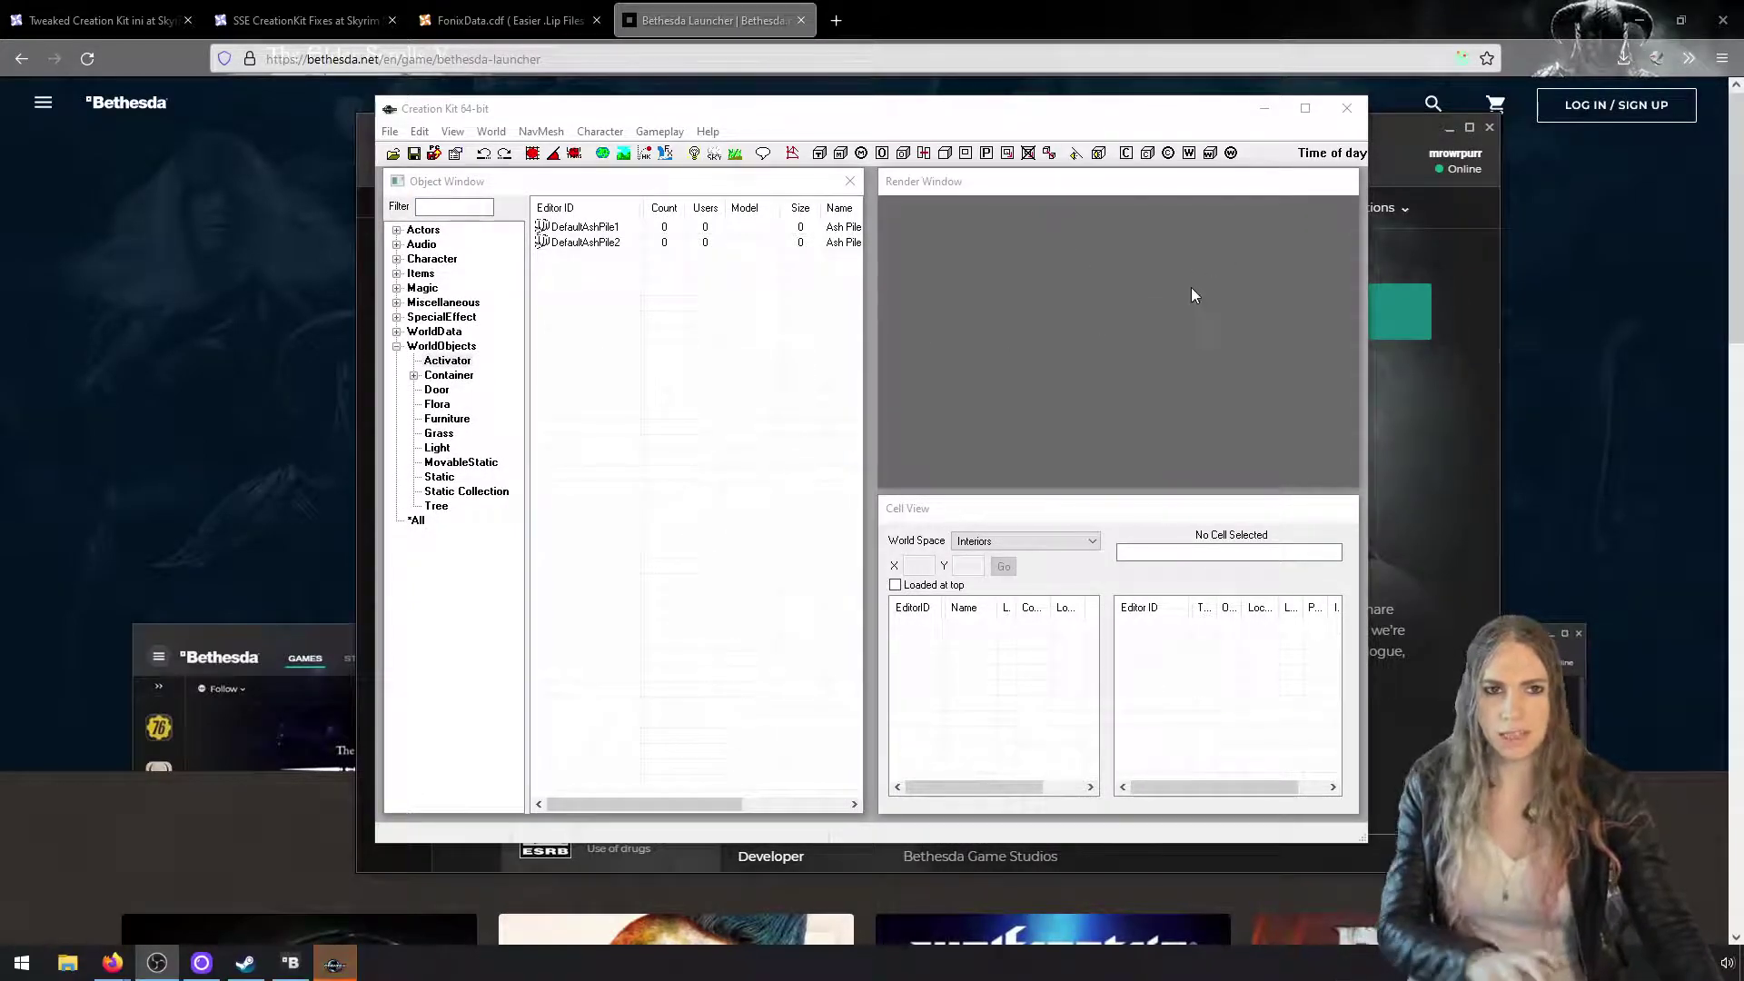
Close Creation Kit and bring up Skyrim Special Edition's Manage options in the Steam library
{"action": "left_click", "coordinate": [1337, 122]}
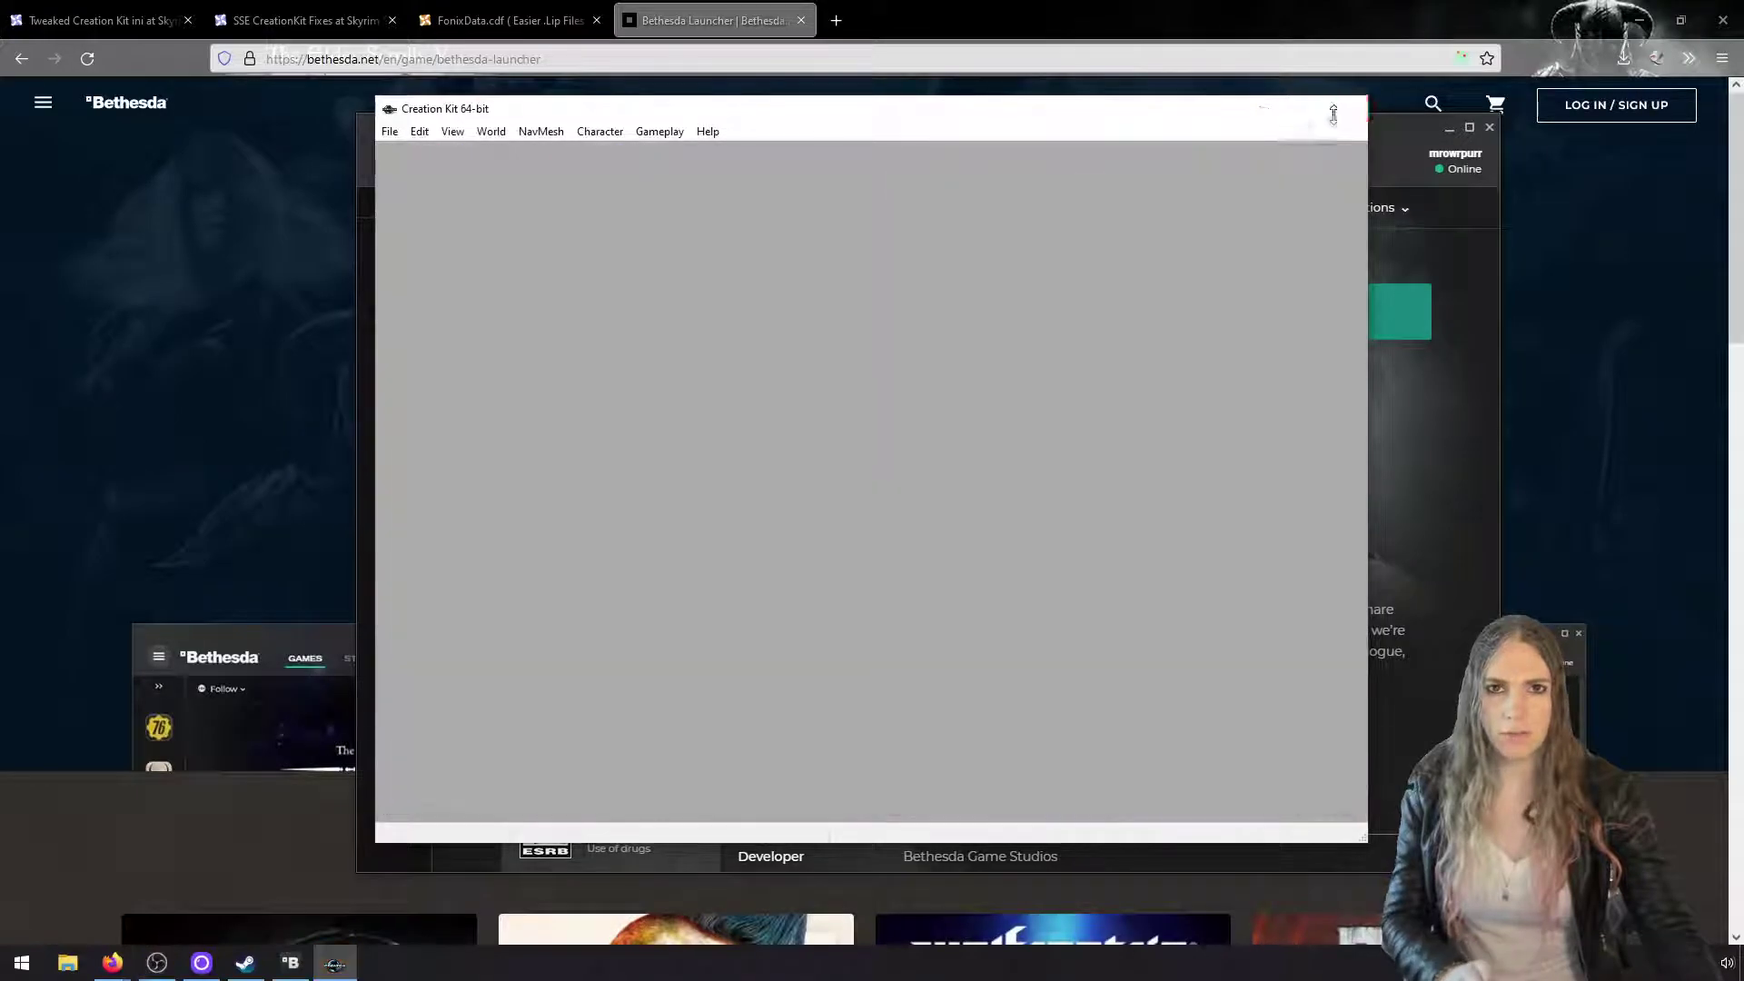
{"action": "left_click", "coordinate": [251, 968]}
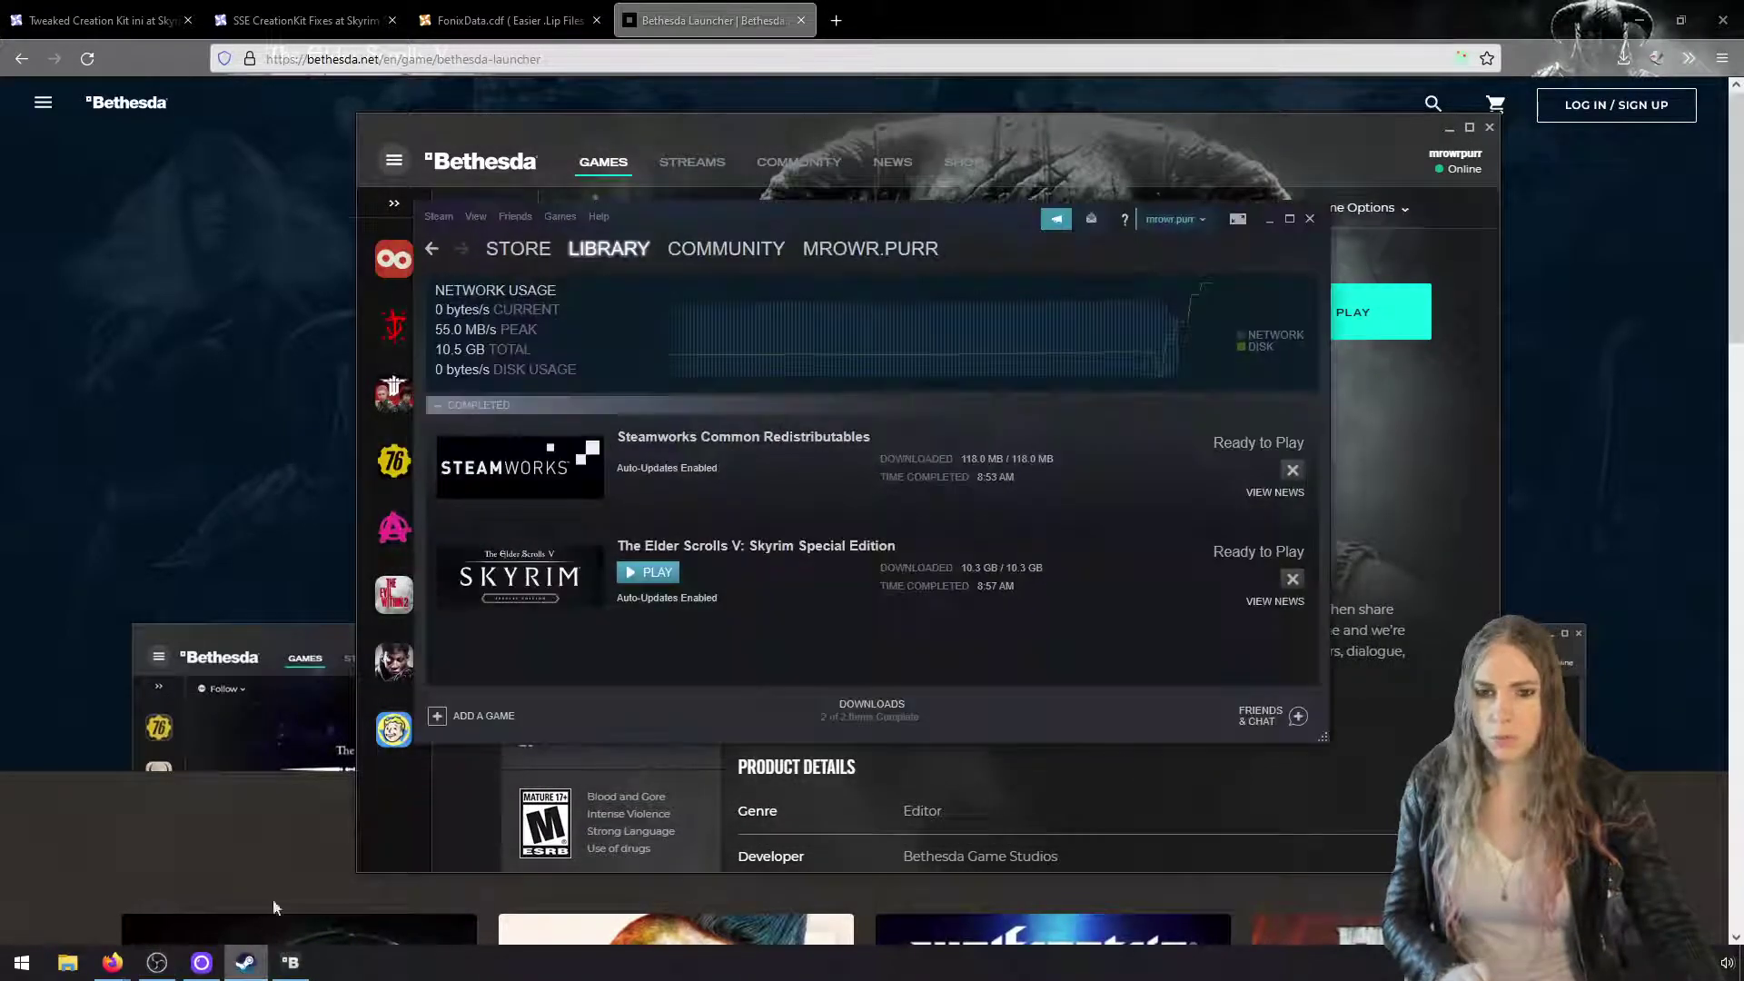
{"action": "left_click", "coordinate": [565, 598]}
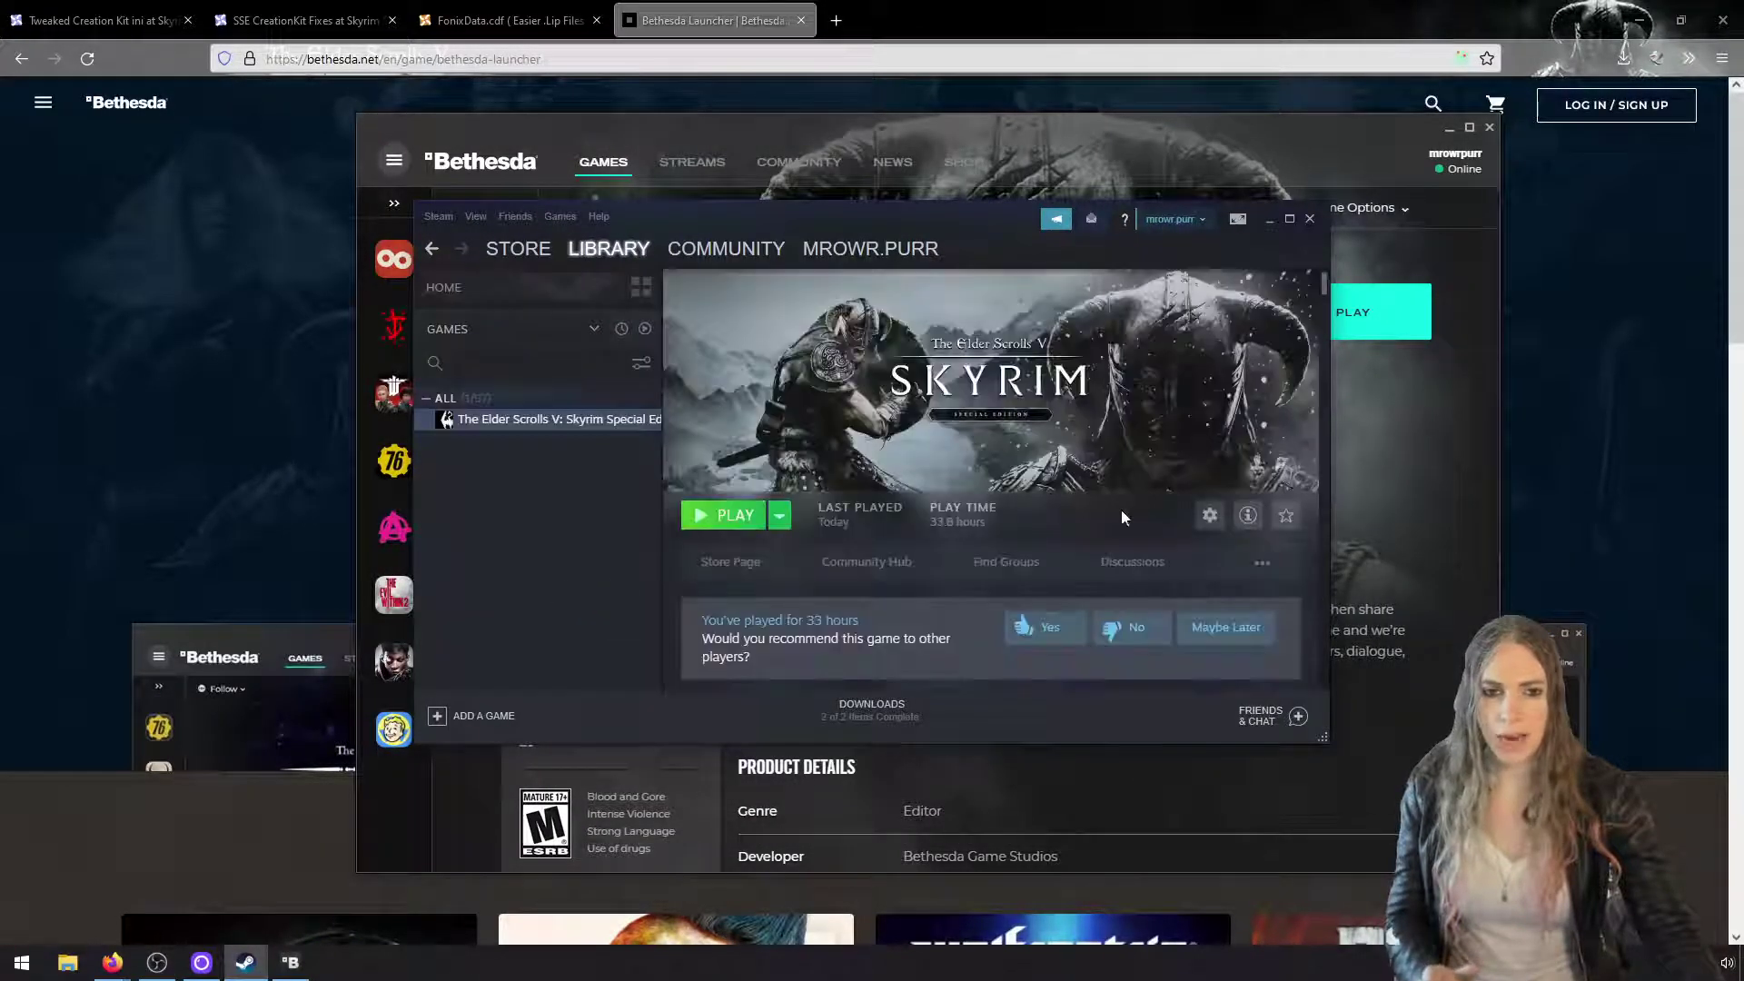
{"action": "left_click", "coordinate": [1208, 515]}
{"action": "mouse_move", "coordinate": [1242, 590]}
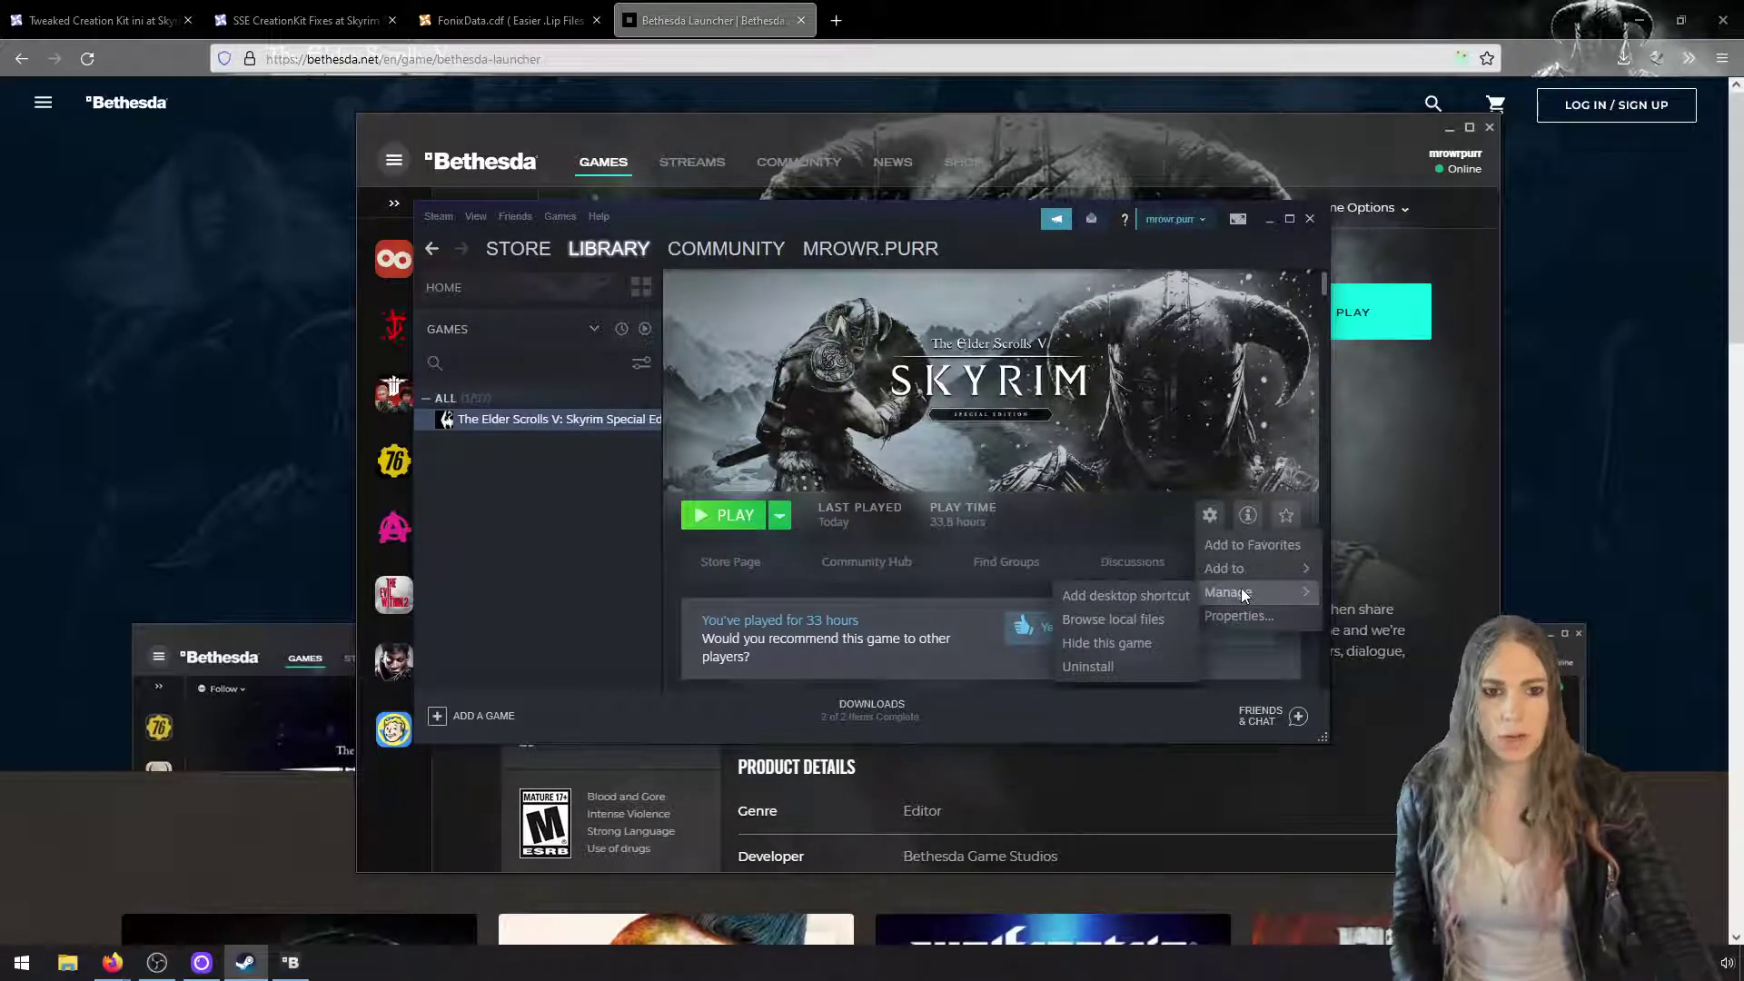
Open the Skyrim Special Edition install folder and pin it and its Data folder to Quick Access
{"action": "left_click", "coordinate": [1172, 618]}
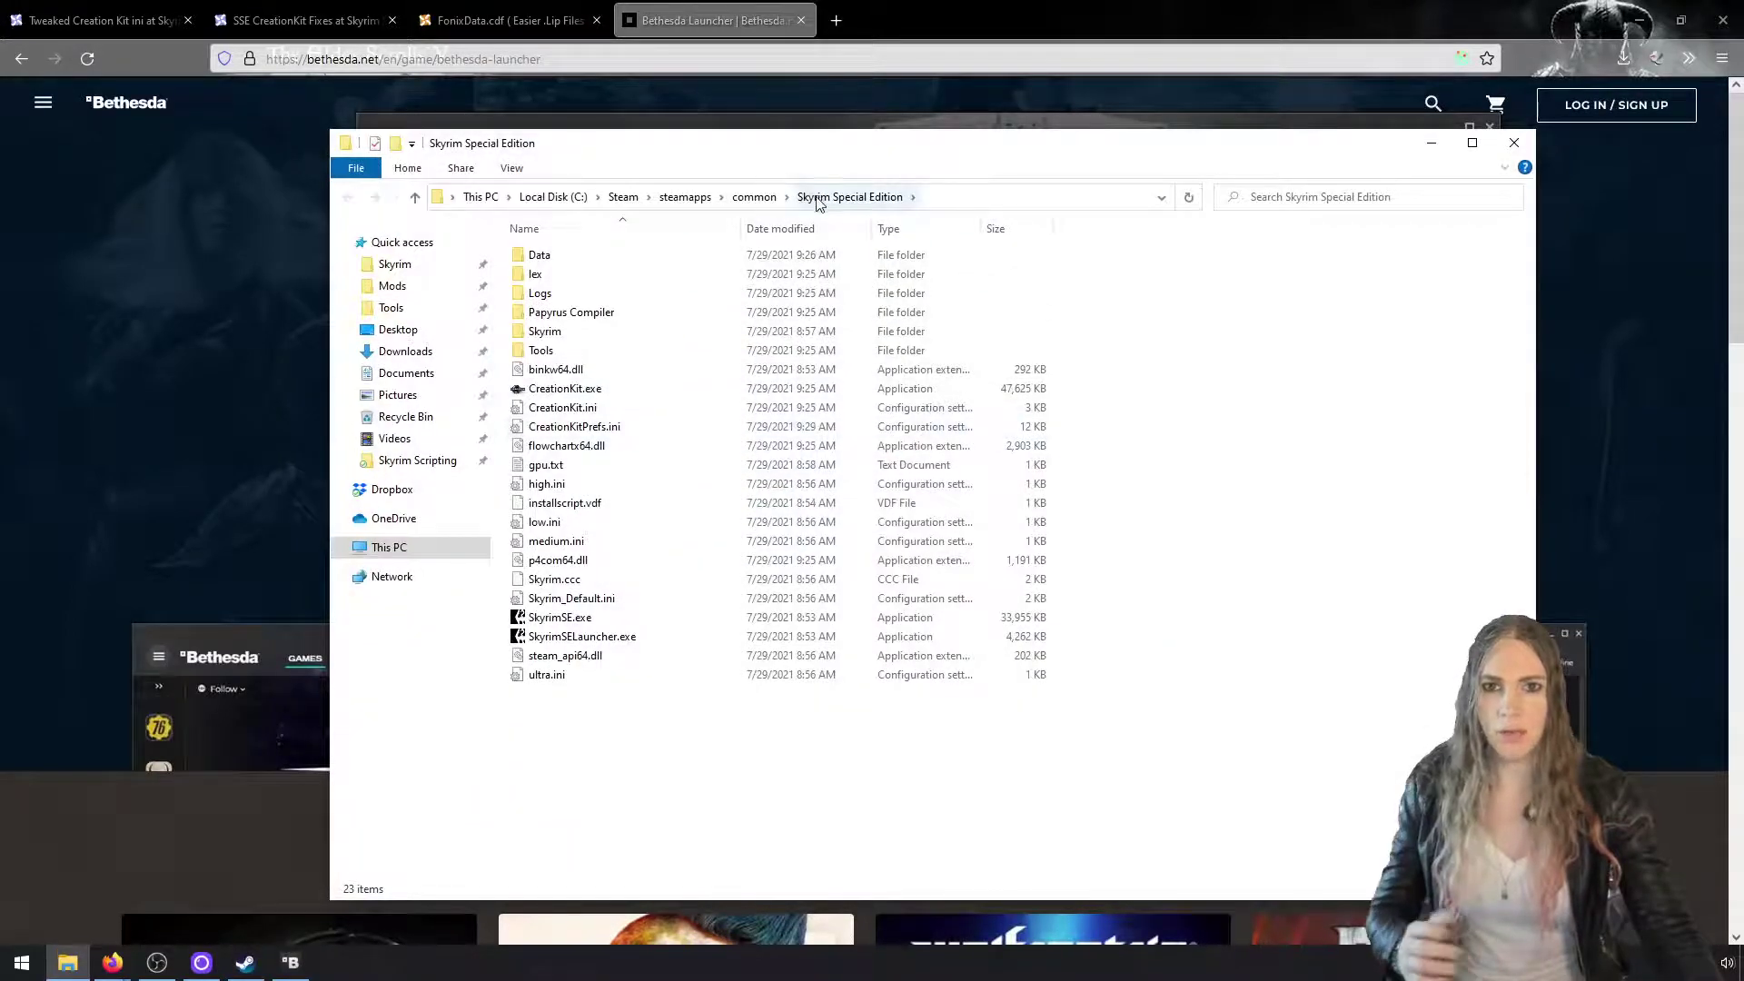
{"action": "left_click", "coordinate": [754, 197]}
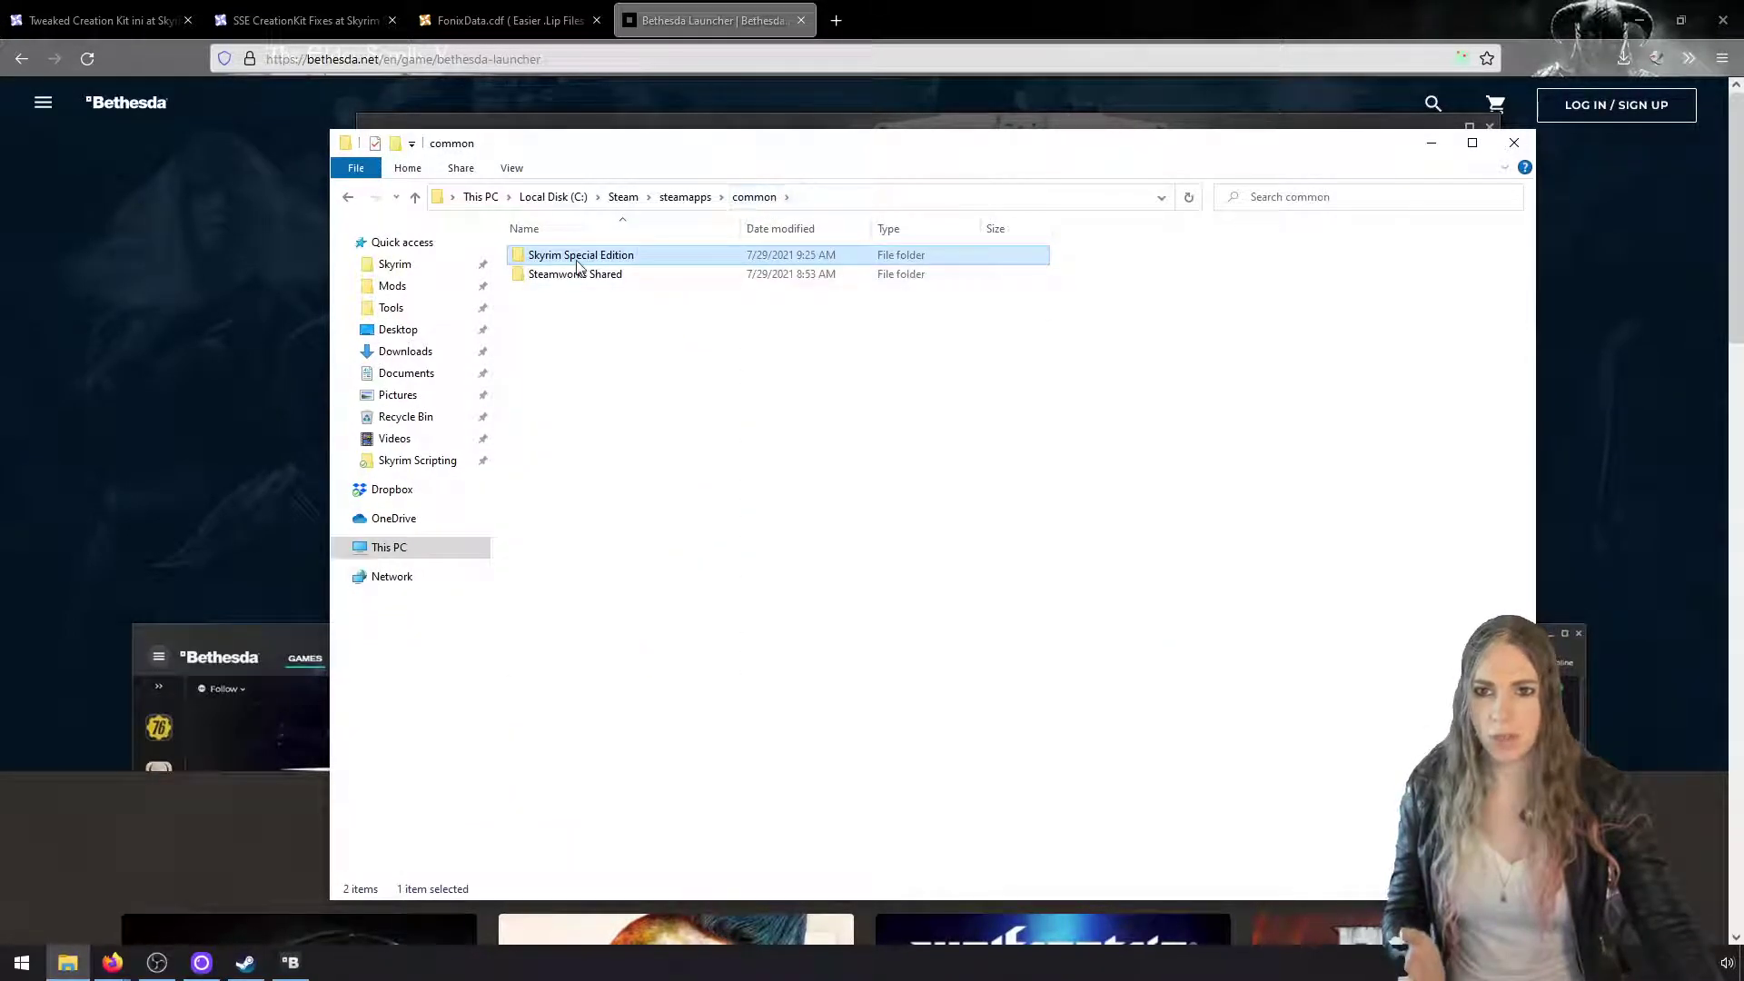
{"action": "left_click_drag", "start_coordinate": [581, 257], "coordinate": [436, 329]}
{"action": "left_click", "coordinate": [436, 328]}
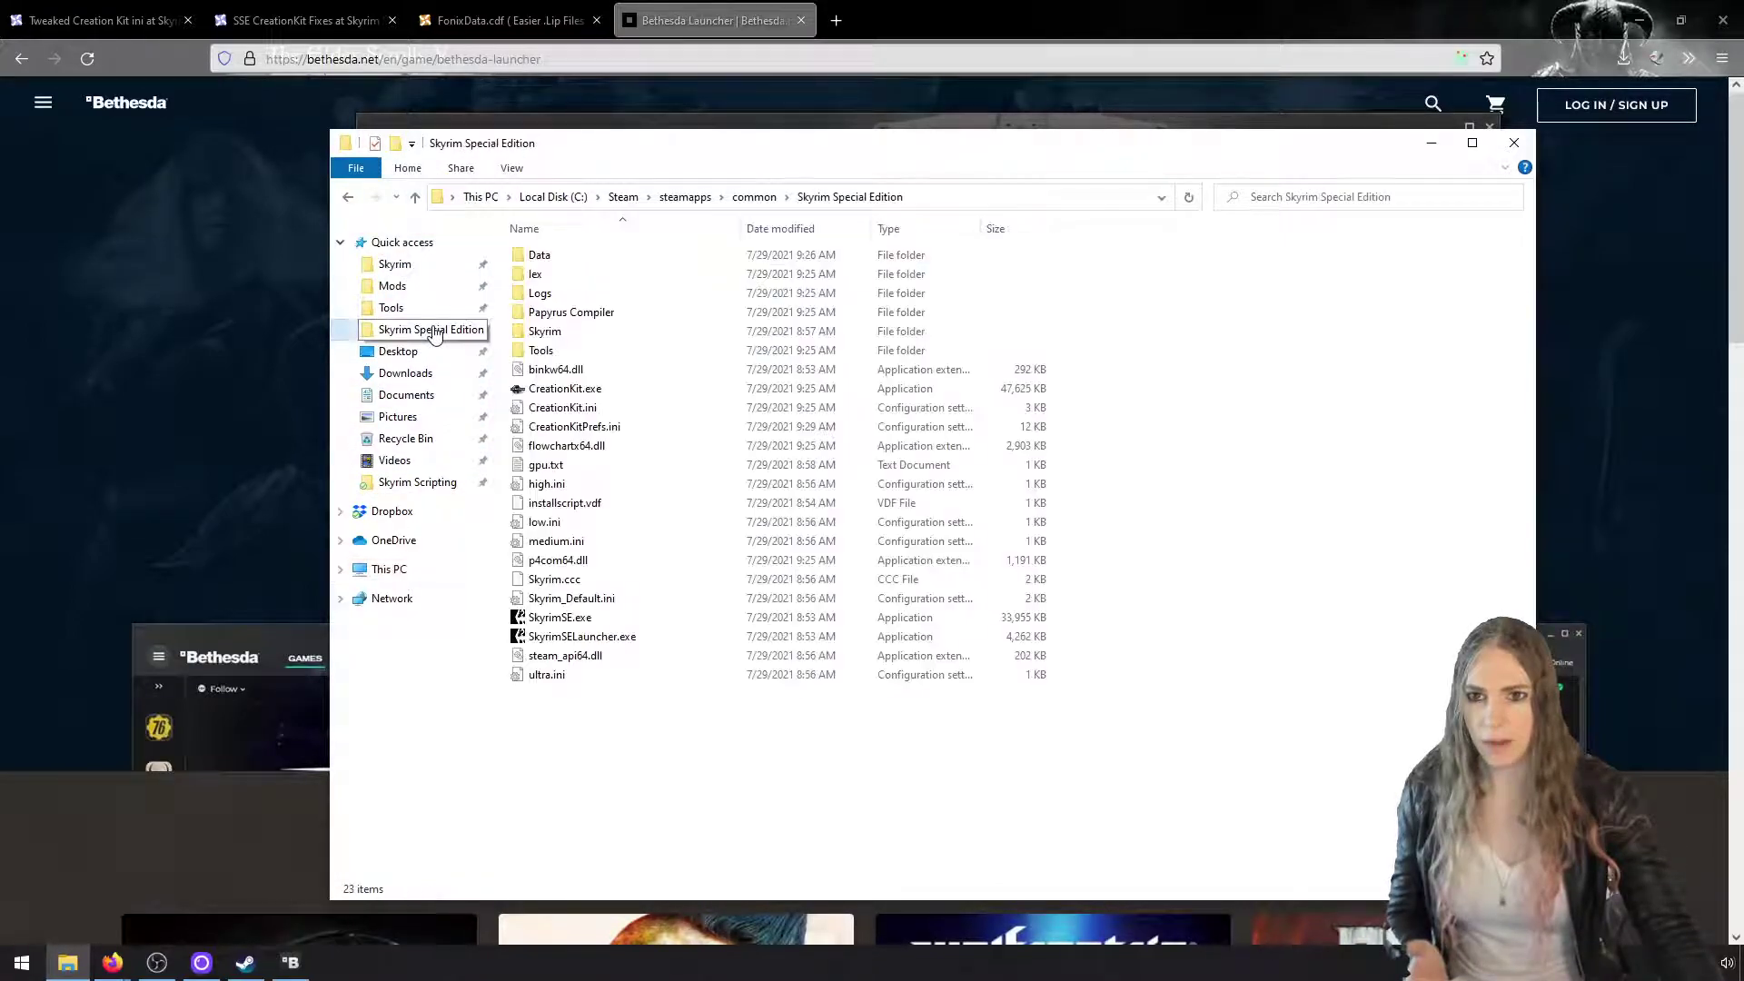
{"action": "left_click", "coordinate": [545, 259]}
{"action": "double_click", "coordinate": [545, 260]}
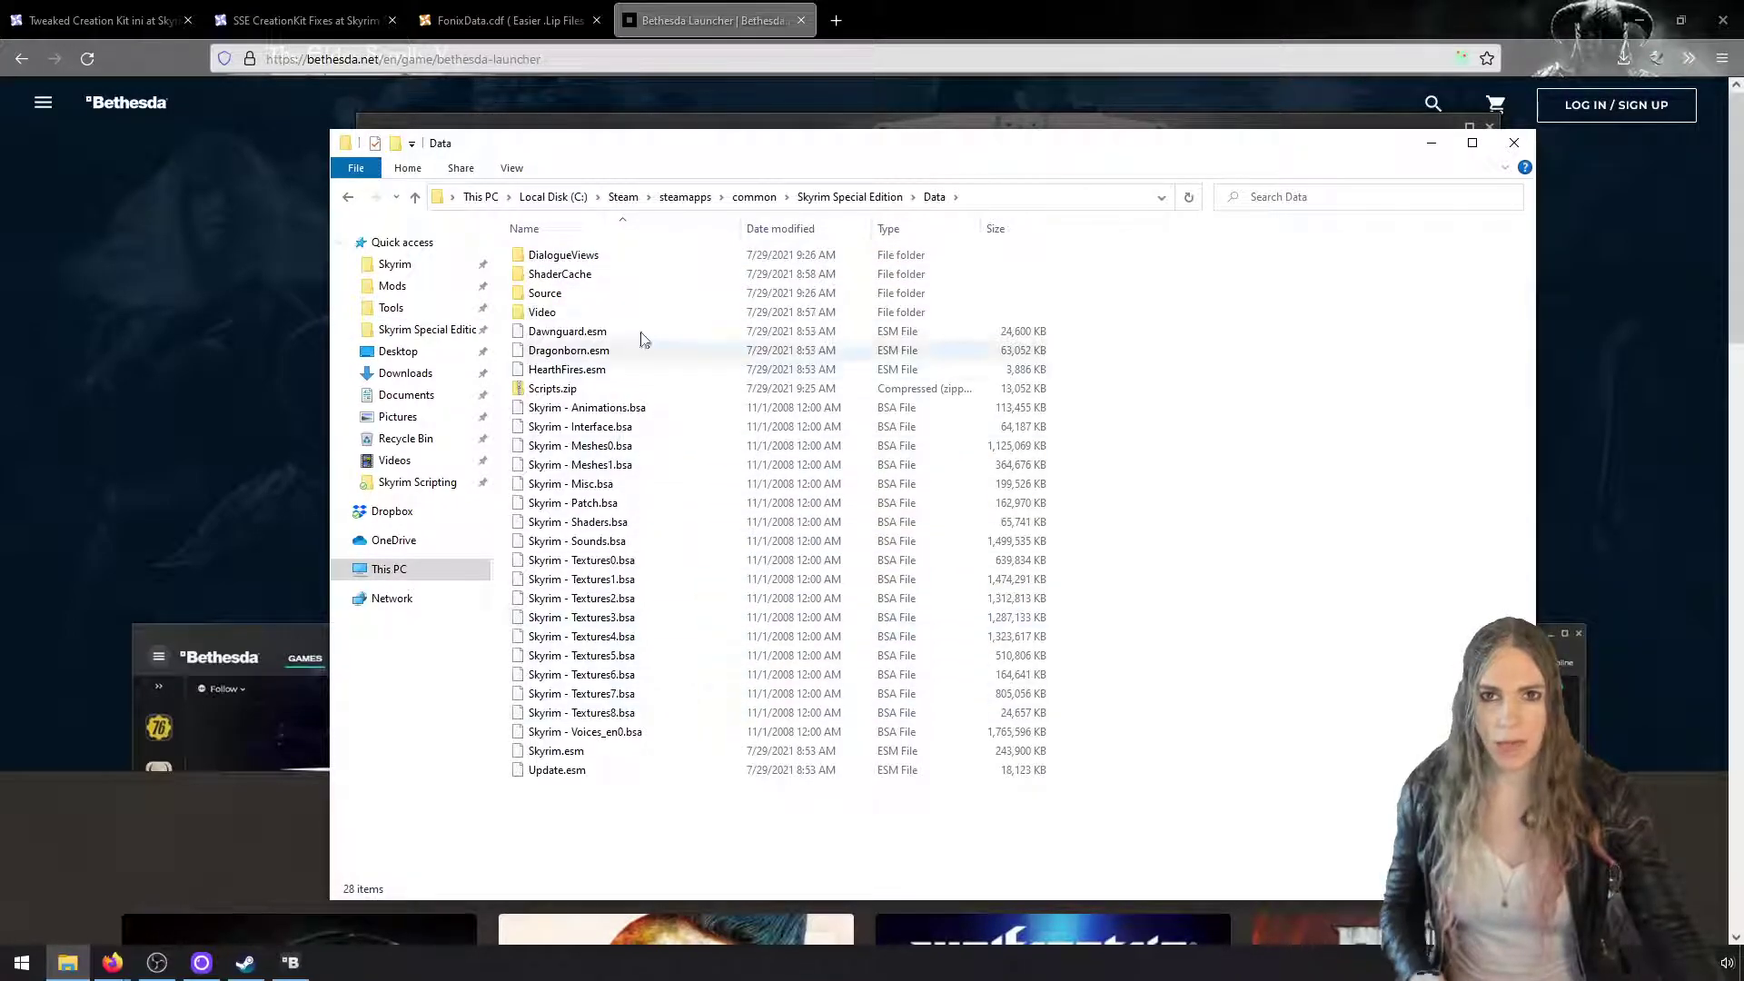
{"action": "left_click", "coordinate": [849, 197]}
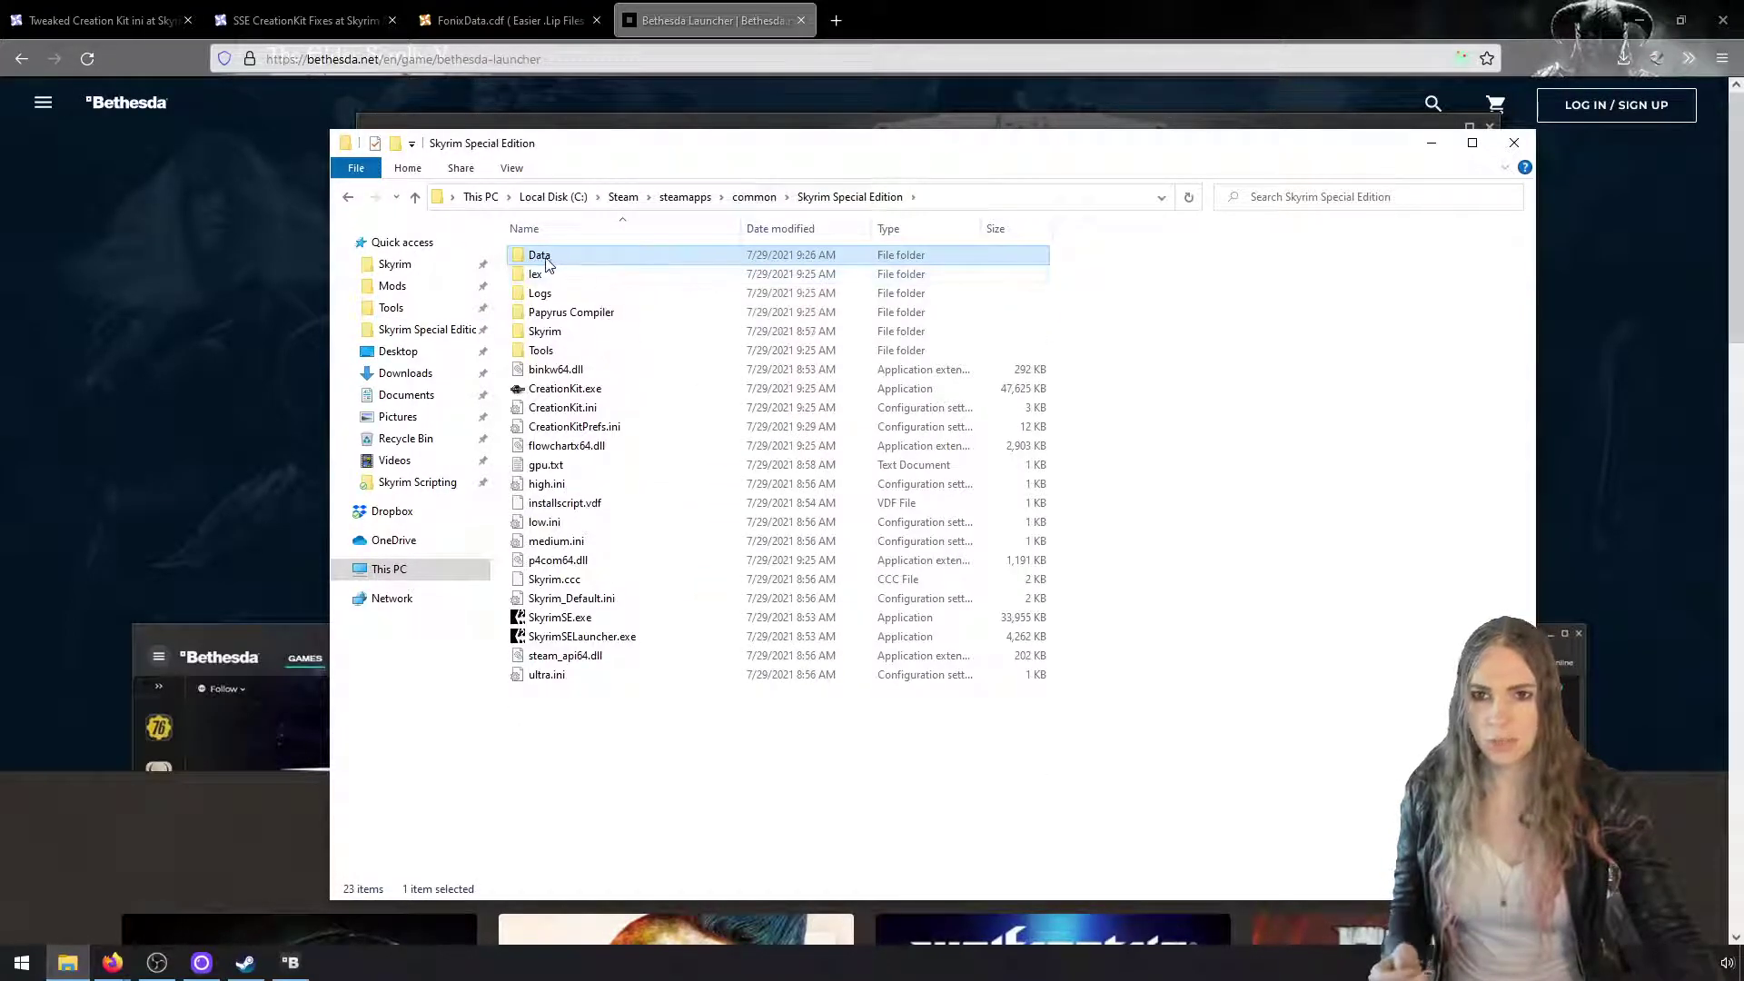
{"action": "left_click_drag", "start_coordinate": [539, 255], "coordinate": [443, 341]}
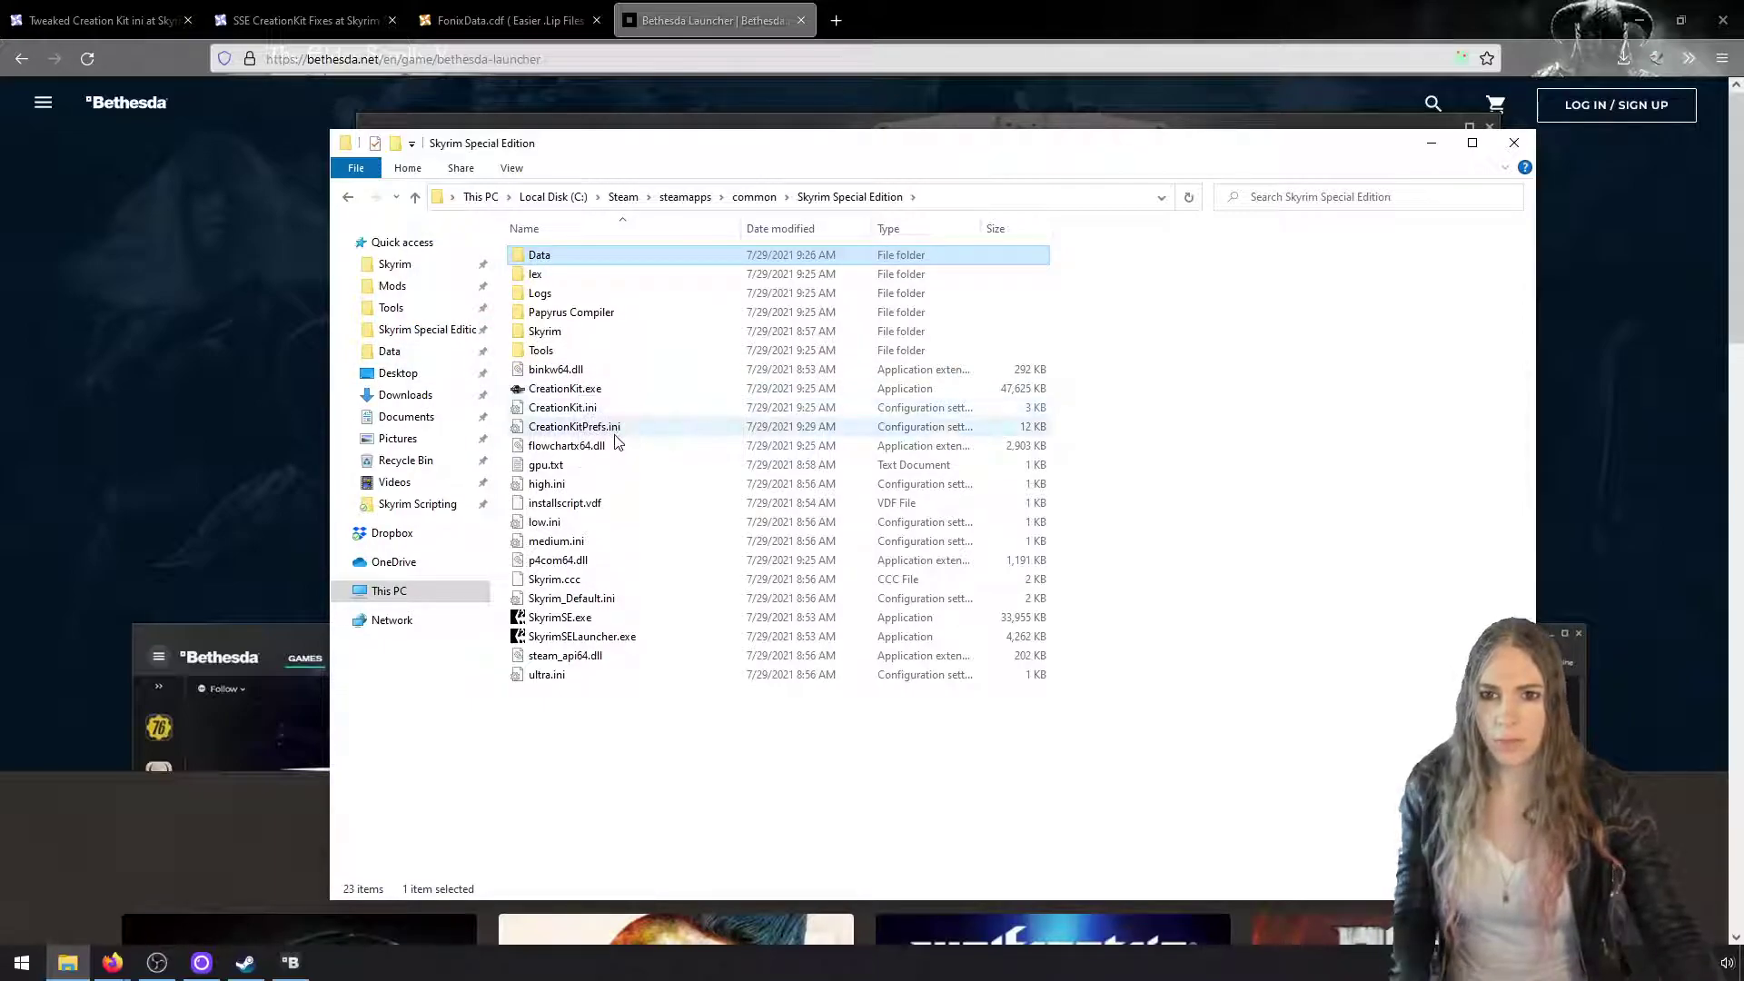
Select the Creation Kit files, check Data\Source, and pick out flowchartx64.dll
{"action": "left_click", "coordinate": [614, 389]}
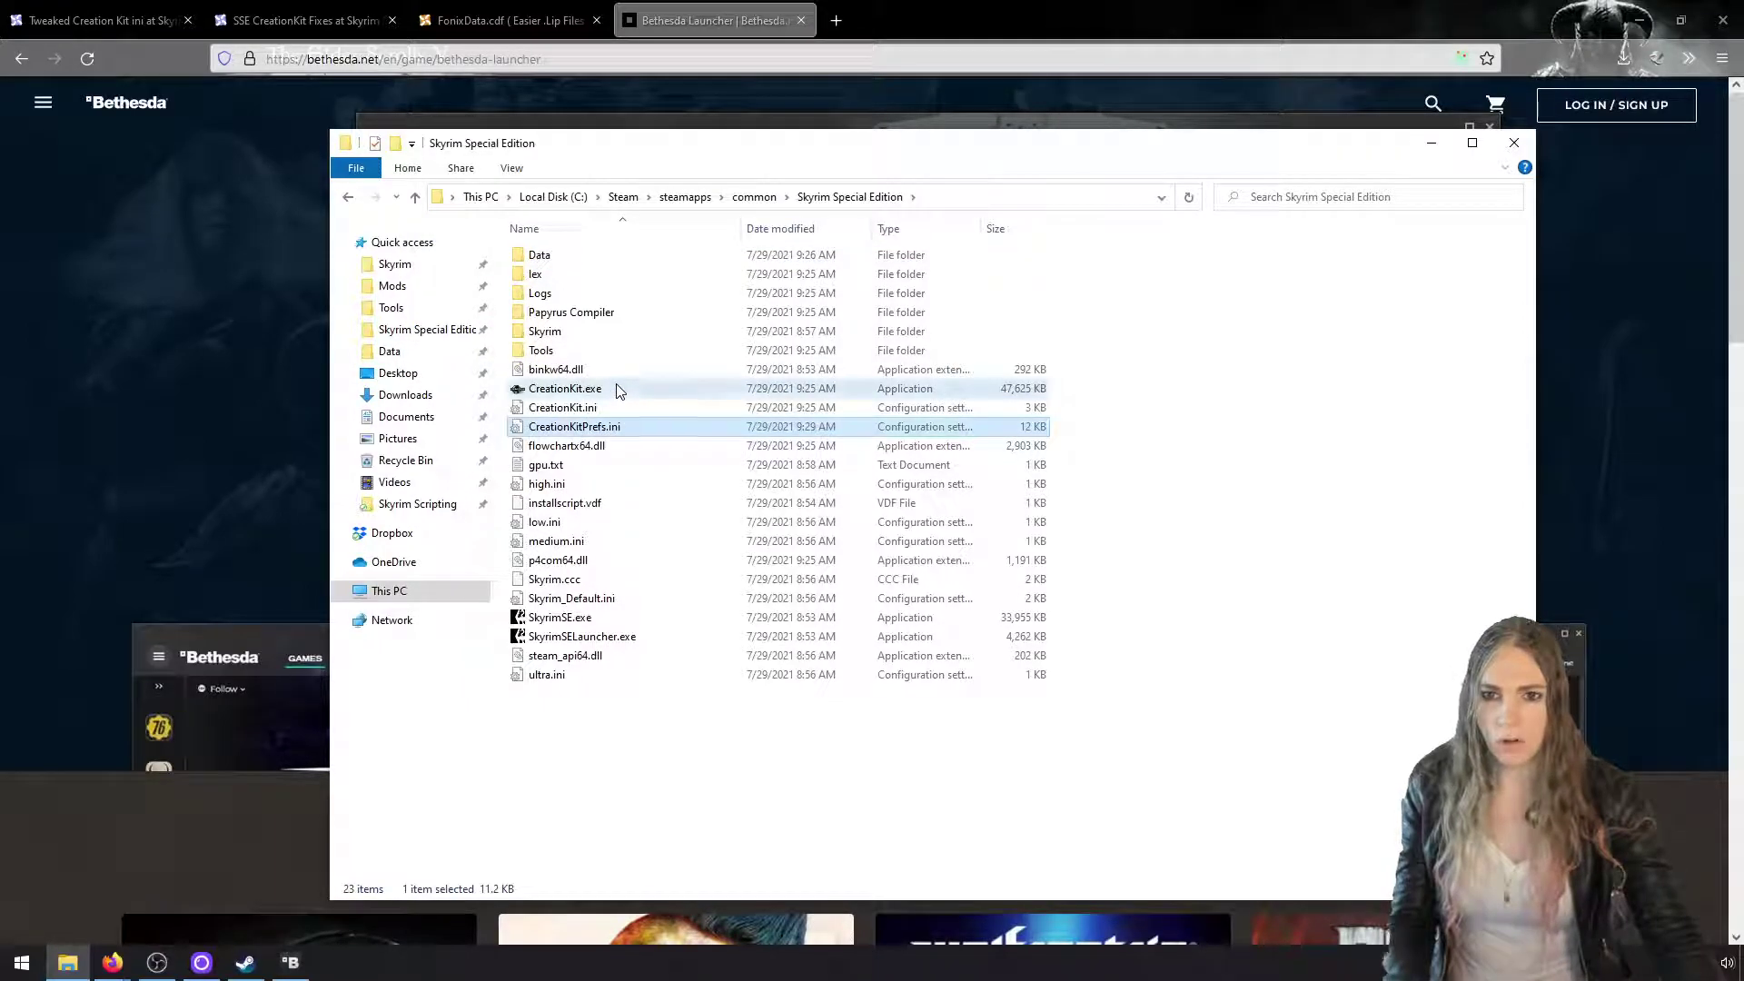
{"action": "left_click", "coordinate": [650, 444], "text": "shift"}
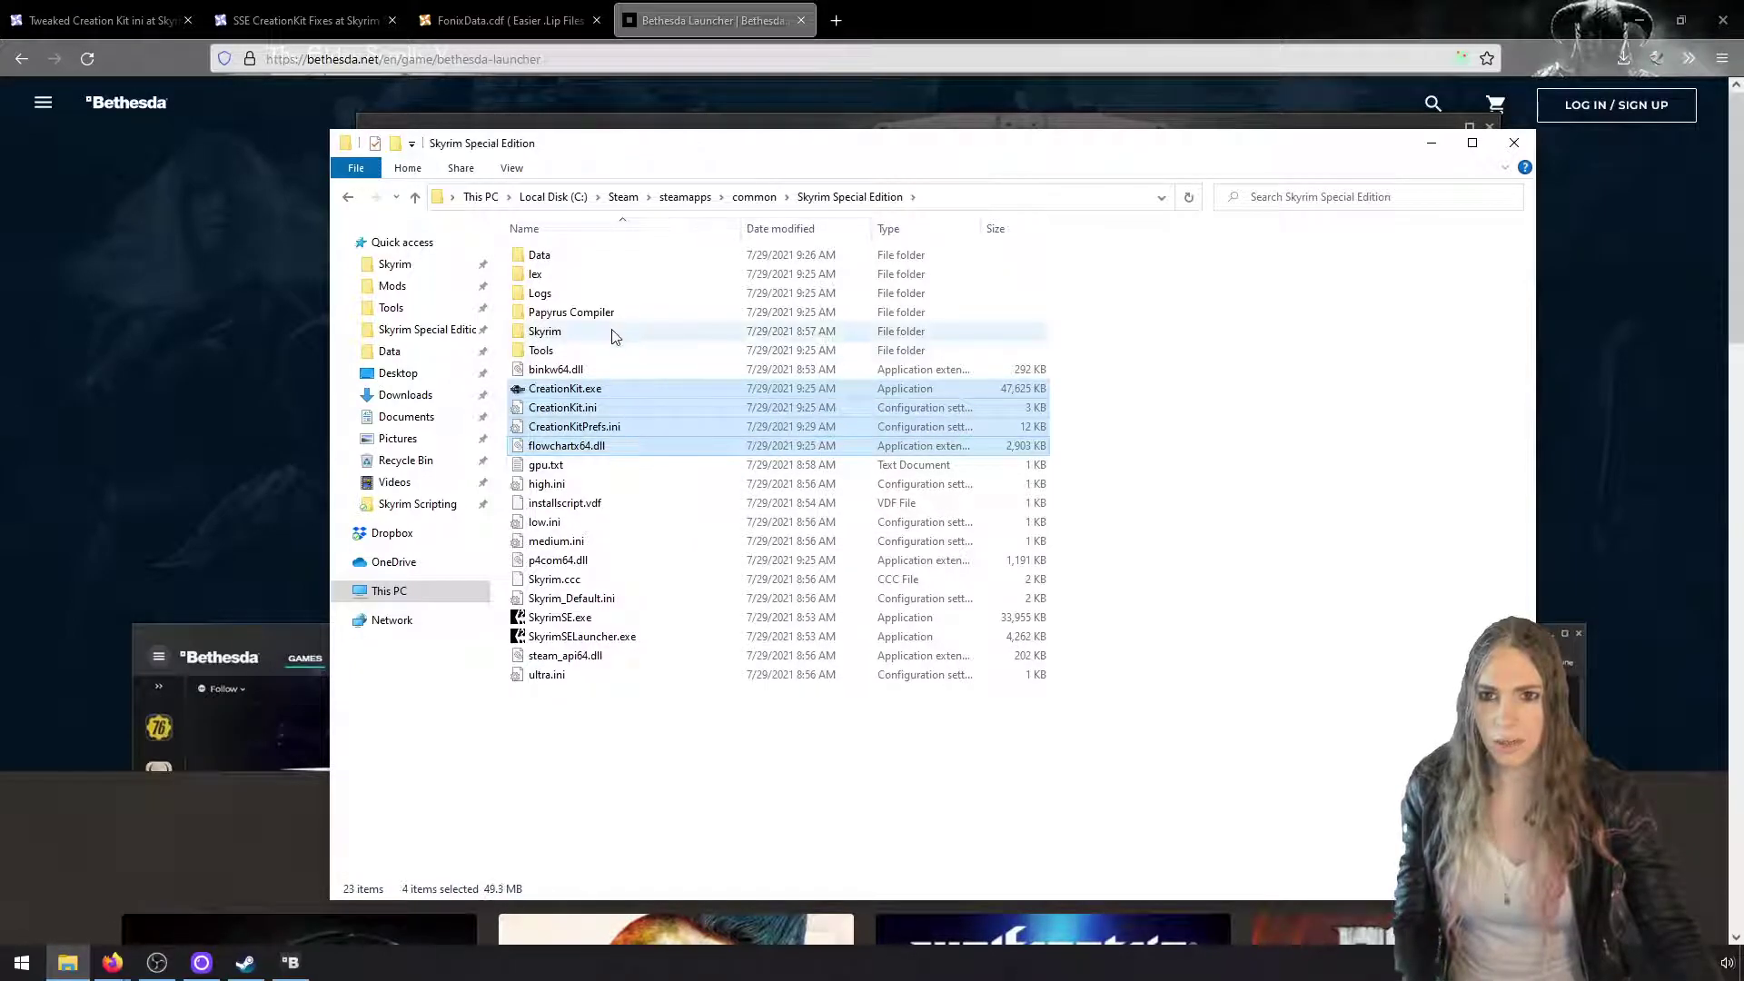
{"action": "double_click", "coordinate": [608, 261]}
{"action": "left_click", "coordinate": [623, 295]}
{"action": "left_click", "coordinate": [805, 198]}
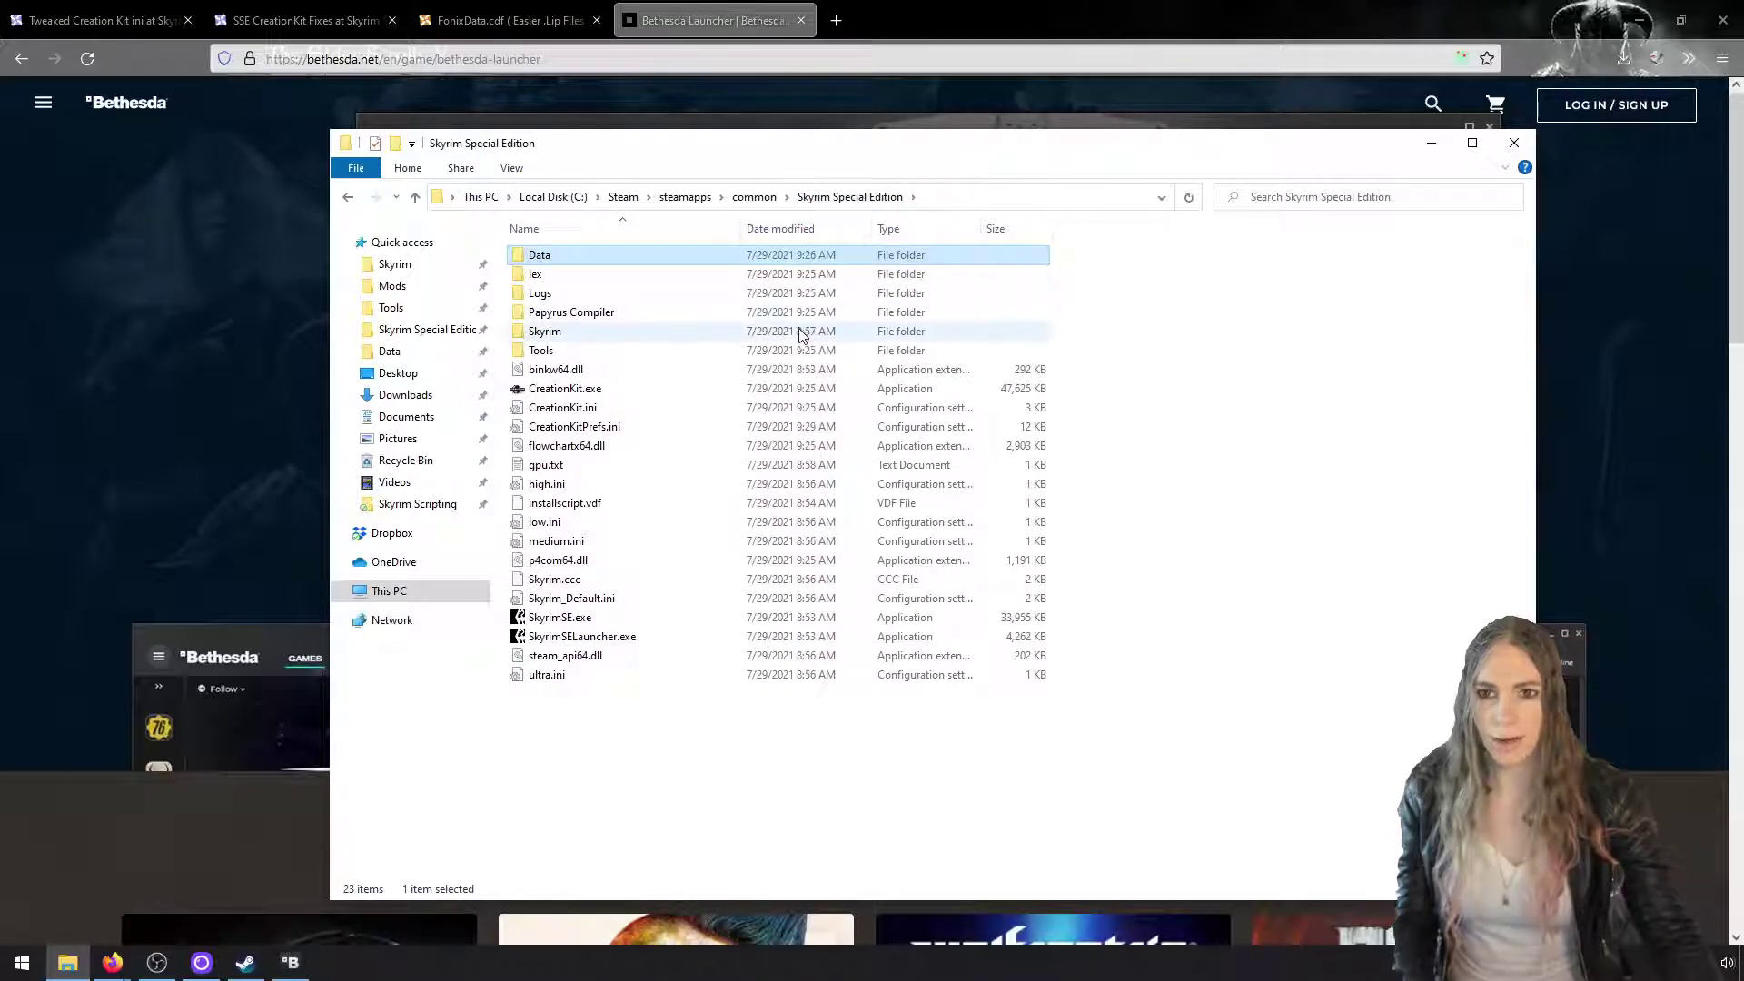
{"action": "left_click", "coordinate": [721, 444]}
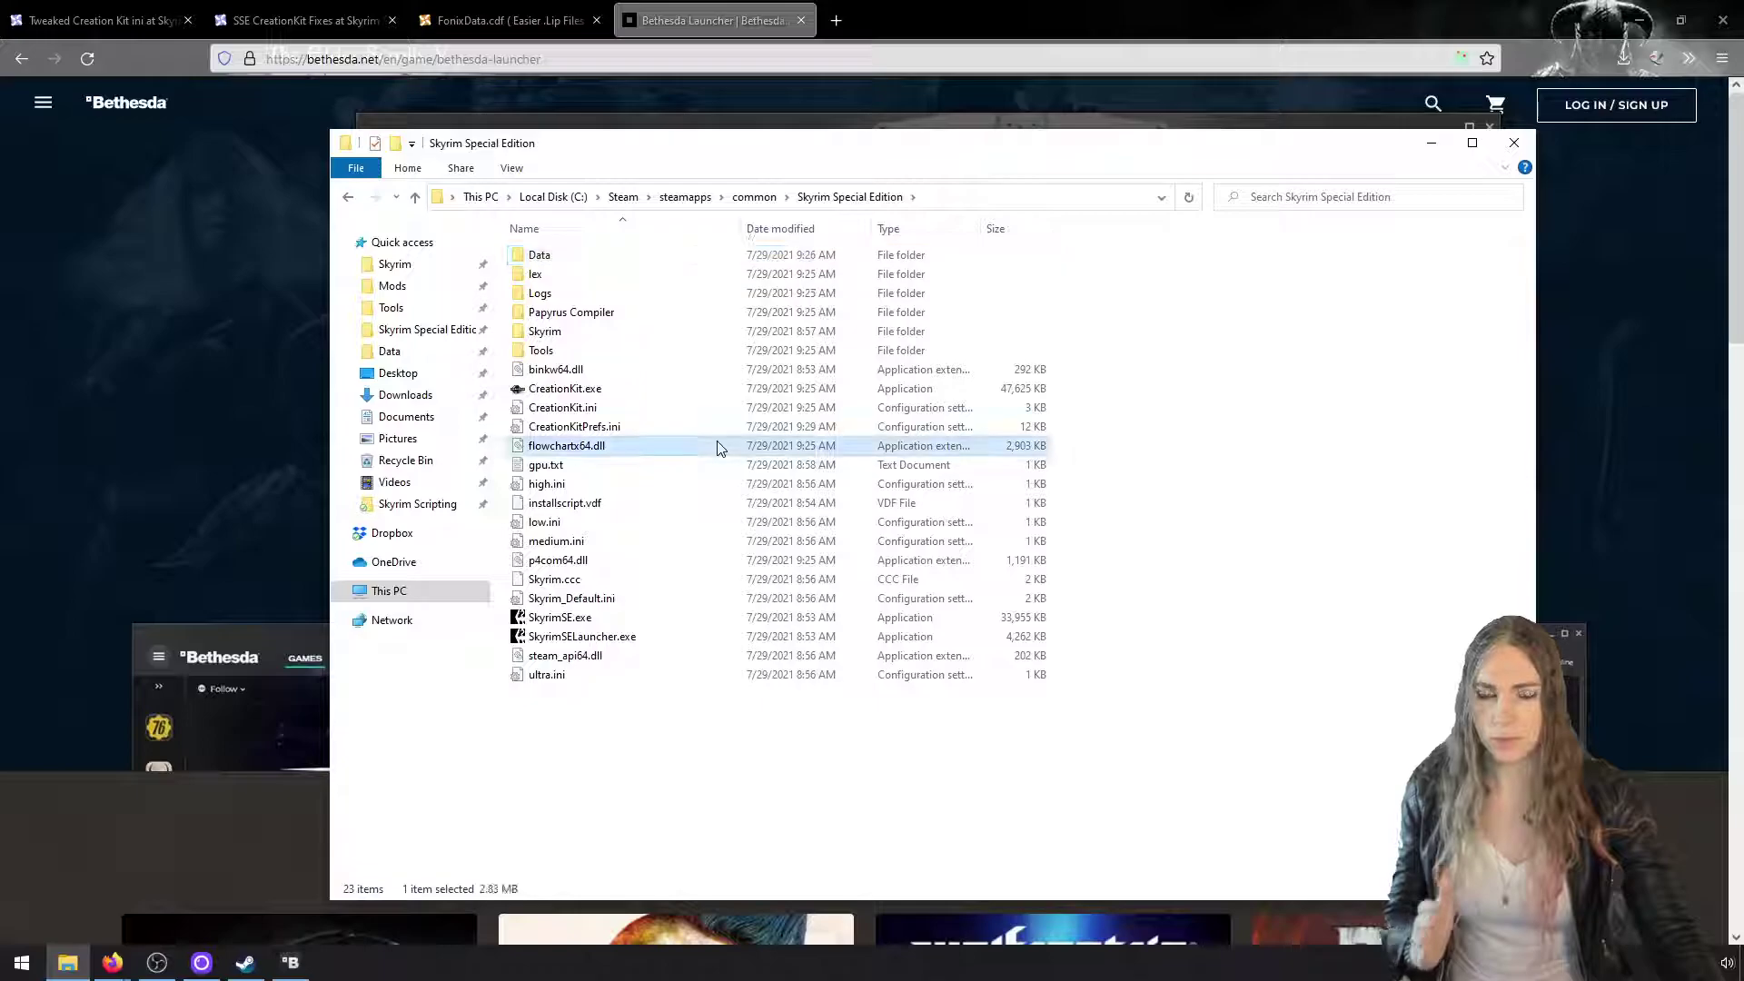
Launch PapyrusCompiler.exe to download and install .NET Framework 3.5, then return to Skyrim Special Edition
{"action": "double_click", "coordinate": [702, 313]}
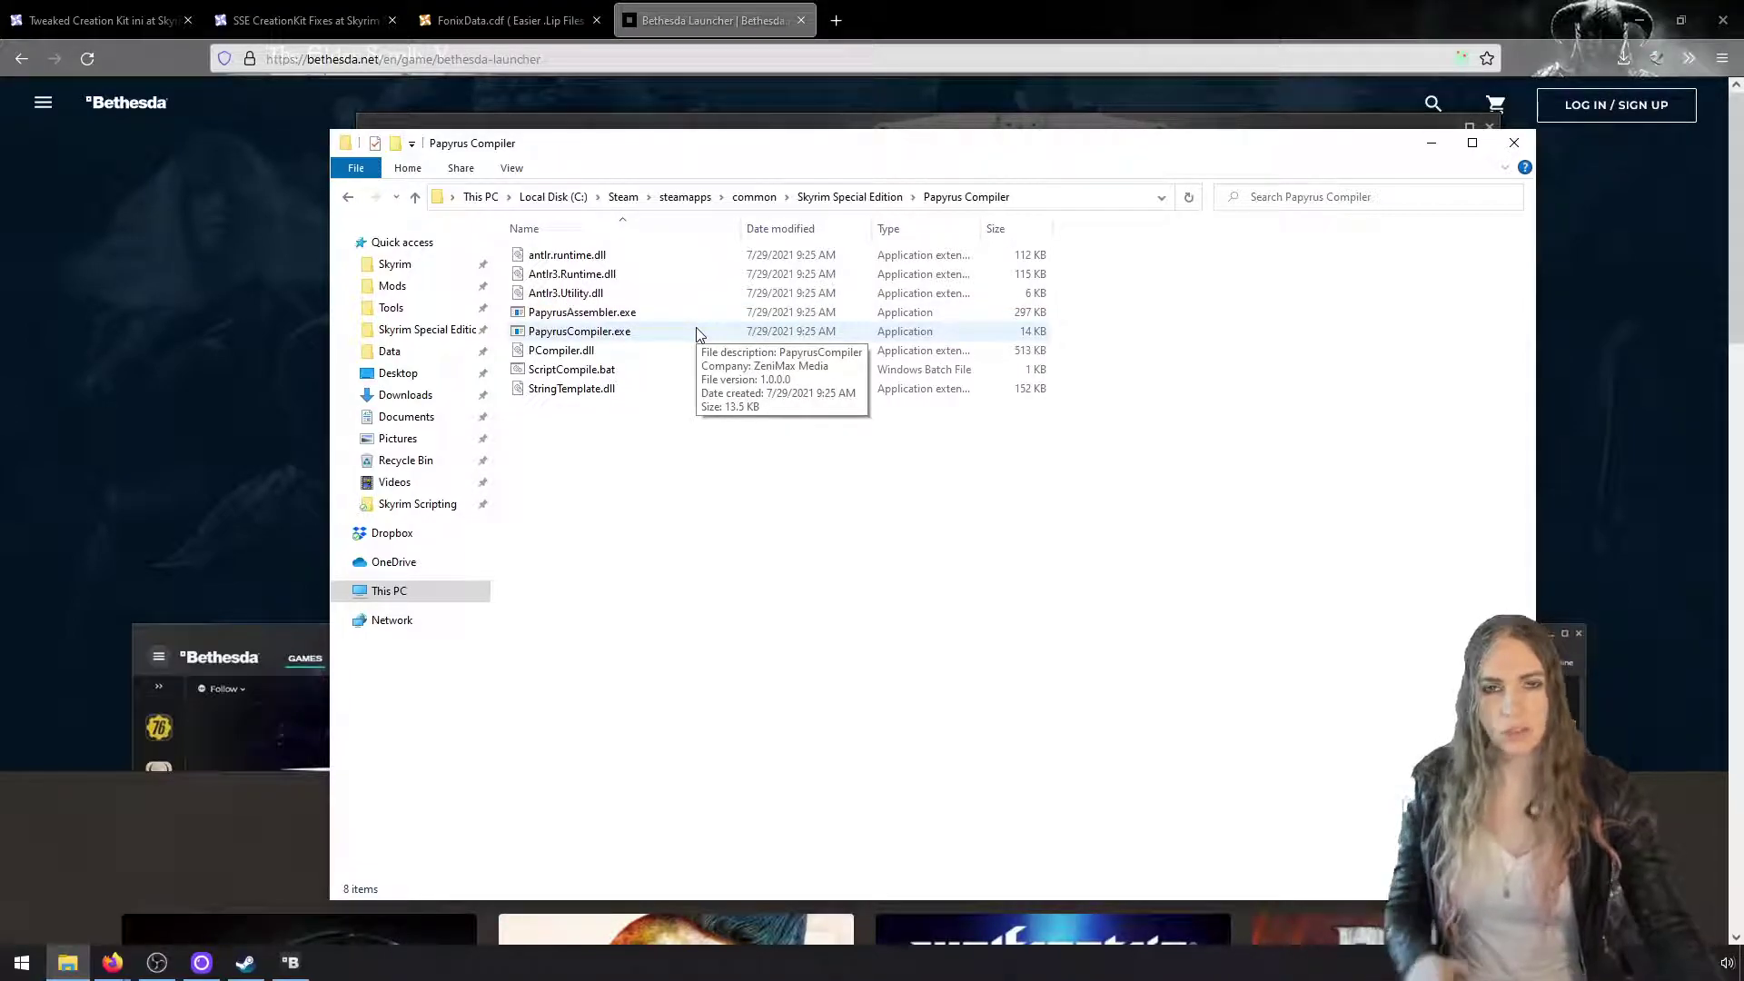
{"action": "double_click", "coordinate": [696, 333]}
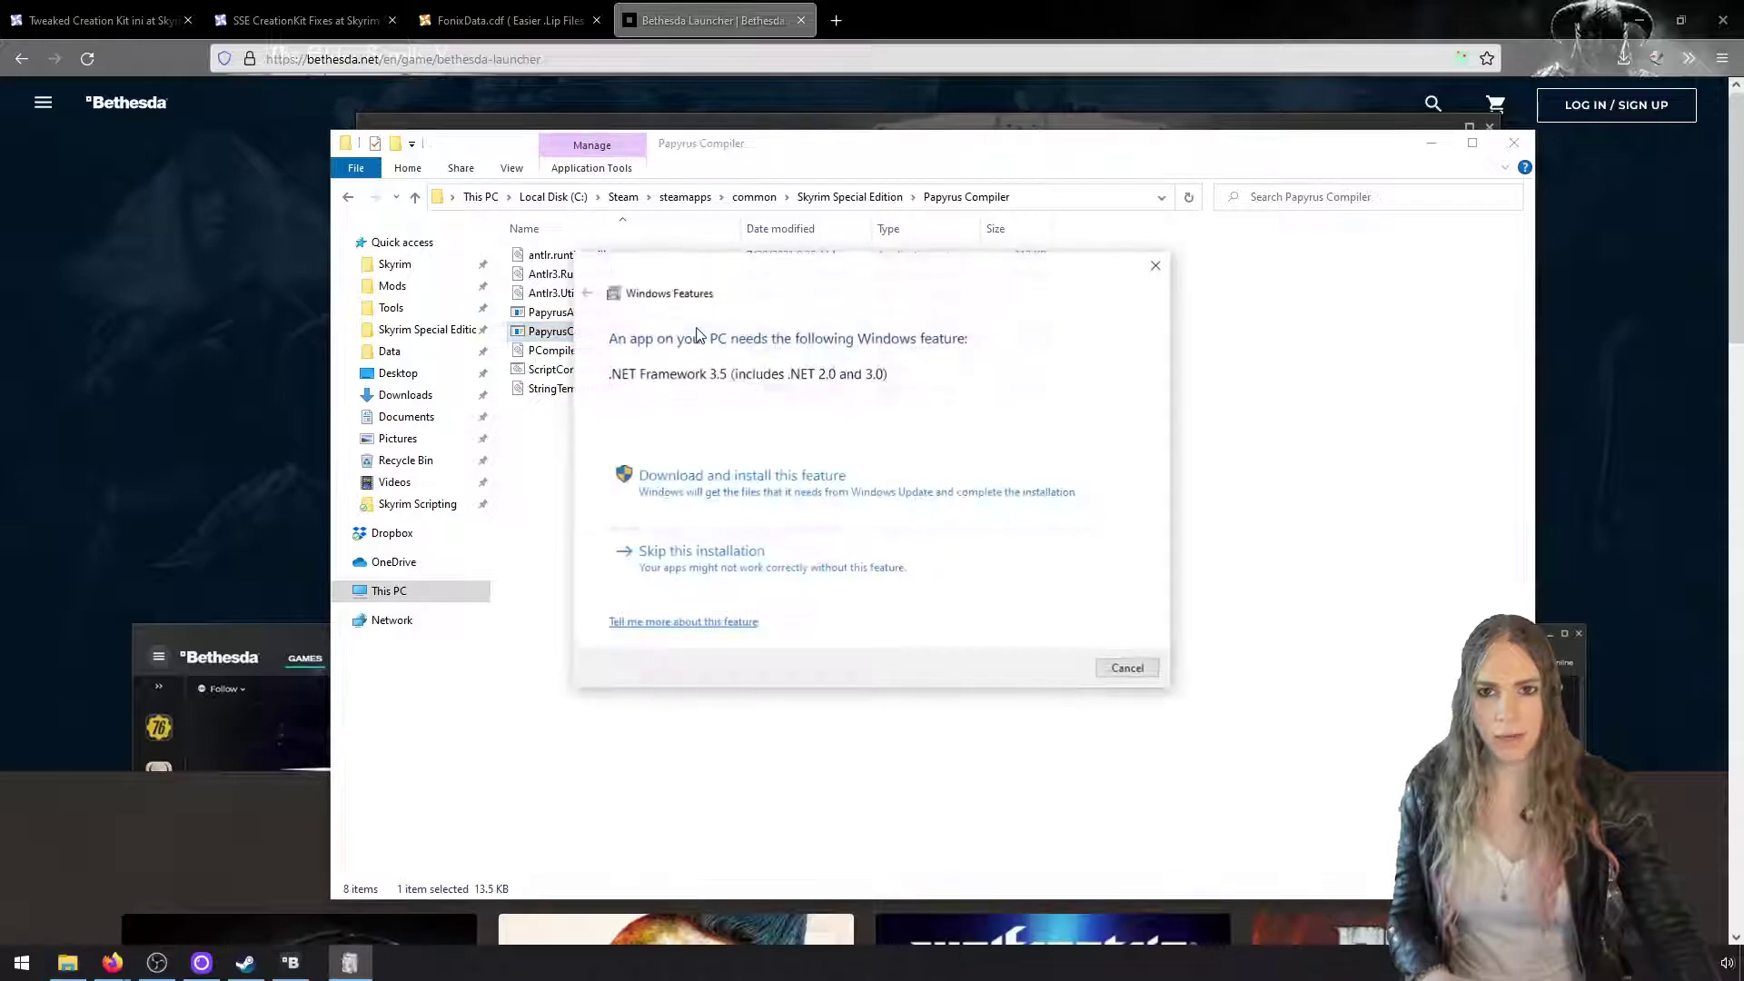
{"action": "left_click", "coordinate": [764, 486]}
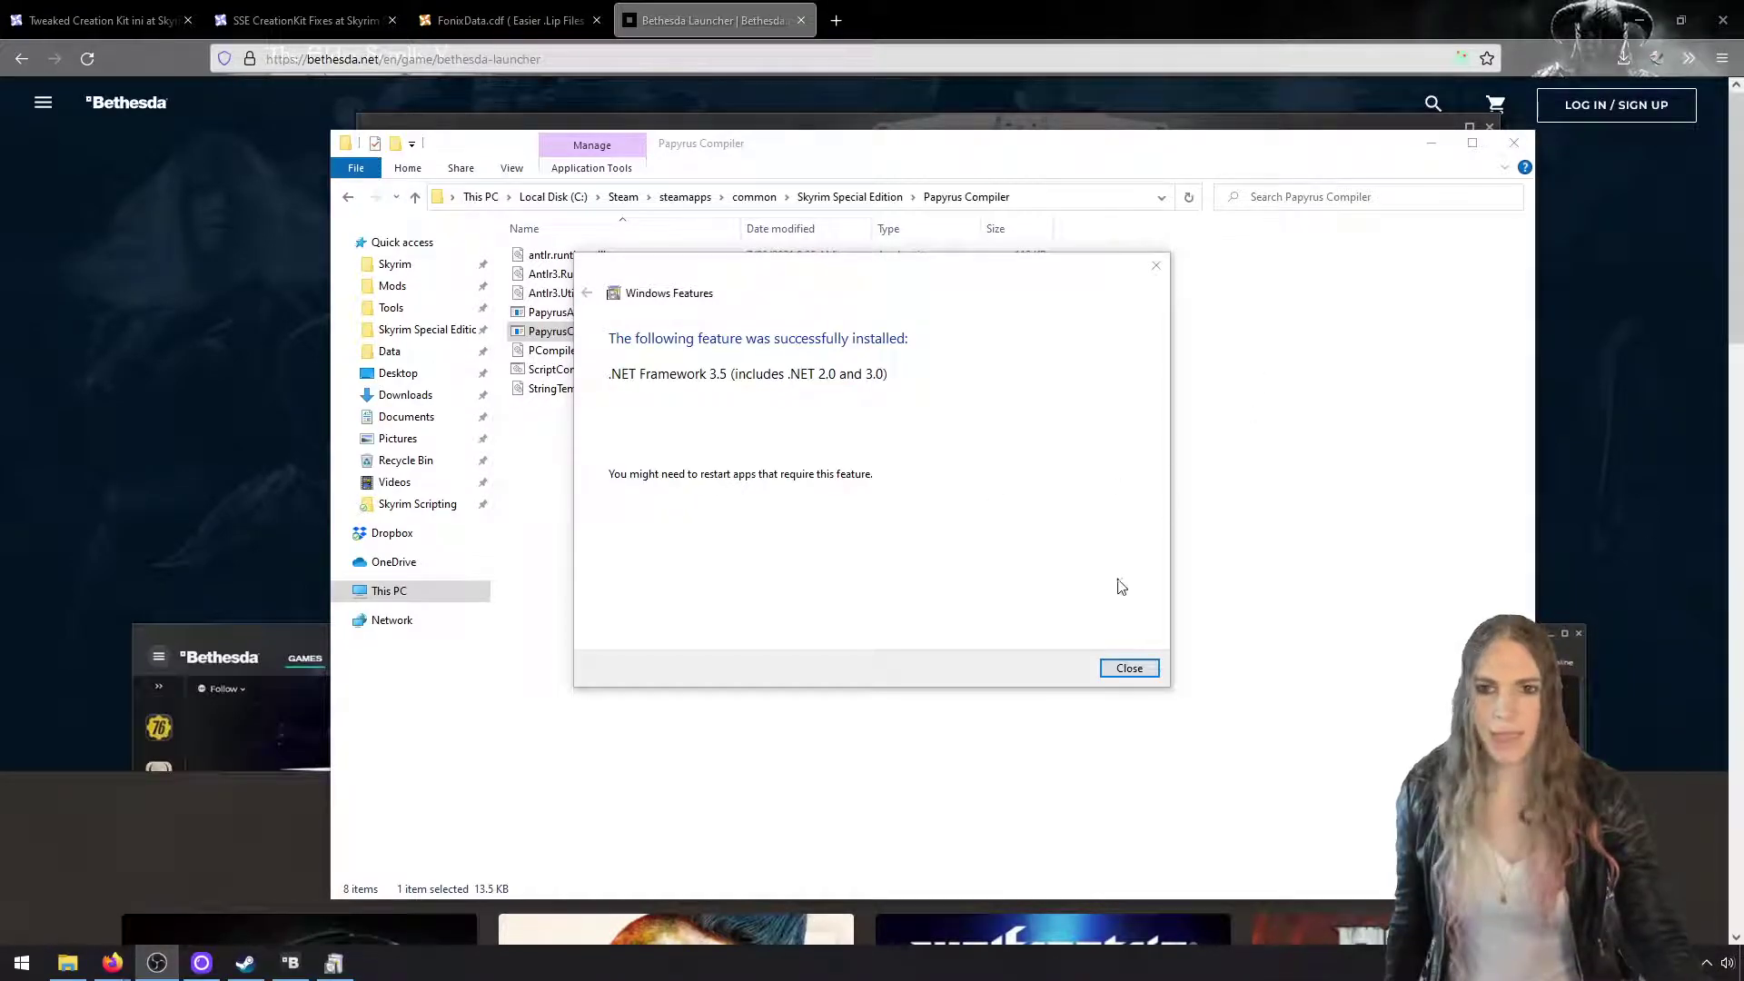
{"action": "left_click", "coordinate": [1127, 668]}
{"action": "left_click", "coordinate": [854, 197]}
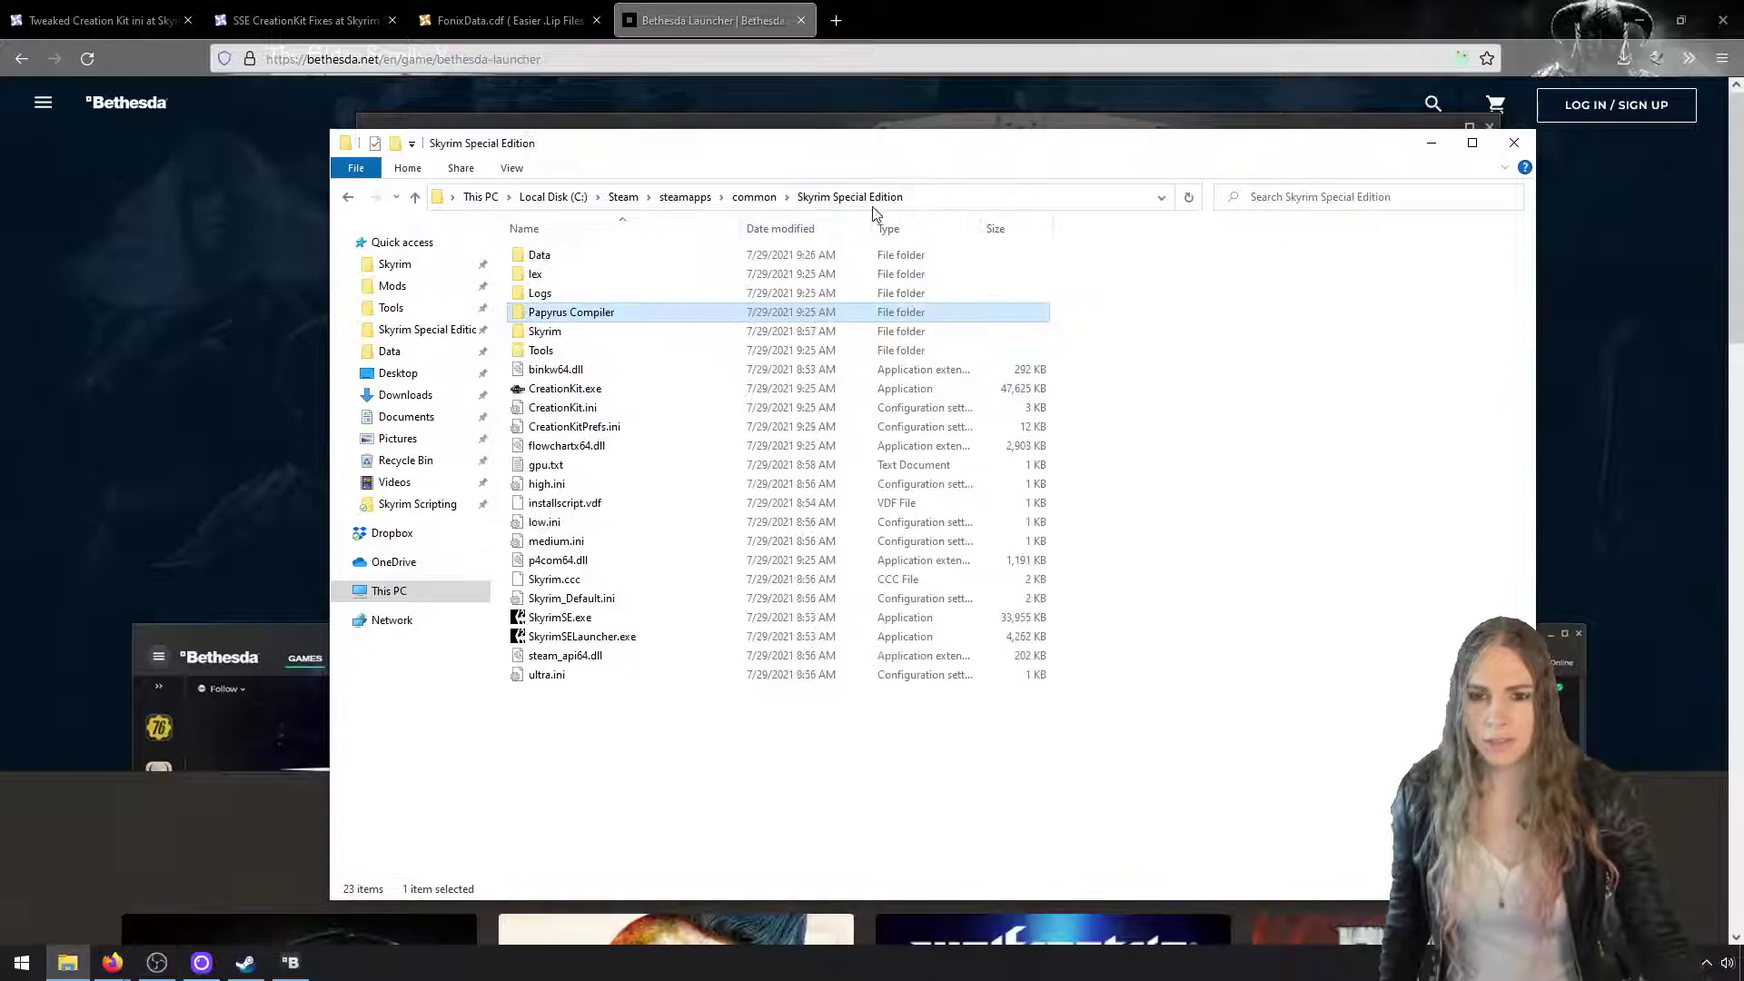
{"action": "left_click", "coordinate": [772, 446]}
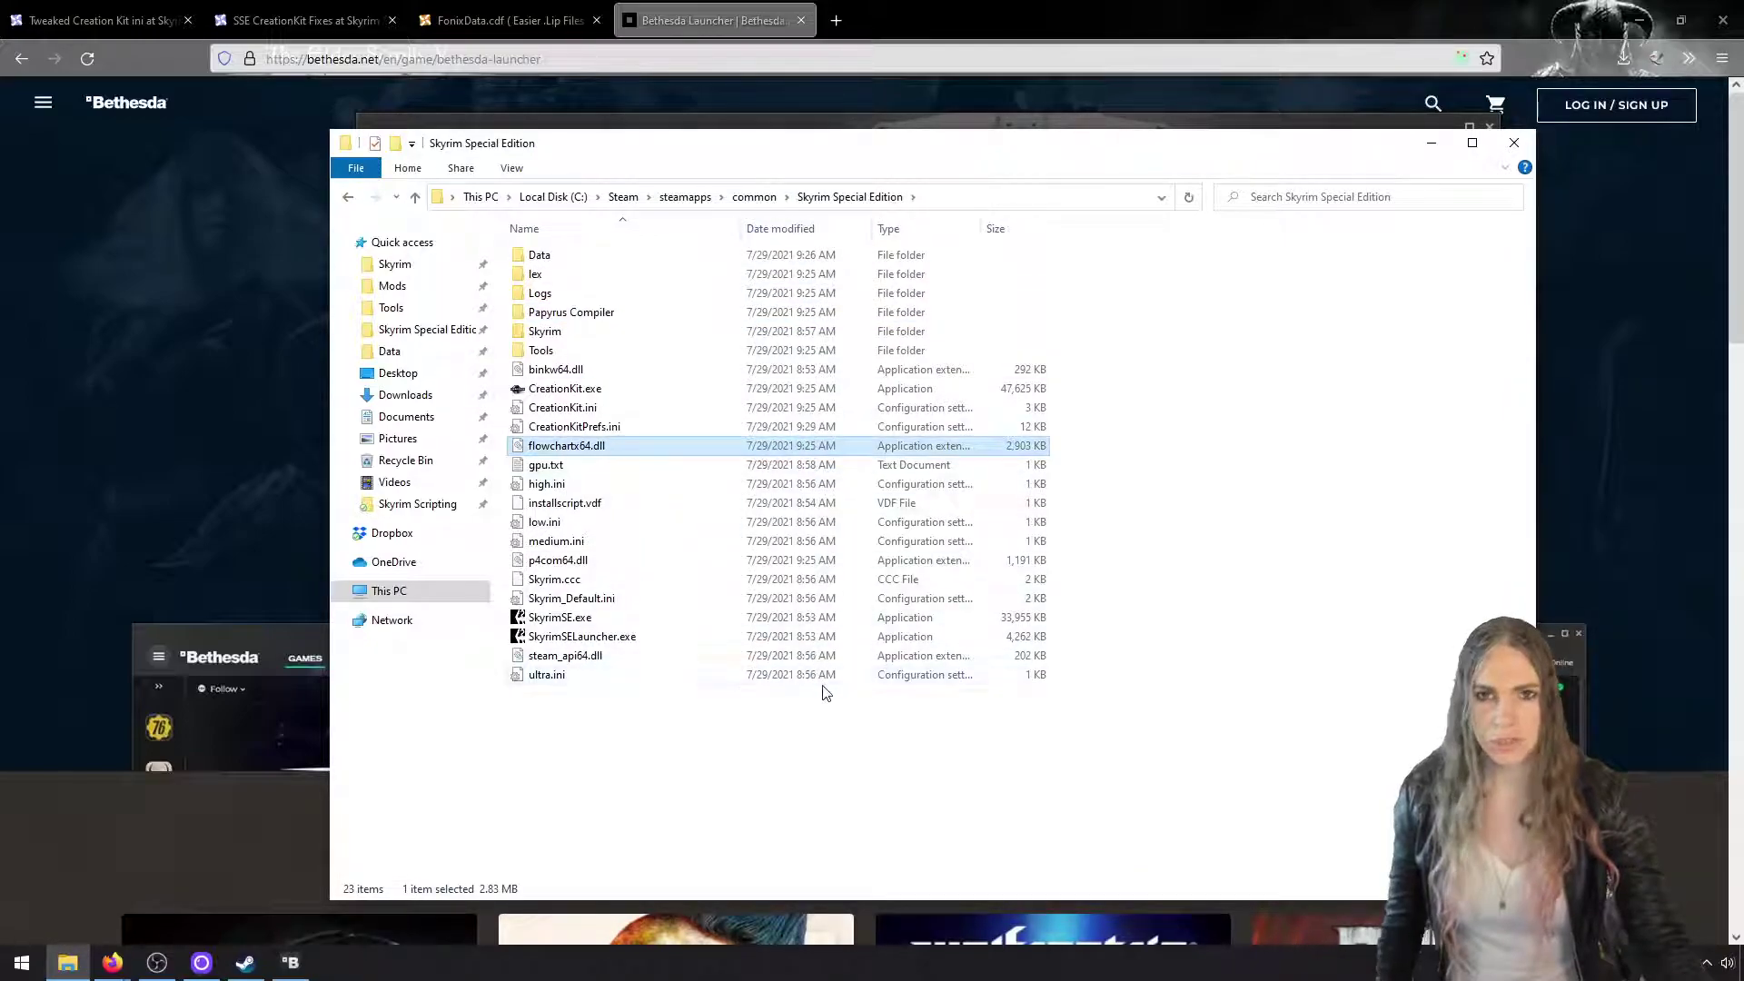
{"action": "left_click_drag", "start_coordinate": [1077, 144], "coordinate": [1080, 94]}
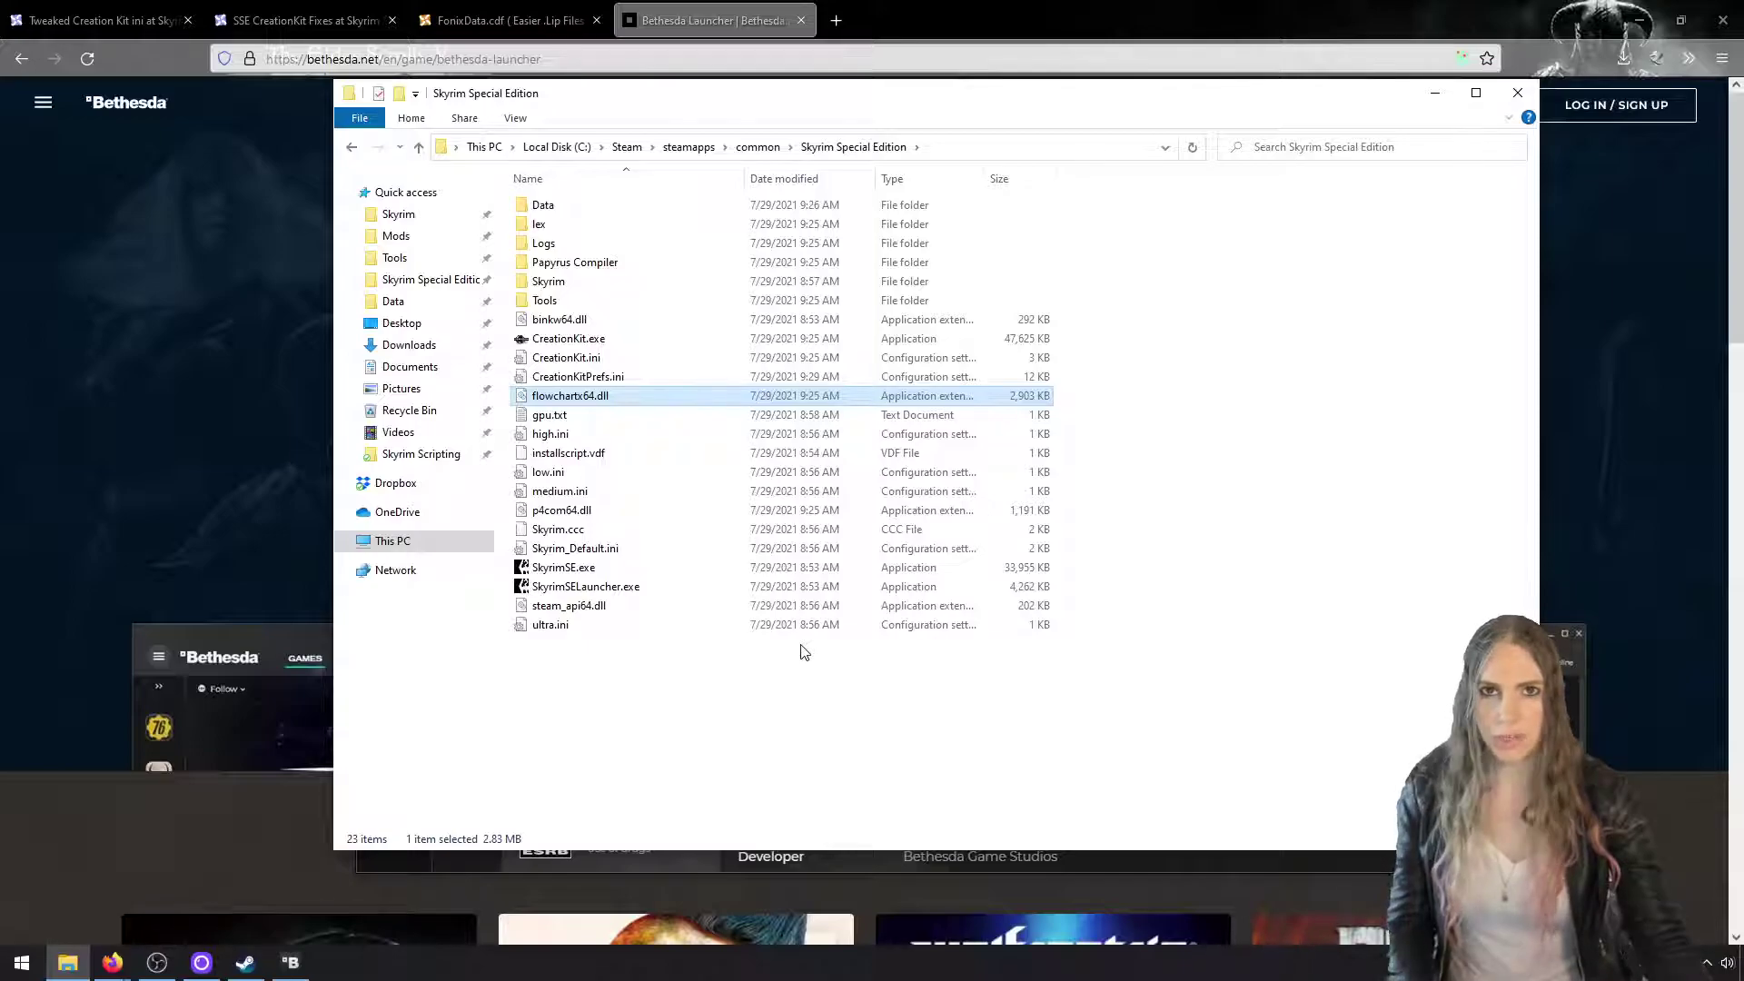
Open Command Prompt as administrator and begin a regsvr32 command in it
{"action": "key", "text": "super"}
{"action": "type", "text": "comm"}
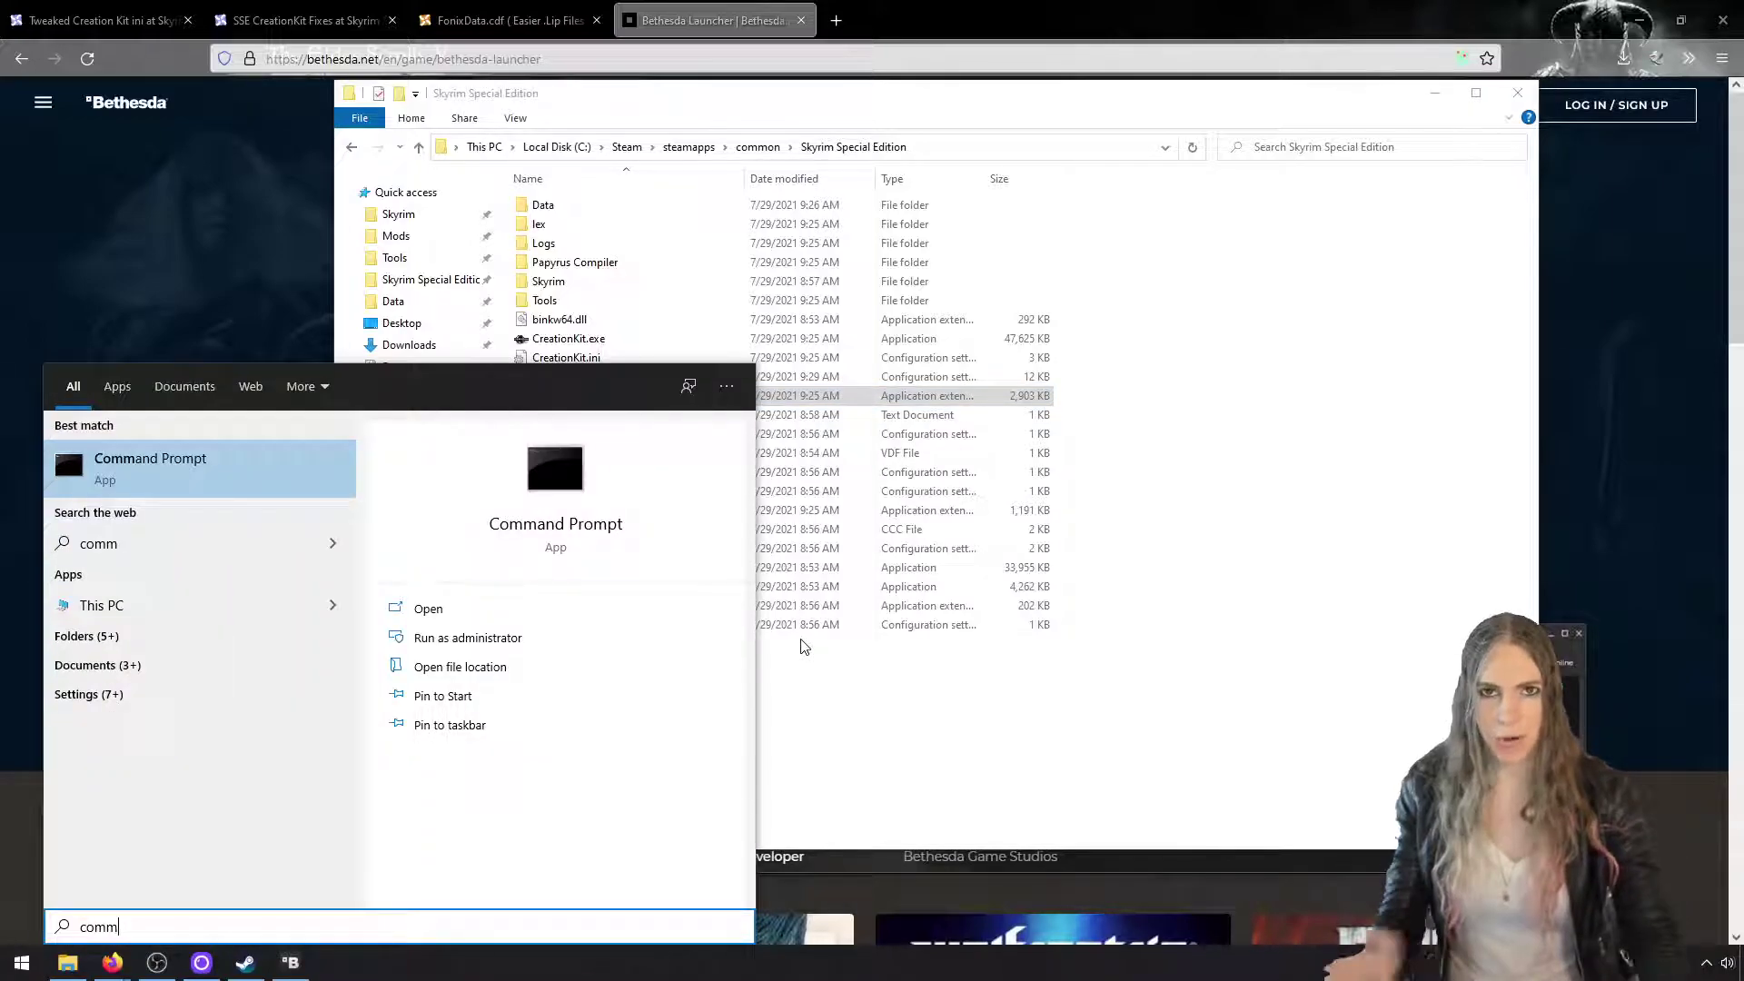
{"action": "right_click", "coordinate": [195, 479]}
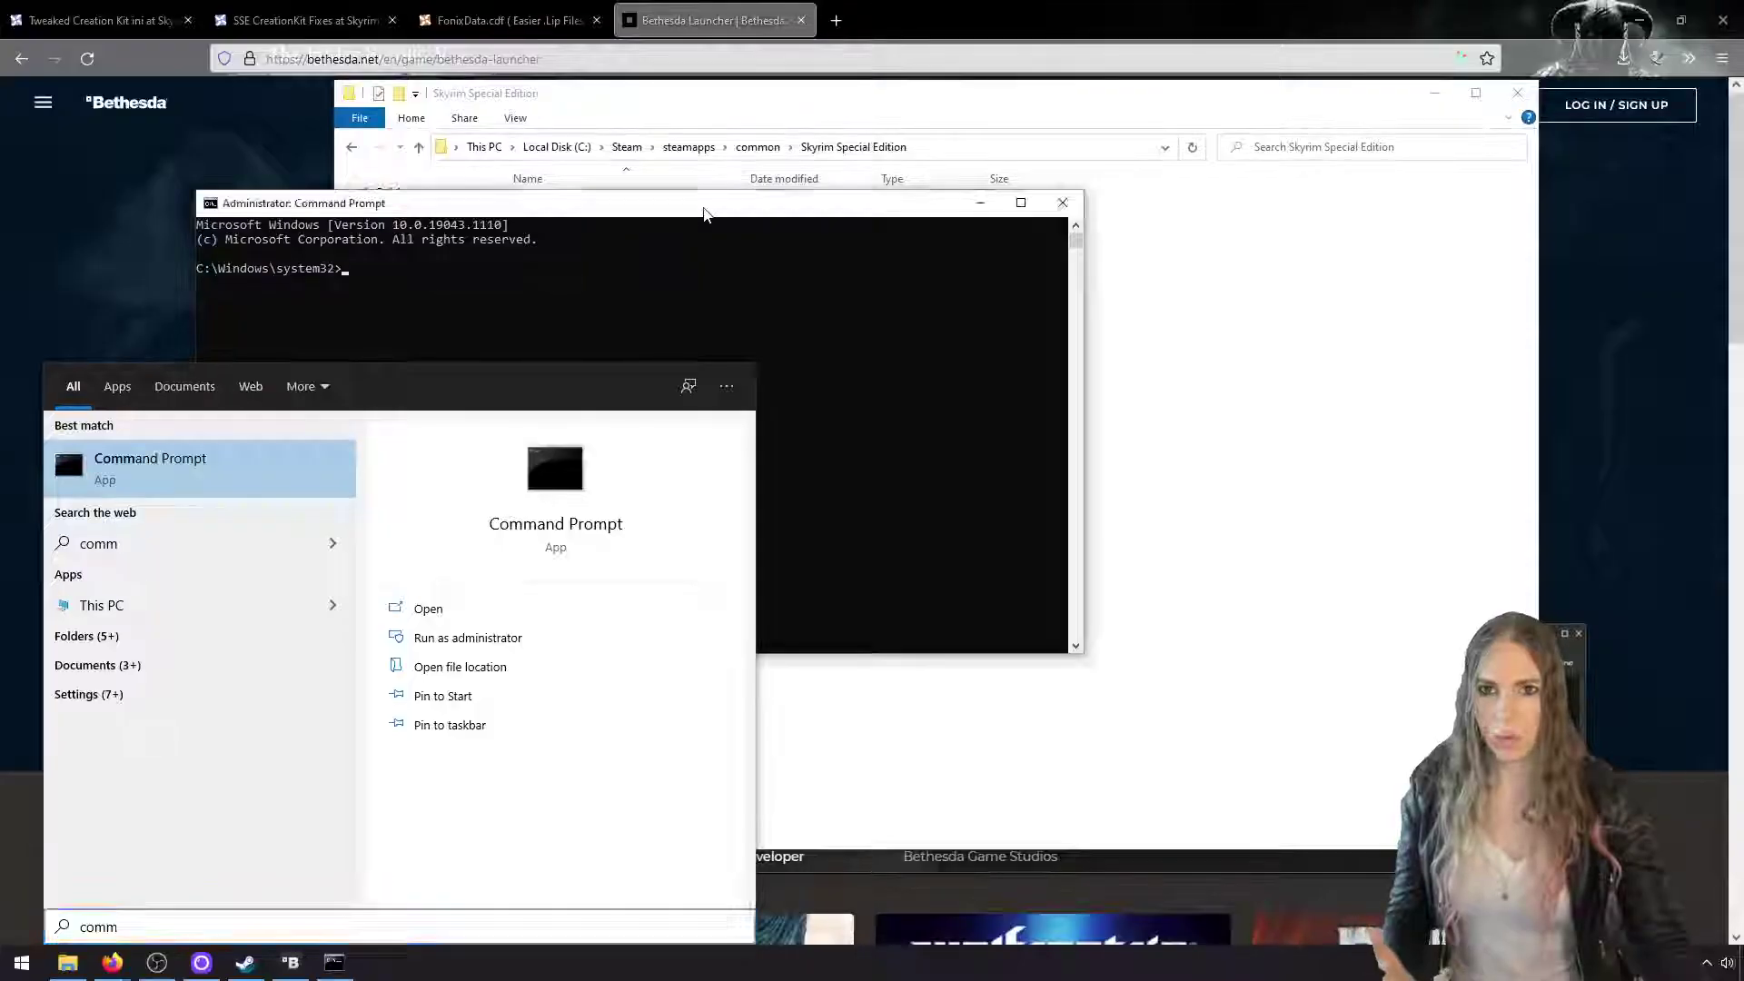
{"action": "left_click_drag", "start_coordinate": [705, 209], "coordinate": [597, 306]}
{"action": "left_click", "coordinate": [618, 377]}
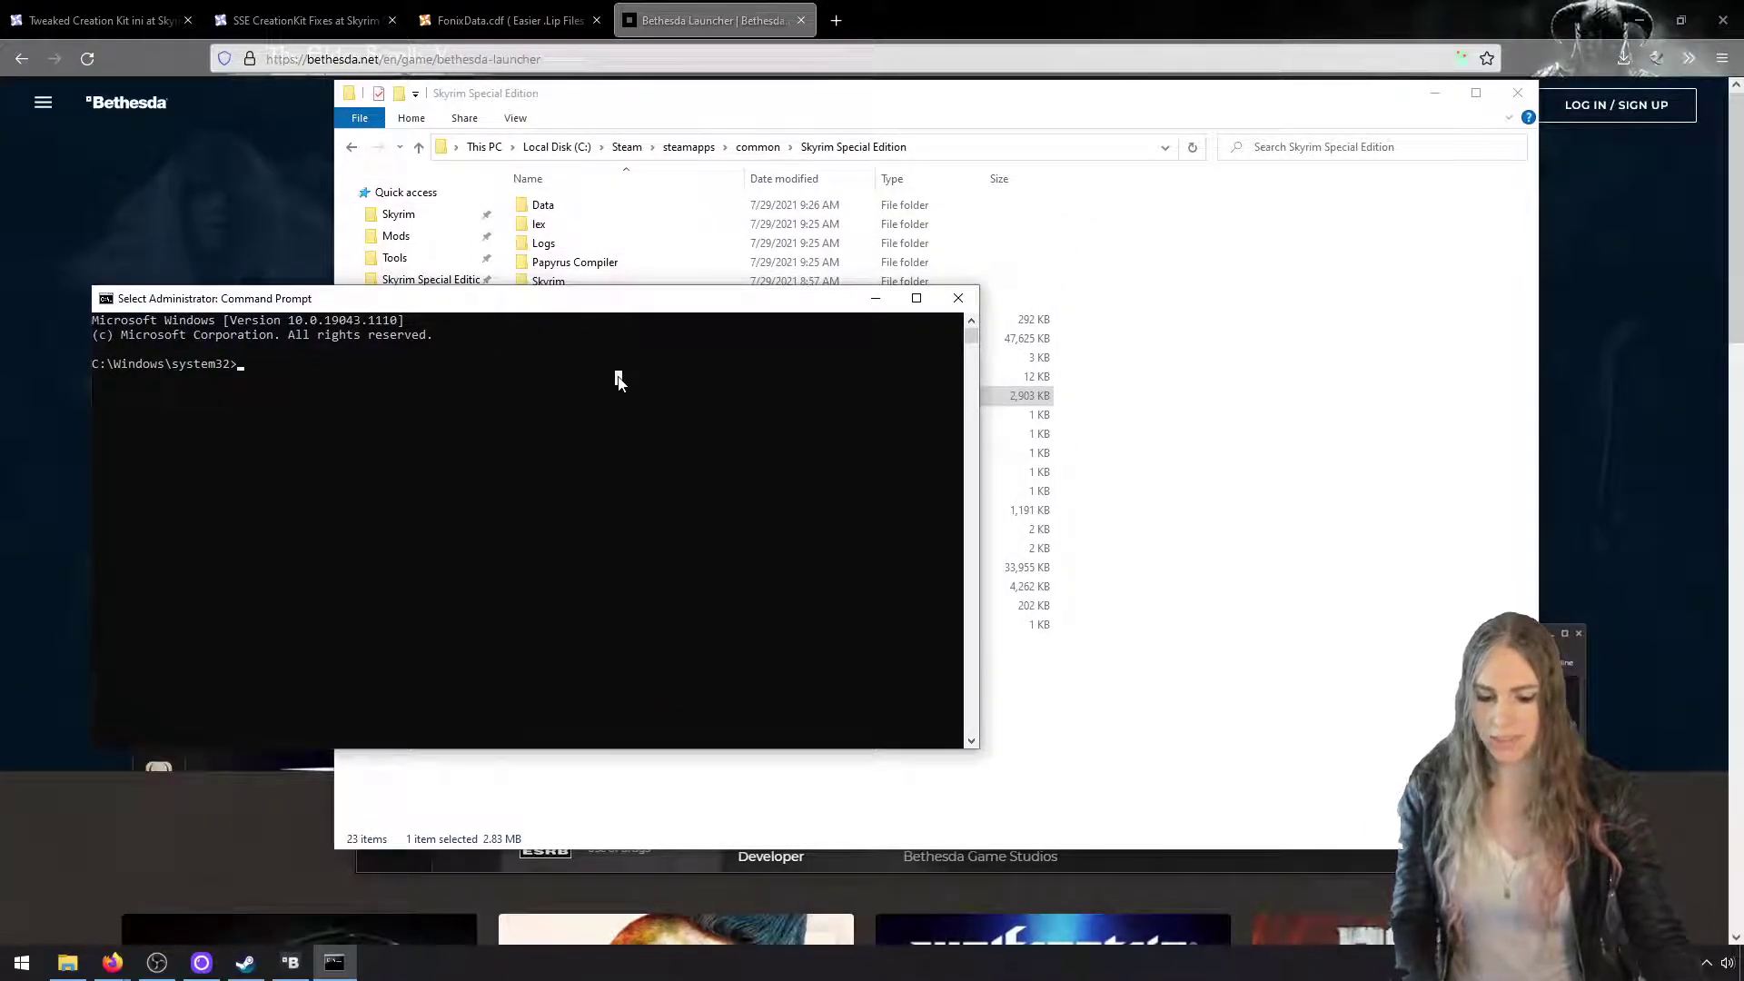
{"action": "type", "text": "regsvr32.exe"}
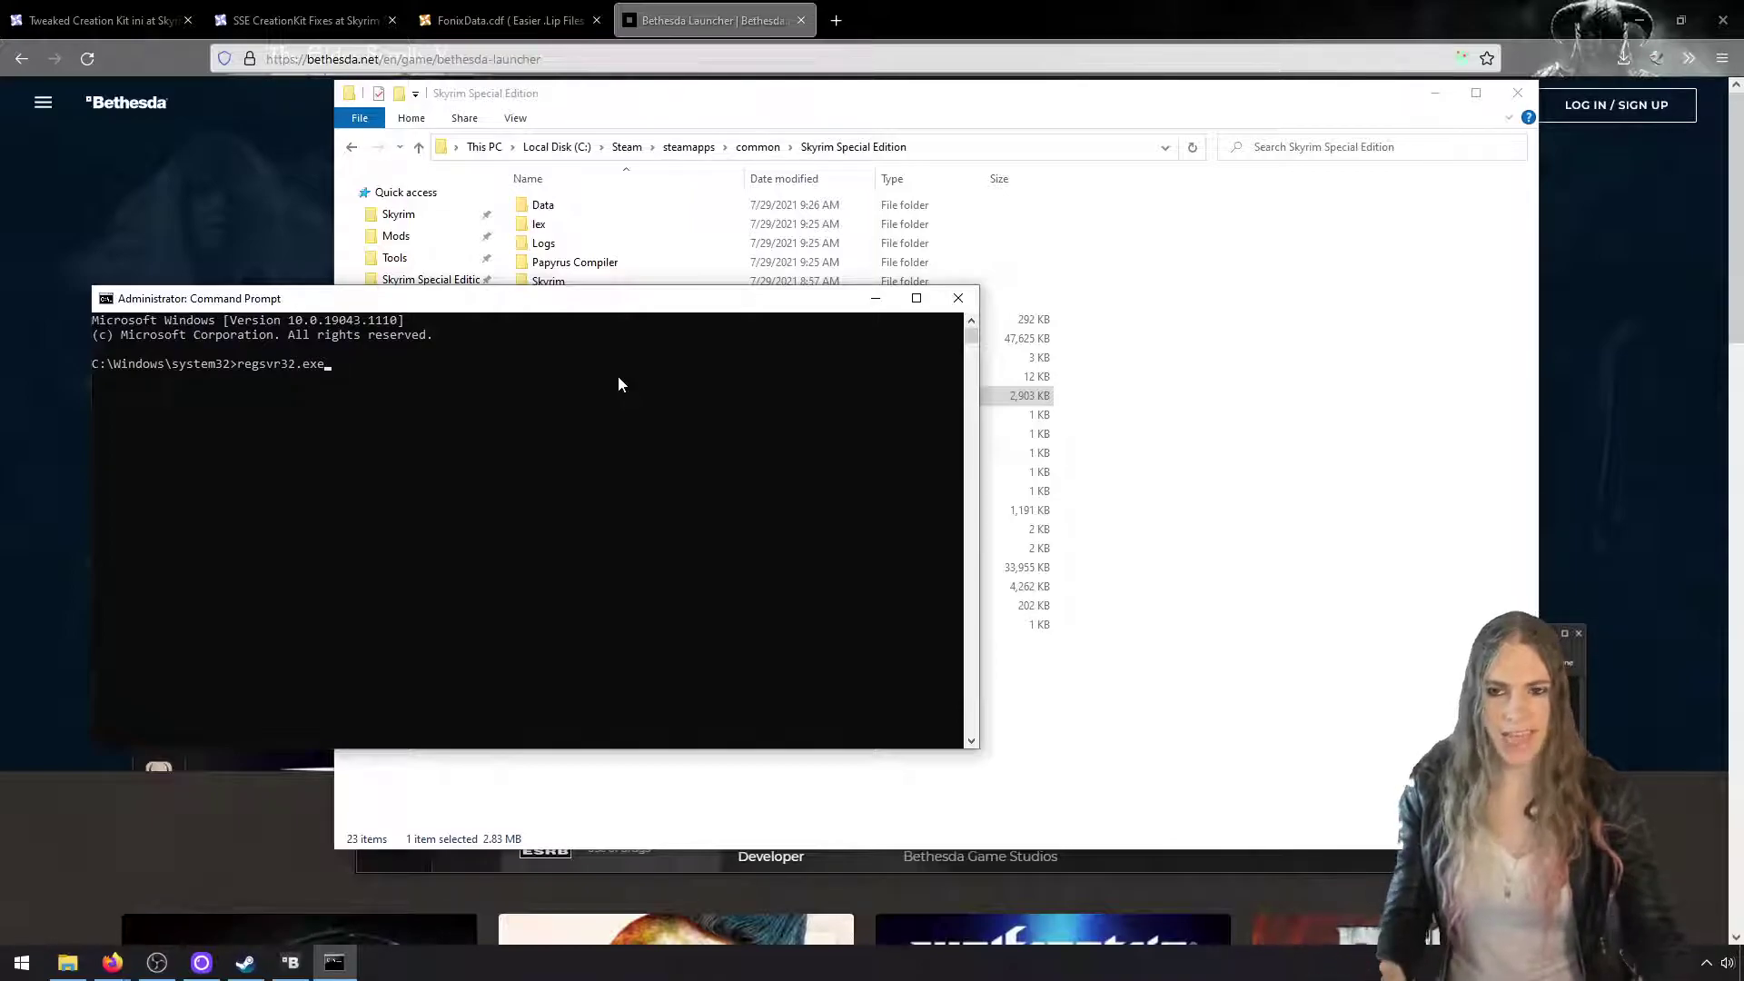
{"action": "left_click_drag", "start_coordinate": [979, 741], "coordinate": [1679, 741]}
{"action": "left_click_drag", "start_coordinate": [1301, 313], "coordinate": [1292, 366]}
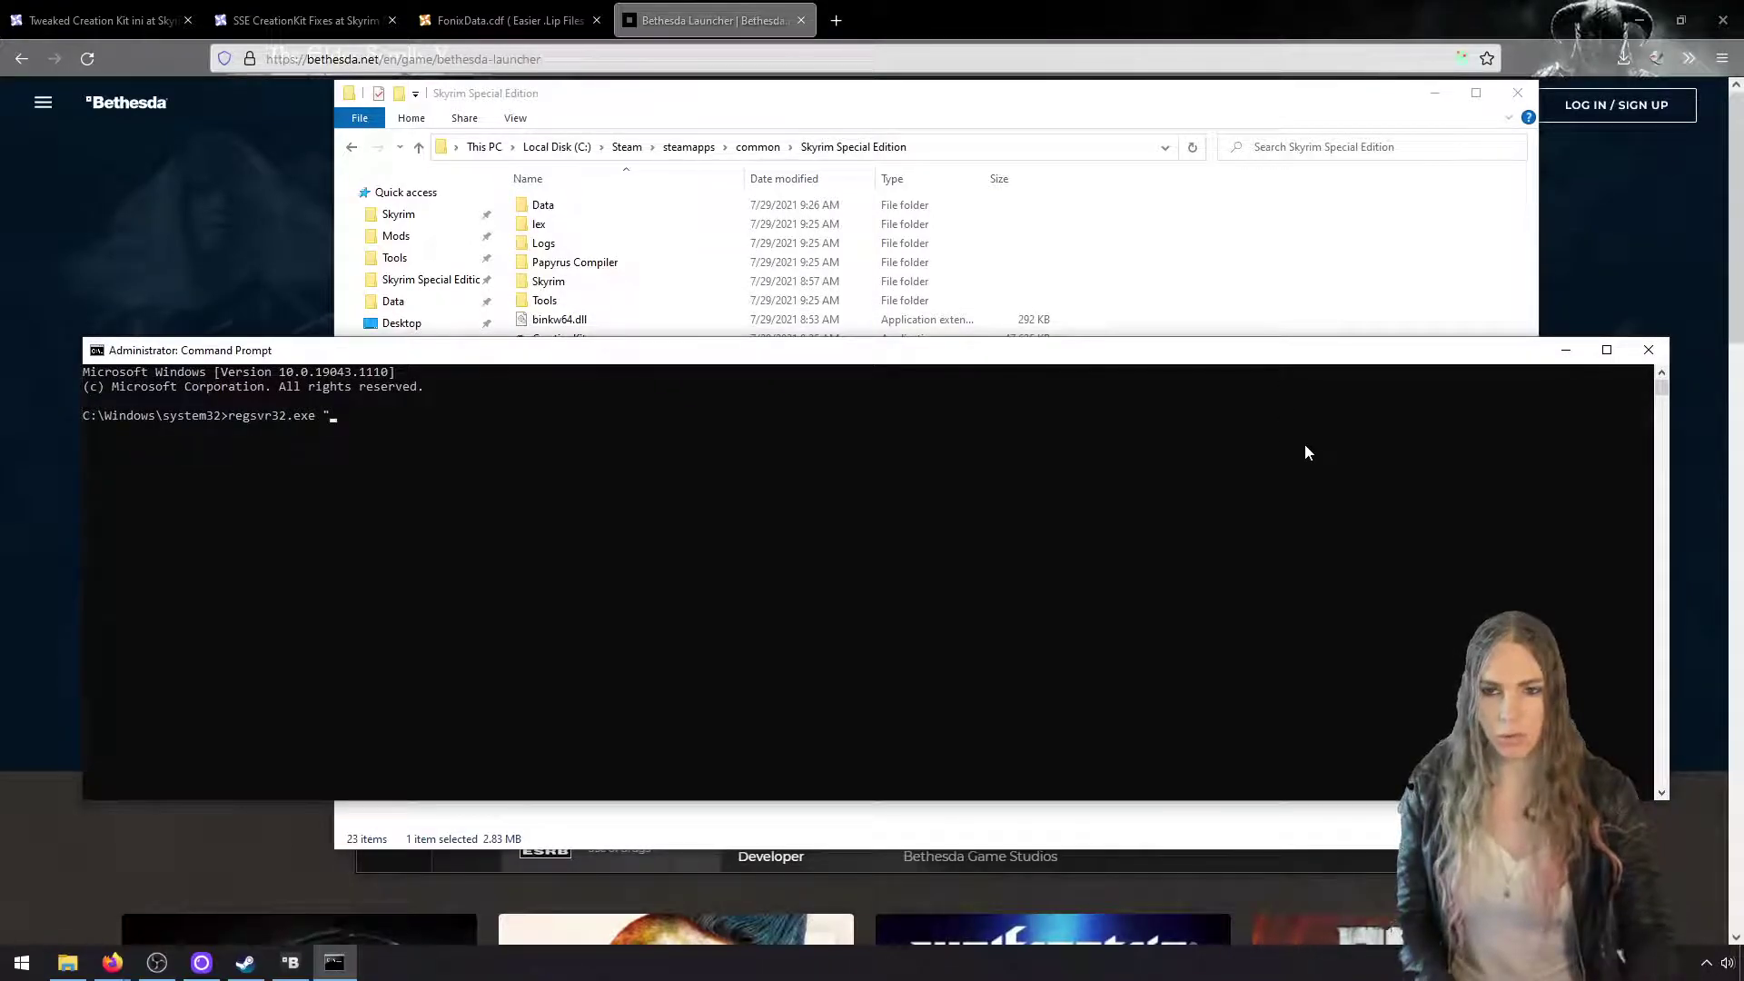
Complete the command with the Skyrim Special Edition flowchartx64.dll path, run it, and confirm success
{"action": "left_click", "coordinate": [1019, 127]}
{"action": "left_click", "coordinate": [1008, 147]}
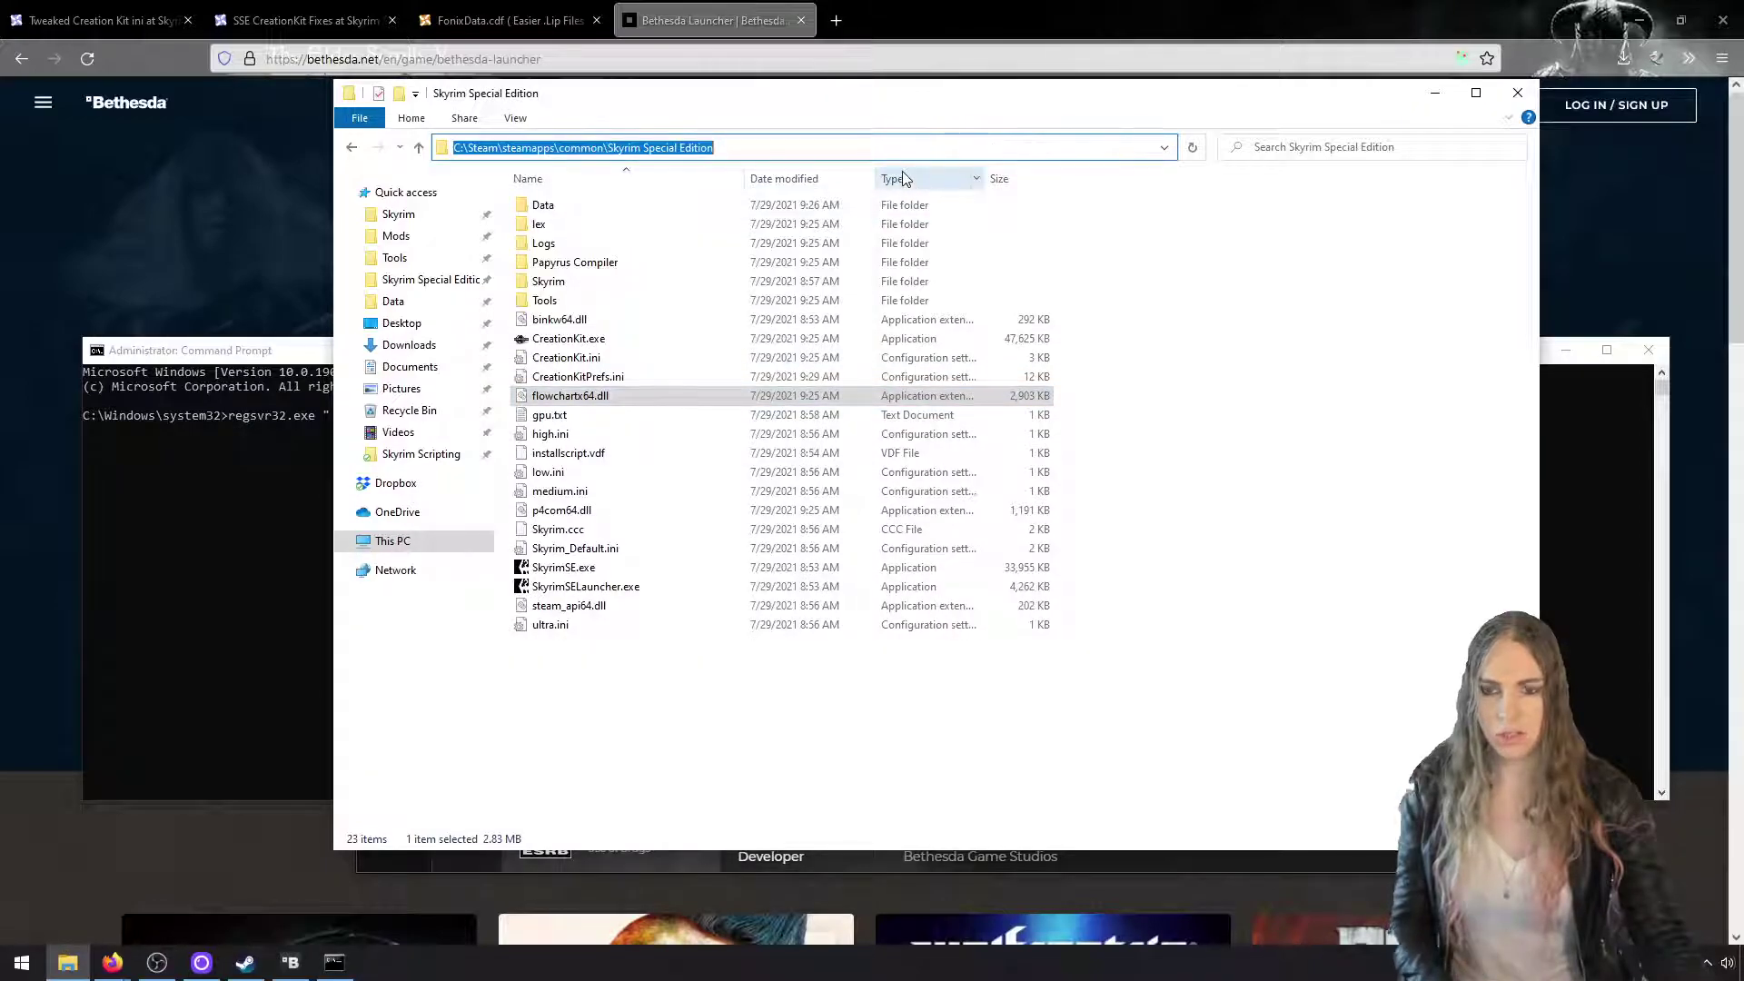
{"action": "left_click", "coordinate": [307, 354]}
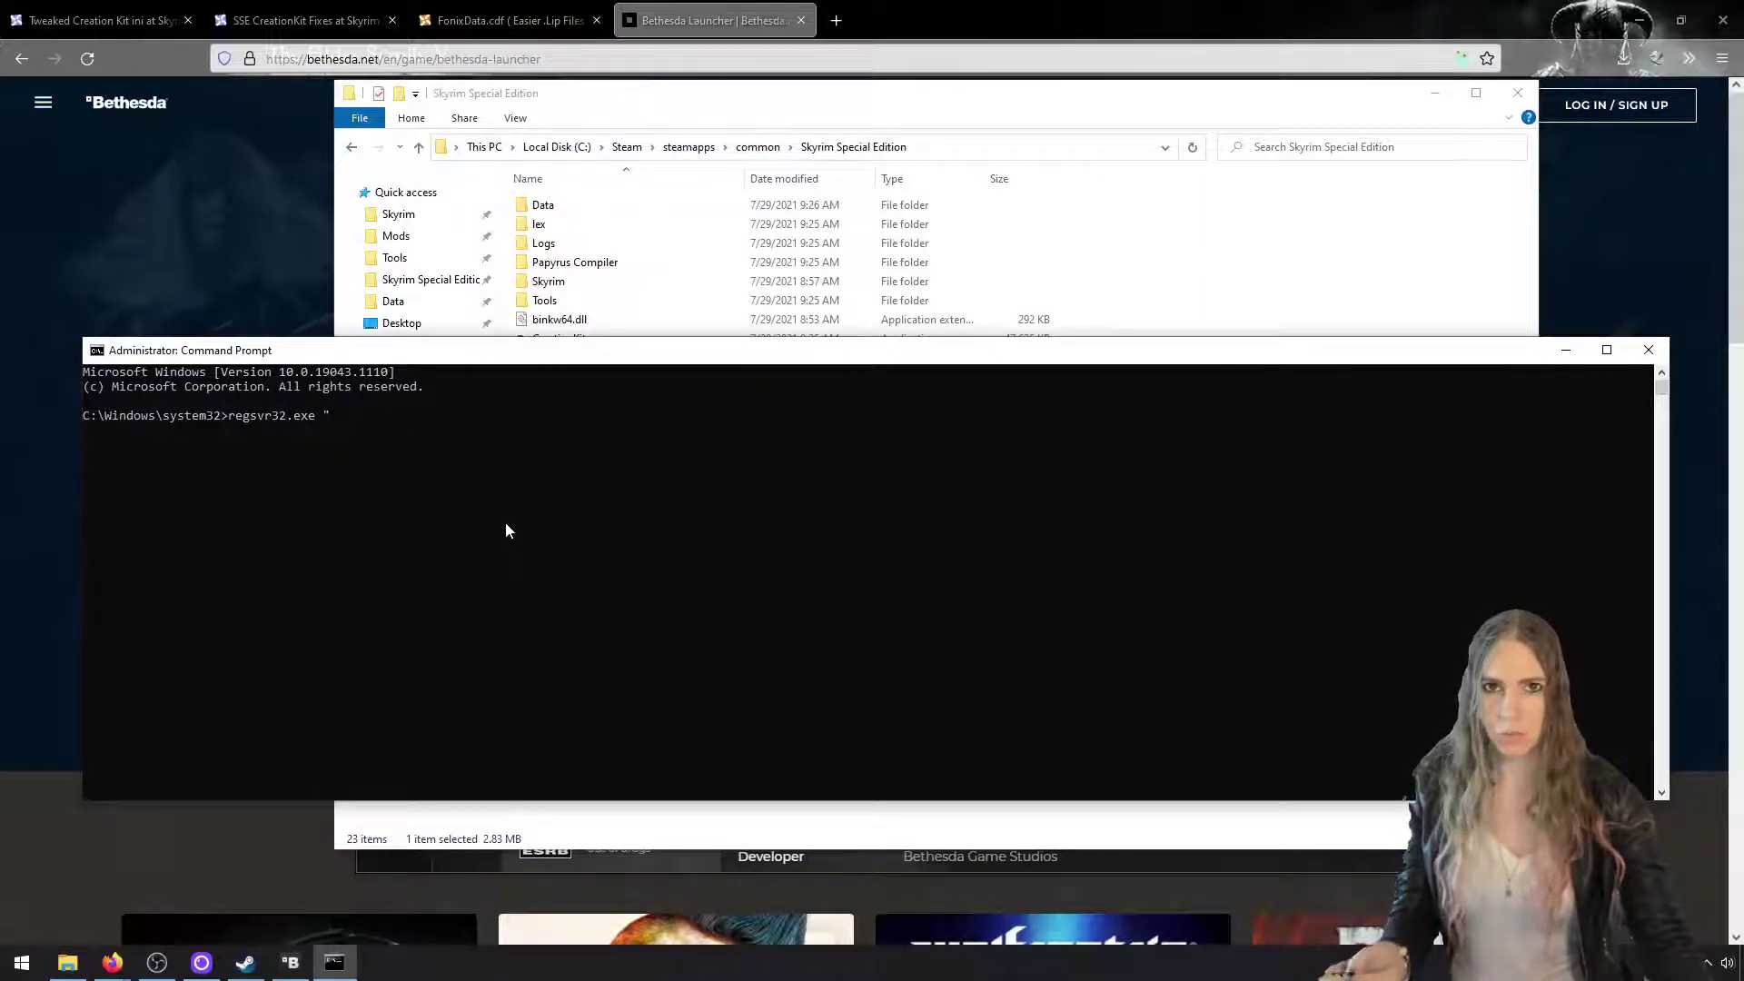
{"action": "type", "text": "C:\\Steam\\steamapps\\common\\Skyrim Special Edition"}
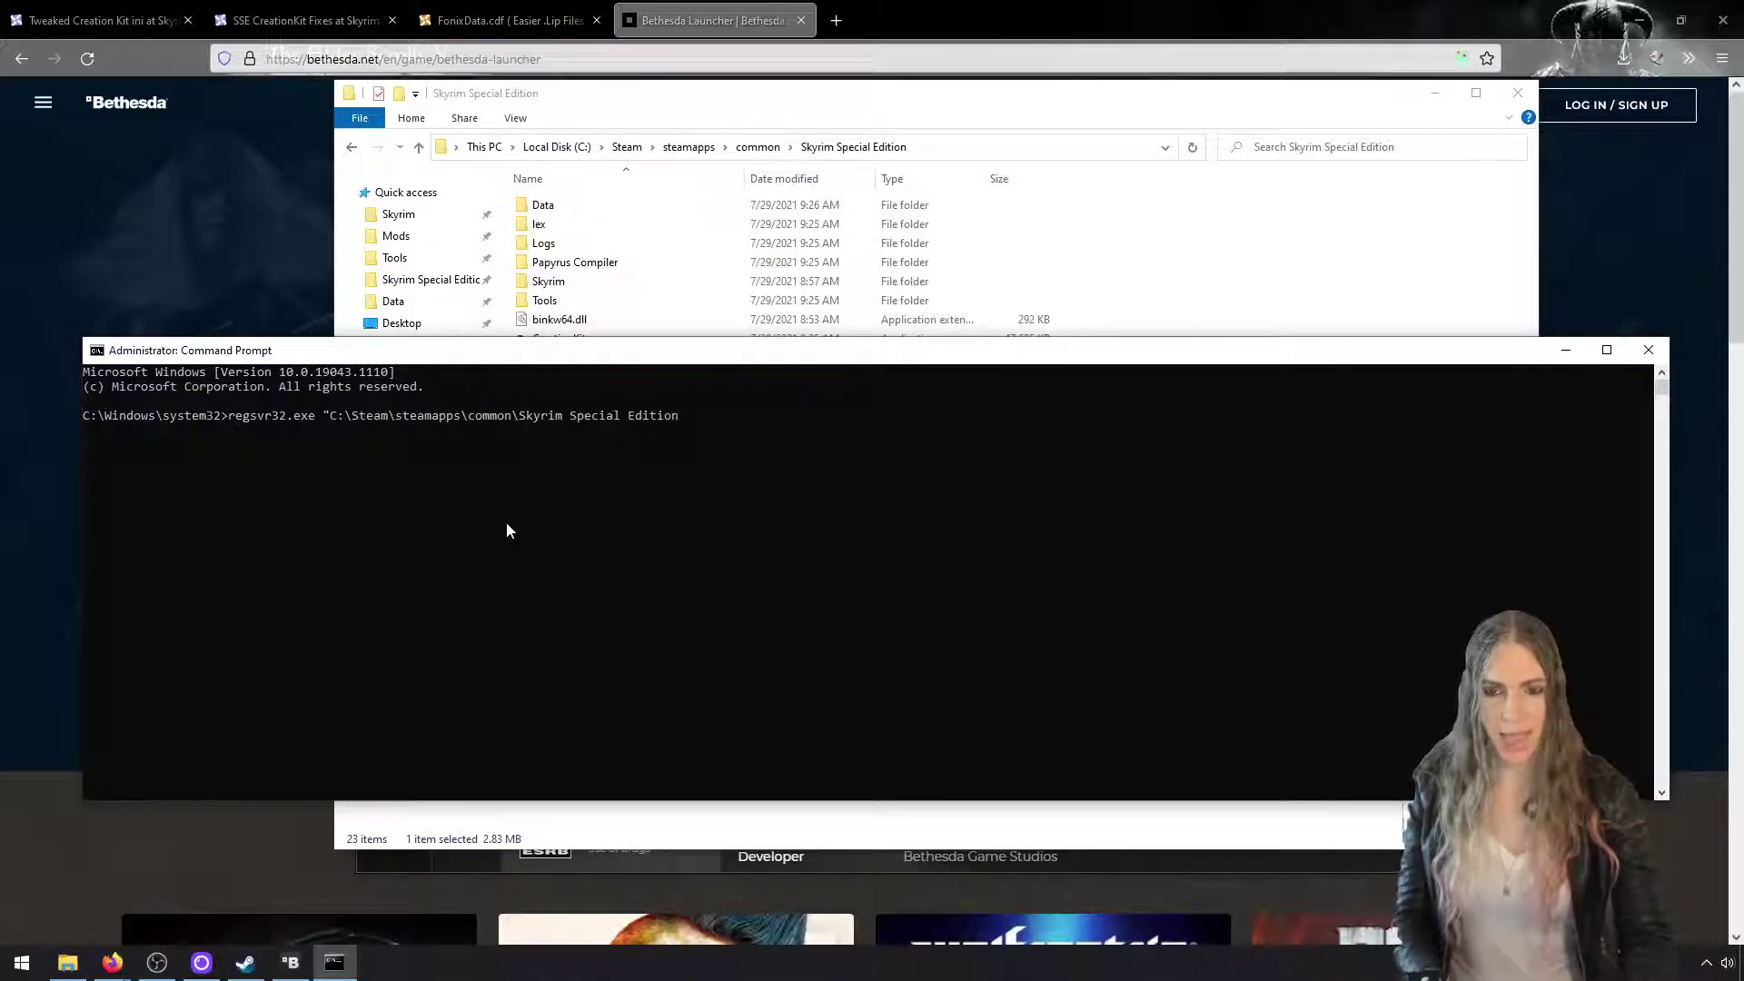
{"action": "type", "text": "\\"}
{"action": "left_click", "coordinate": [1072, 86]}
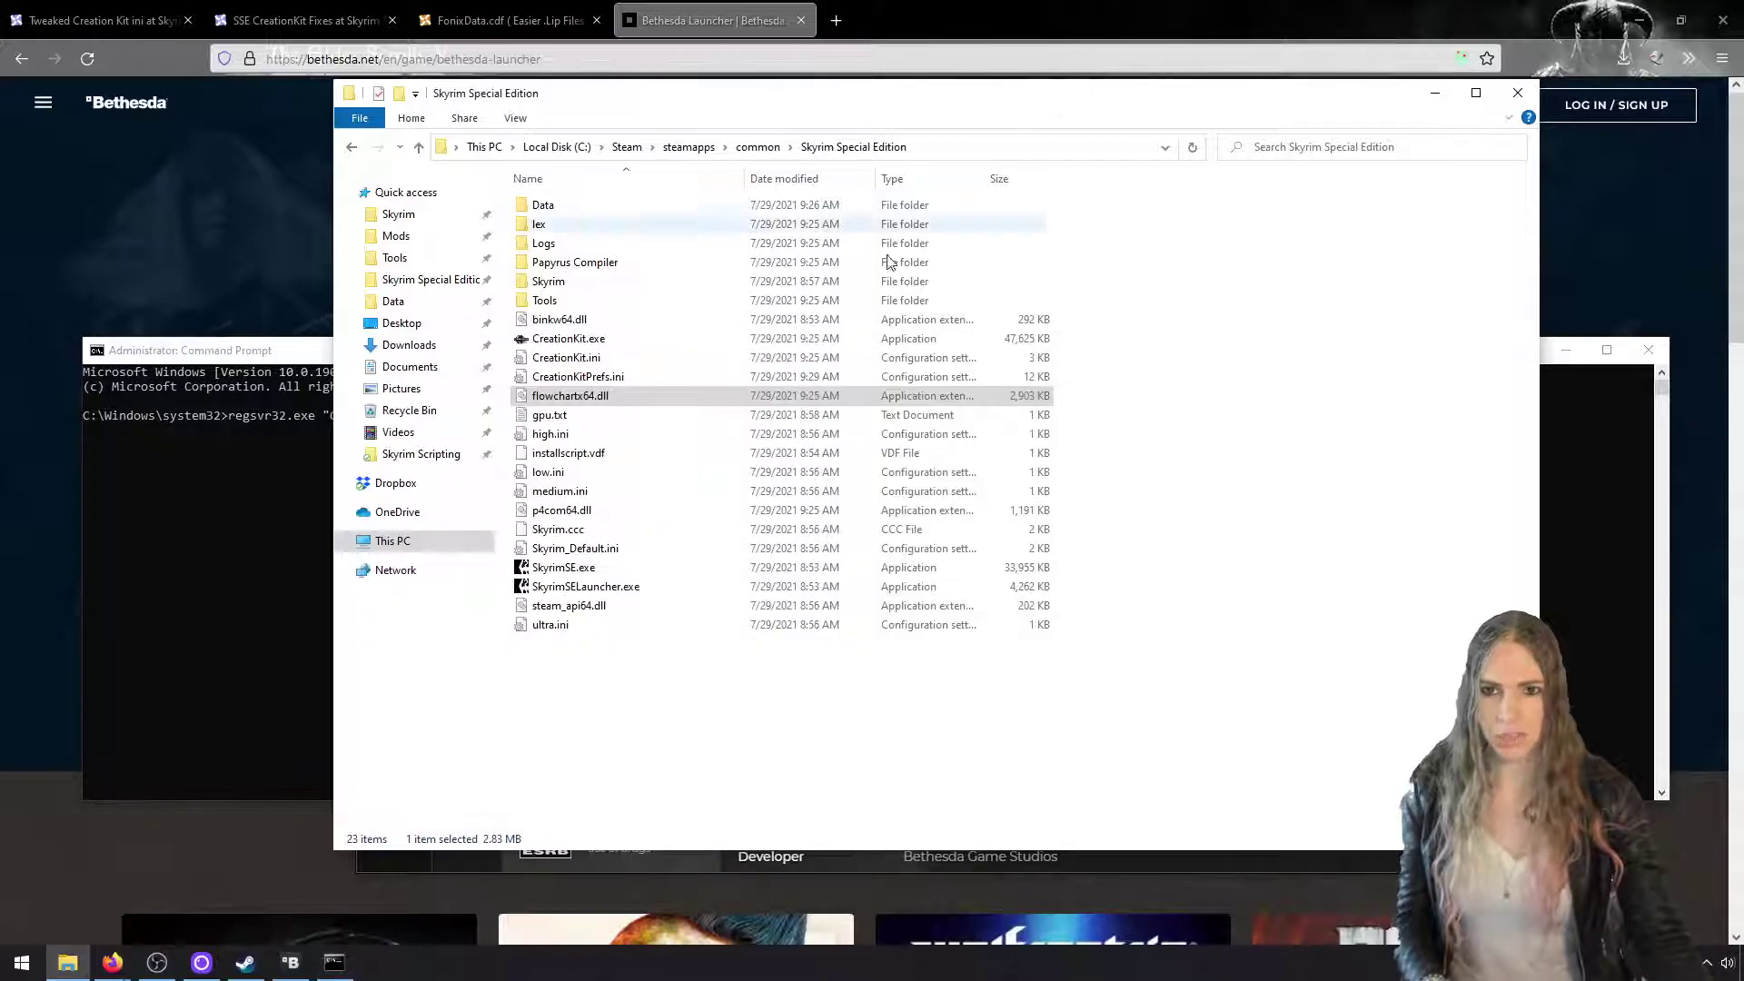
{"action": "left_click", "coordinate": [277, 523]}
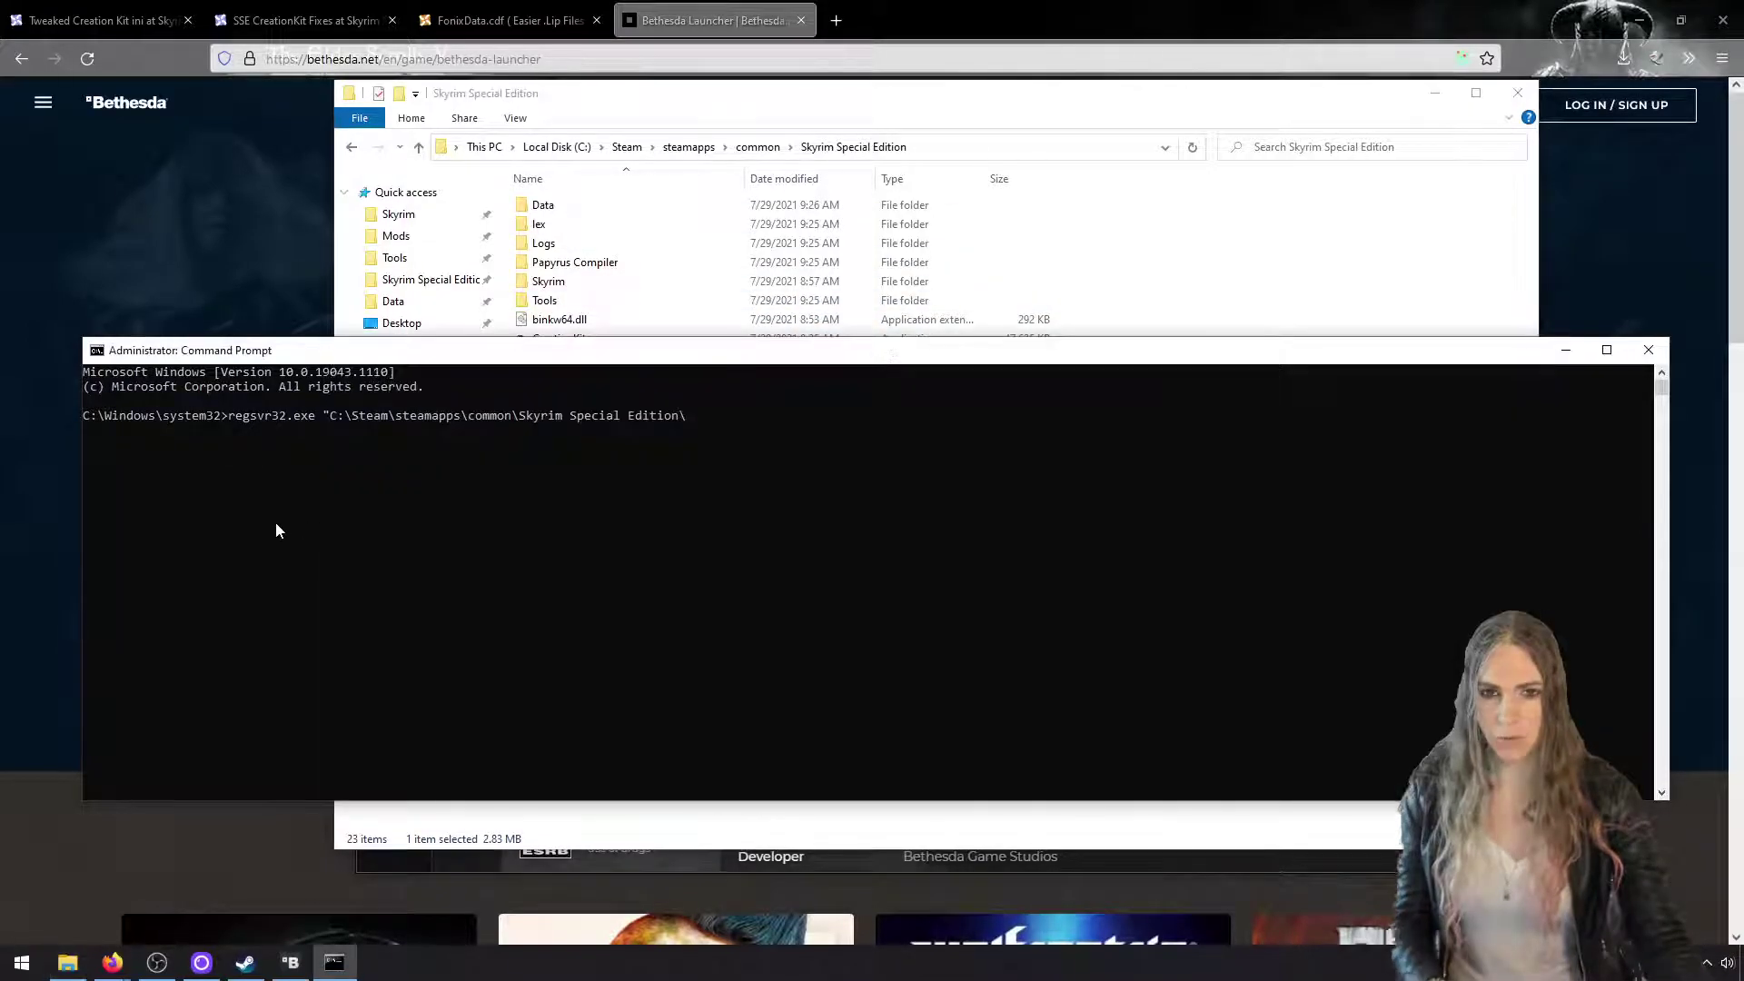
{"action": "type", "text": "flowchart"}
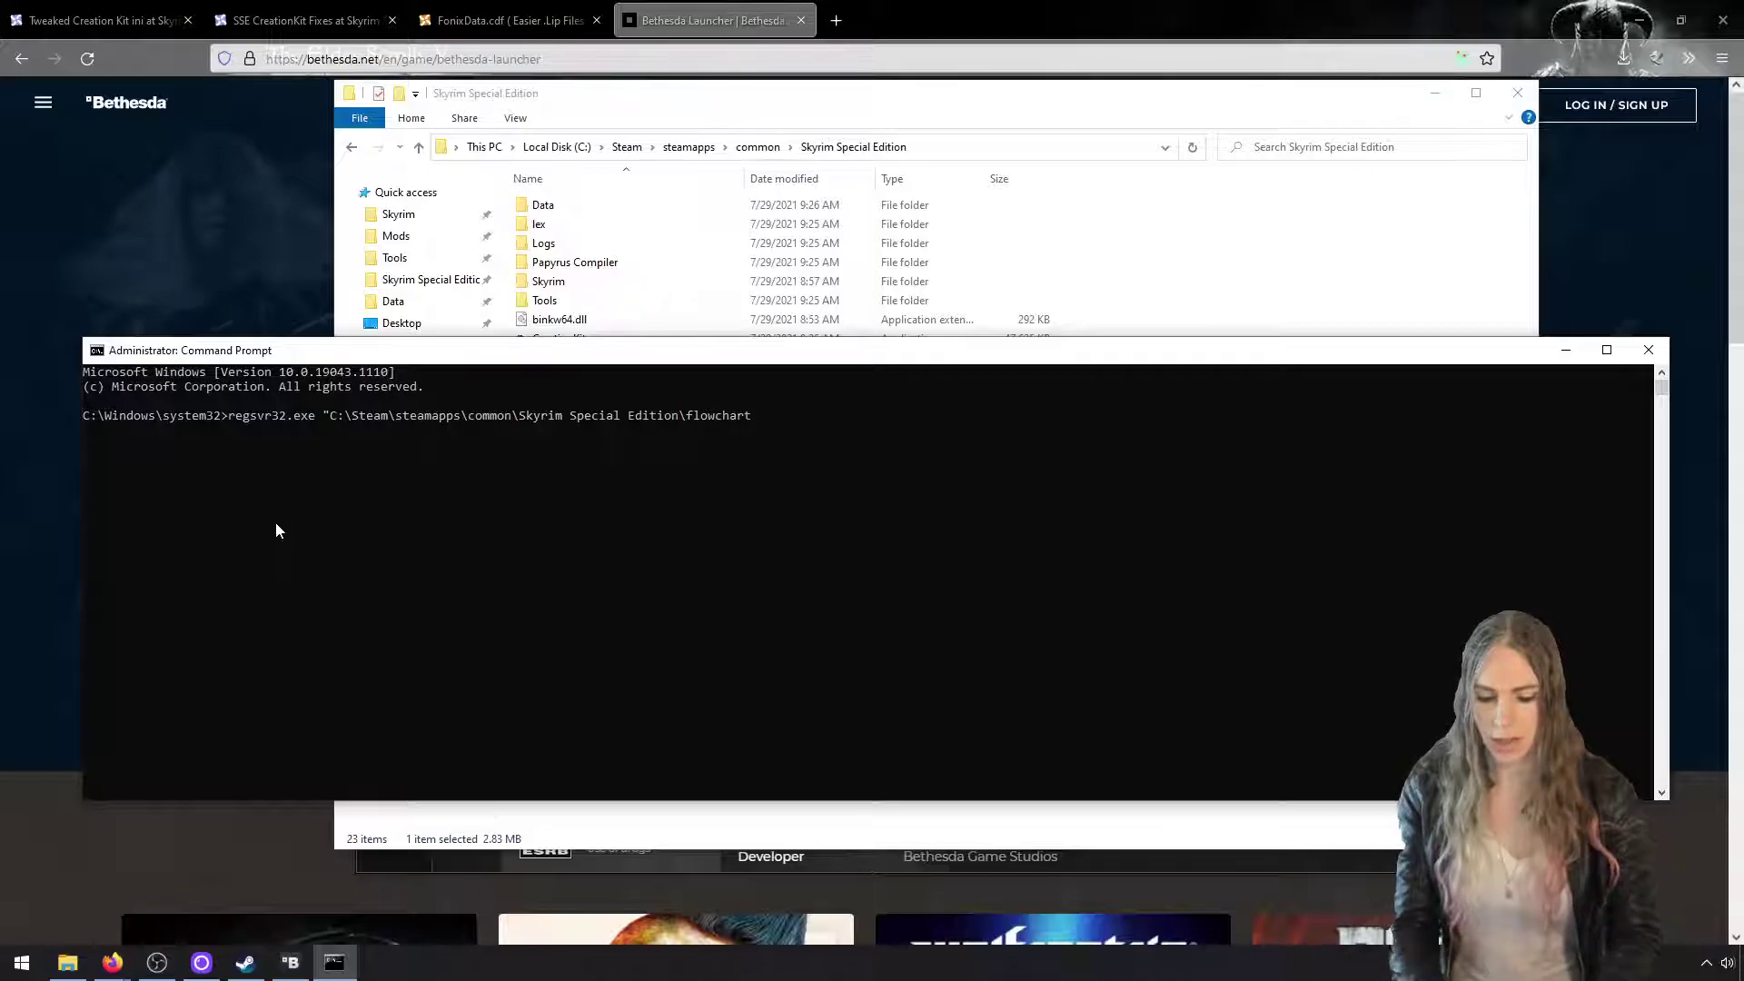
{"action": "type", "text": "x64.fd"}
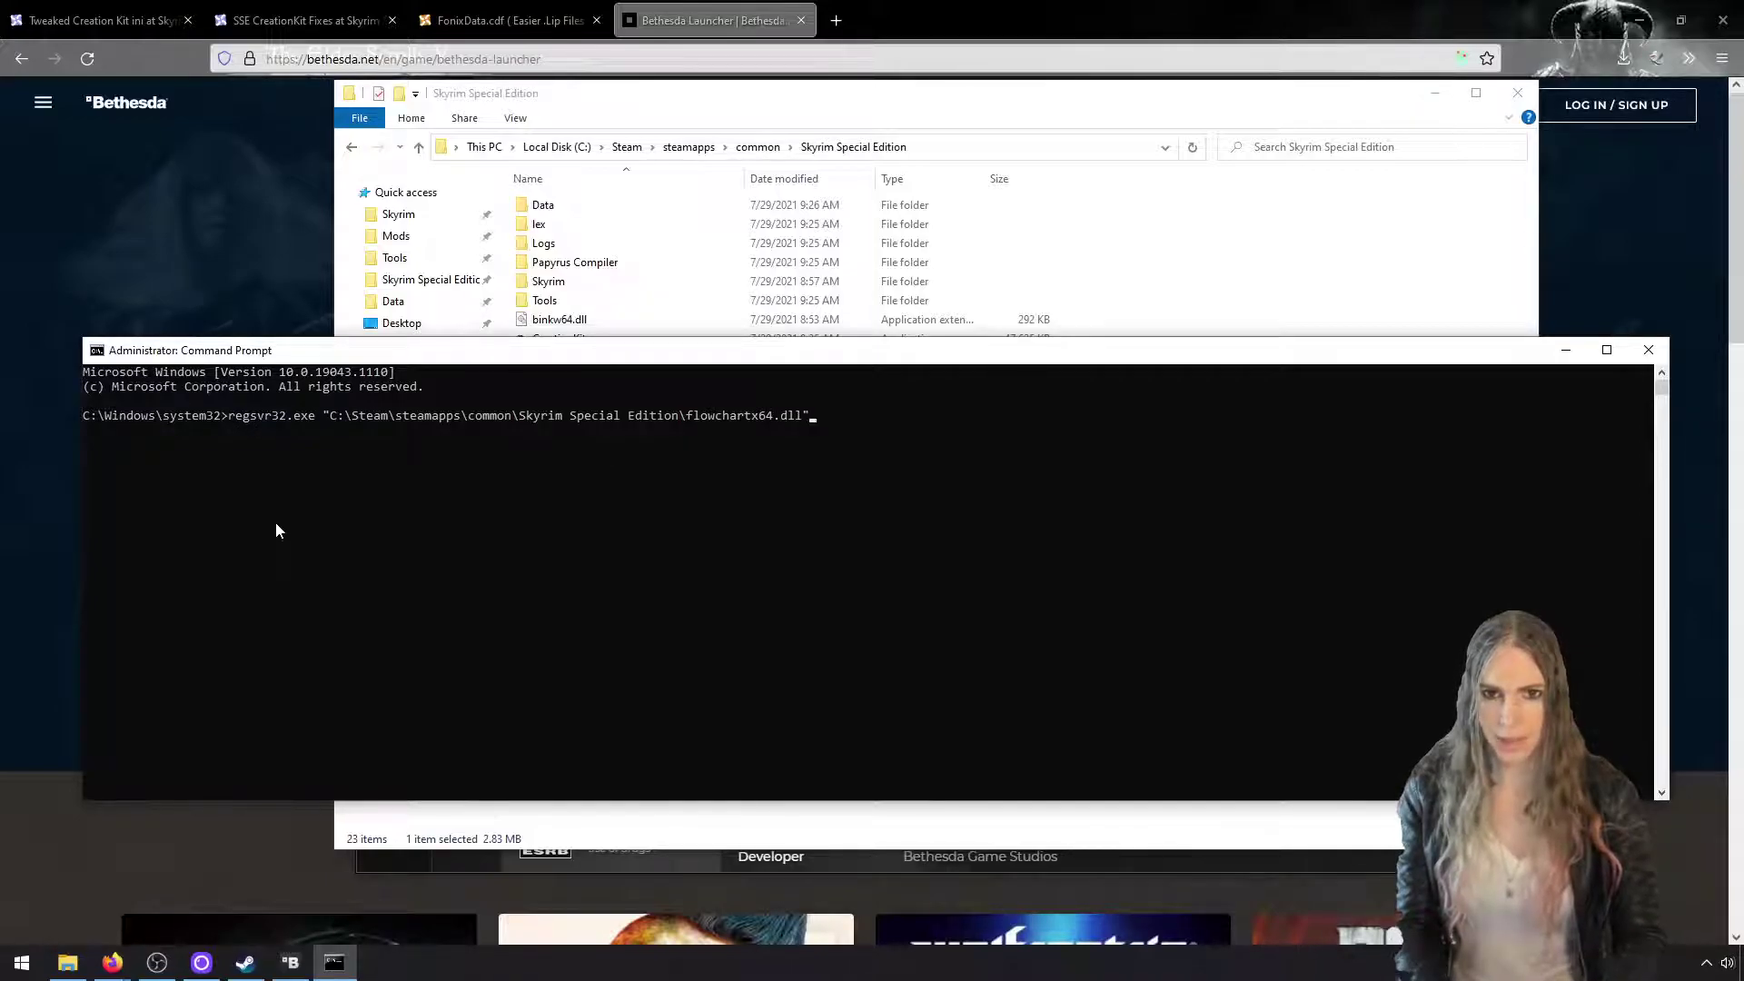
{"action": "type", "text": "l\""}
{"action": "key", "text": "Return"}
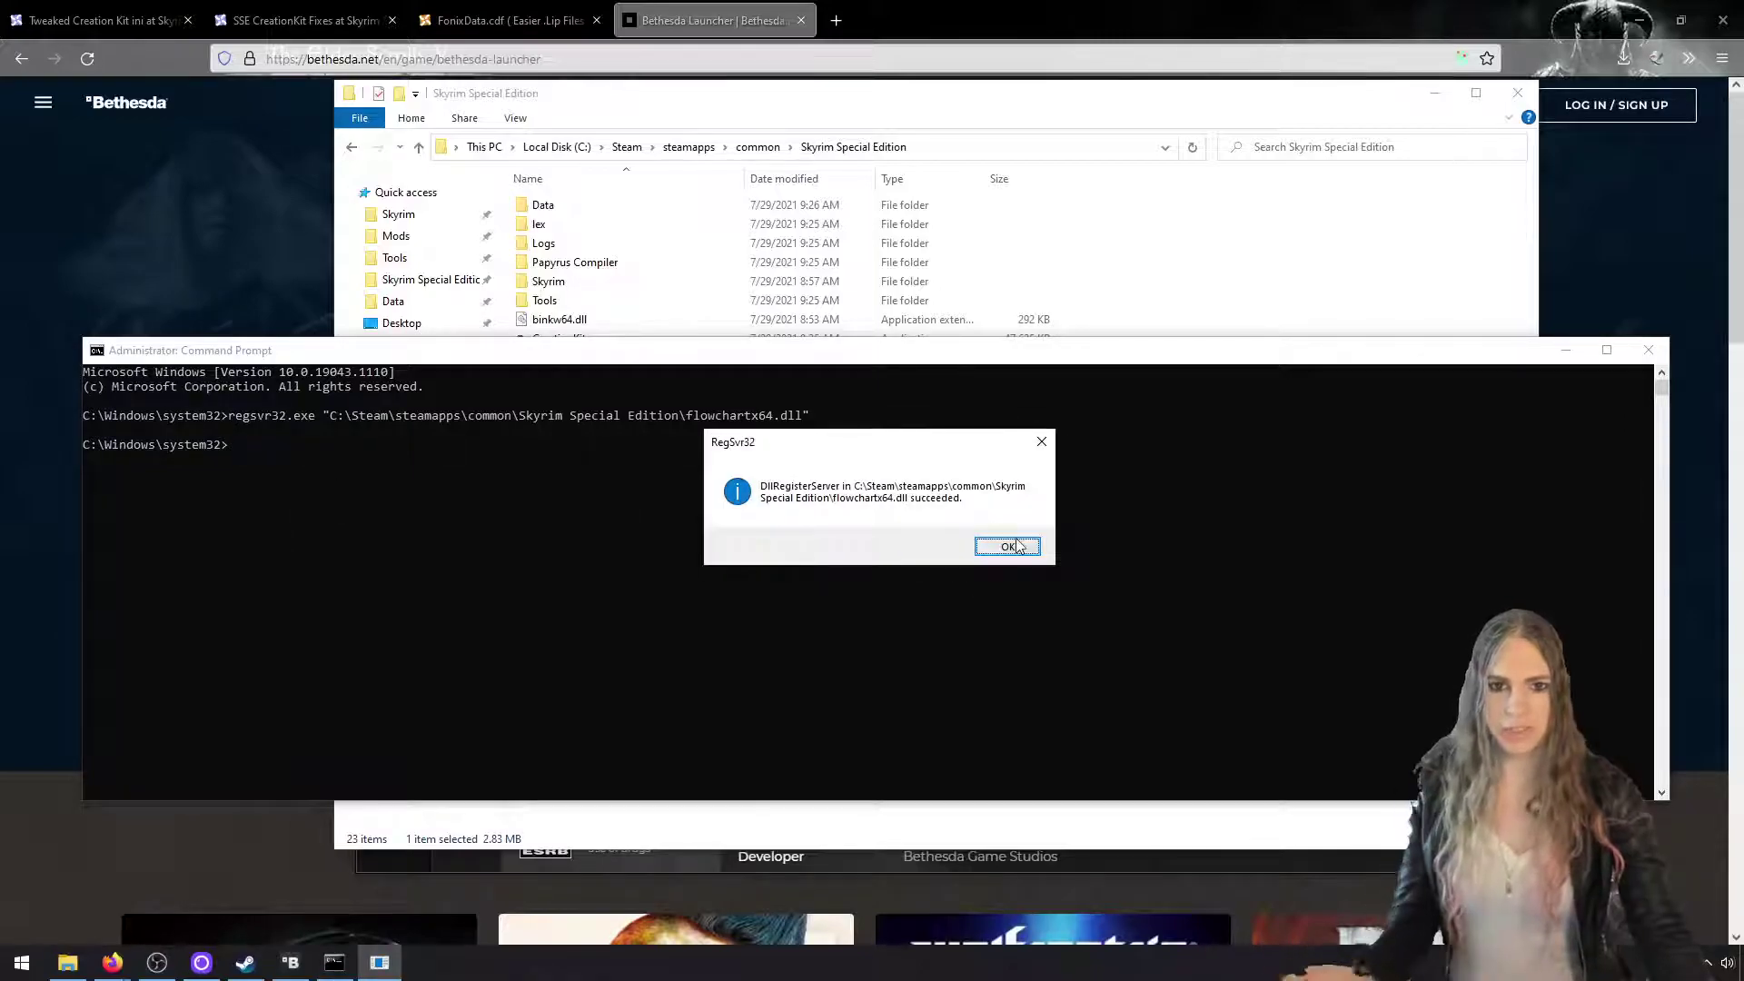
{"action": "left_click", "coordinate": [1007, 547]}
Close Command Prompt and look through the existing Data\Source\Scripts folder
{"action": "left_click", "coordinate": [1646, 357]}
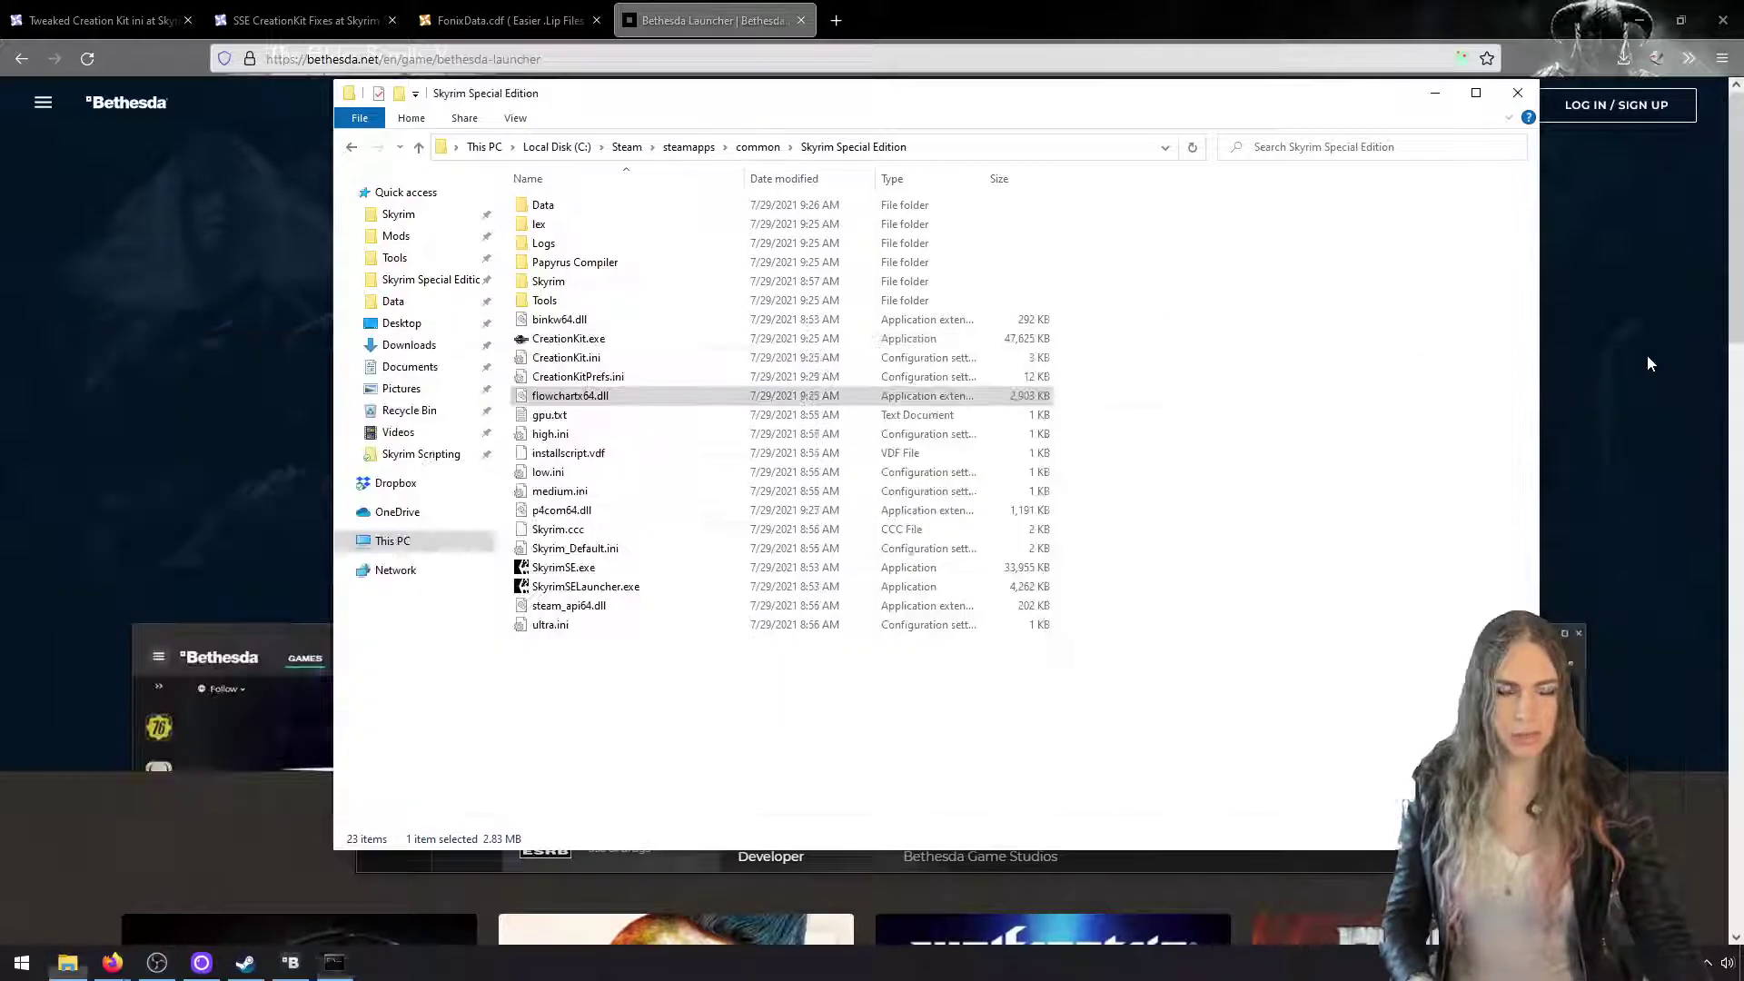
{"action": "double_click", "coordinate": [644, 208]}
{"action": "double_click", "coordinate": [652, 245]}
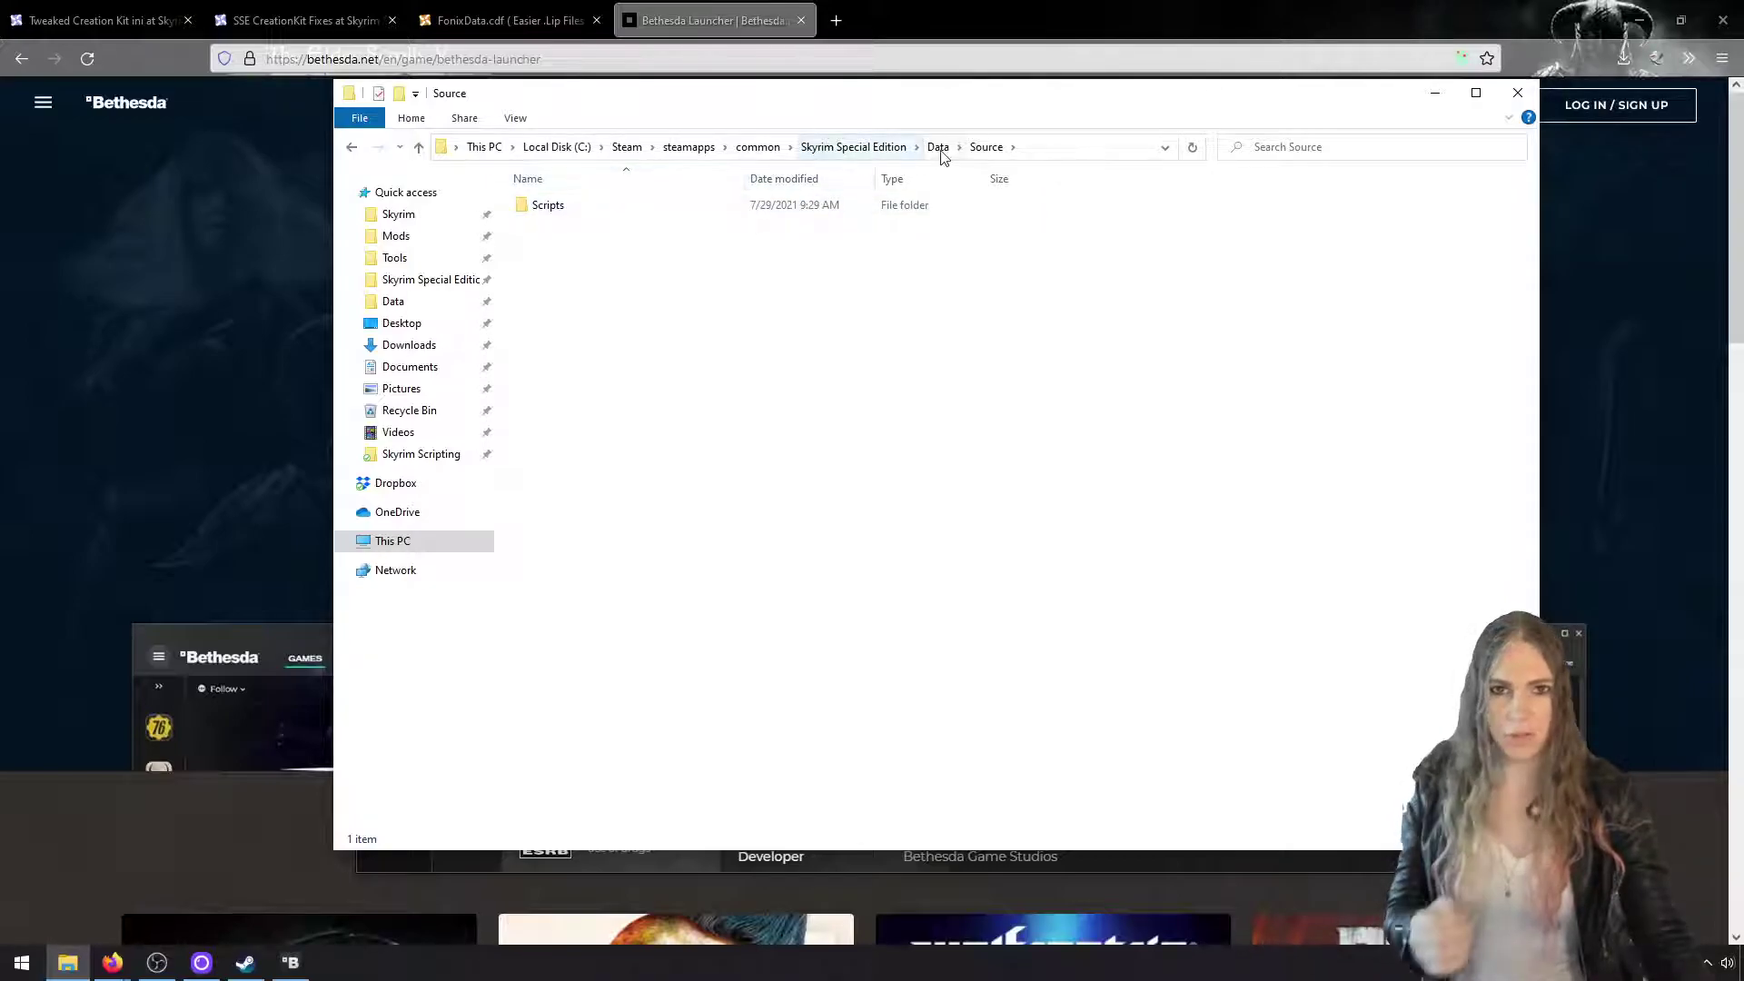
{"action": "left_click", "coordinate": [938, 148]}
{"action": "double_click", "coordinate": [654, 243]}
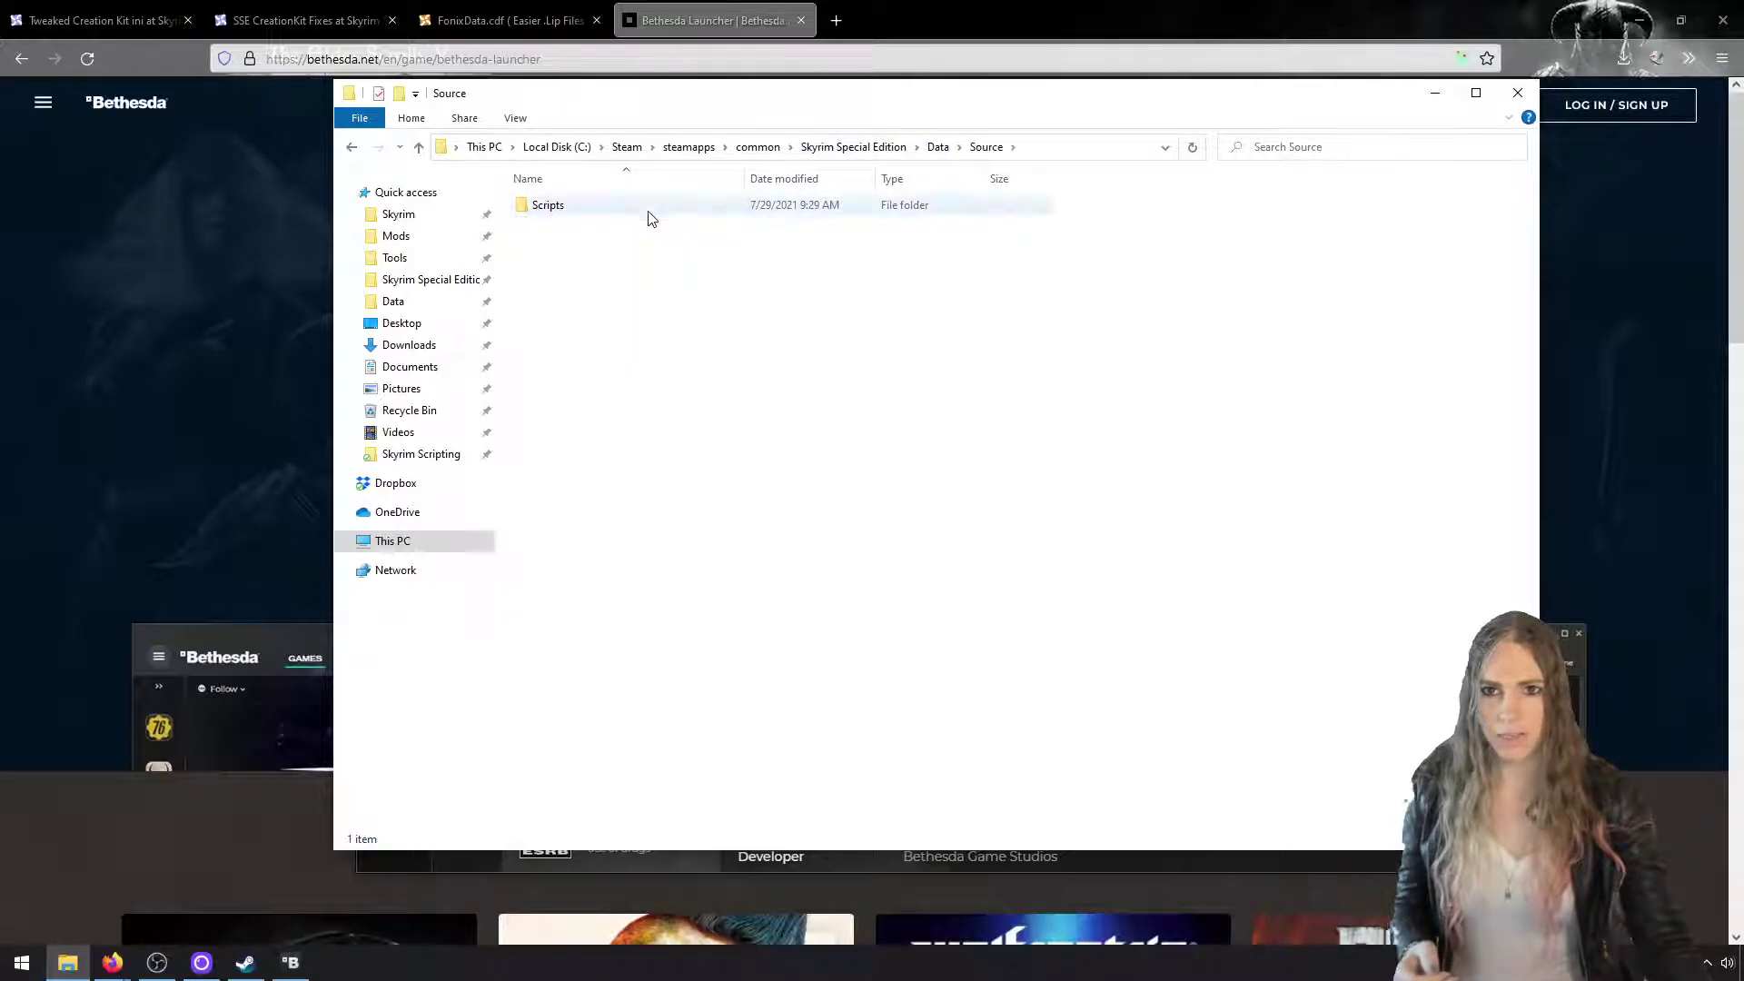
{"action": "double_click", "coordinate": [647, 207]}
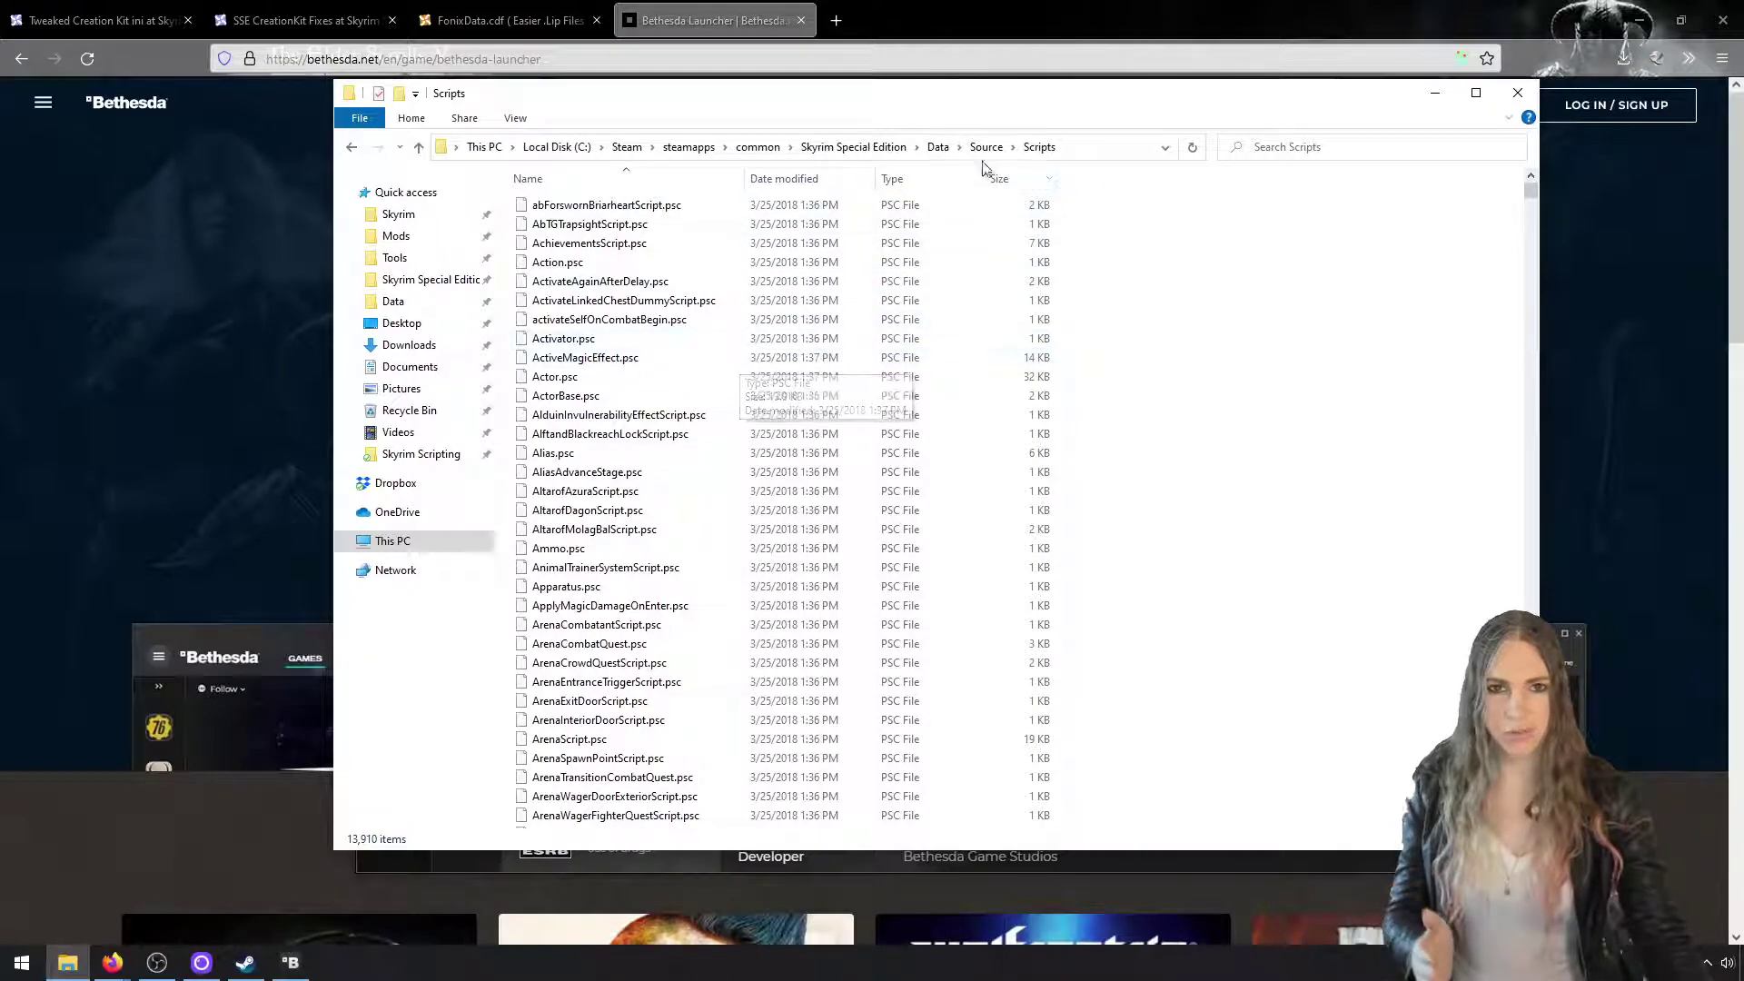
{"action": "left_click", "coordinate": [936, 147]}
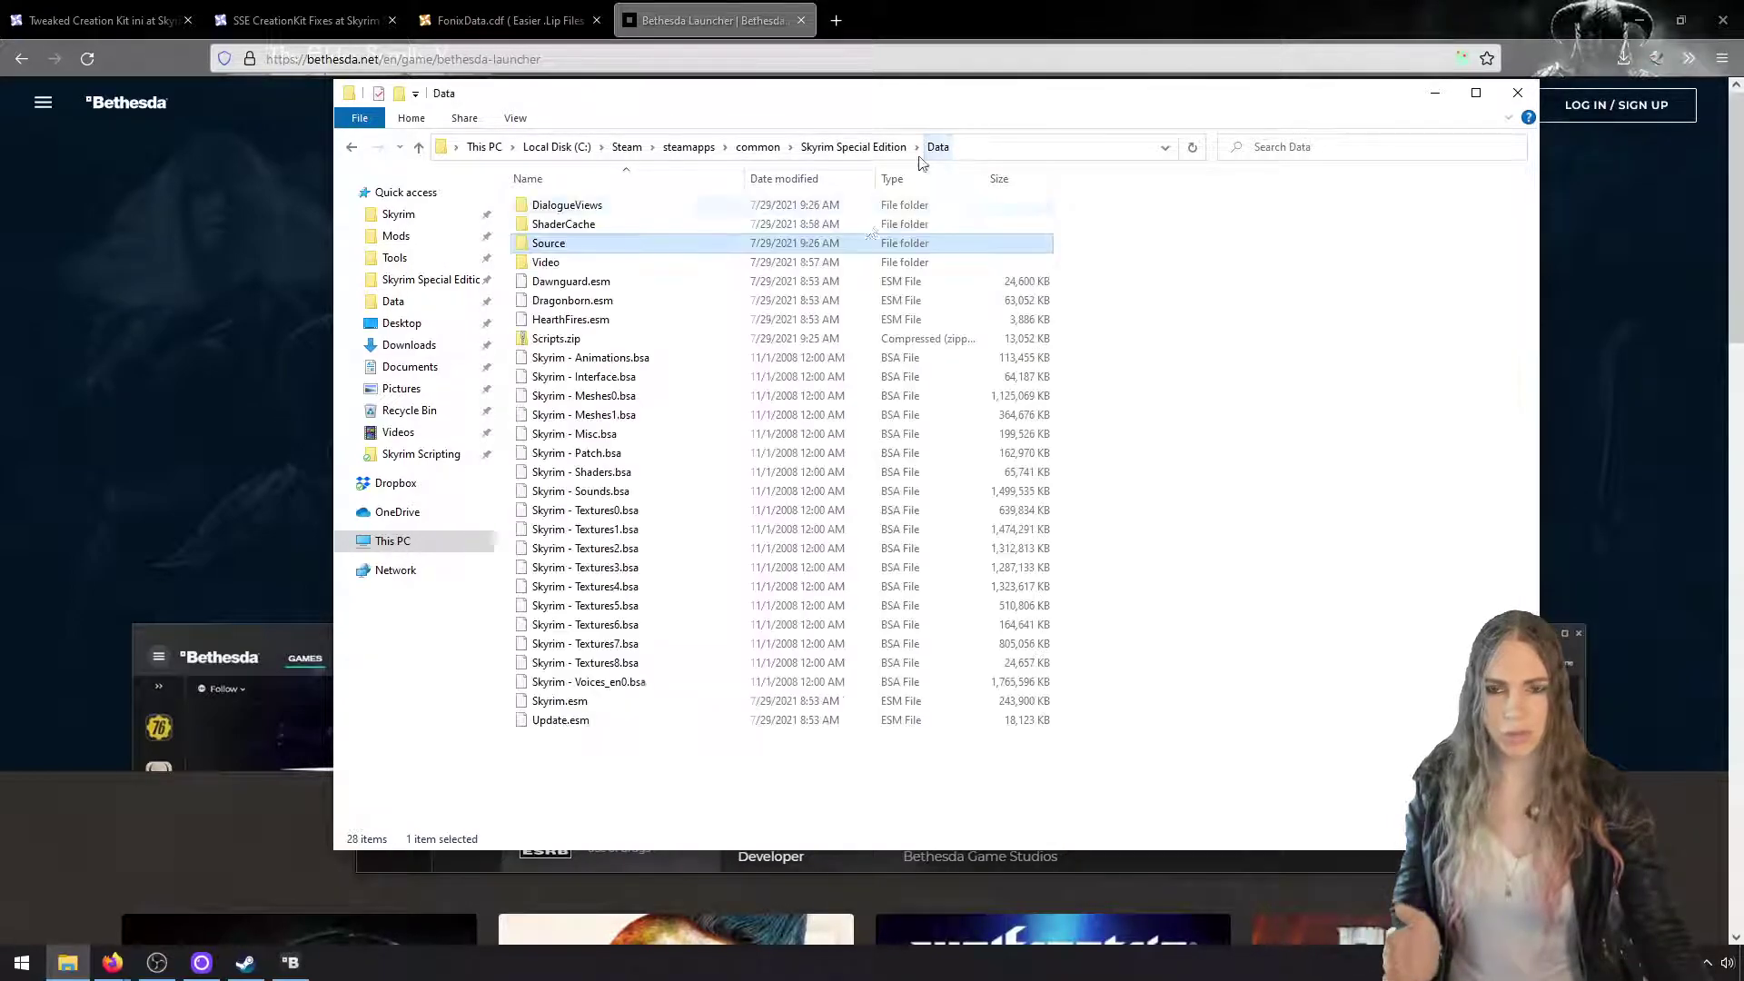
Create a new folder named Scripts inside Data
{"action": "right_click", "coordinate": [840, 786]}
{"action": "mouse_move", "coordinate": [957, 746]}
{"action": "left_click", "coordinate": [1067, 748]}
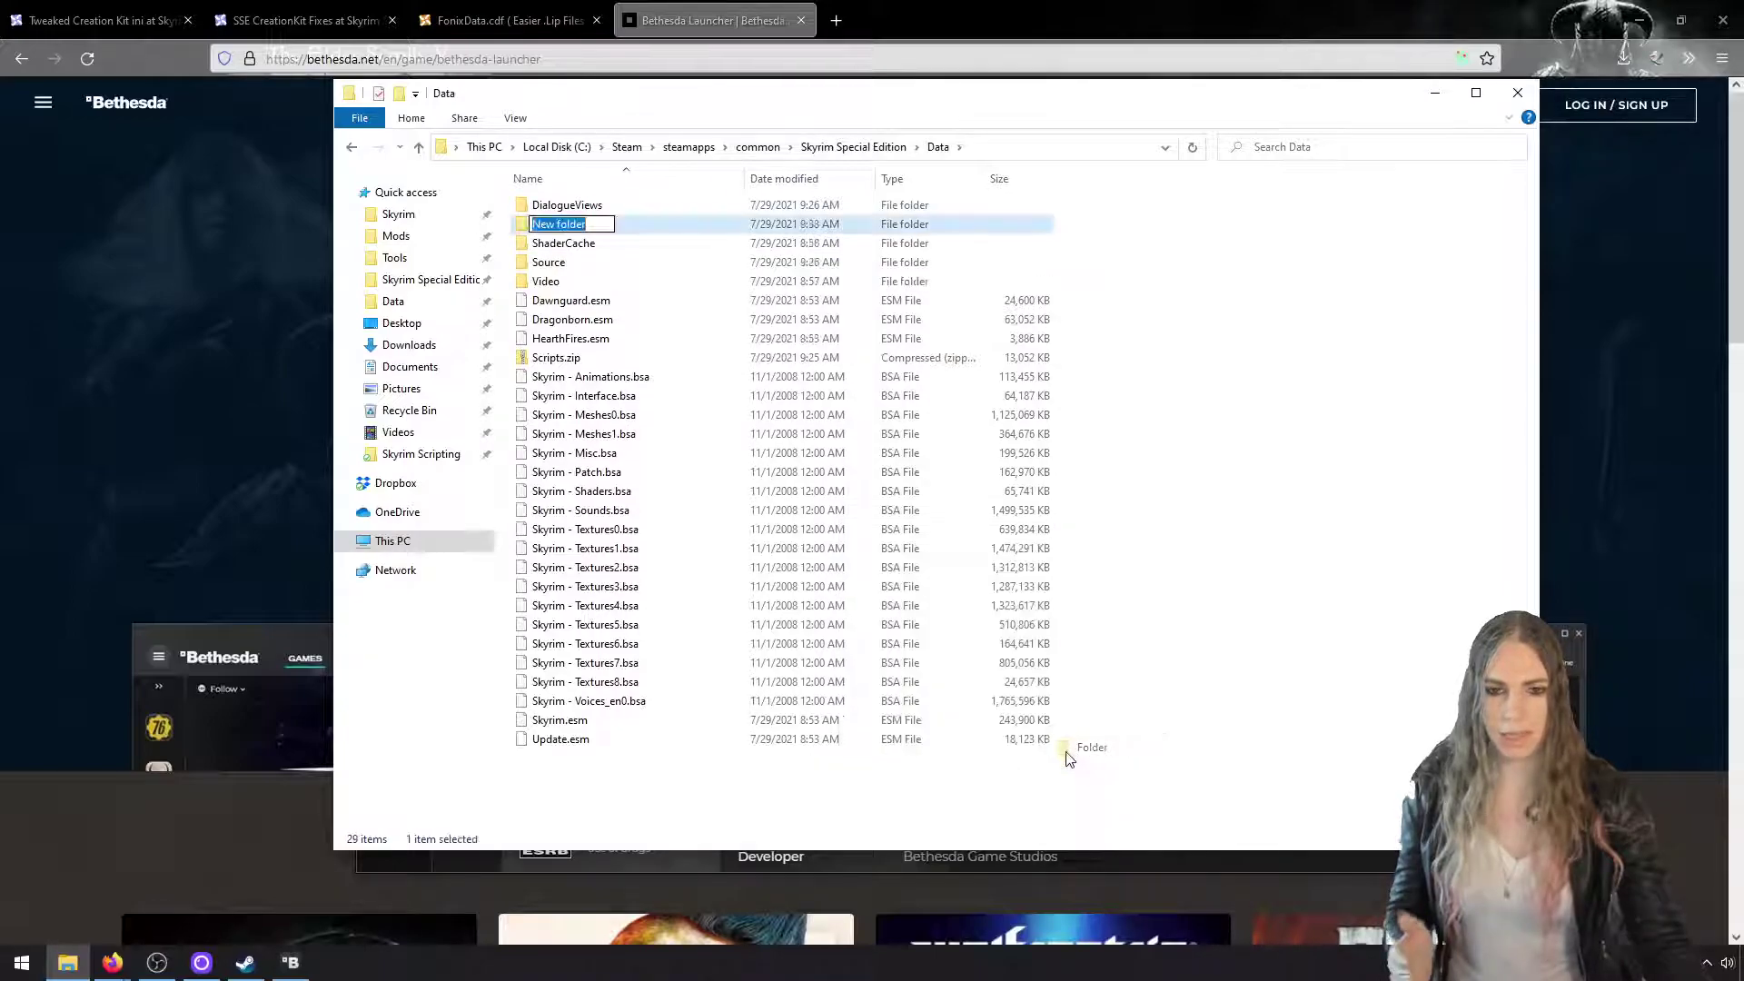
{"action": "type", "text": "Scr"}
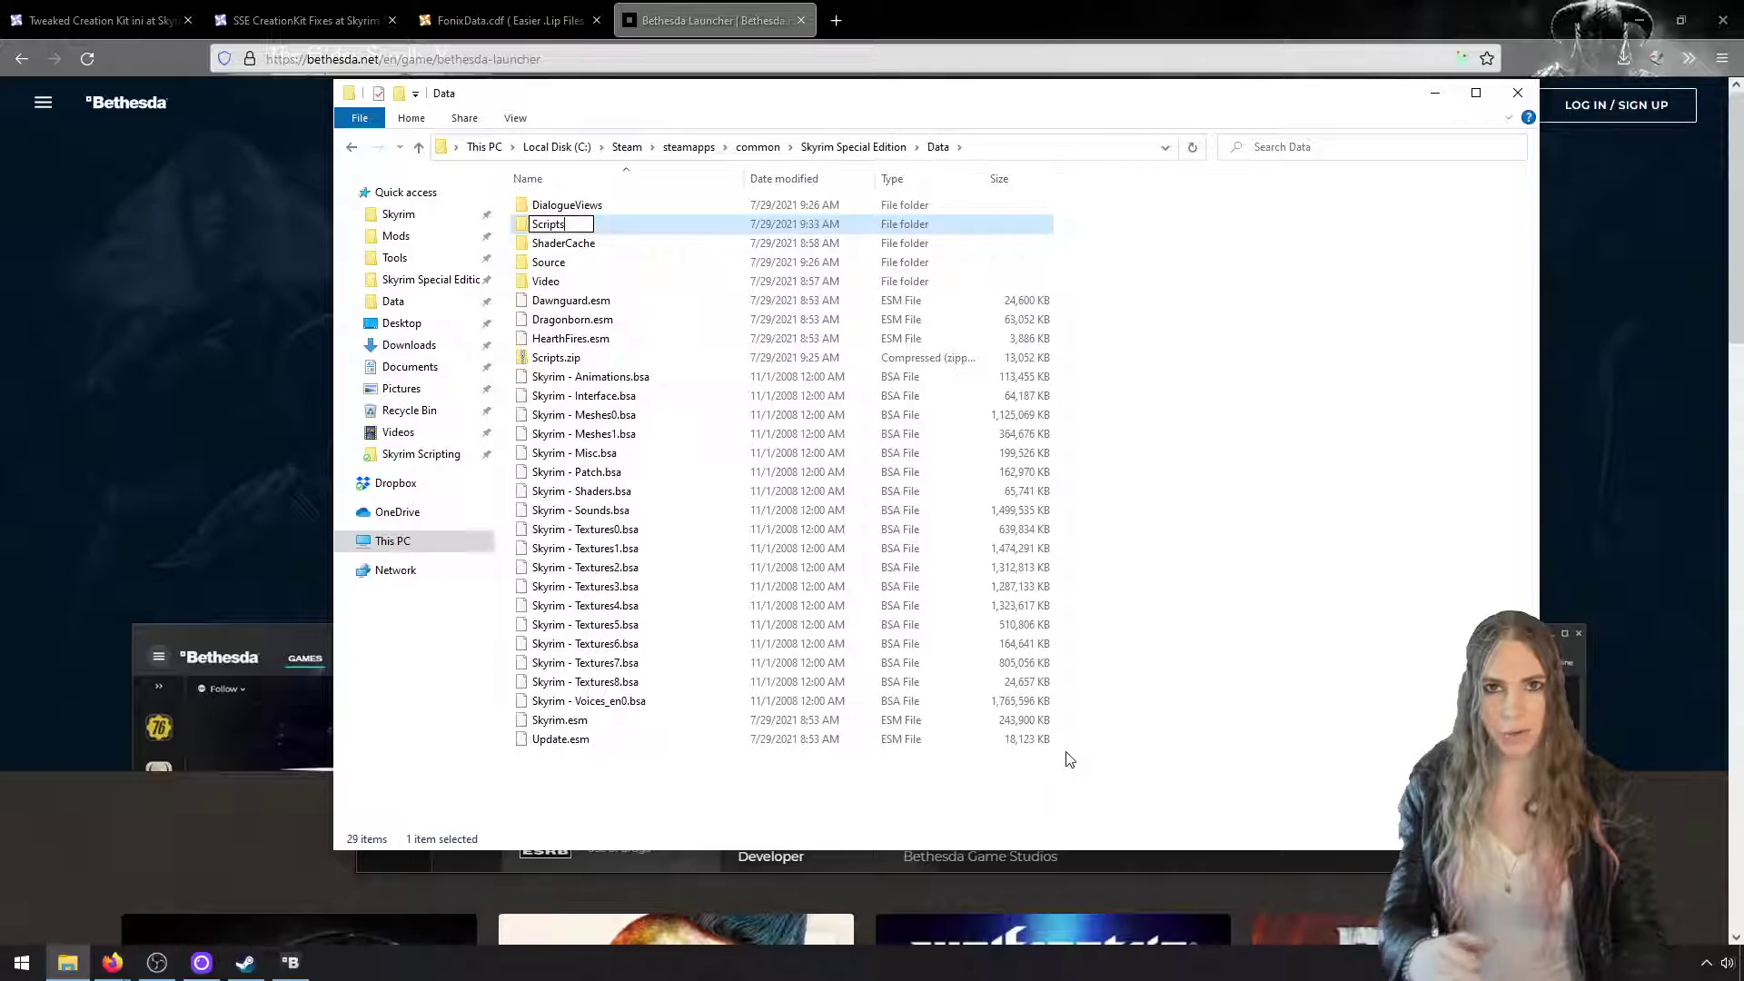
{"action": "type", "text": "ipts"}
{"action": "key", "text": "Return"}
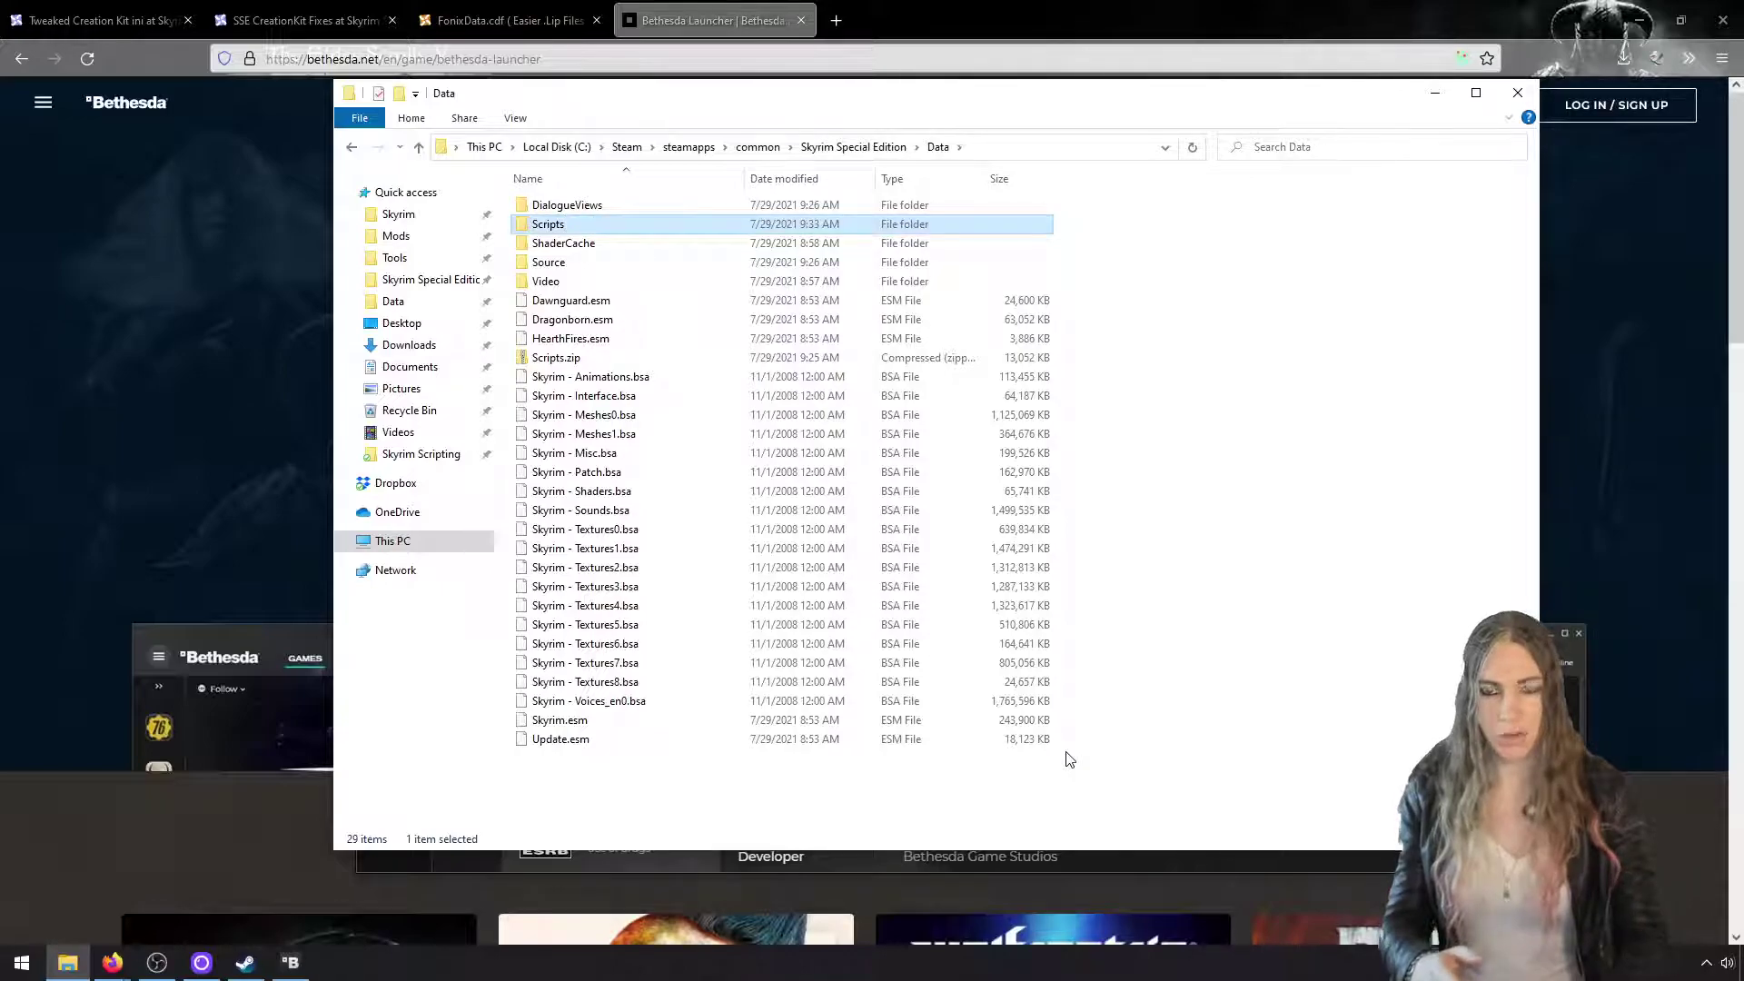
Create a Source subfolder inside Data\Scripts
{"action": "double_click", "coordinate": [642, 233]}
{"action": "right_click", "coordinate": [686, 321]}
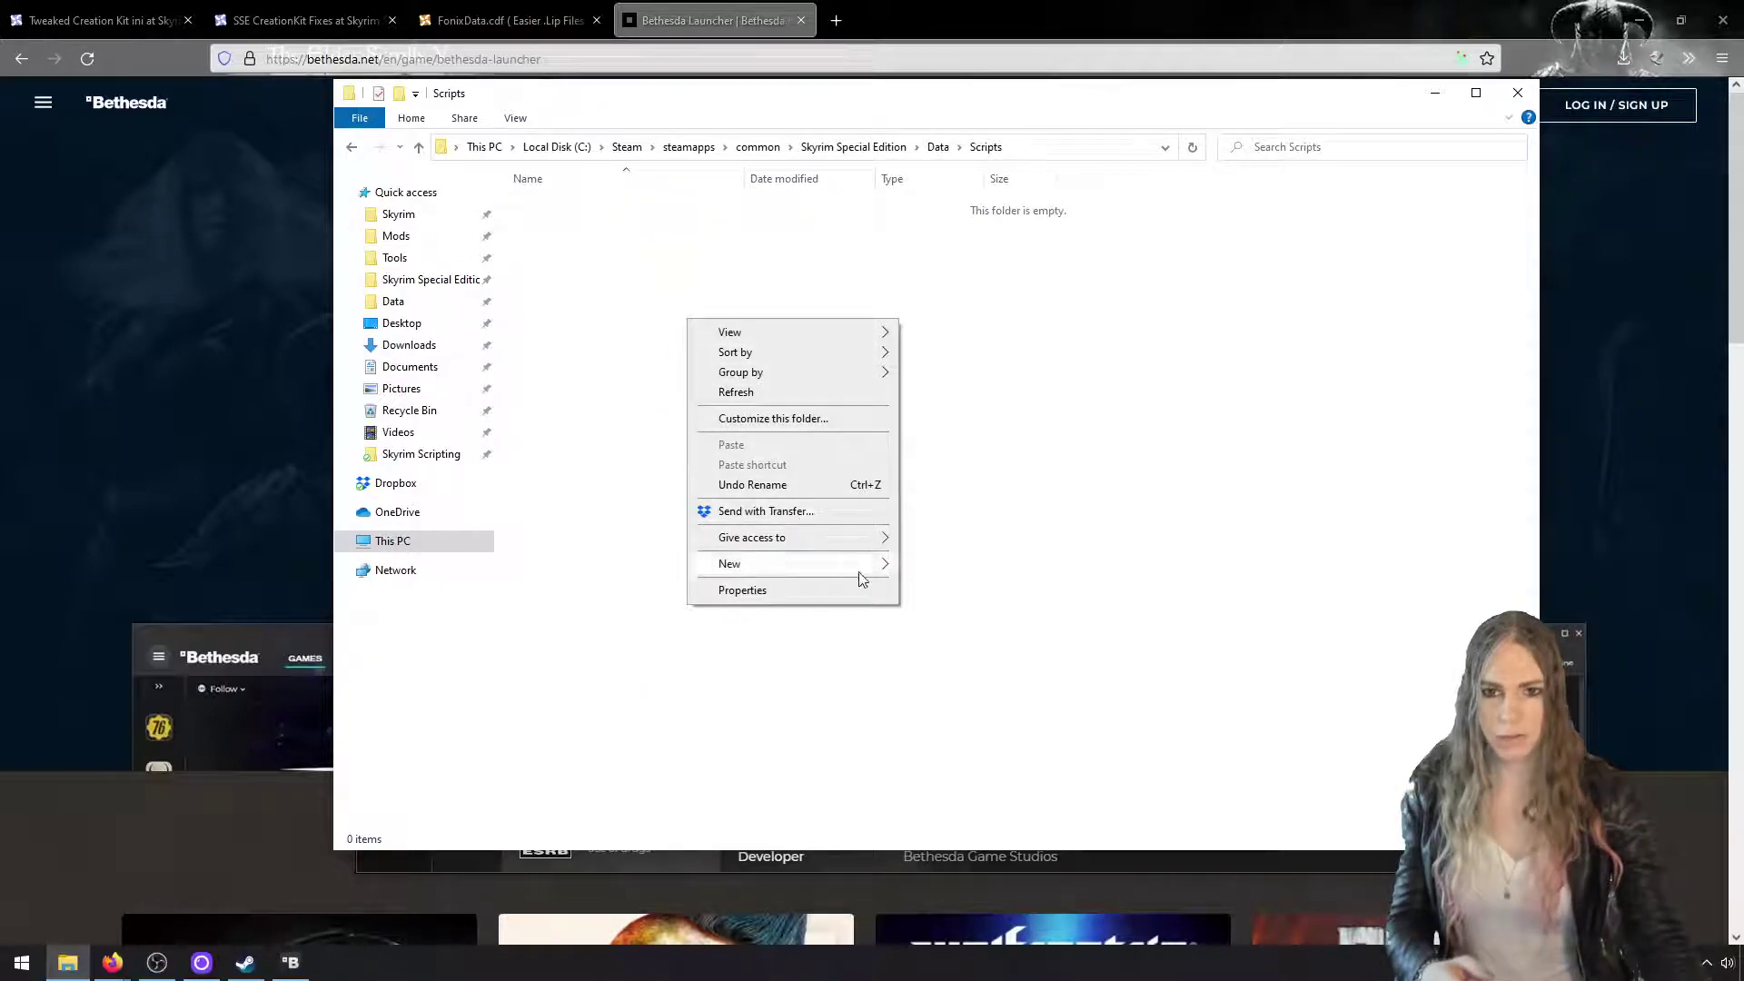
{"action": "mouse_move", "coordinate": [860, 575]}
{"action": "left_click", "coordinate": [945, 579]}
{"action": "type", "text": "Source"}
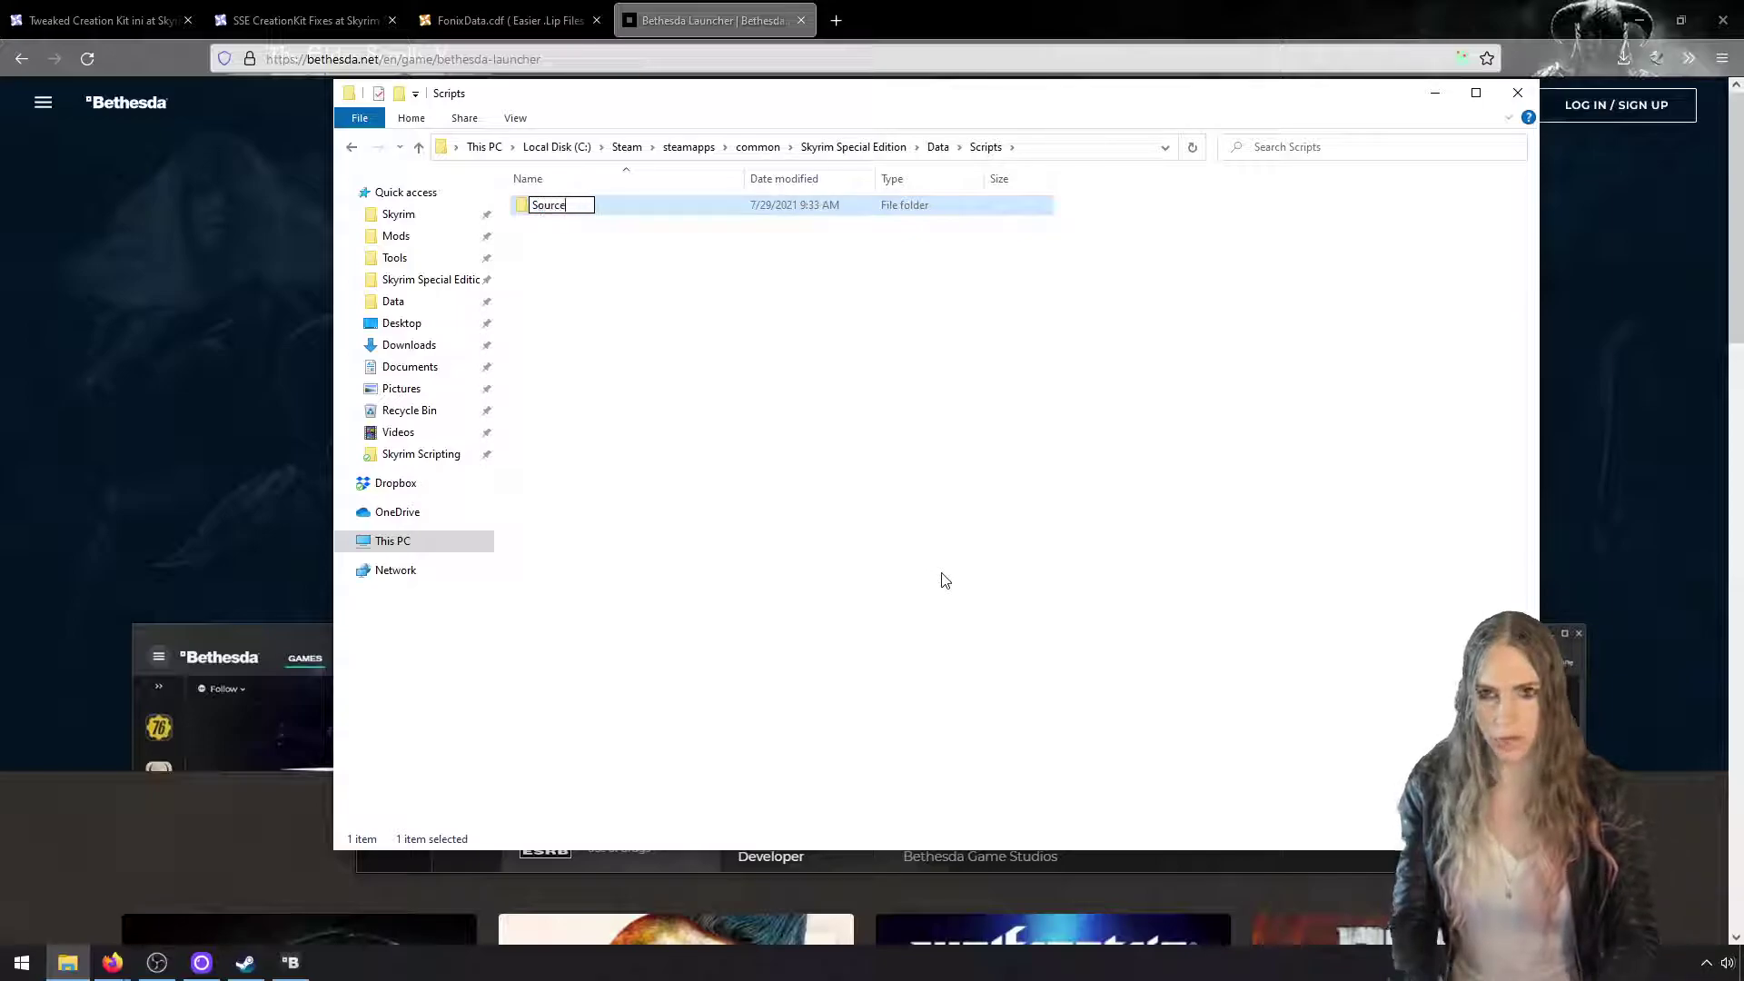
{"action": "key", "text": "Return"}
{"action": "key", "text": "Return"}
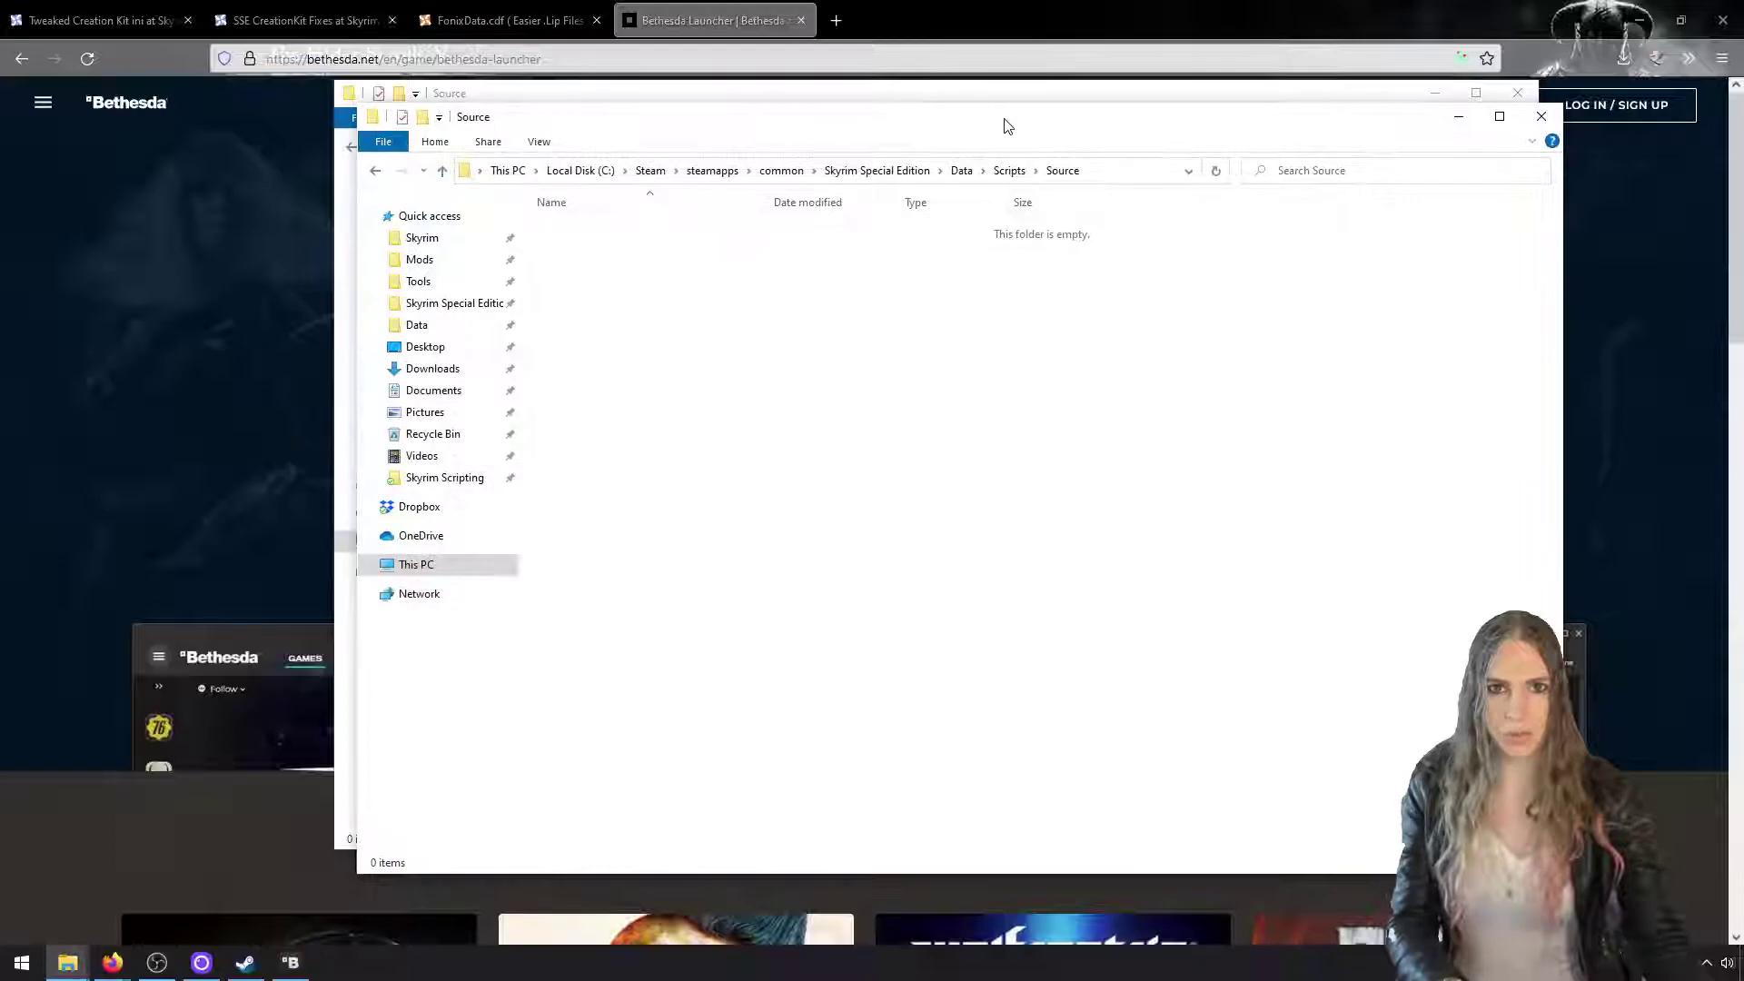
Move all 13,910 script files from Data\Source\Scripts into Data\Scripts\Source using a second window
{"action": "key", "text": "ctrl+n"}
{"action": "left_click_drag", "start_coordinate": [1277, 117], "coordinate": [1424, 162]}
{"action": "left_click", "coordinate": [429, 356]}
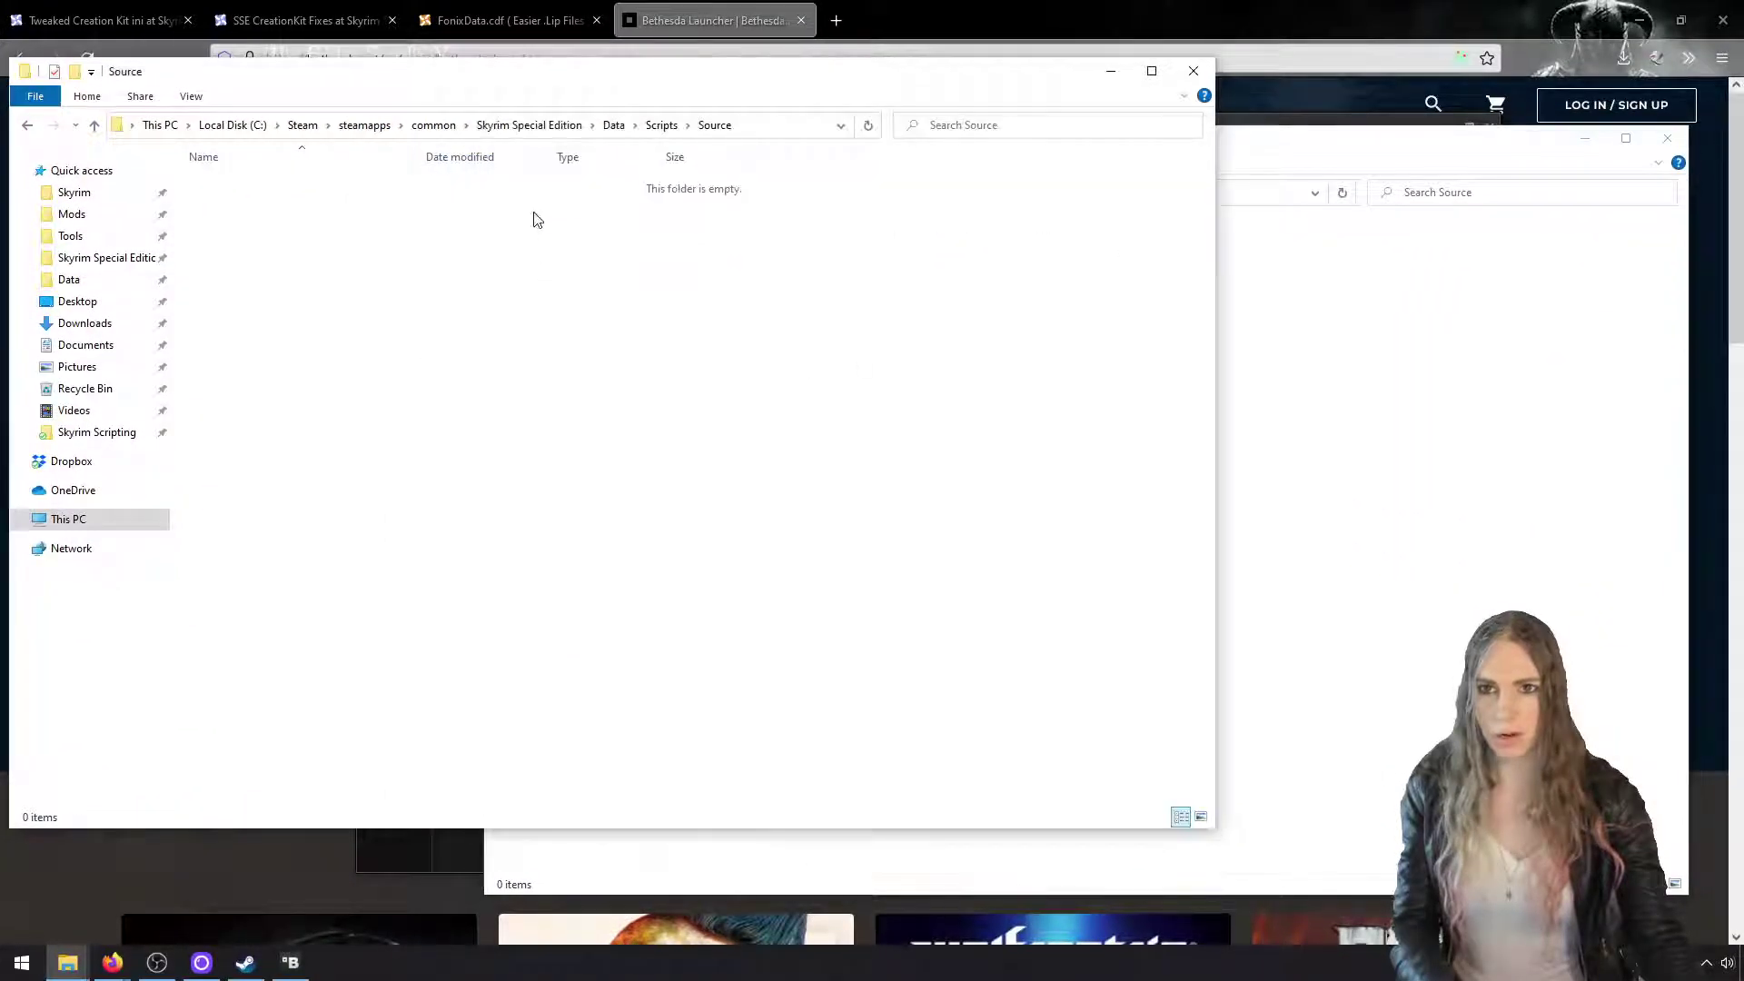
{"action": "left_click", "coordinate": [528, 125]}
{"action": "double_click", "coordinate": [335, 186]}
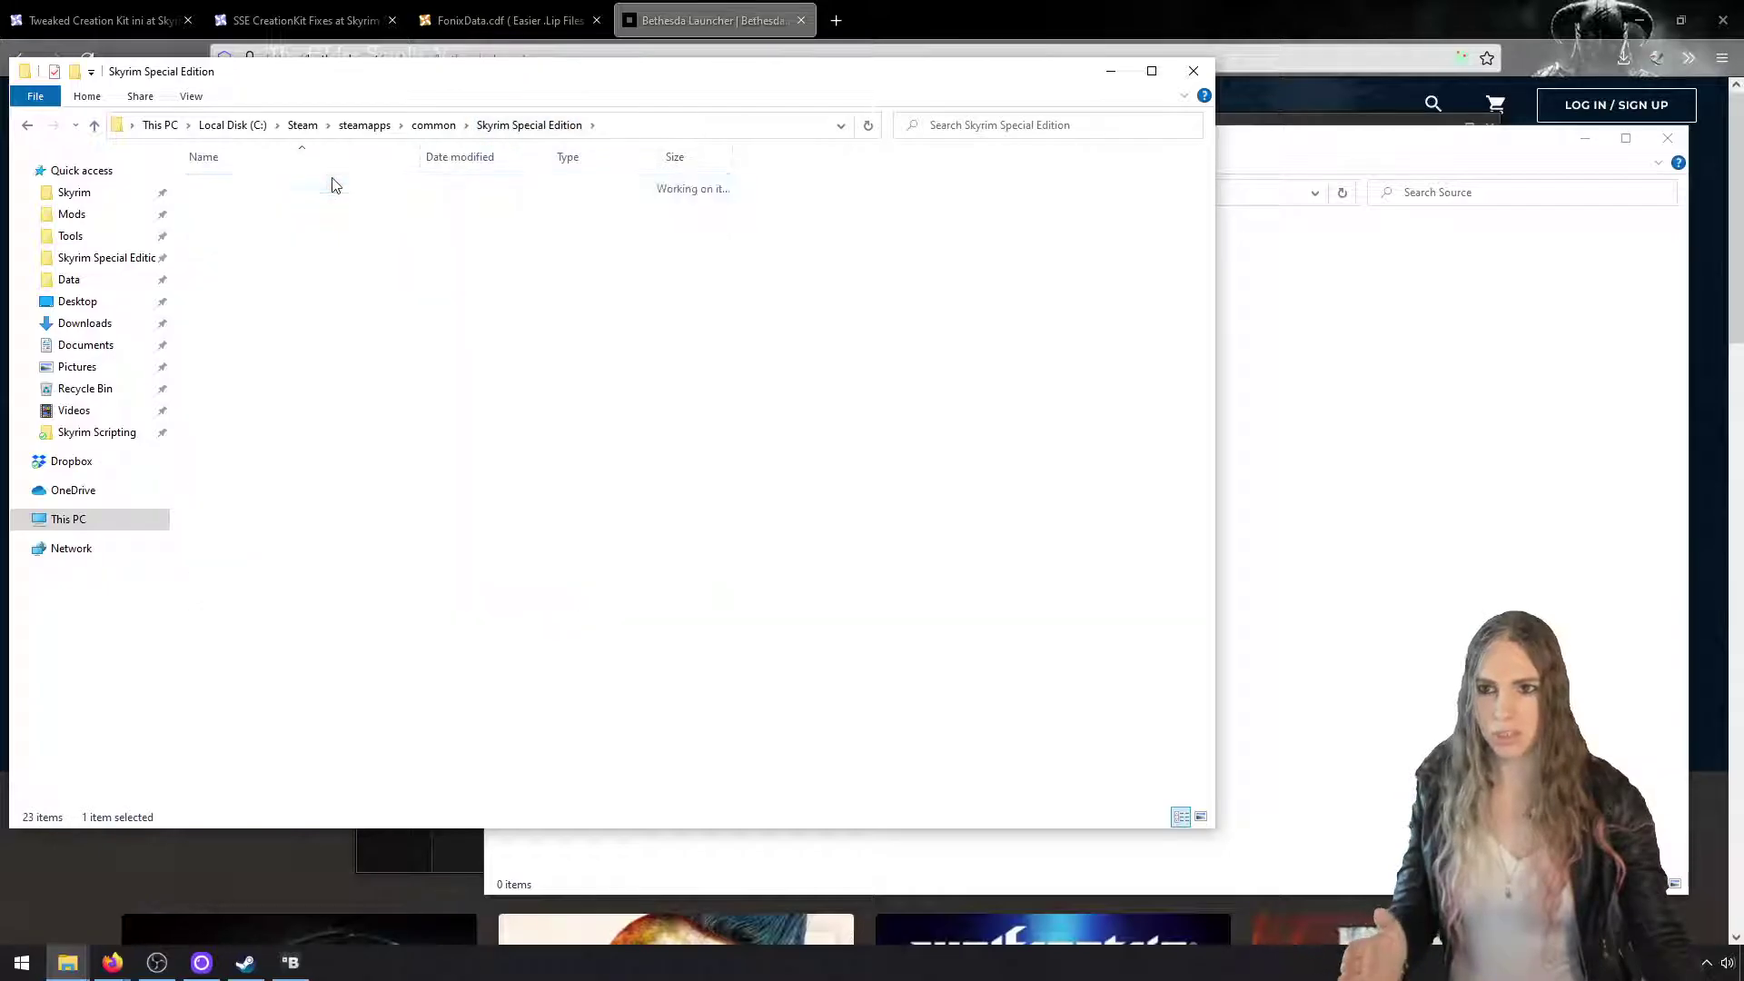
{"action": "double_click", "coordinate": [346, 239]}
{"action": "left_click", "coordinate": [345, 190]}
{"action": "double_click", "coordinate": [345, 186]}
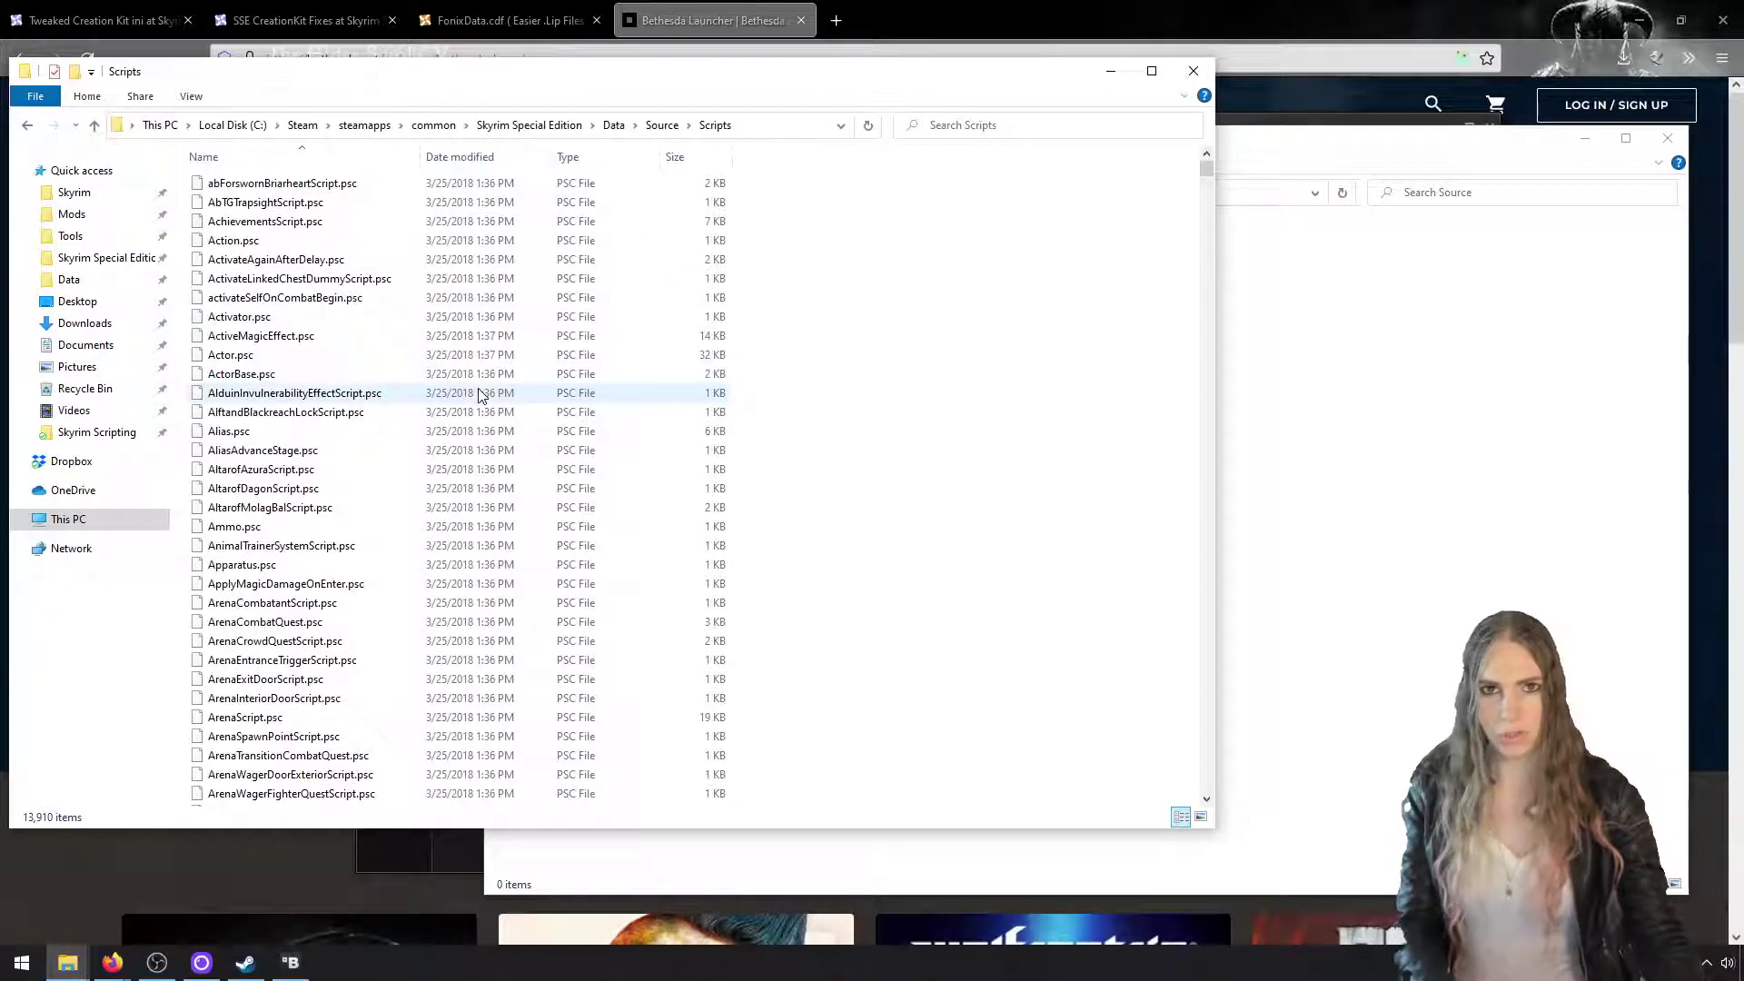
{"action": "key", "text": "ctrl+a"}
{"action": "left_click", "coordinate": [1371, 387]}
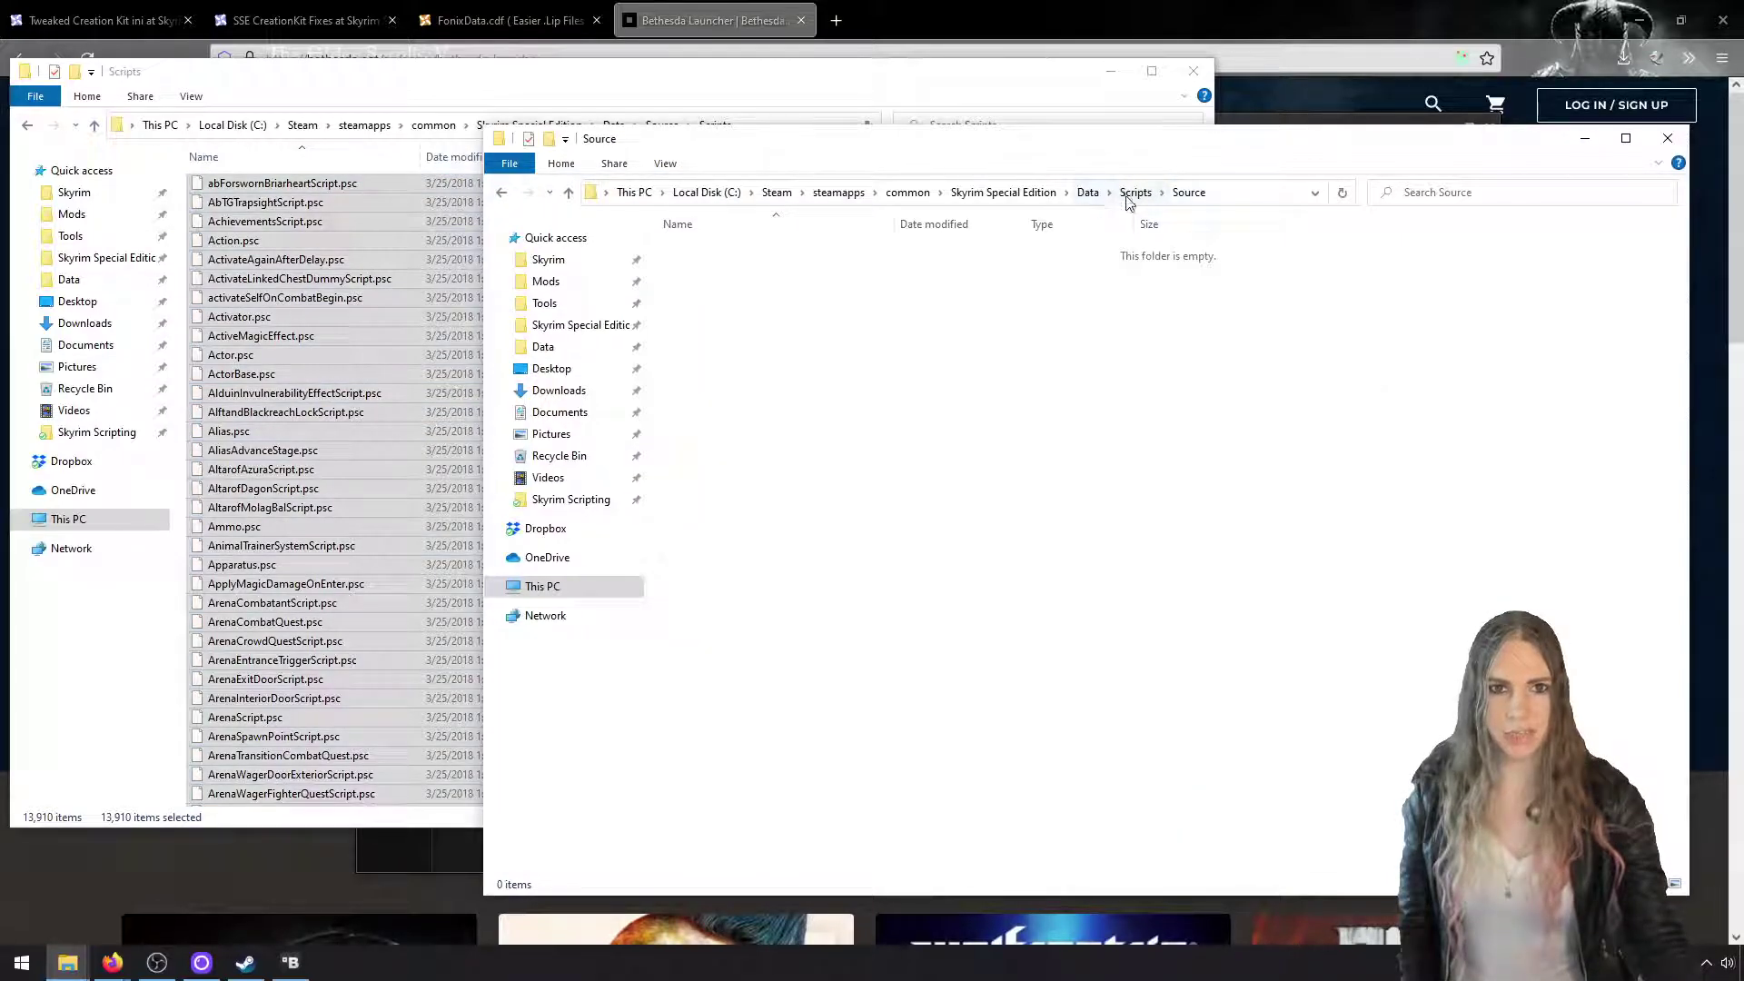
{"action": "left_click_drag", "start_coordinate": [358, 336], "coordinate": [1151, 523]}
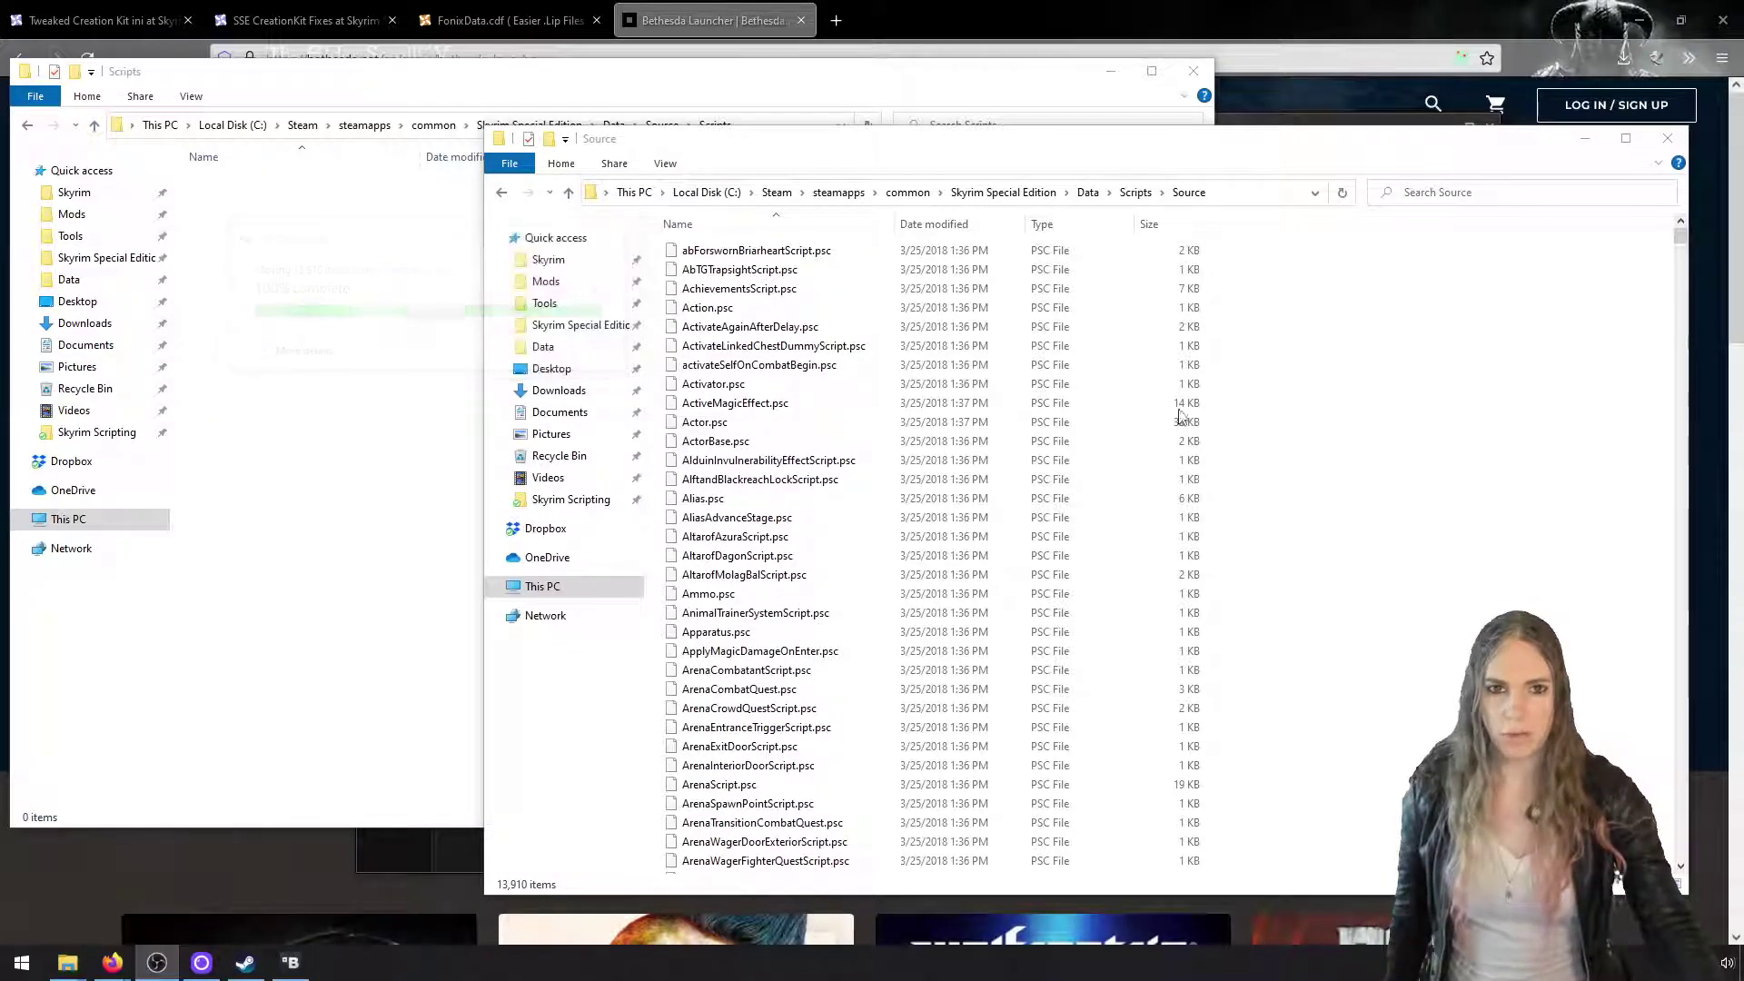
Delete the emptied old Source folder from Data and close the extra window
{"action": "left_click", "coordinate": [1088, 192]}
{"action": "left_click", "coordinate": [992, 273]}
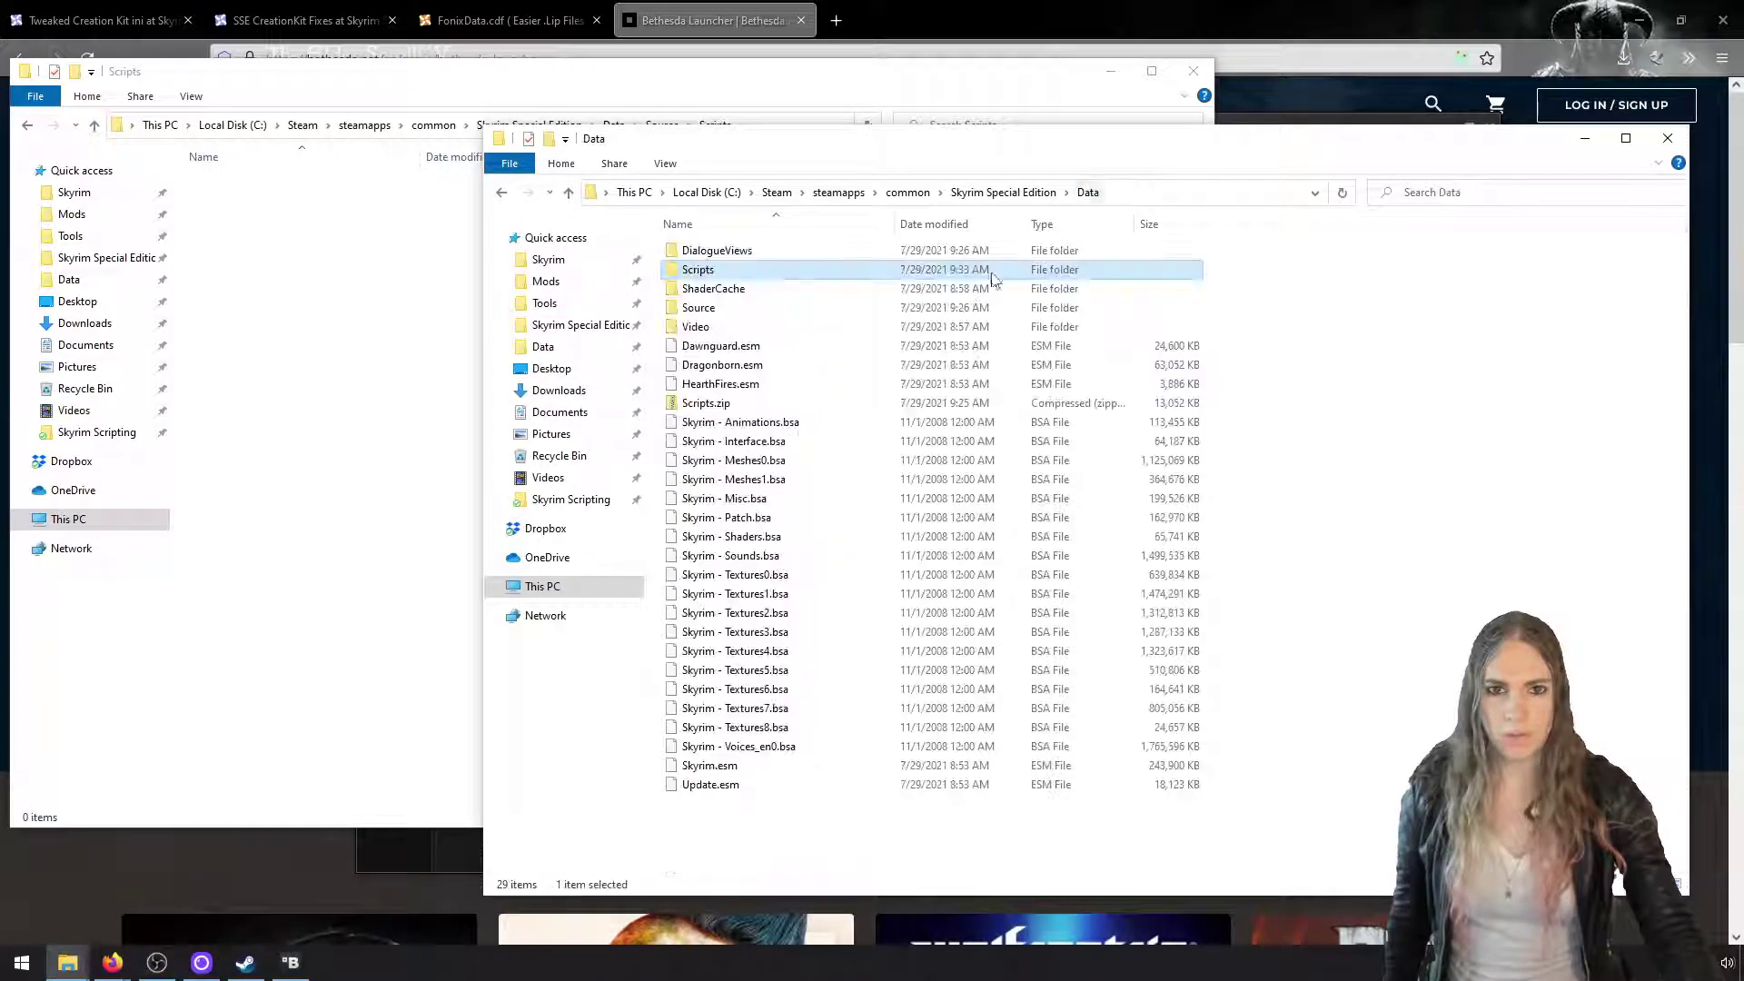
{"action": "double_click", "coordinate": [848, 308]}
{"action": "double_click", "coordinate": [845, 254]}
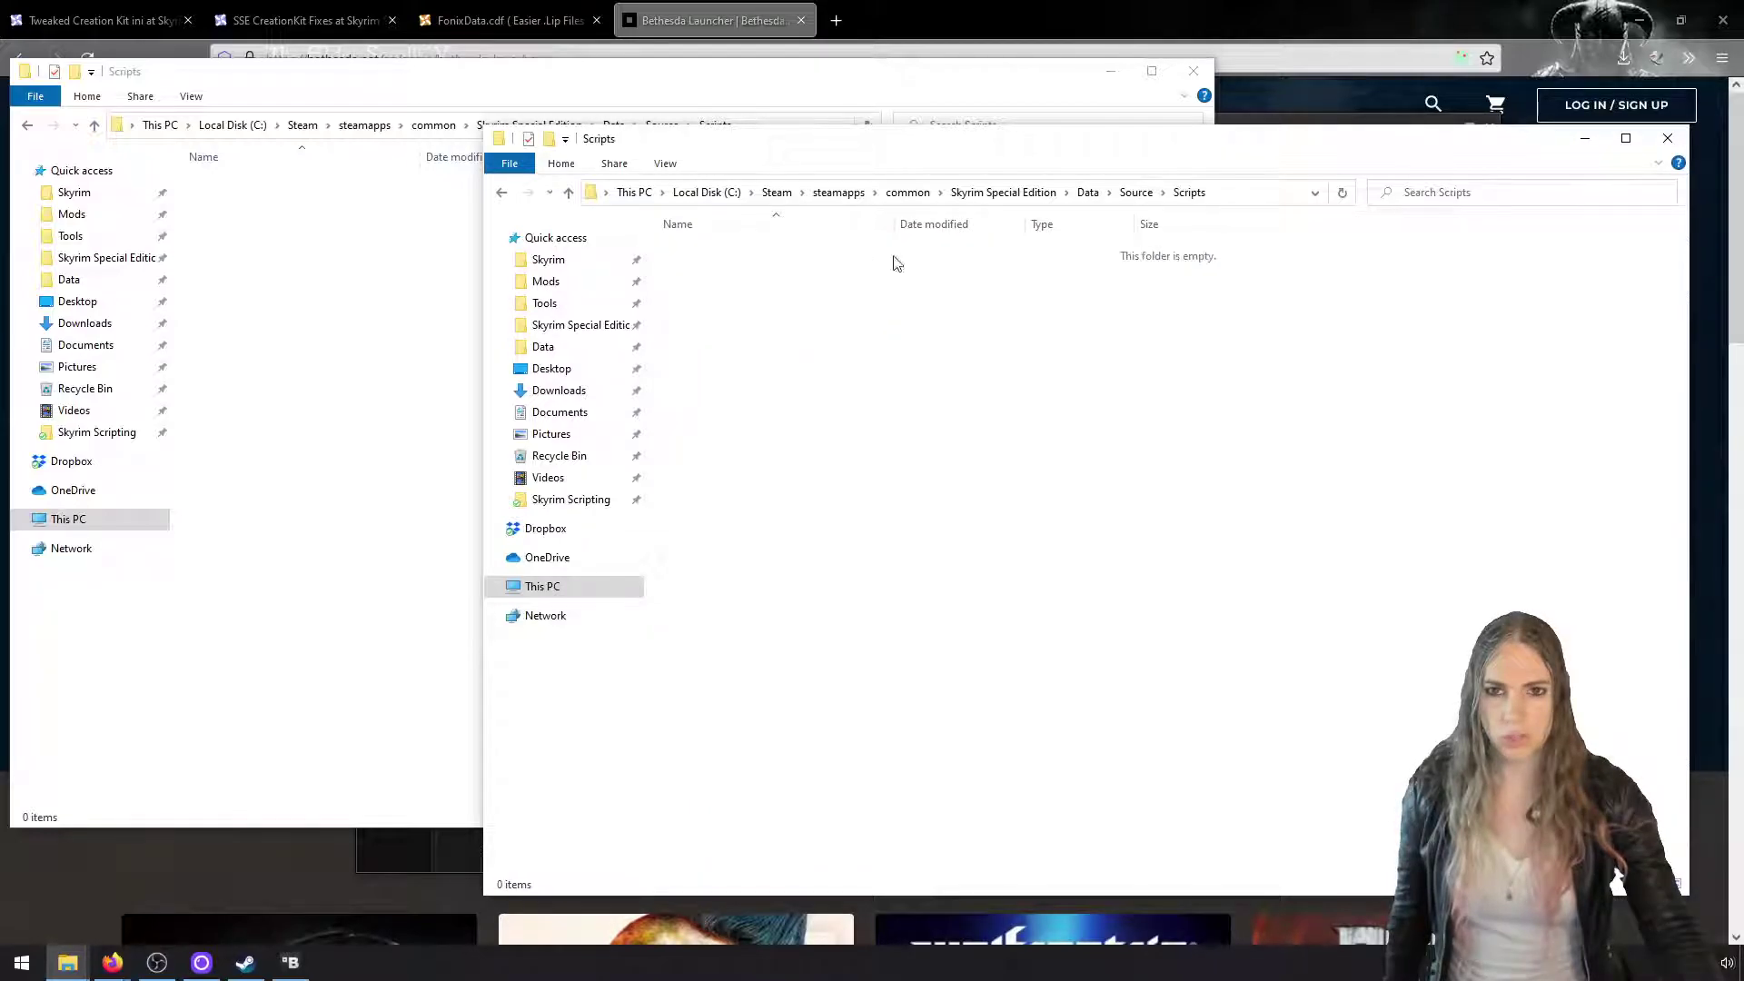
{"action": "left_click", "coordinate": [1087, 192]}
{"action": "key", "text": "Delete"}
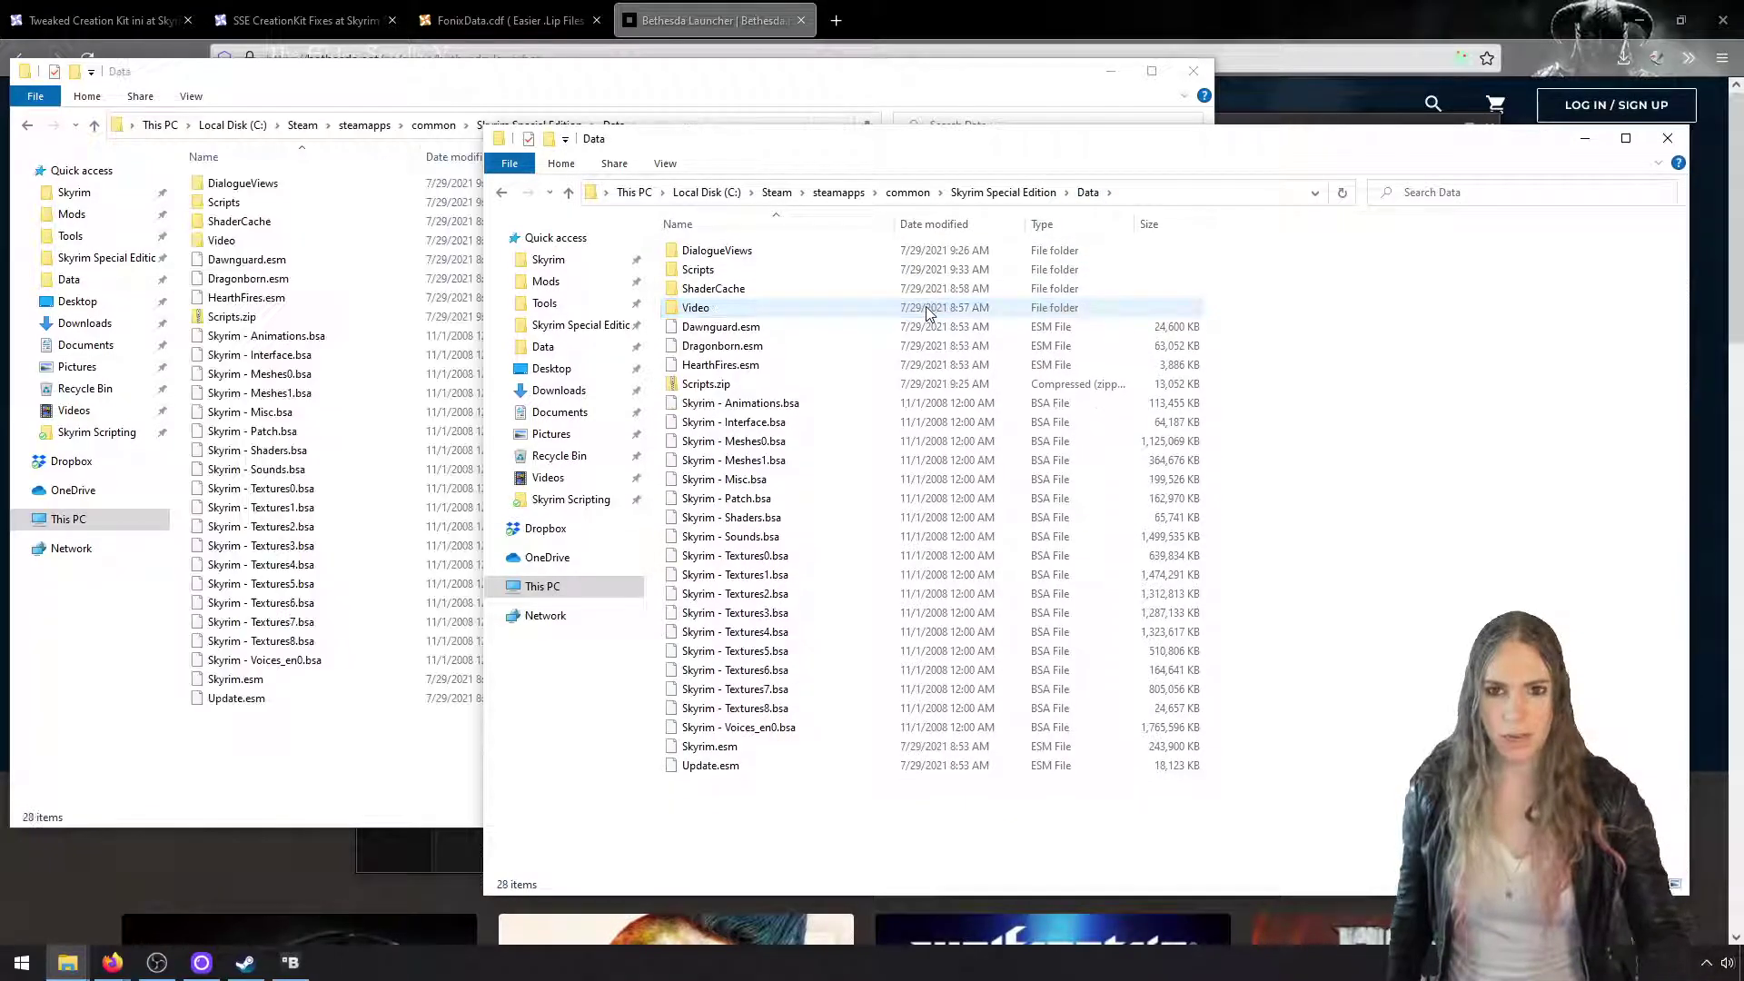
{"action": "left_click", "coordinate": [1191, 71]}
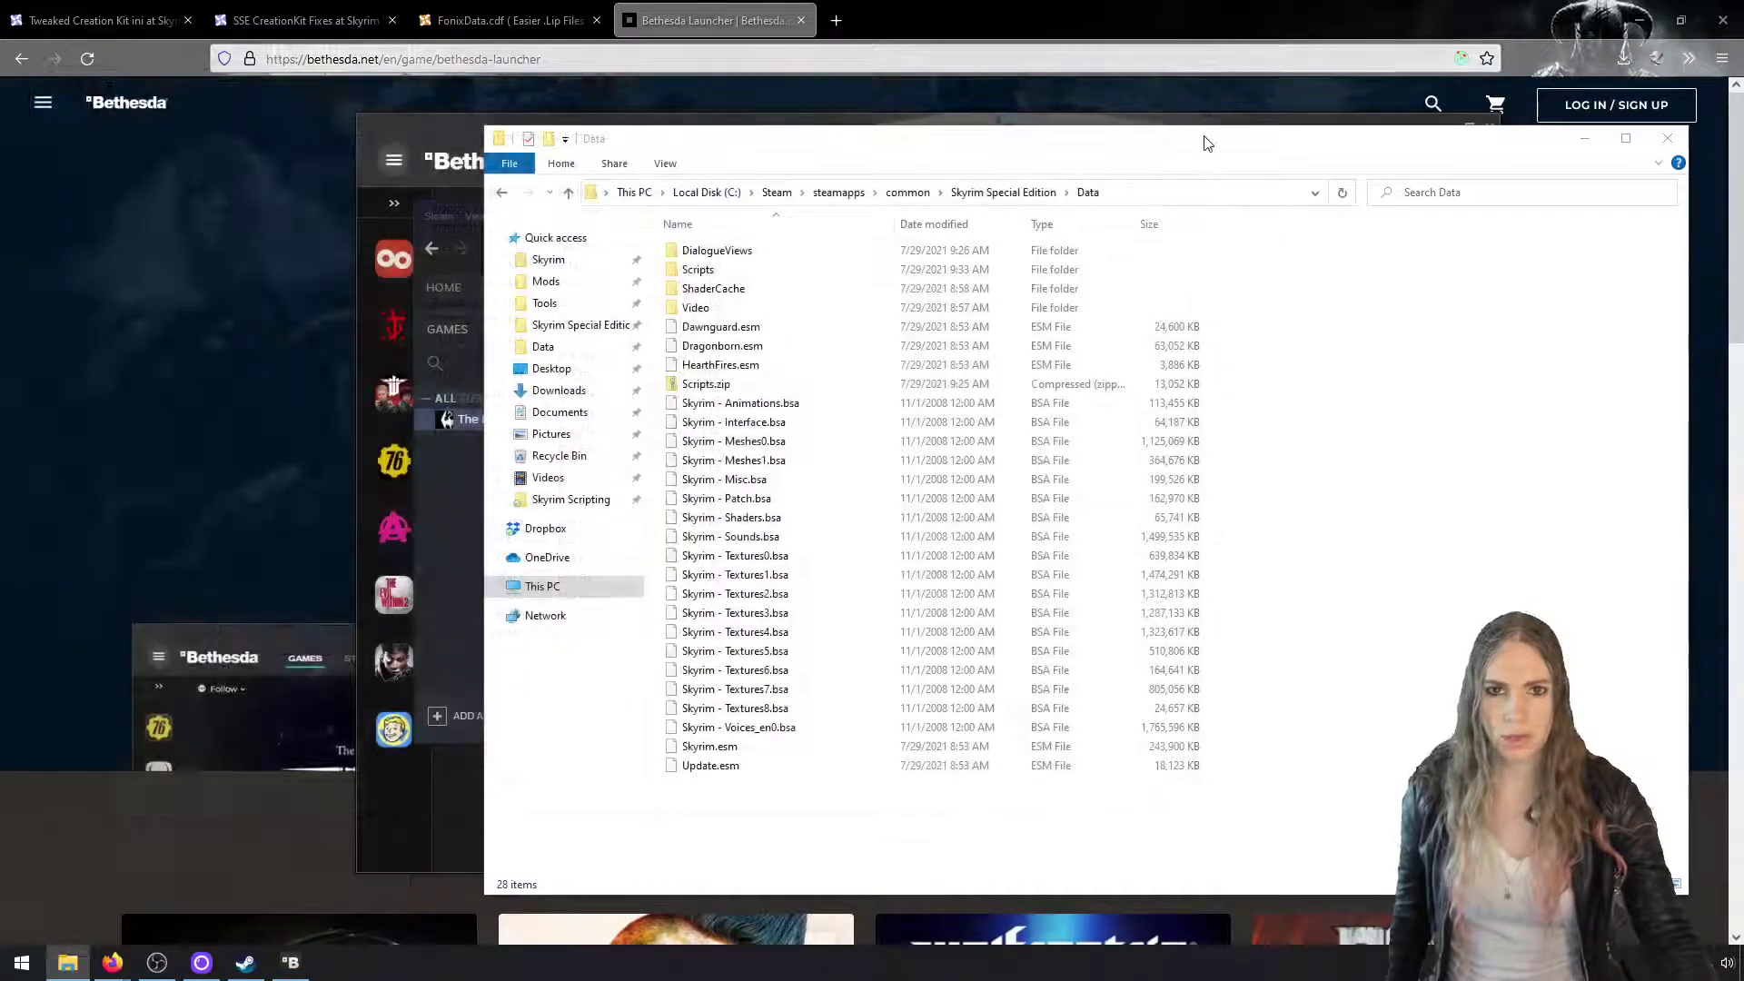
{"action": "left_click_drag", "start_coordinate": [1206, 141], "coordinate": [842, 114]}
Google 'sse creation kit fixes' in a new tab and open the Nexus Mods SSE CreationKit Fixes result
{"action": "left_click", "coordinate": [835, 22]}
{"action": "type", "text": "ss"}
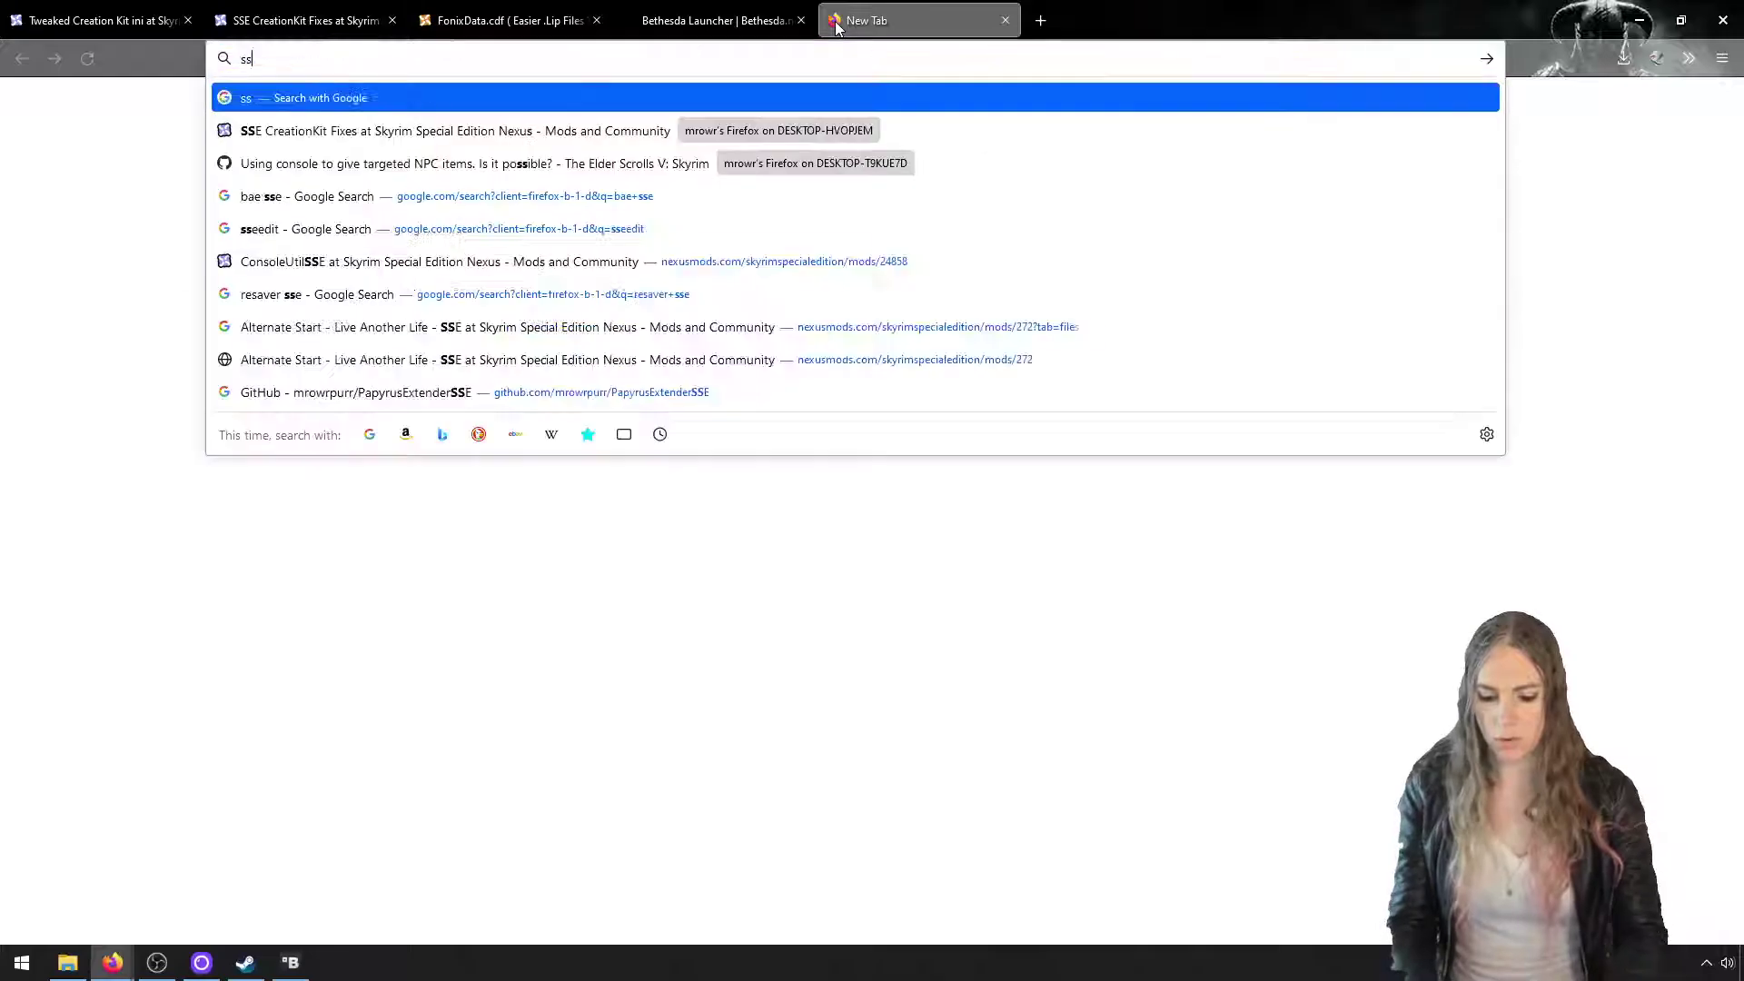
{"action": "type", "text": "e creation kit fixes"}
{"action": "key", "text": "Return"}
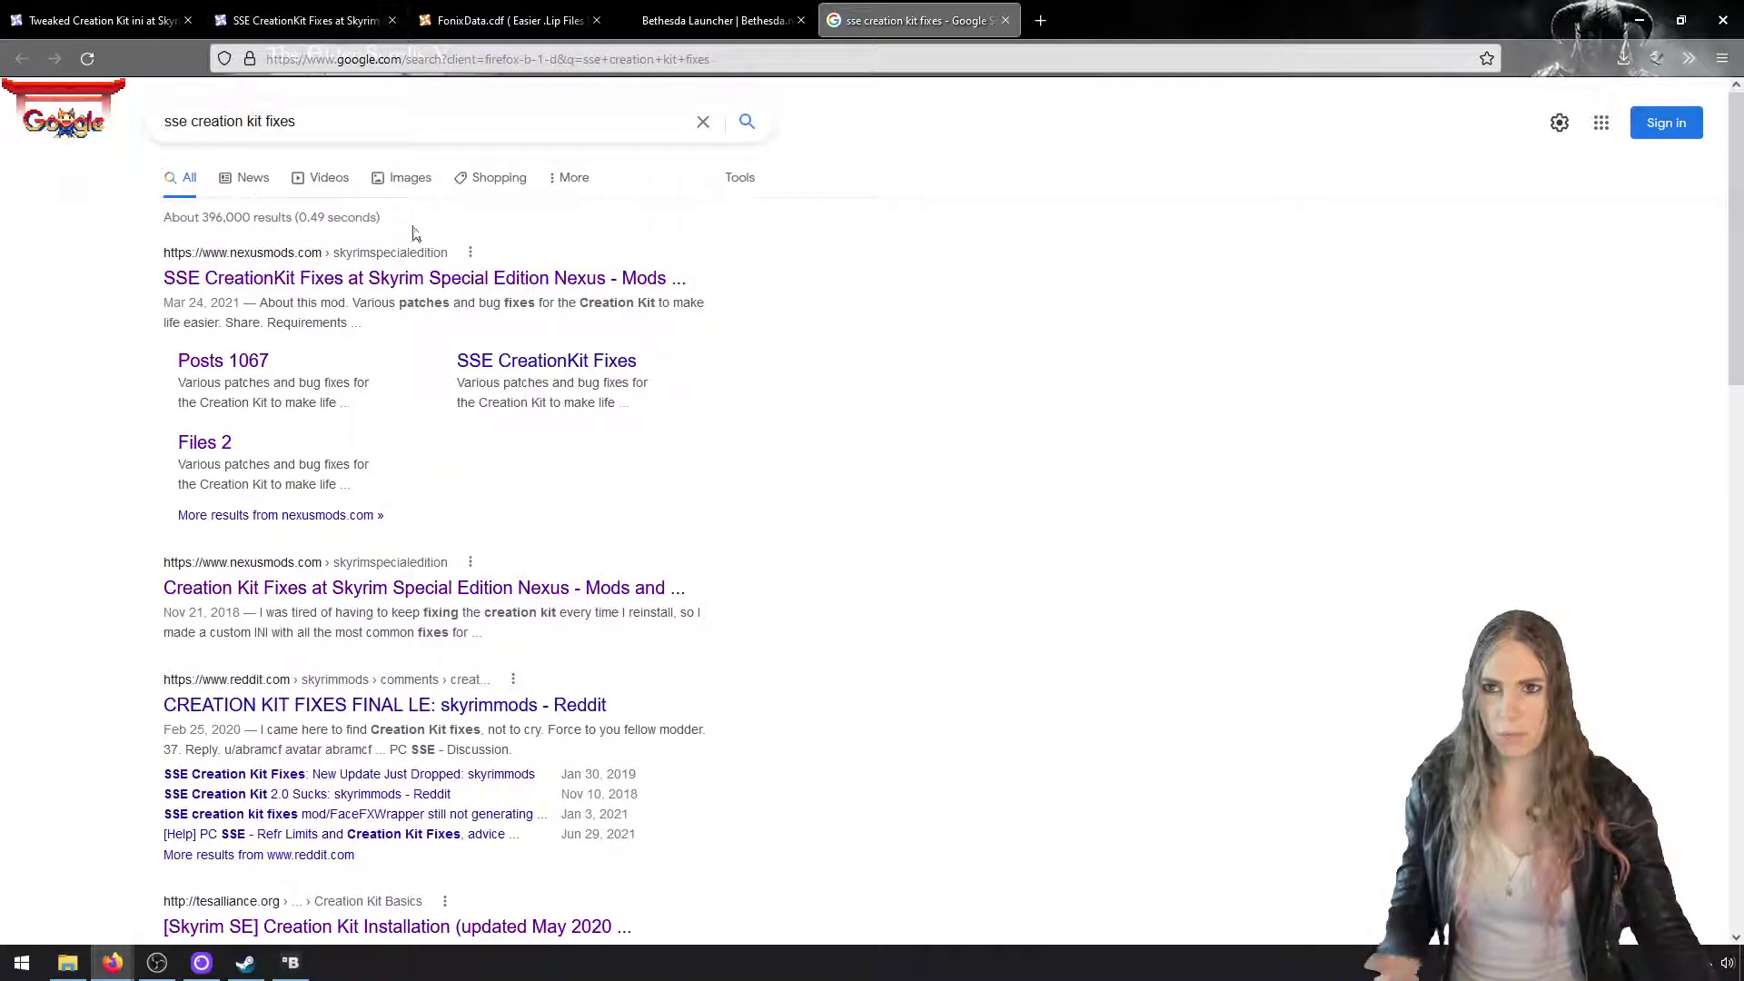
{"action": "left_click", "coordinate": [438, 279]}
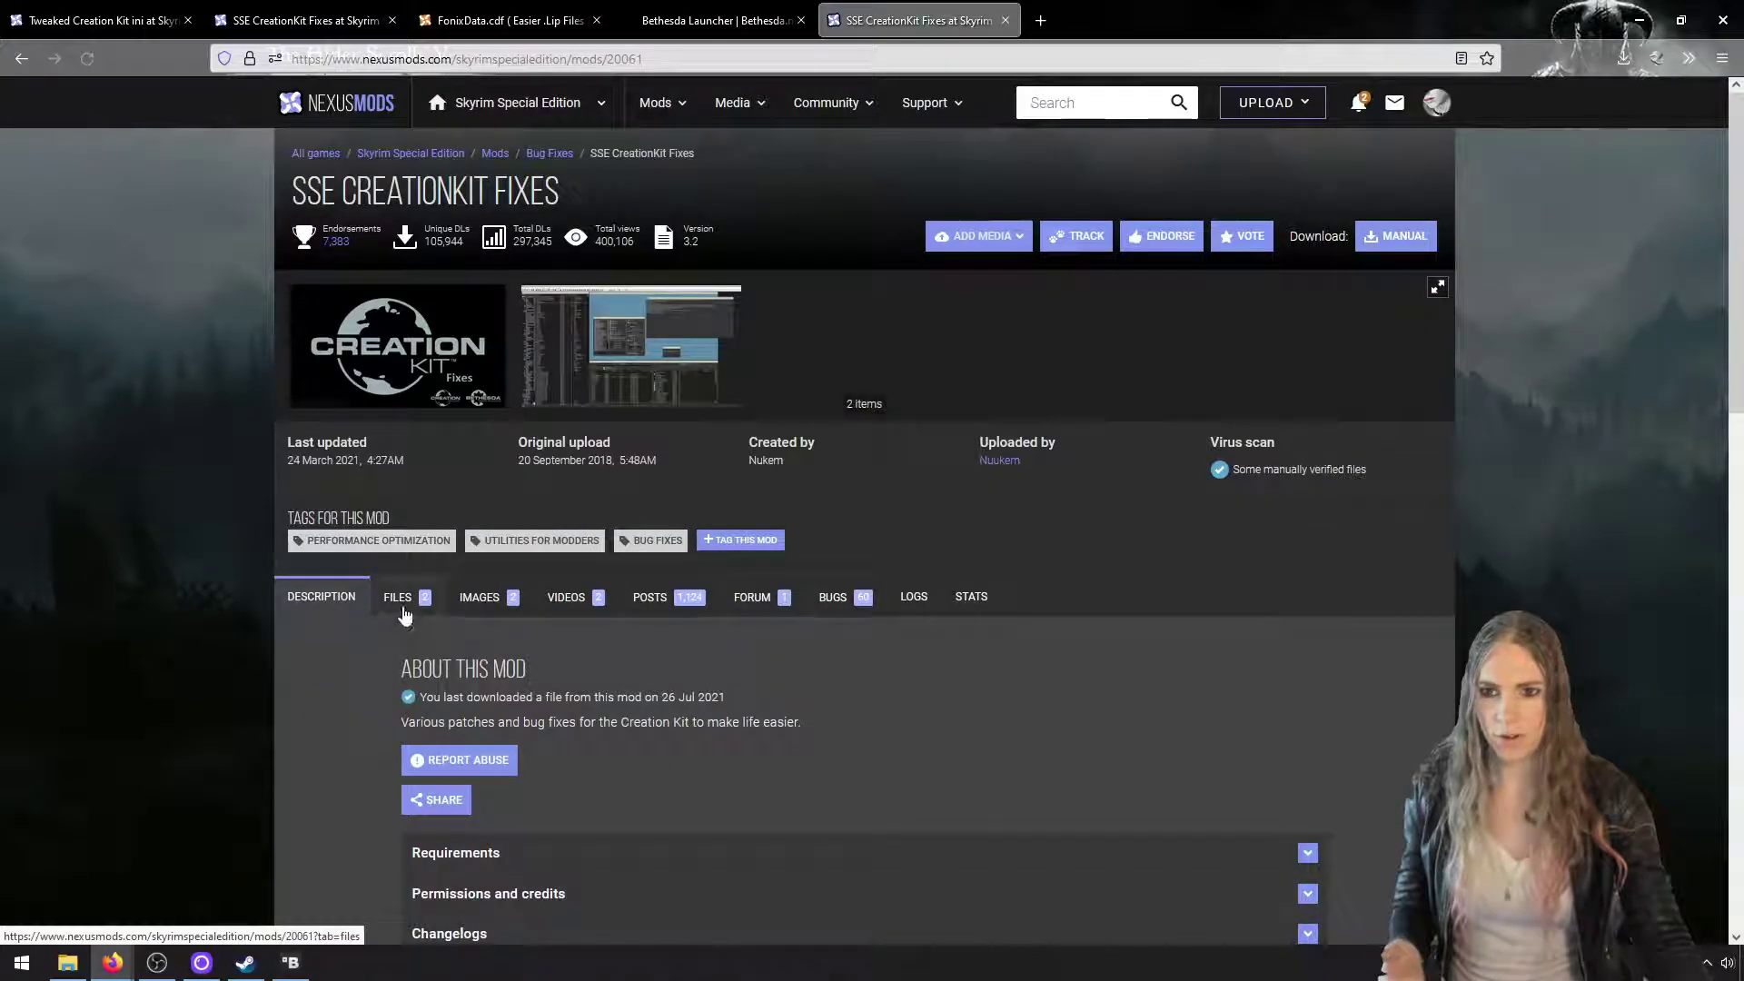
Download the CK64Fixes Release 3.2 zip from the mod's Files list
{"action": "left_click", "coordinate": [404, 598]}
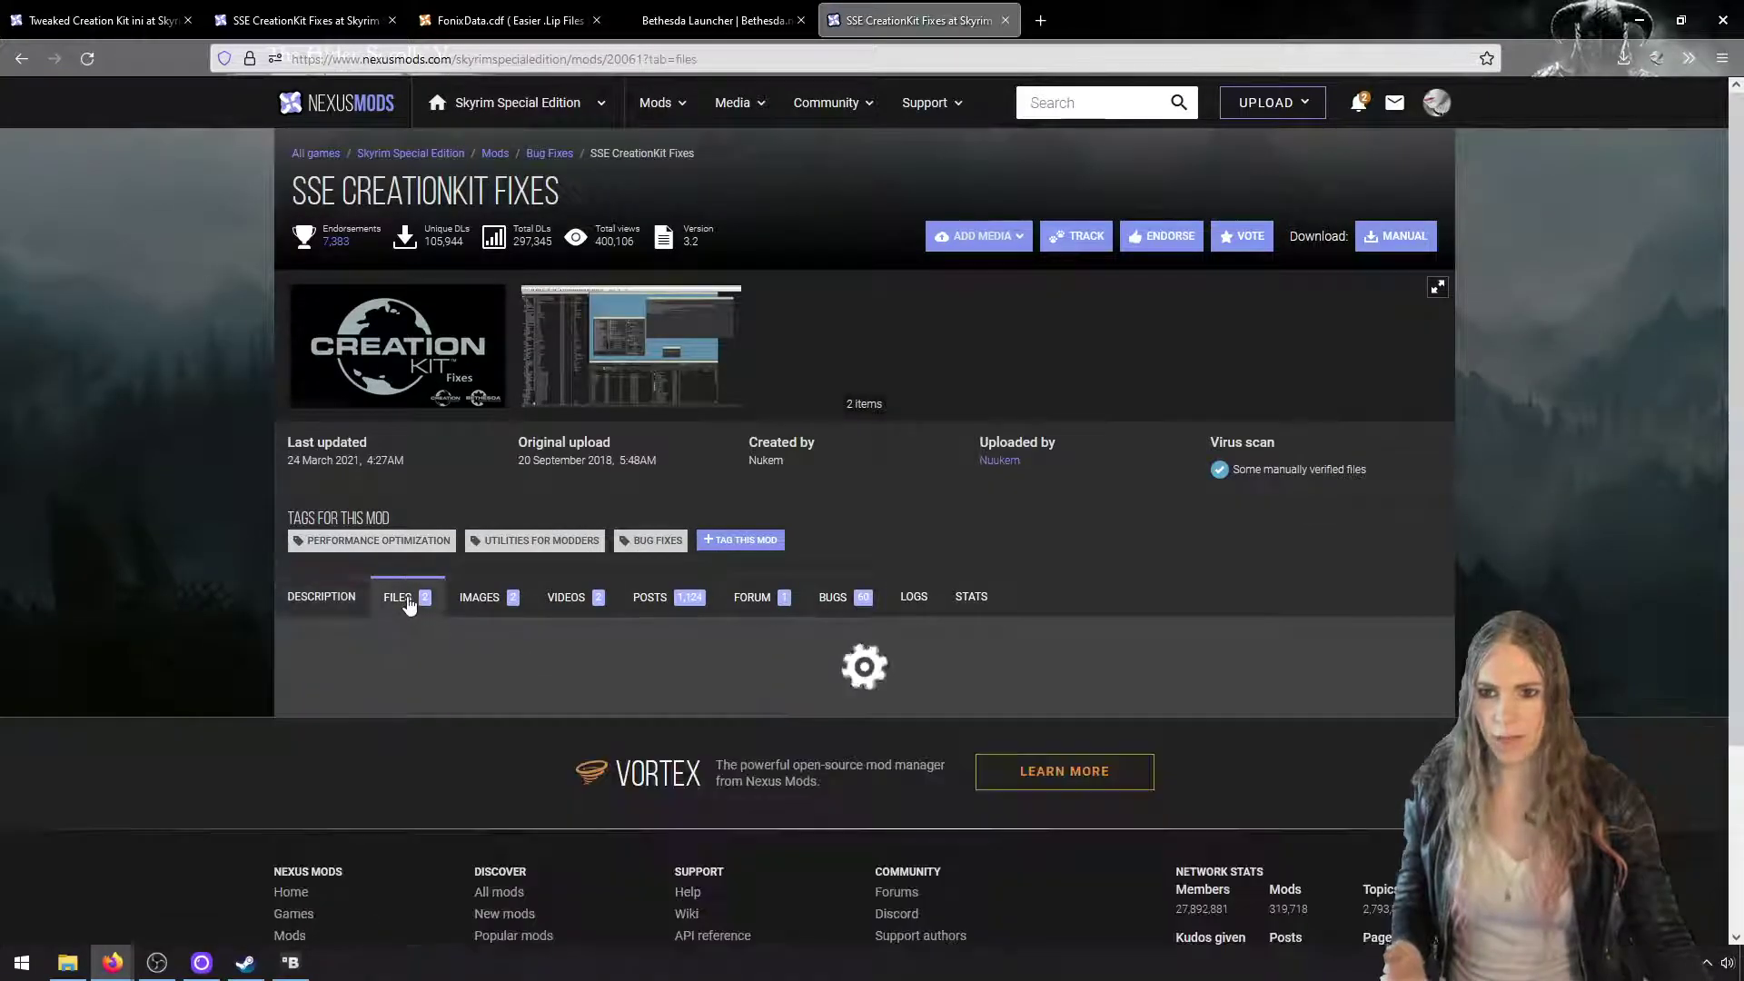
{"action": "scroll", "coordinate": [423, 607], "scroll_direction": "down", "scroll_amount": 3}
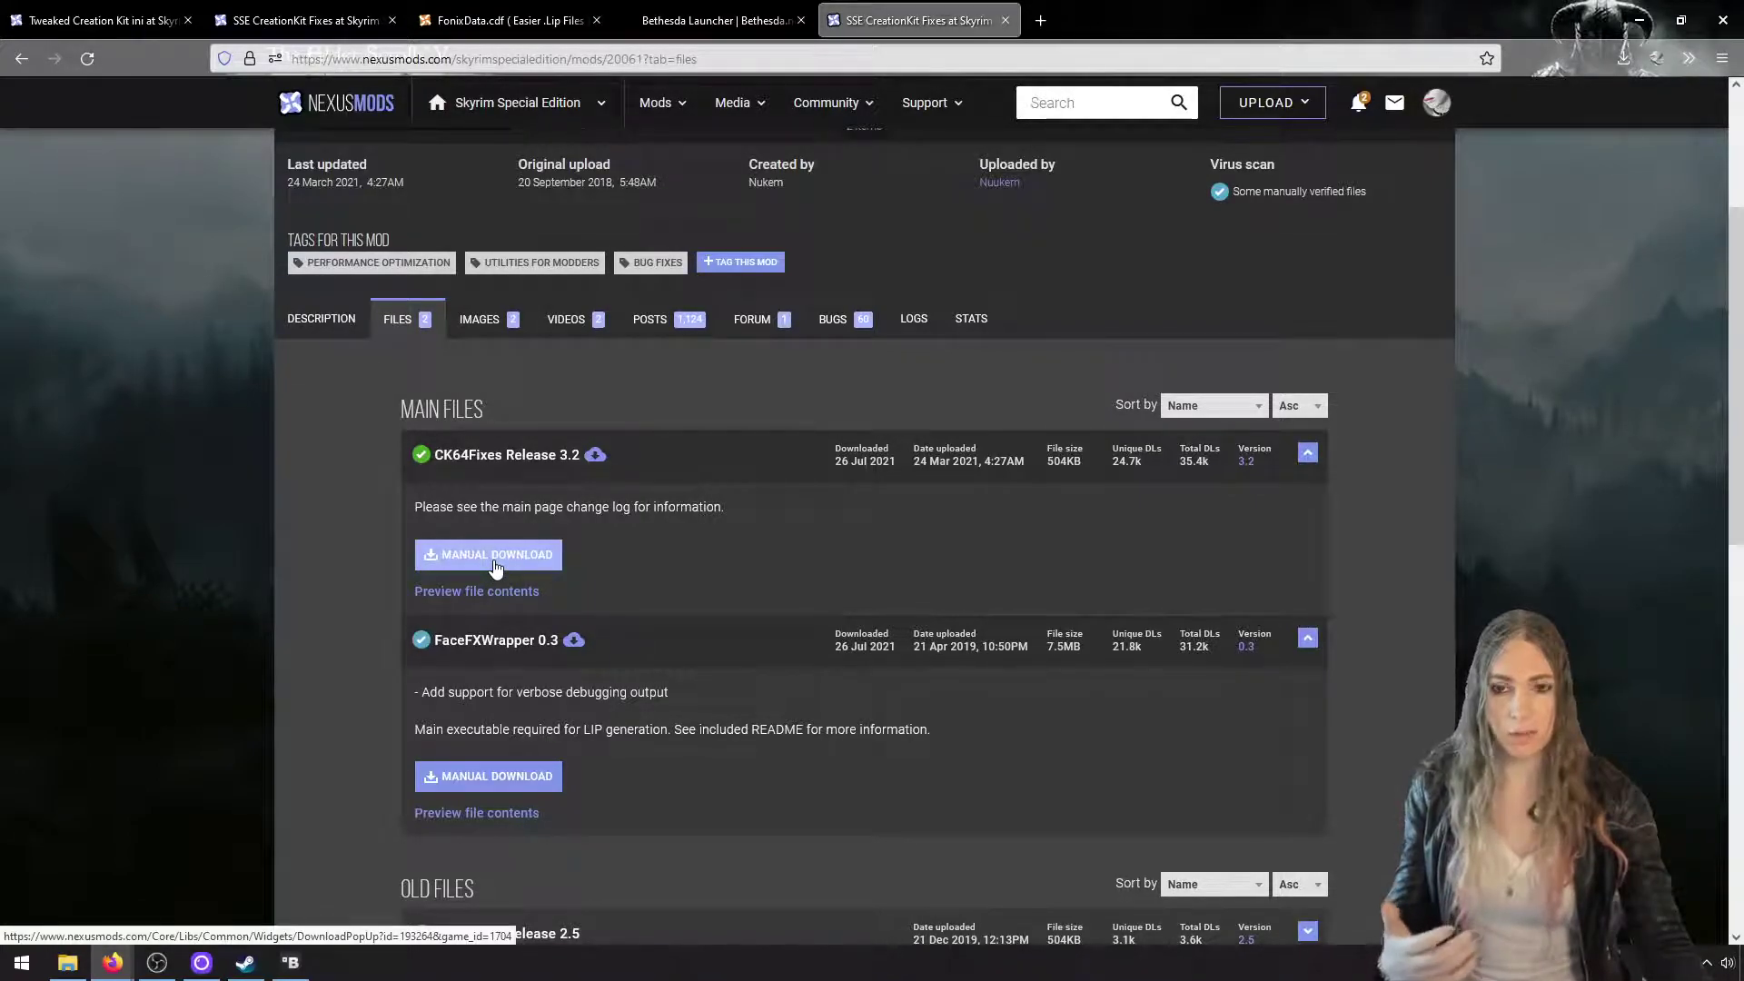
{"action": "left_click", "coordinate": [495, 565]}
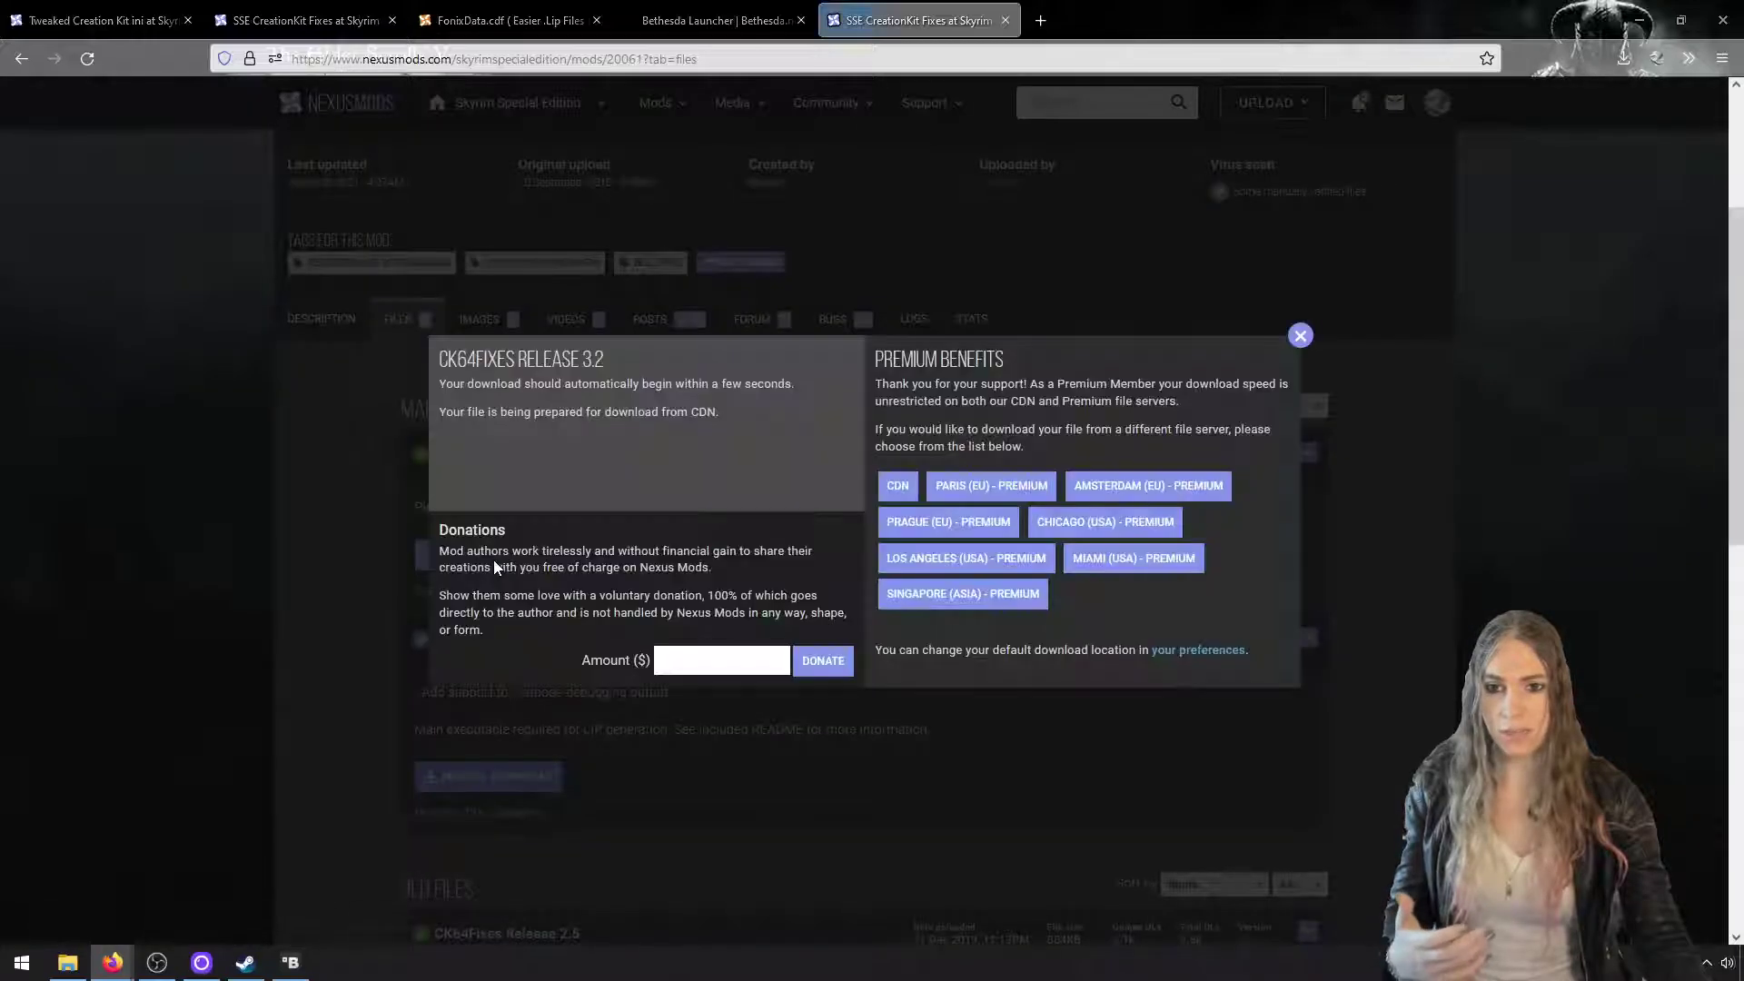
{"action": "left_click", "coordinate": [722, 526]}
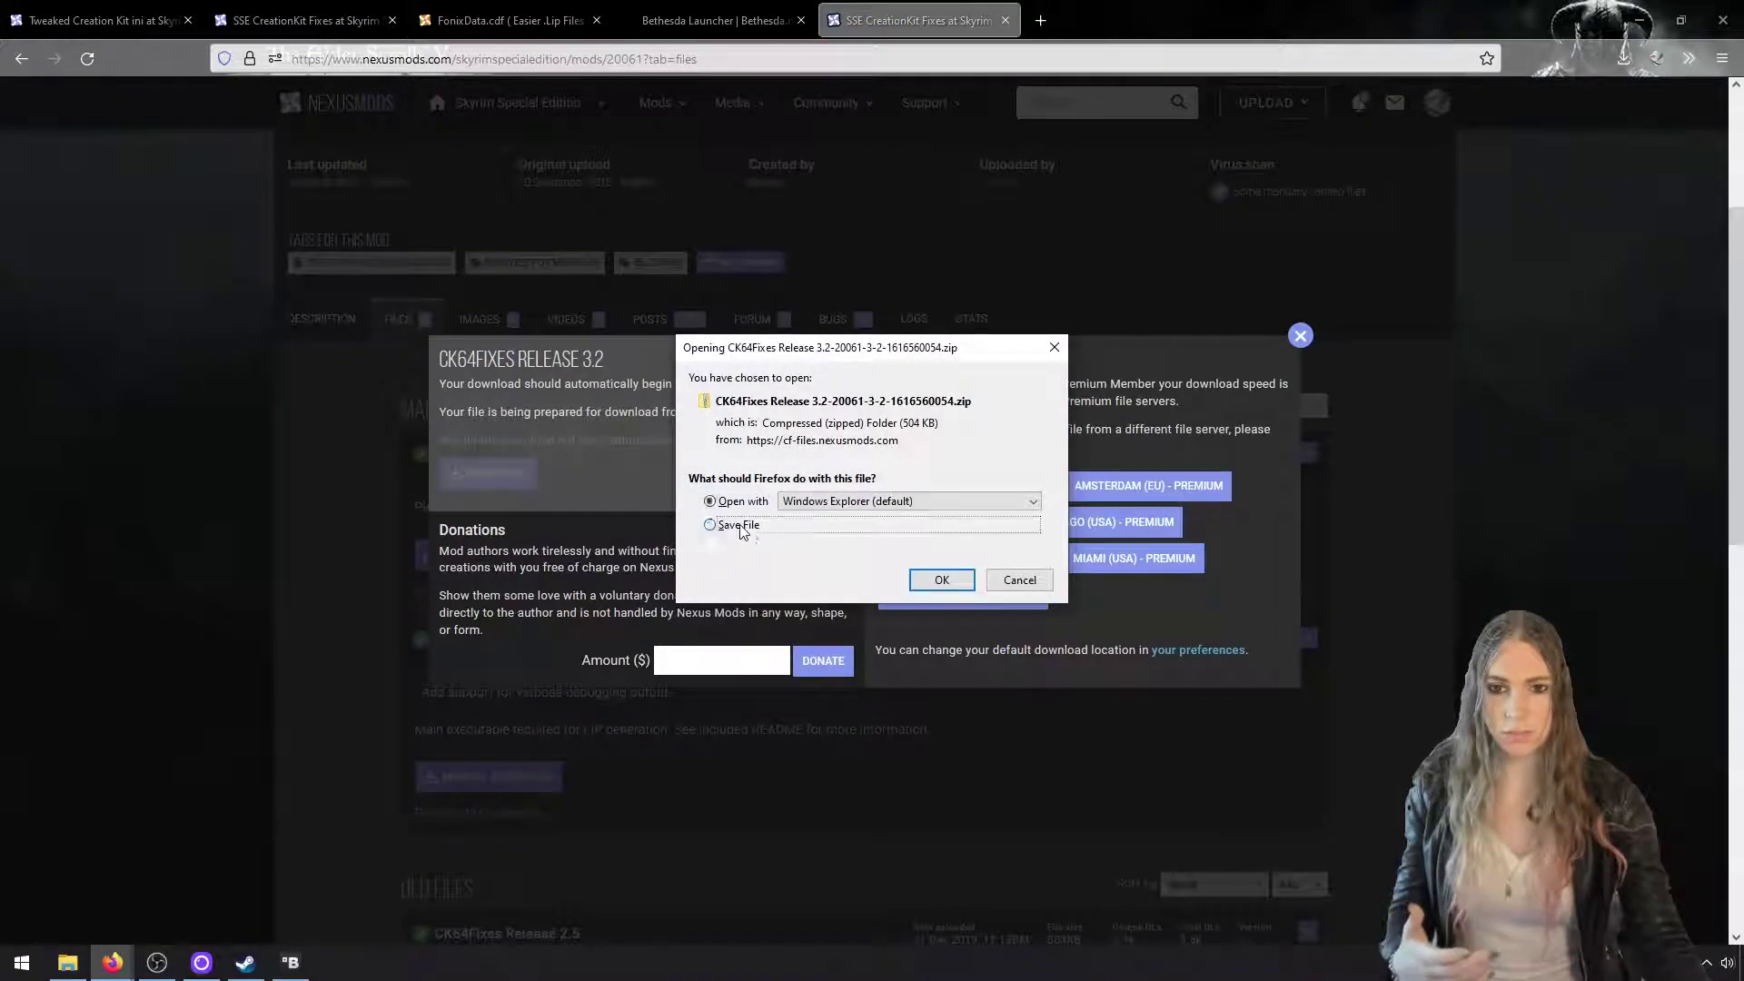
{"action": "left_click", "coordinate": [940, 580]}
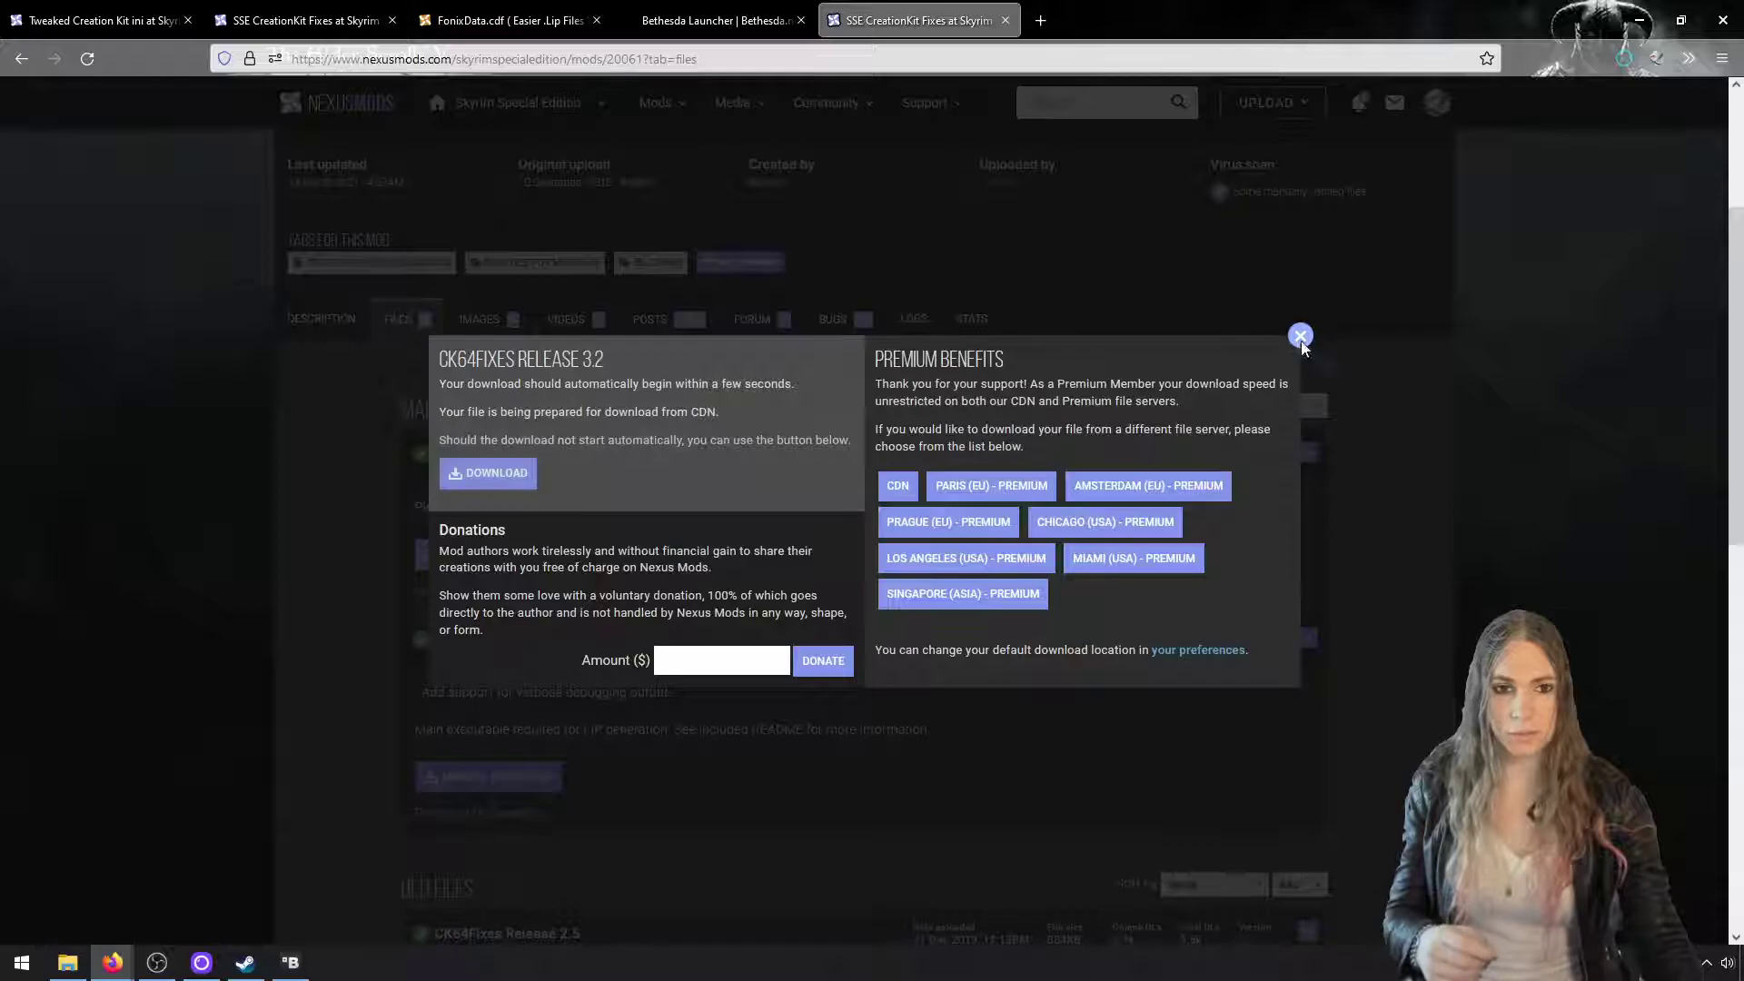
{"action": "left_click", "coordinate": [1300, 338]}
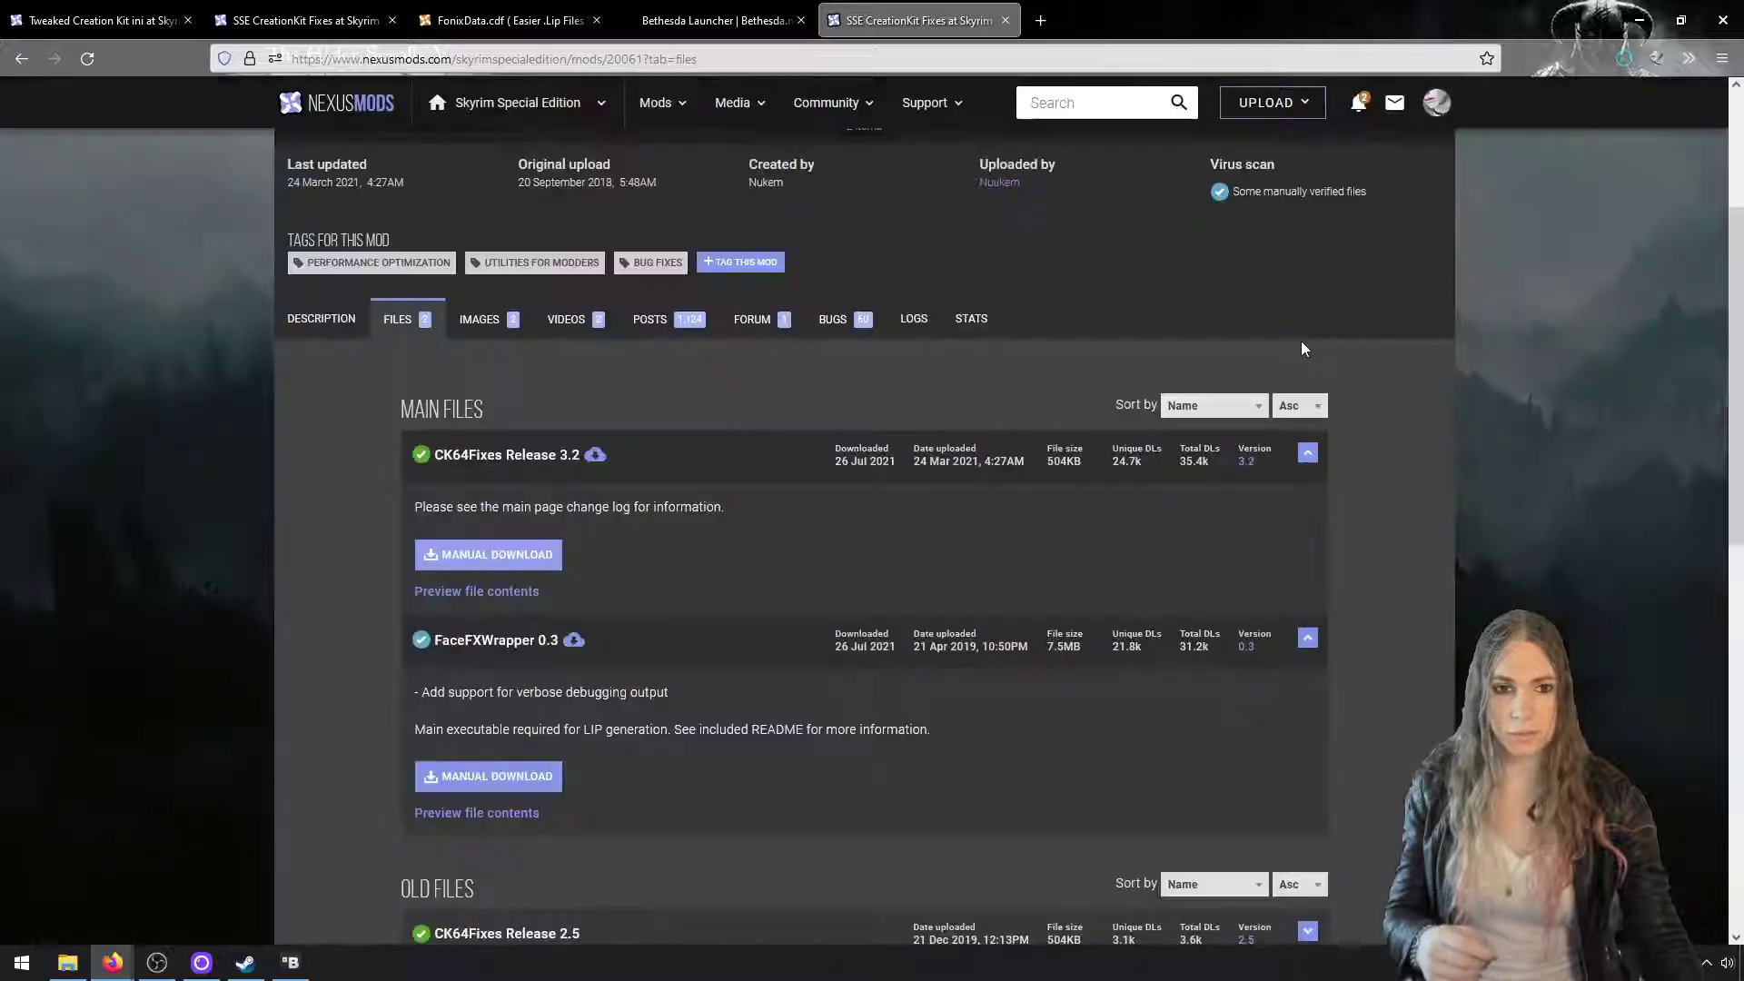
Download the FaceFXWrapper 0.3 zip and show it in its Downloads folder
{"action": "left_click", "coordinate": [484, 786]}
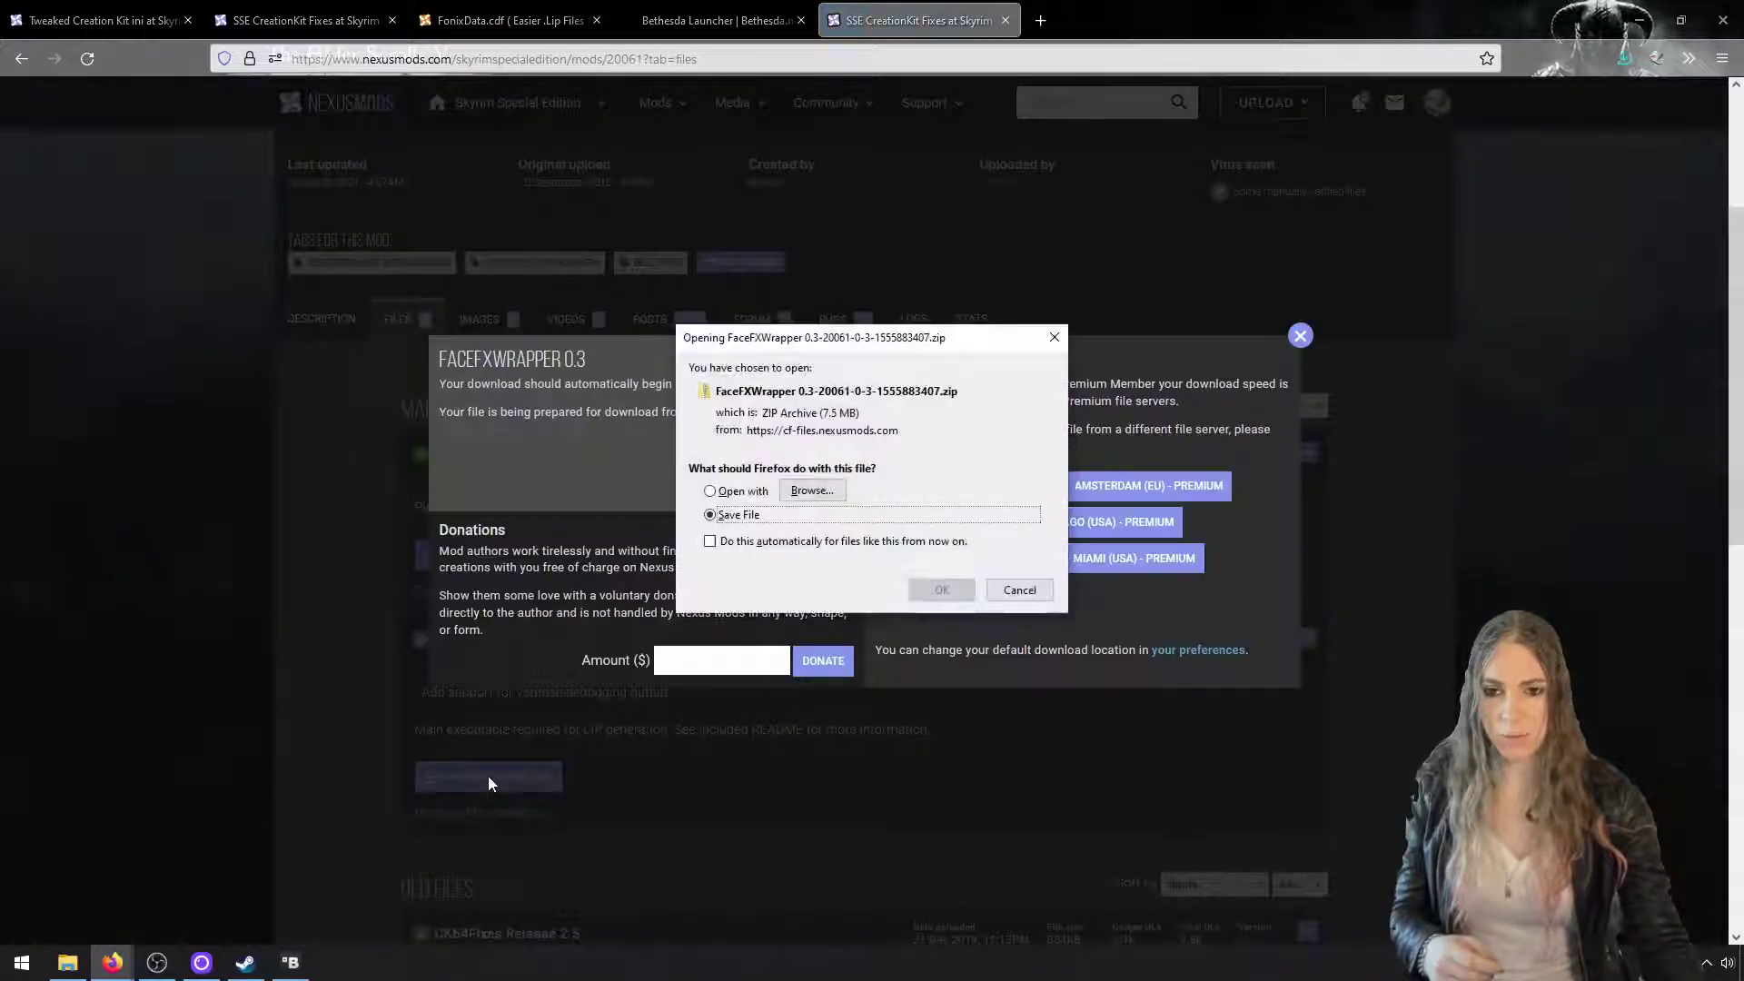
{"action": "left_click", "coordinate": [941, 589]}
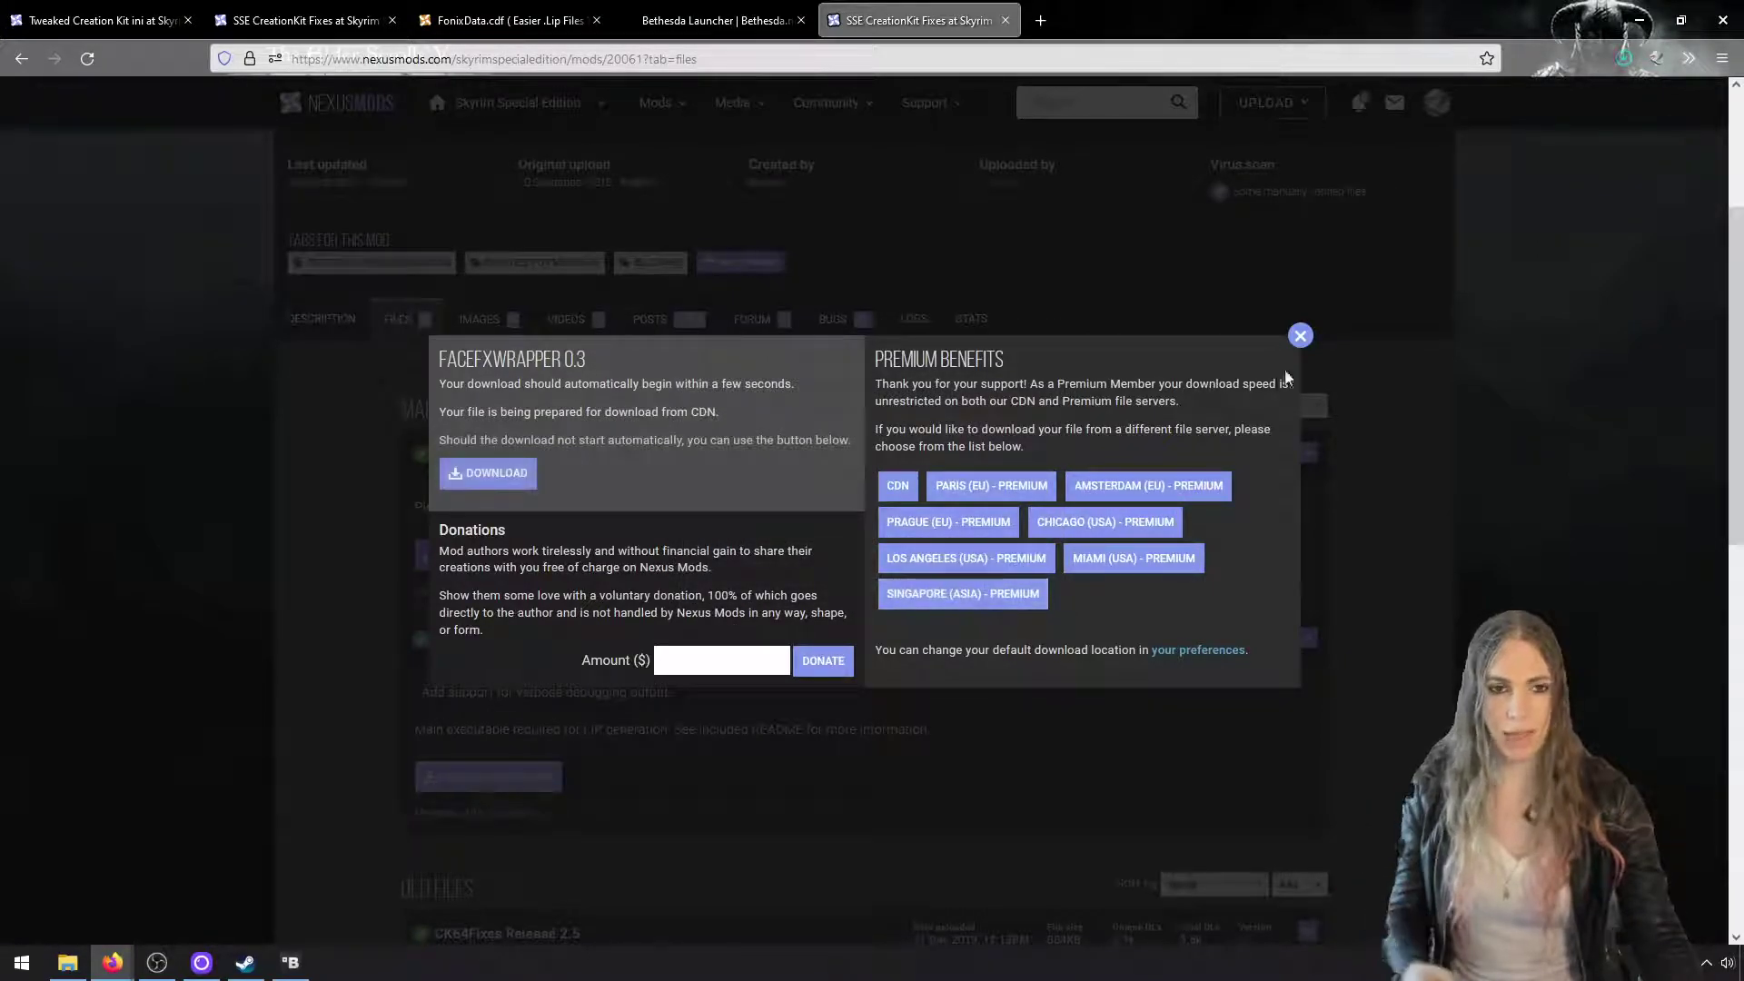
{"action": "left_click", "coordinate": [1300, 335]}
{"action": "left_click", "coordinate": [1626, 62]}
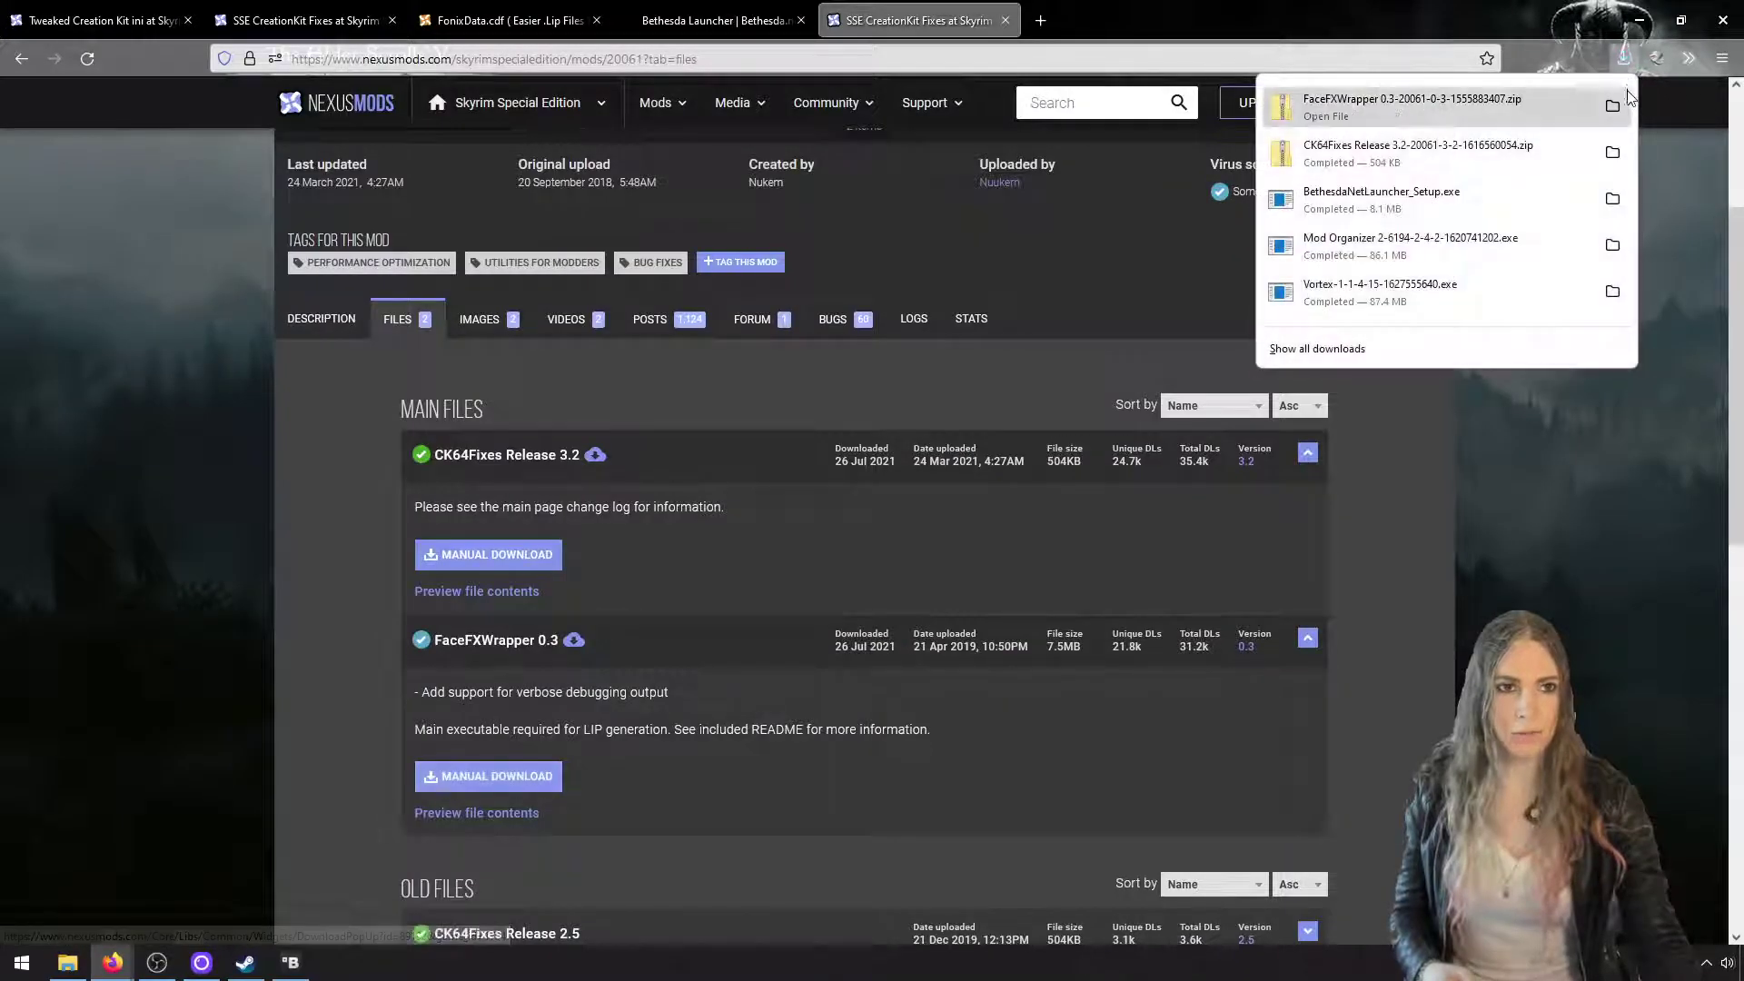
{"action": "left_click", "coordinate": [1611, 101]}
Open the CK64Fixes Release 3.2 zip beside a window on the Skyrim Special Edition folder
{"action": "left_click_drag", "start_coordinate": [816, 162], "coordinate": [699, 152]}
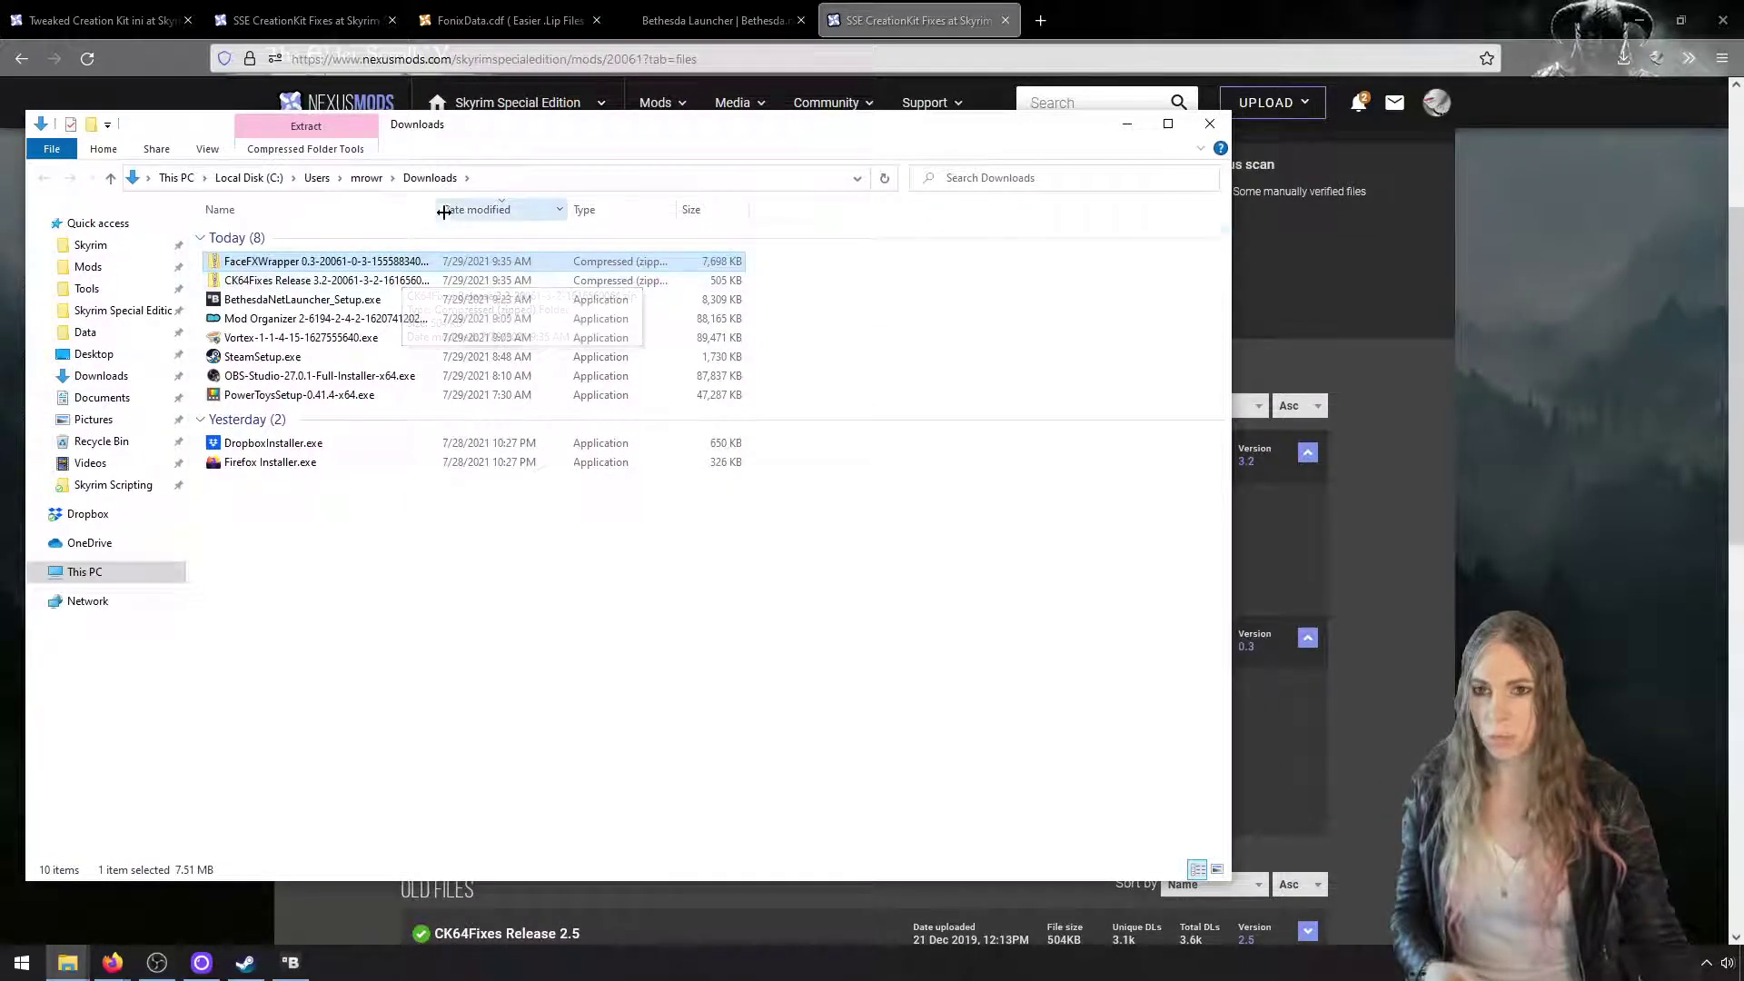
{"action": "double_click", "coordinate": [438, 281]}
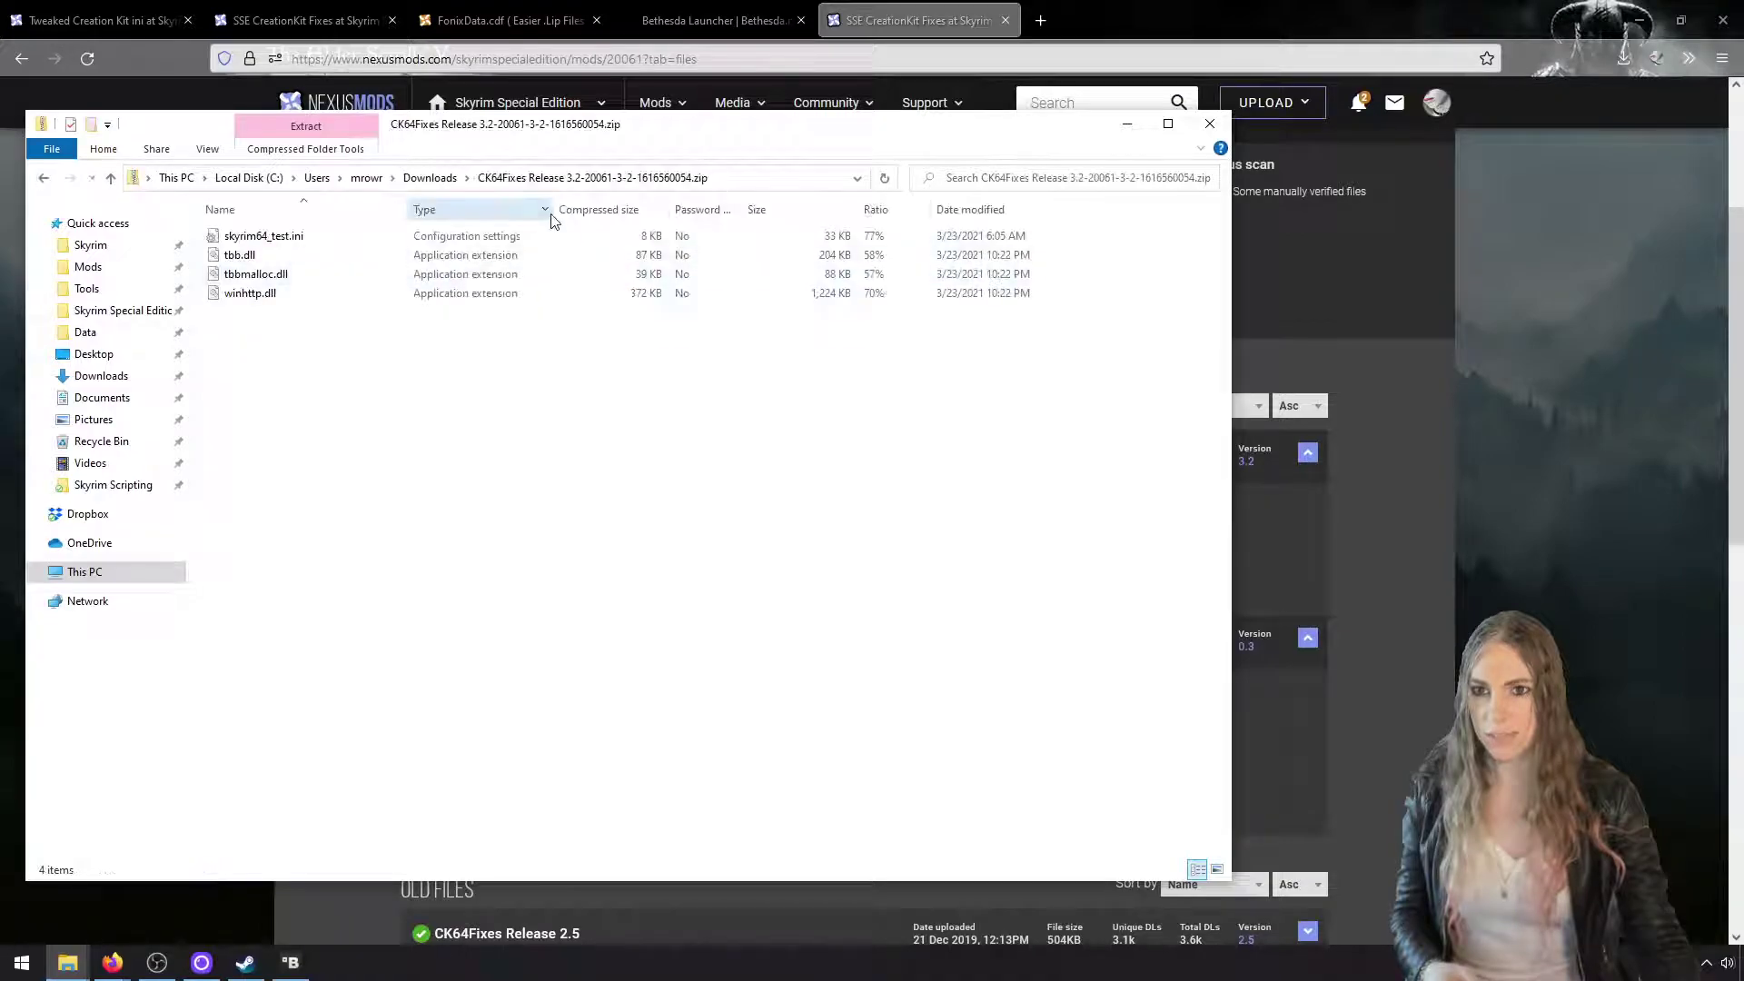
{"action": "left_click_drag", "start_coordinate": [695, 127], "coordinate": [1122, 119]}
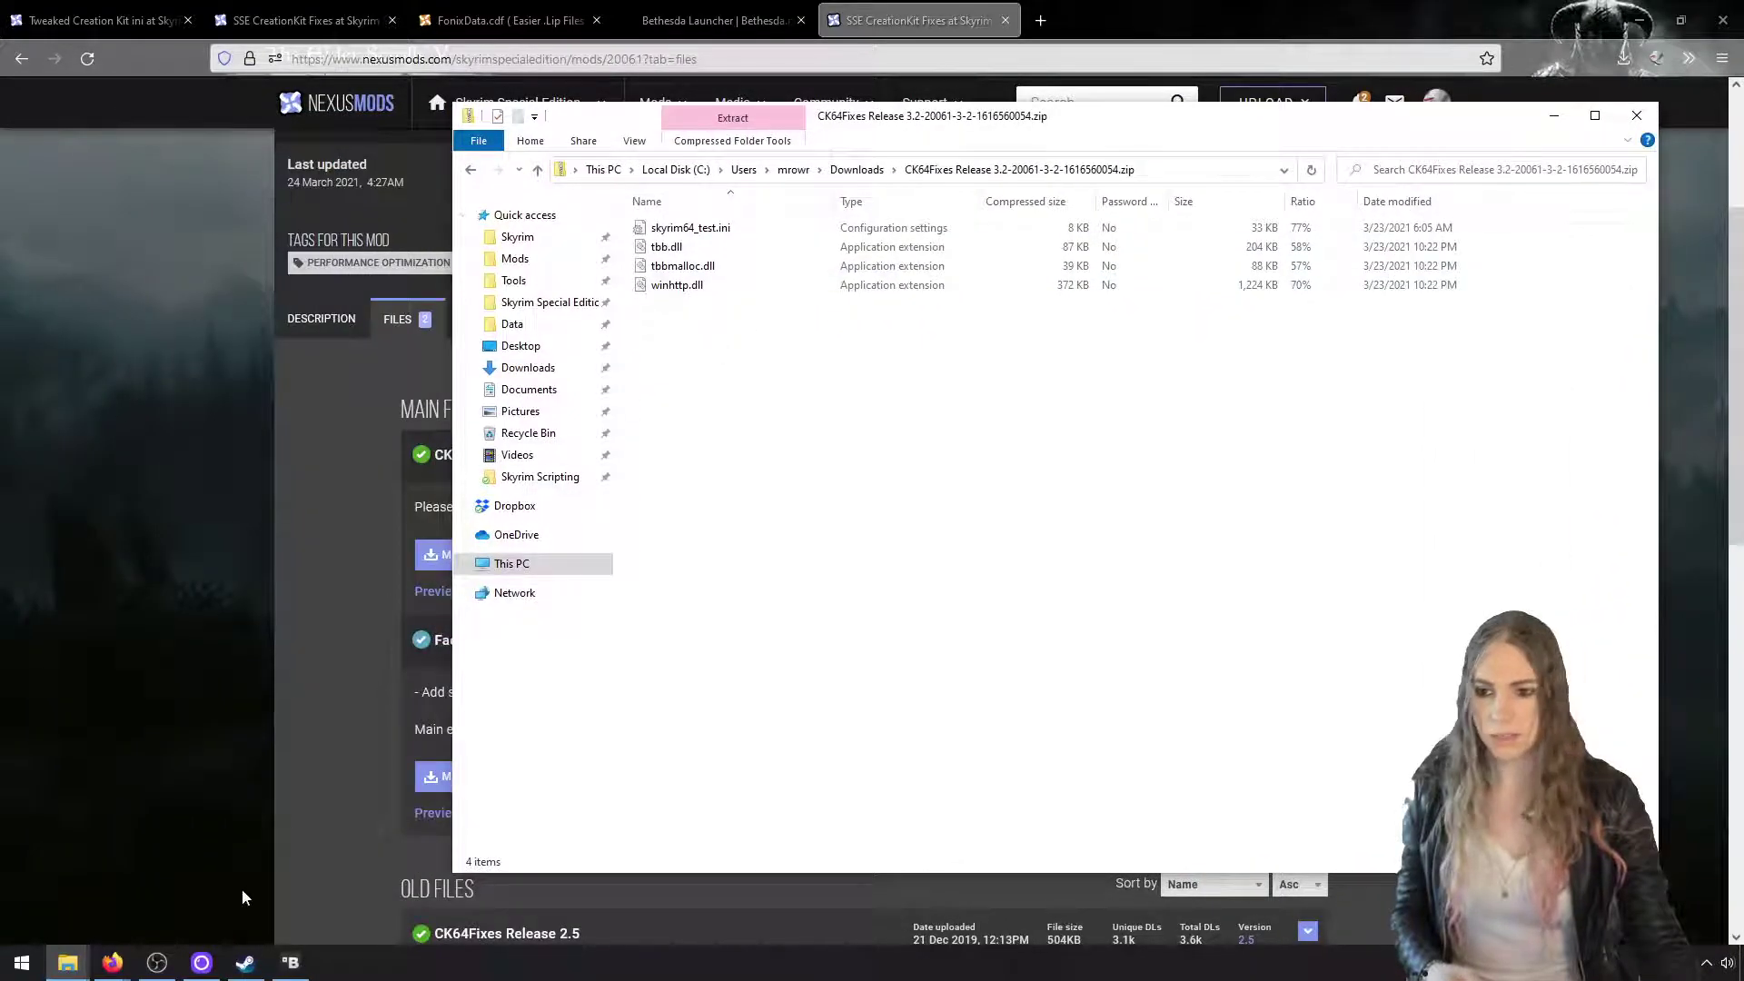
{"action": "mouse_move", "coordinate": [68, 961]}
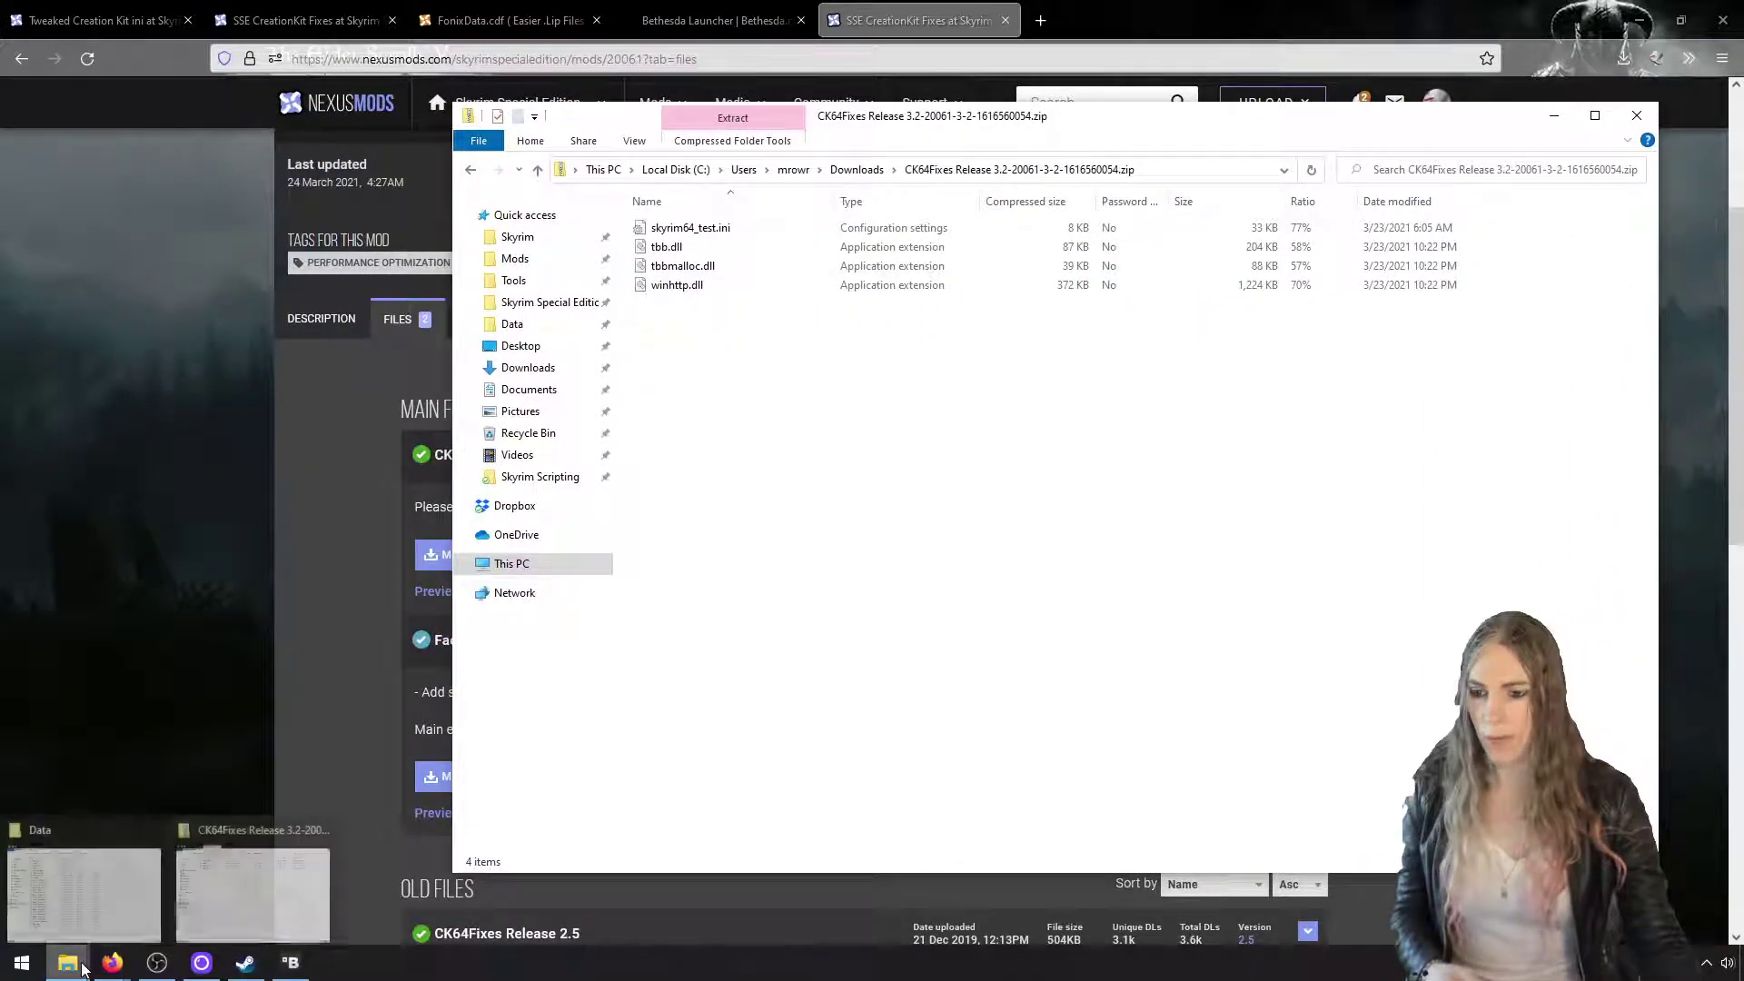
{"action": "left_click", "coordinate": [116, 926]}
{"action": "left_click_drag", "start_coordinate": [727, 105], "coordinate": [619, 166]}
{"action": "left_click", "coordinate": [544, 226]}
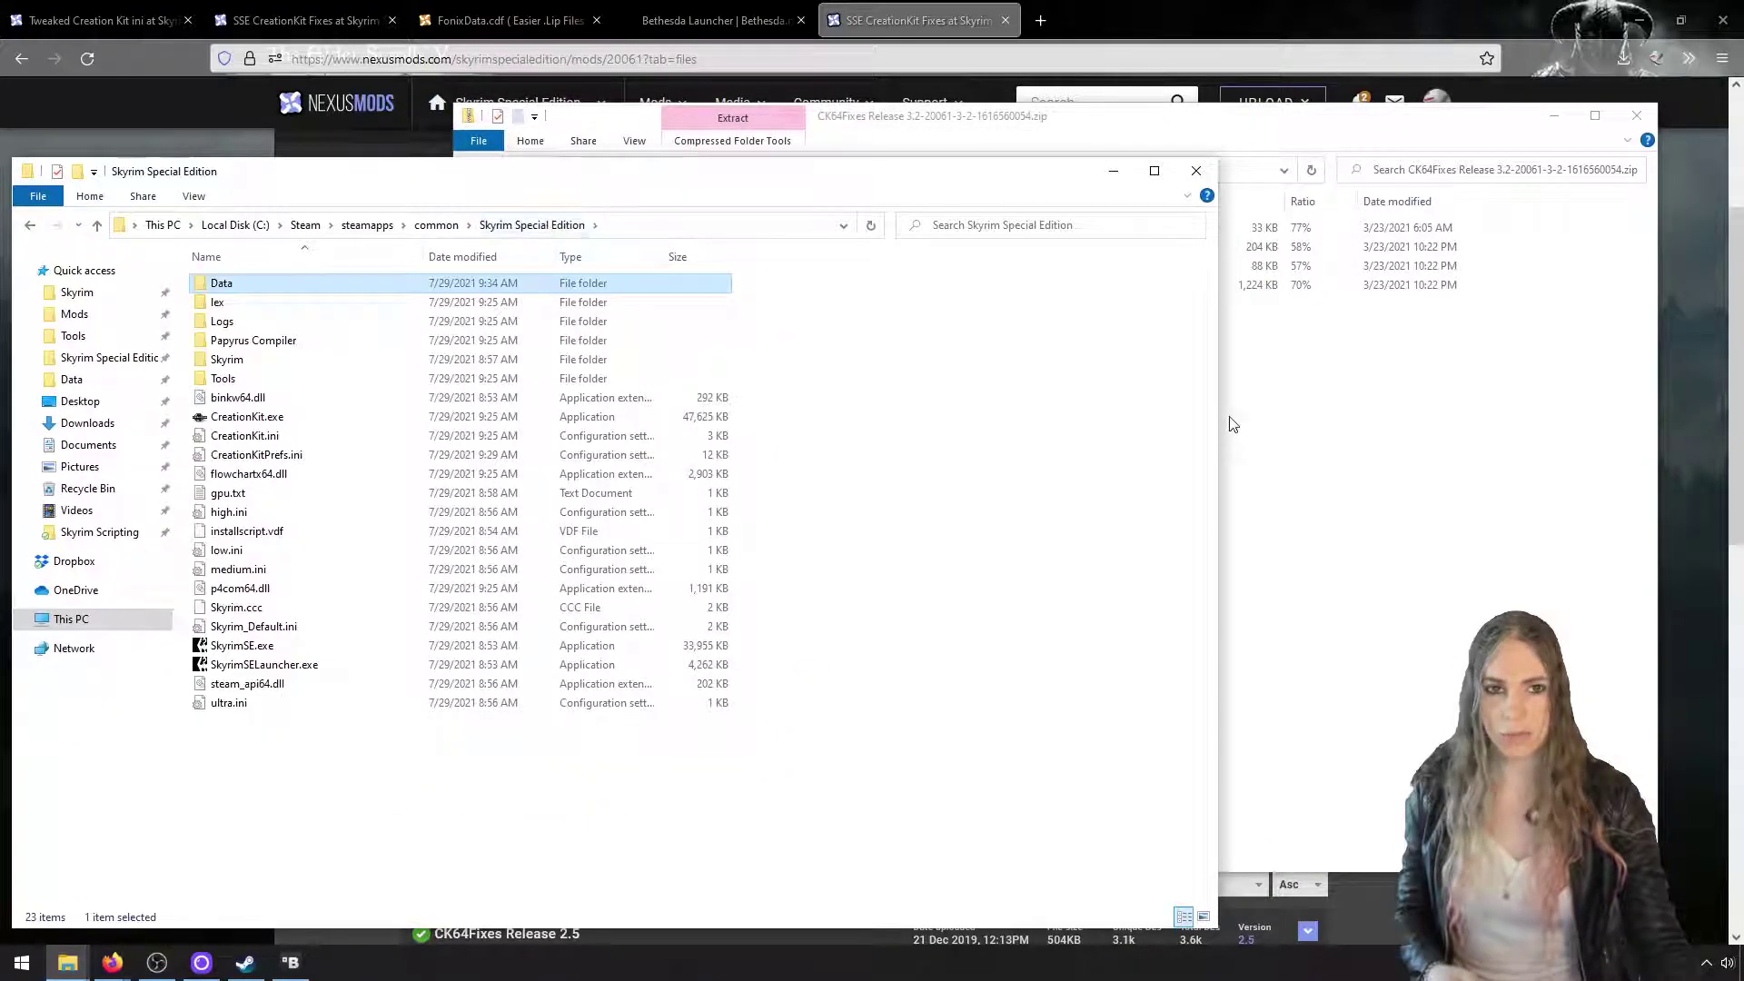
{"action": "left_click", "coordinate": [377, 419]}
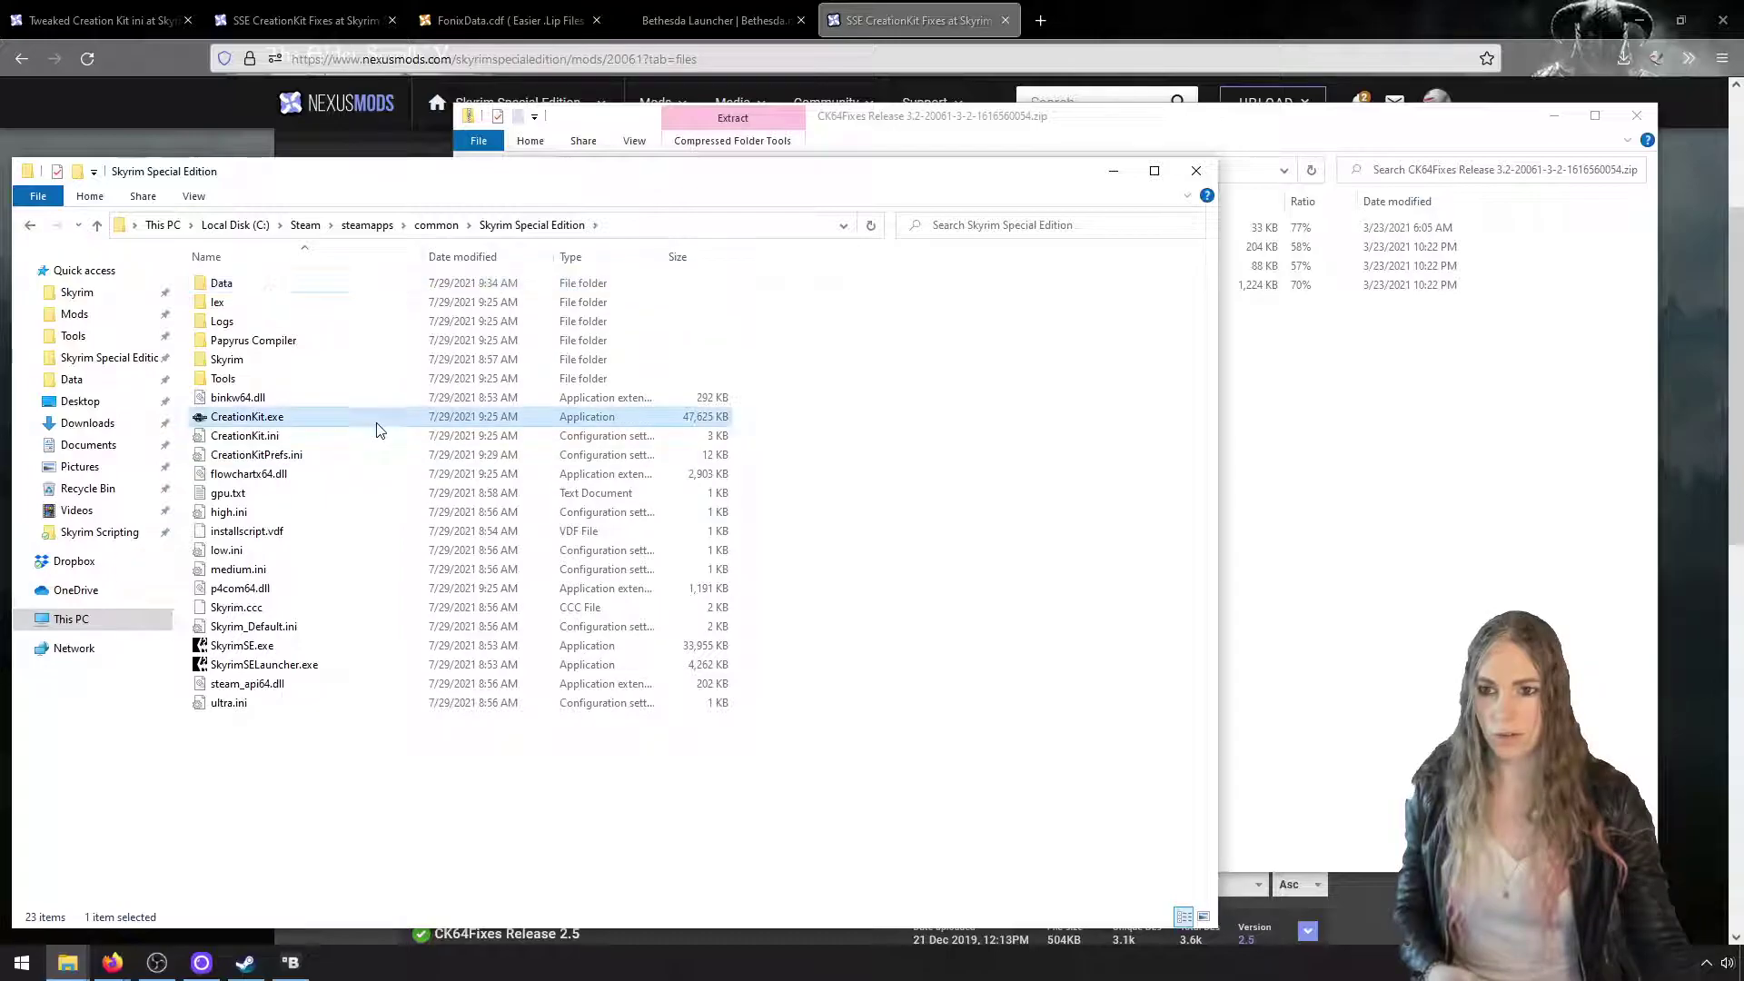
Copy skyrim64_test.ini, tbb.dll, tbbmalloc.dll and winhttp.dll into Skyrim Special Edition, then close the zip
{"action": "left_click", "coordinate": [335, 644]}
{"action": "left_click", "coordinate": [1327, 475]}
{"action": "left_click_drag", "start_coordinate": [951, 377], "coordinate": [362, 761]}
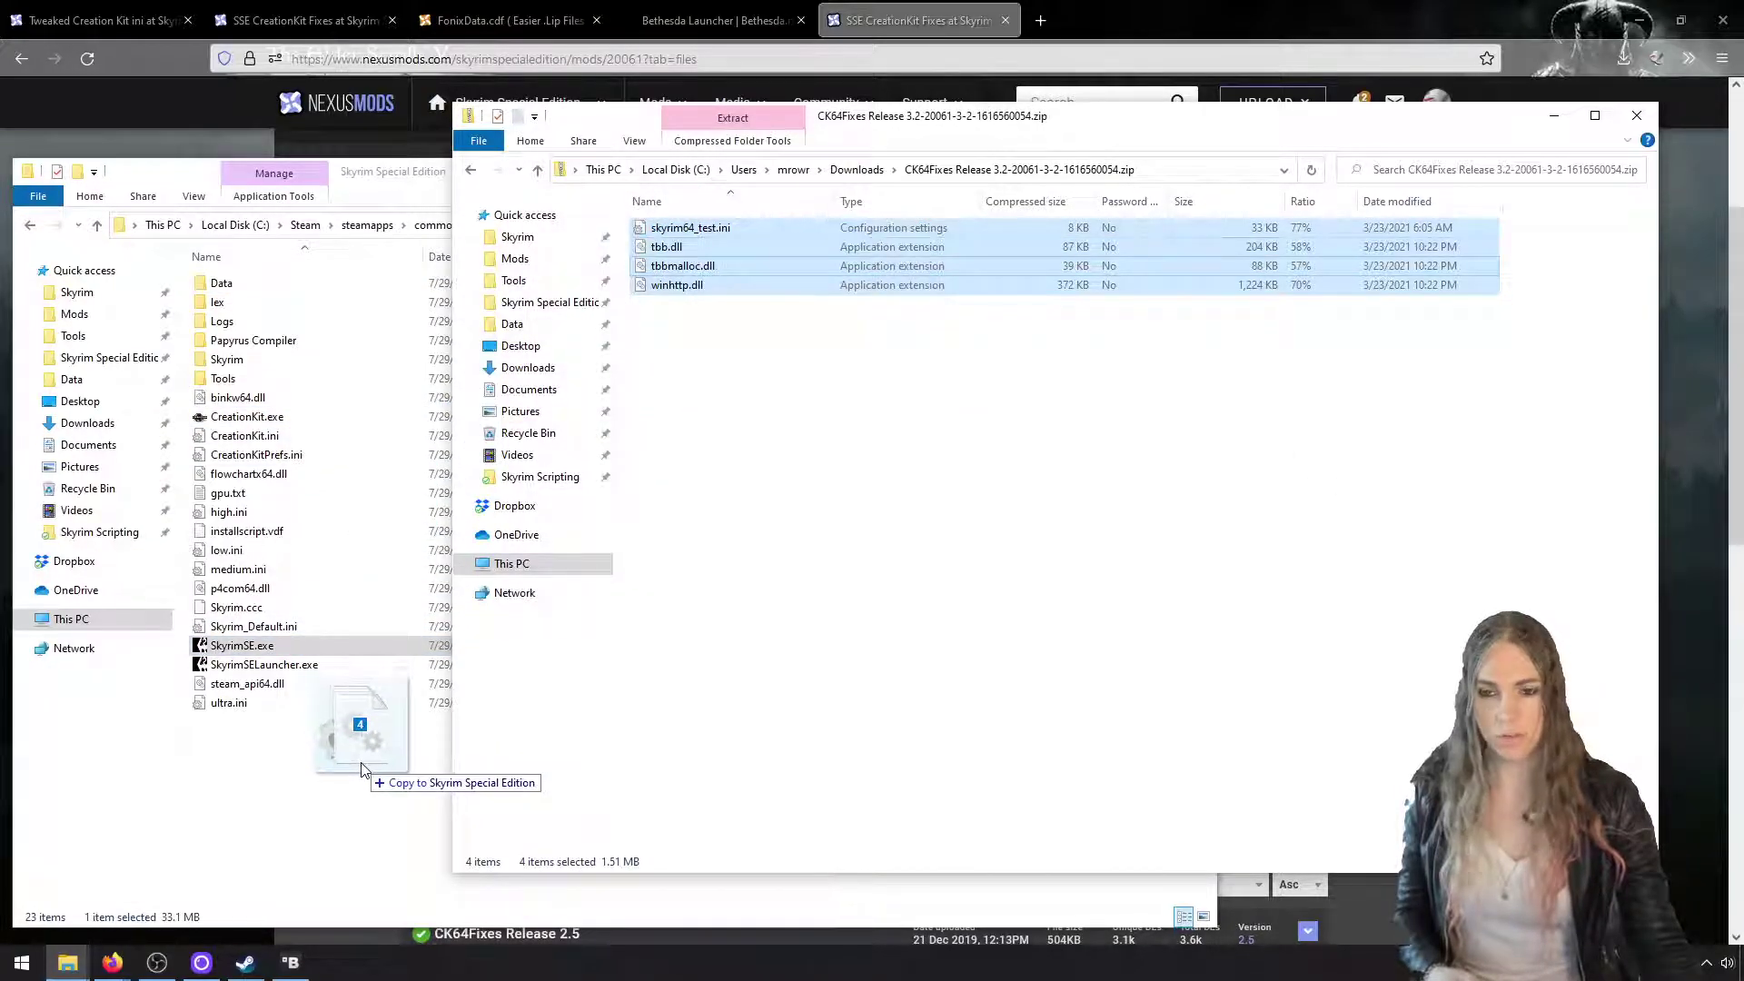
{"action": "left_click_drag", "start_coordinate": [362, 770], "coordinate": [364, 770]}
{"action": "left_click", "coordinate": [1318, 521]}
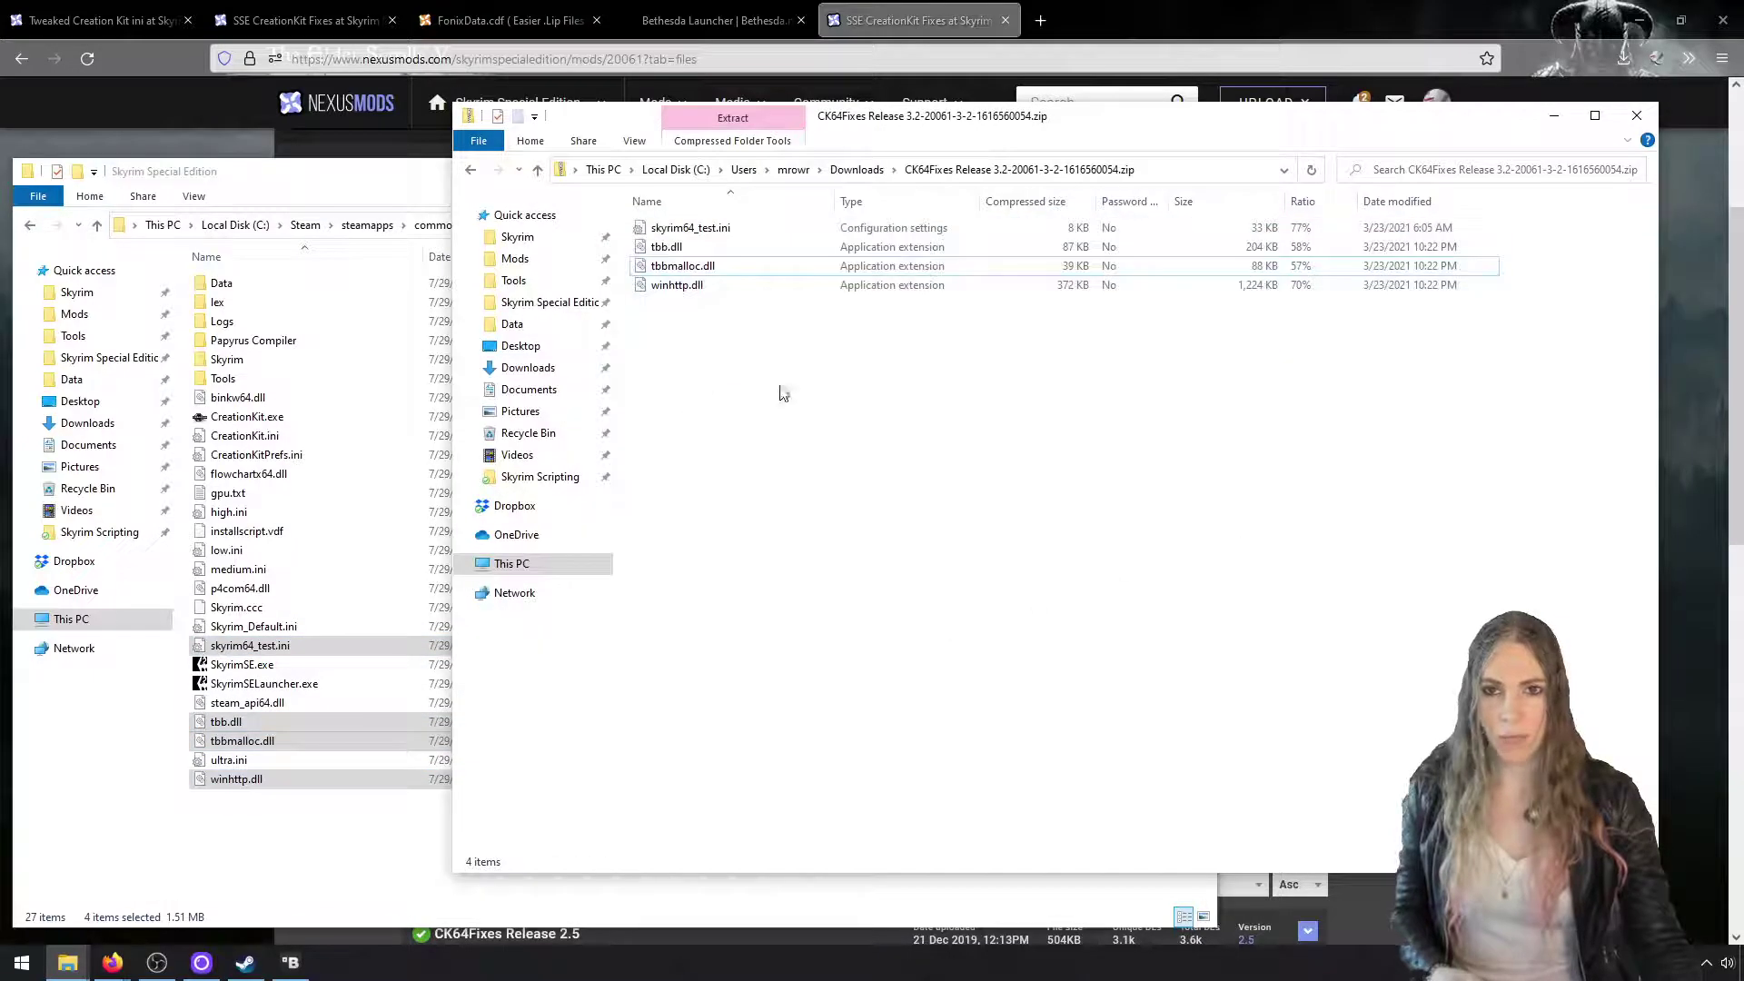
{"action": "left_click", "coordinate": [367, 847]}
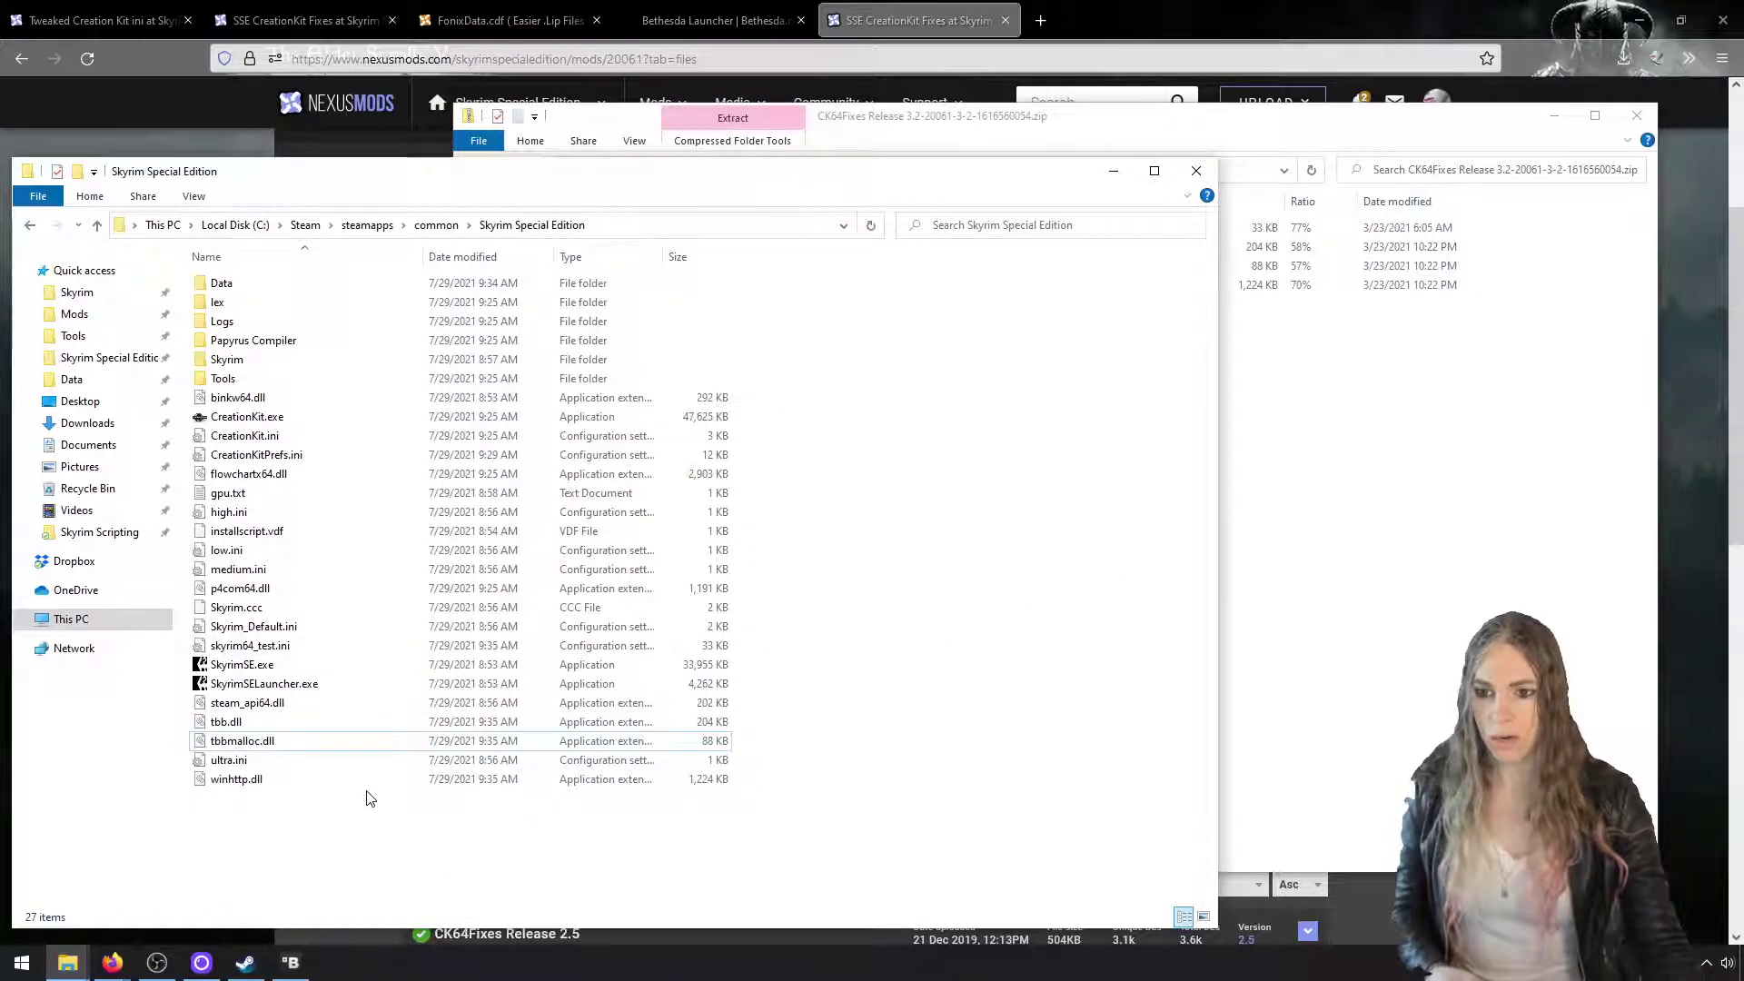
{"action": "left_click", "coordinate": [361, 741]}
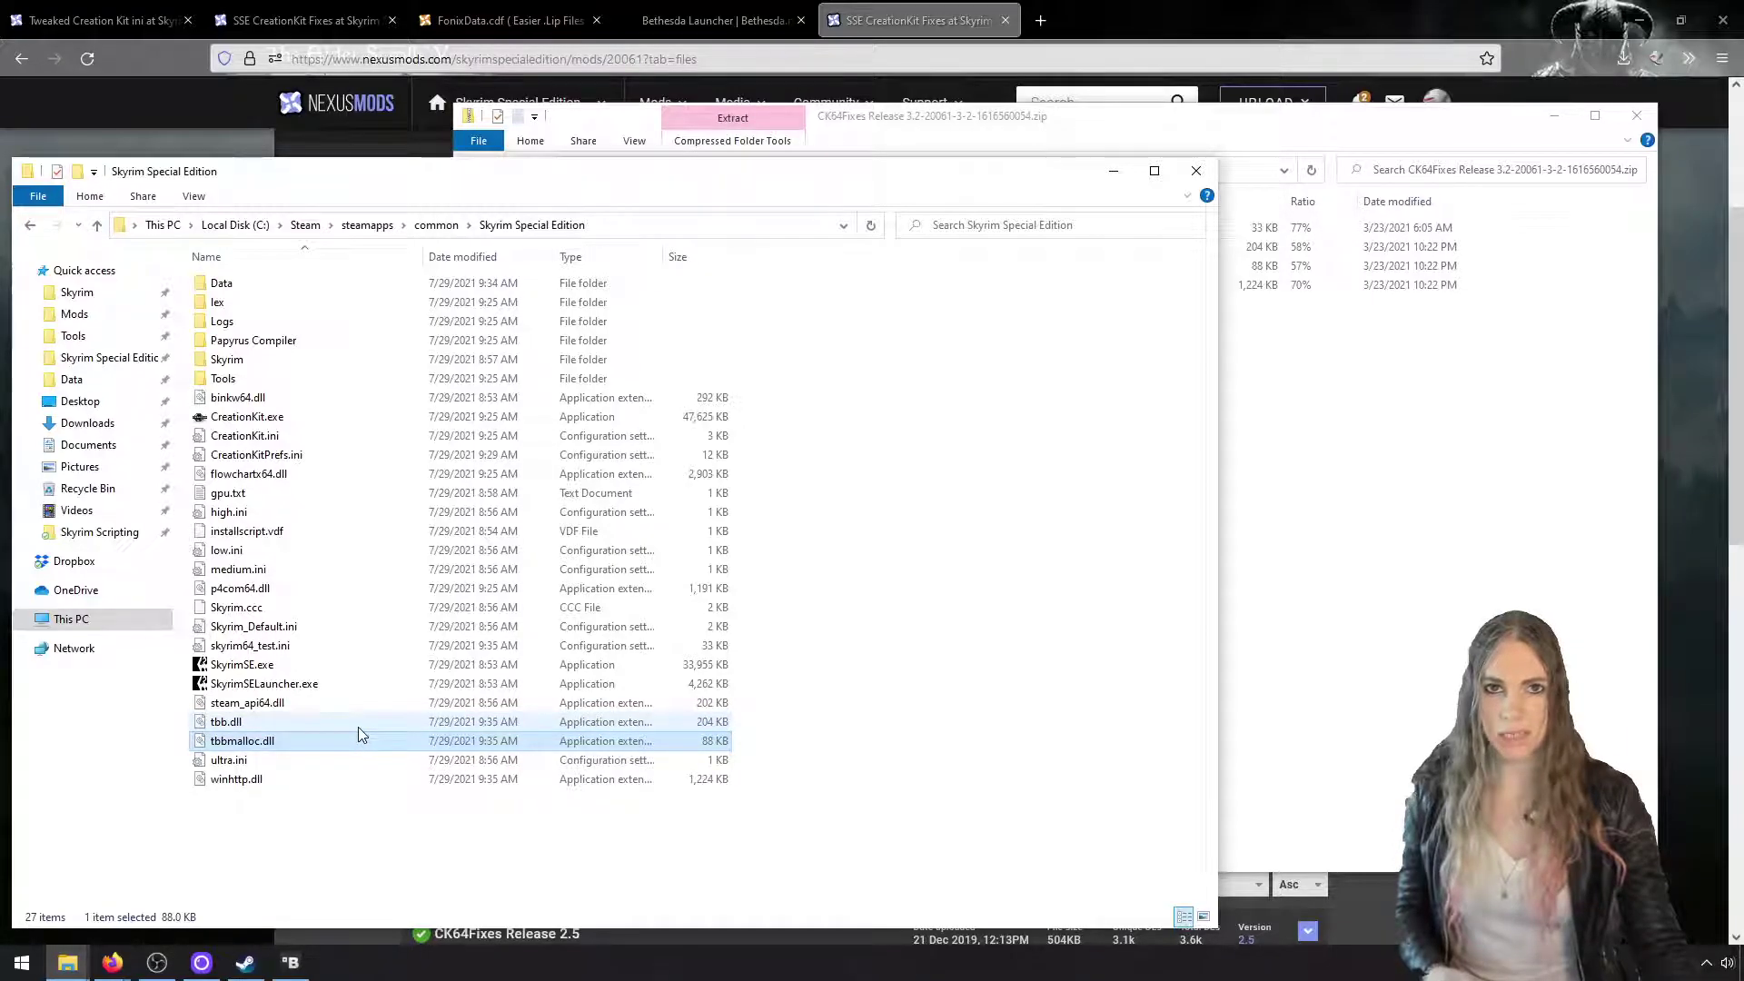
{"action": "mouse_move", "coordinate": [364, 728]}
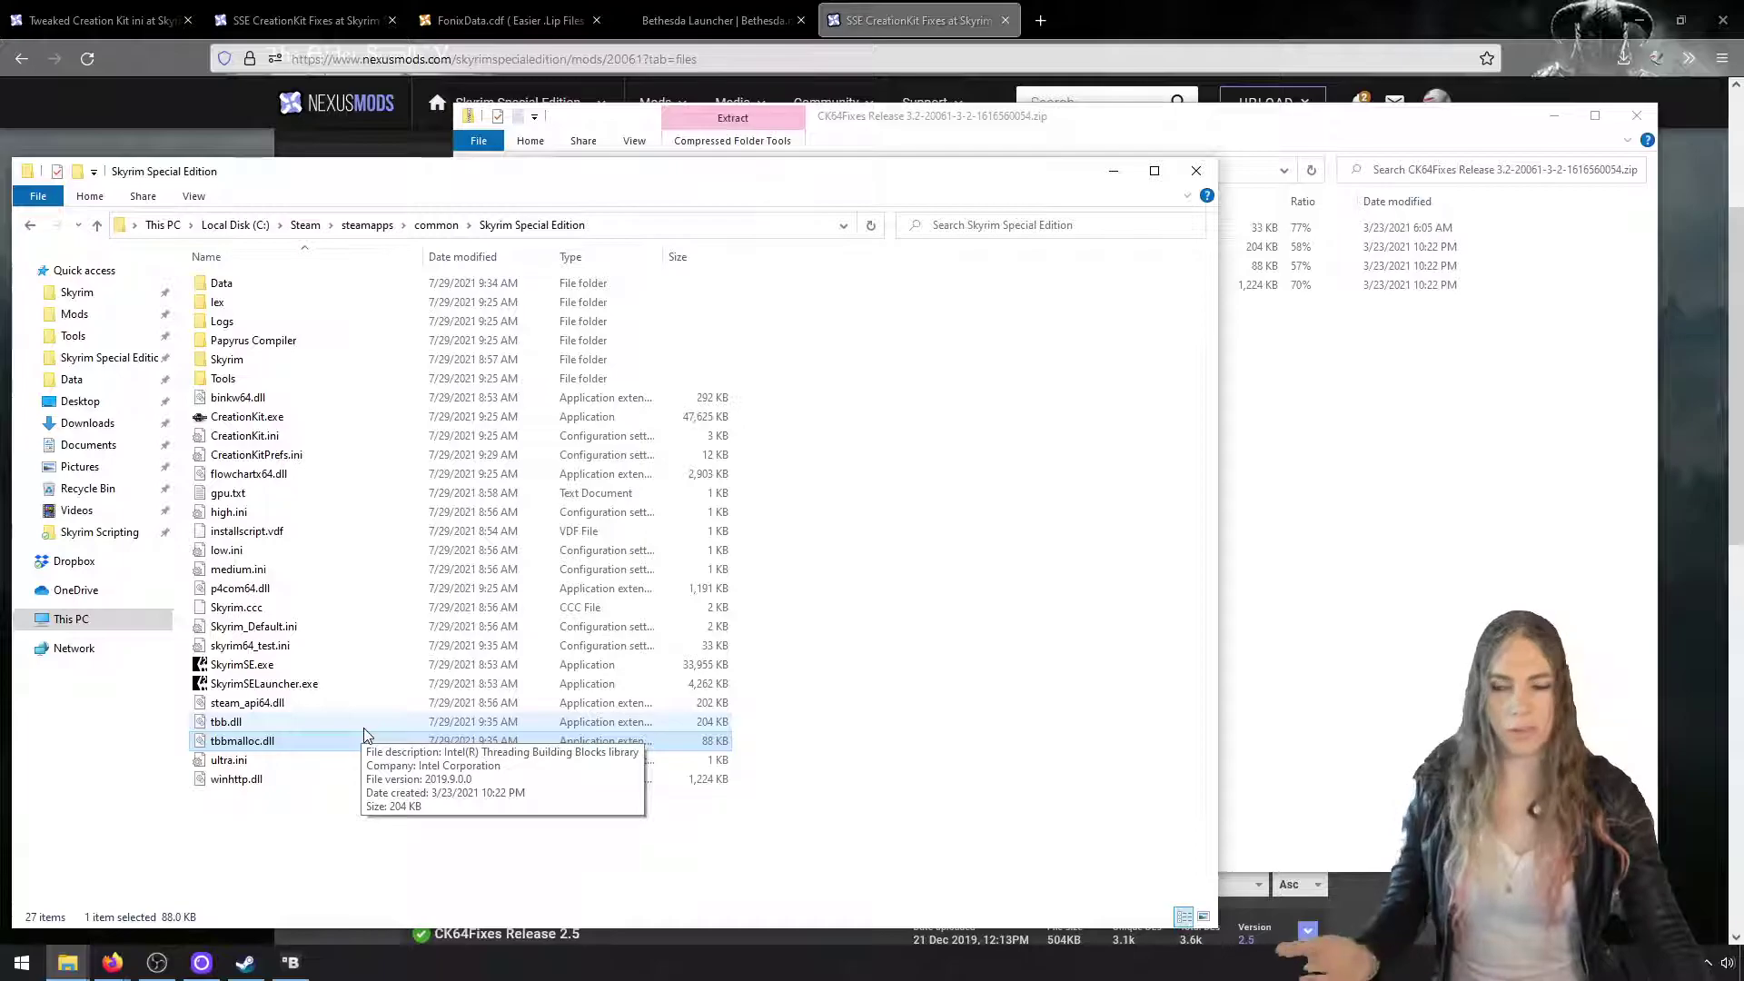
{"action": "left_click", "coordinate": [1321, 534]}
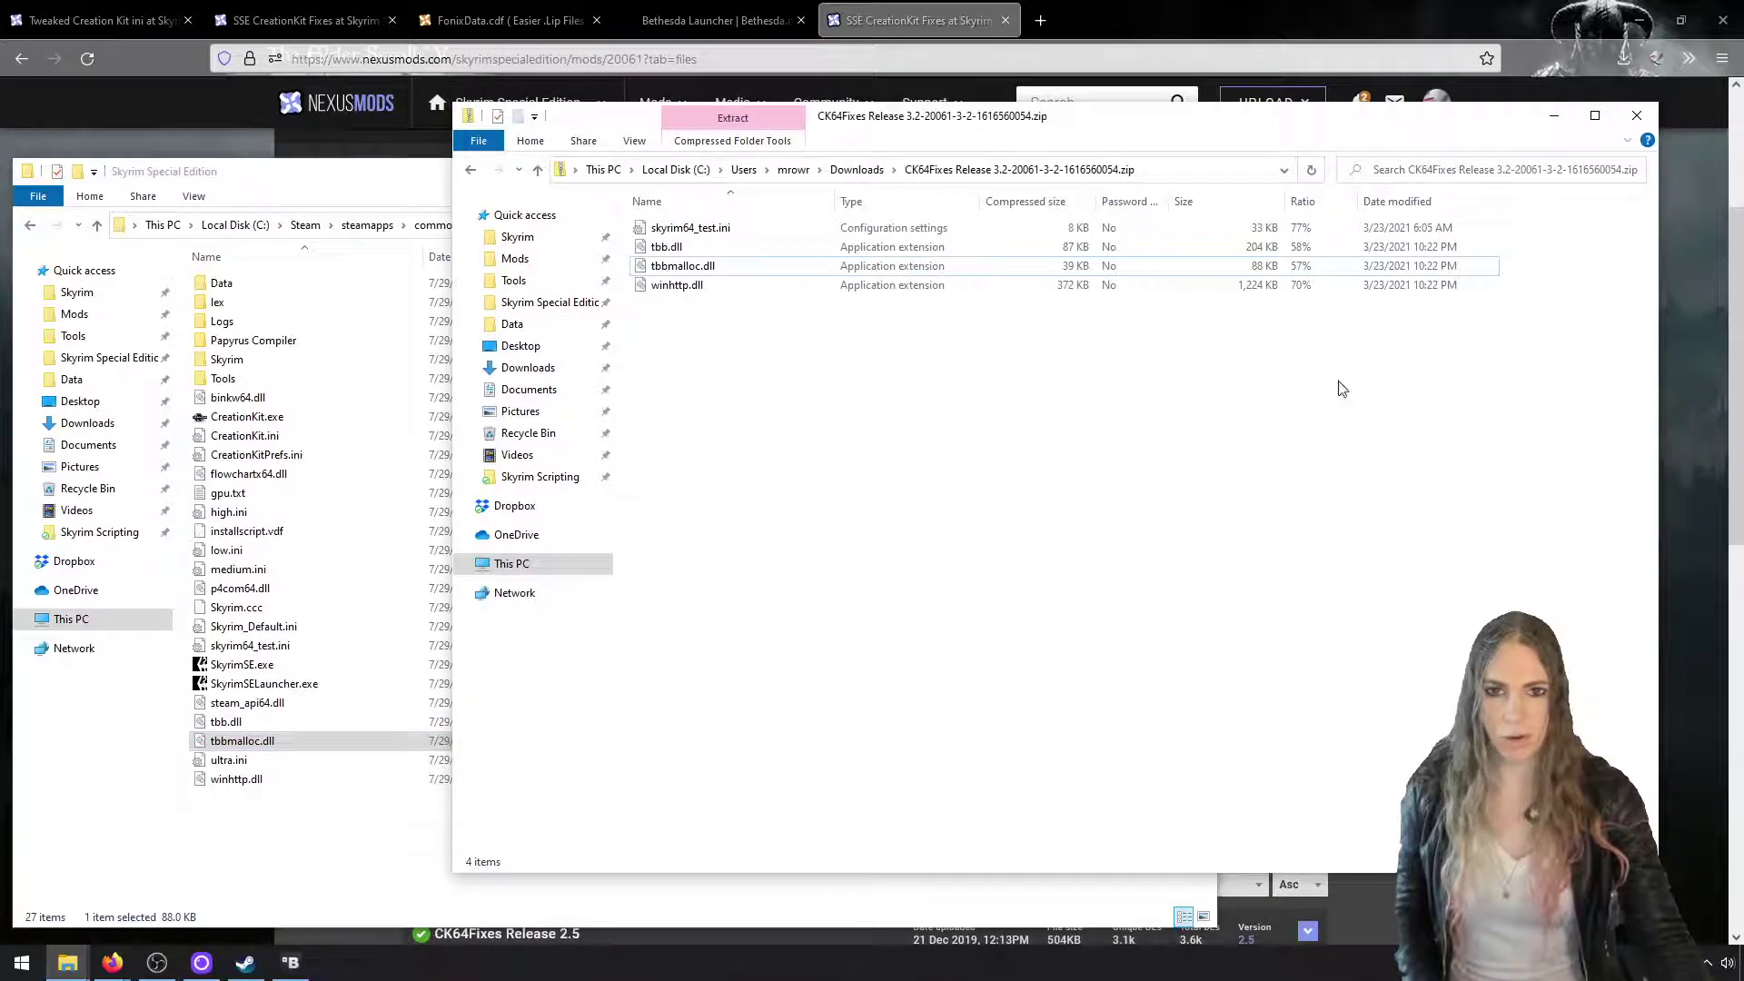
{"action": "left_click", "coordinate": [1636, 115]}
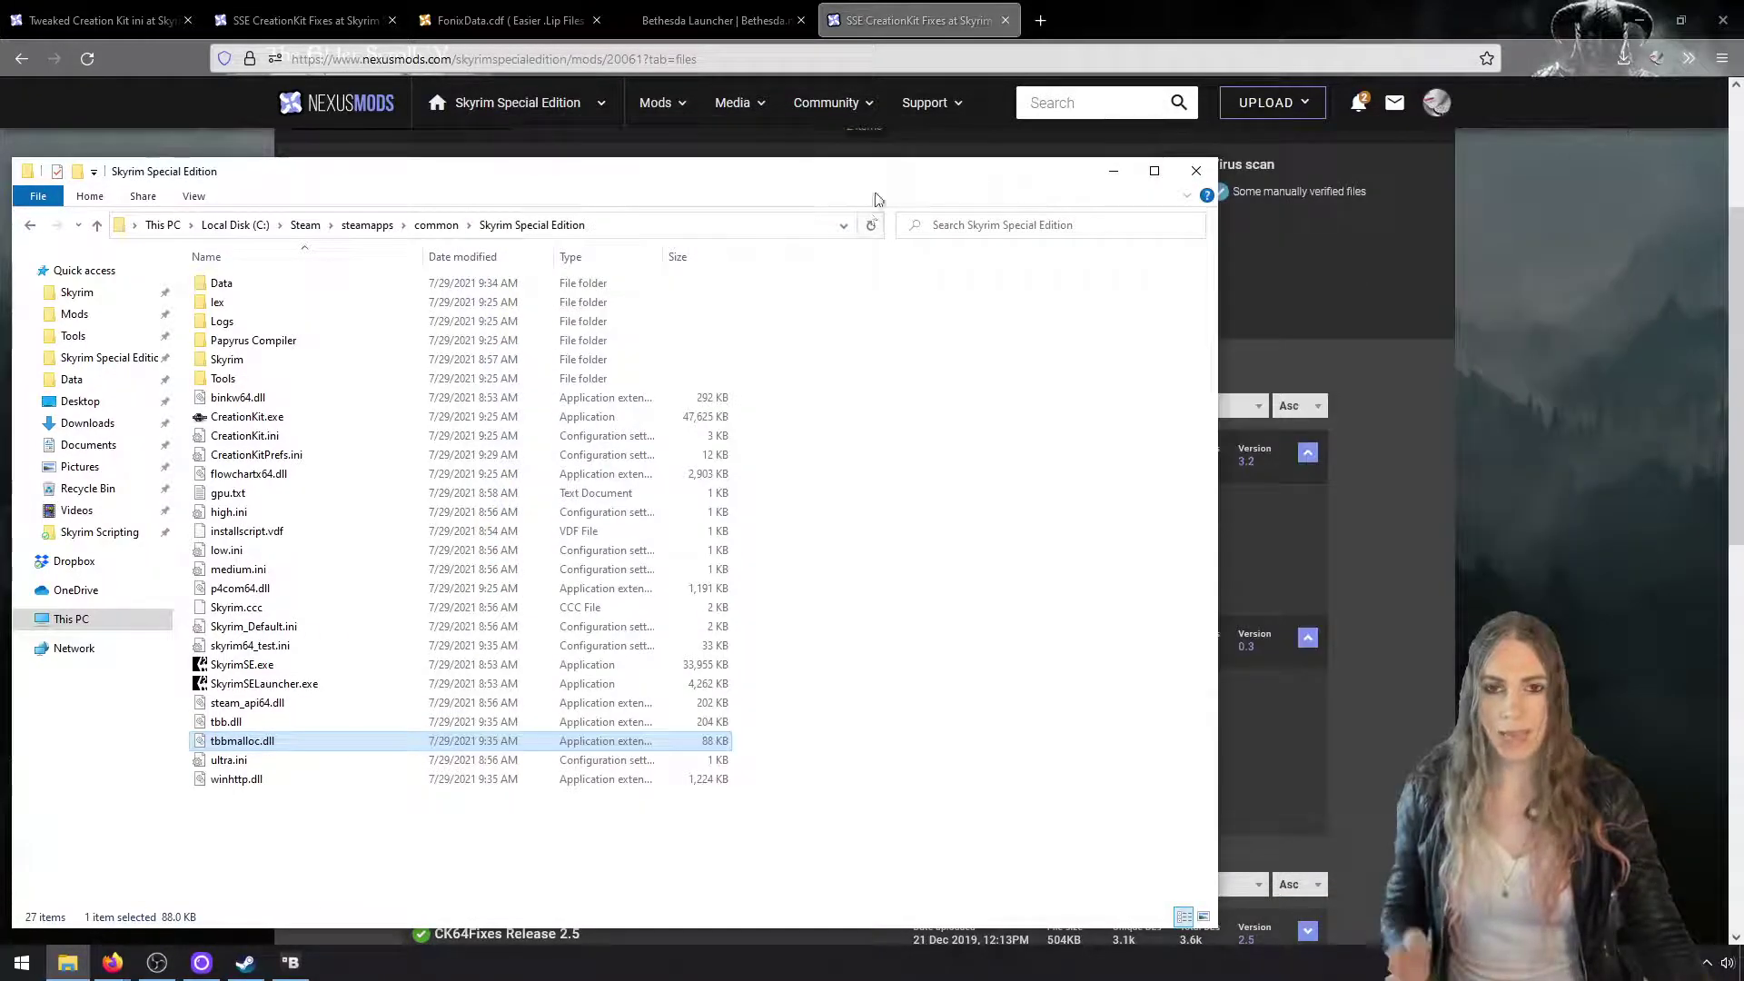
{"action": "left_click_drag", "start_coordinate": [893, 182], "coordinate": [1133, 152]}
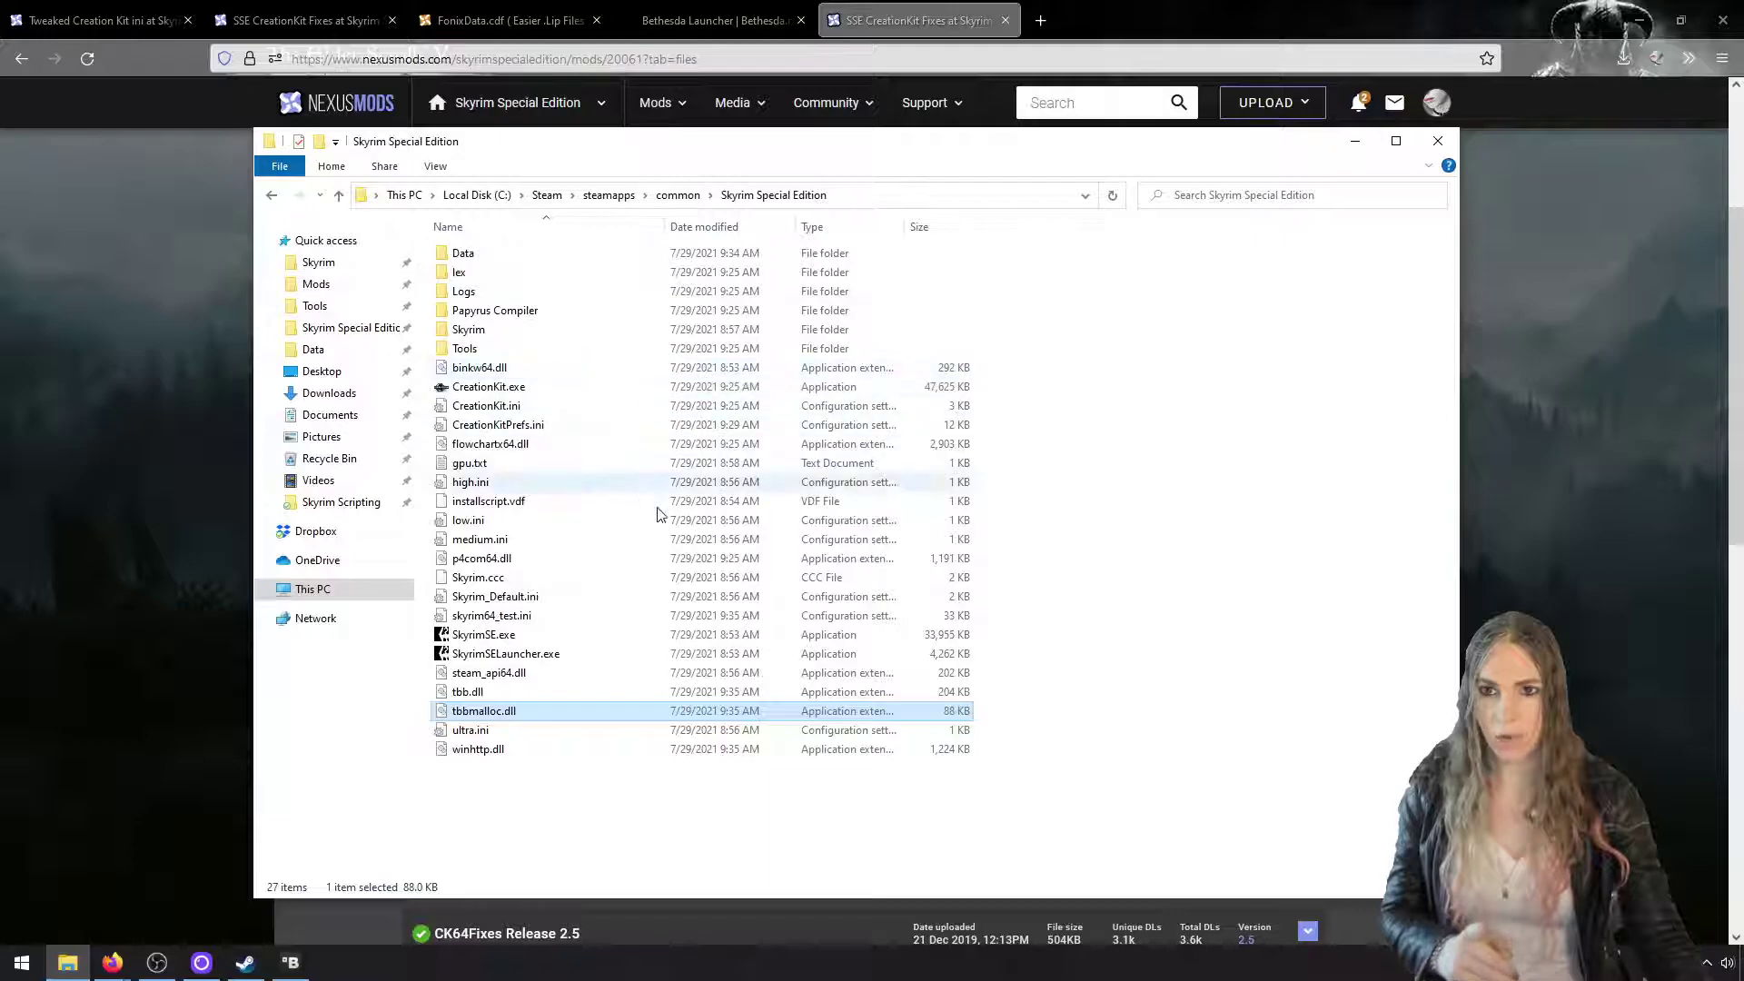
Turn a new text document into CreationKitCustom.ini, accept the extension change, and edit it in Notepad
{"action": "right_click", "coordinate": [636, 830]}
{"action": "left_click", "coordinate": [521, 676]}
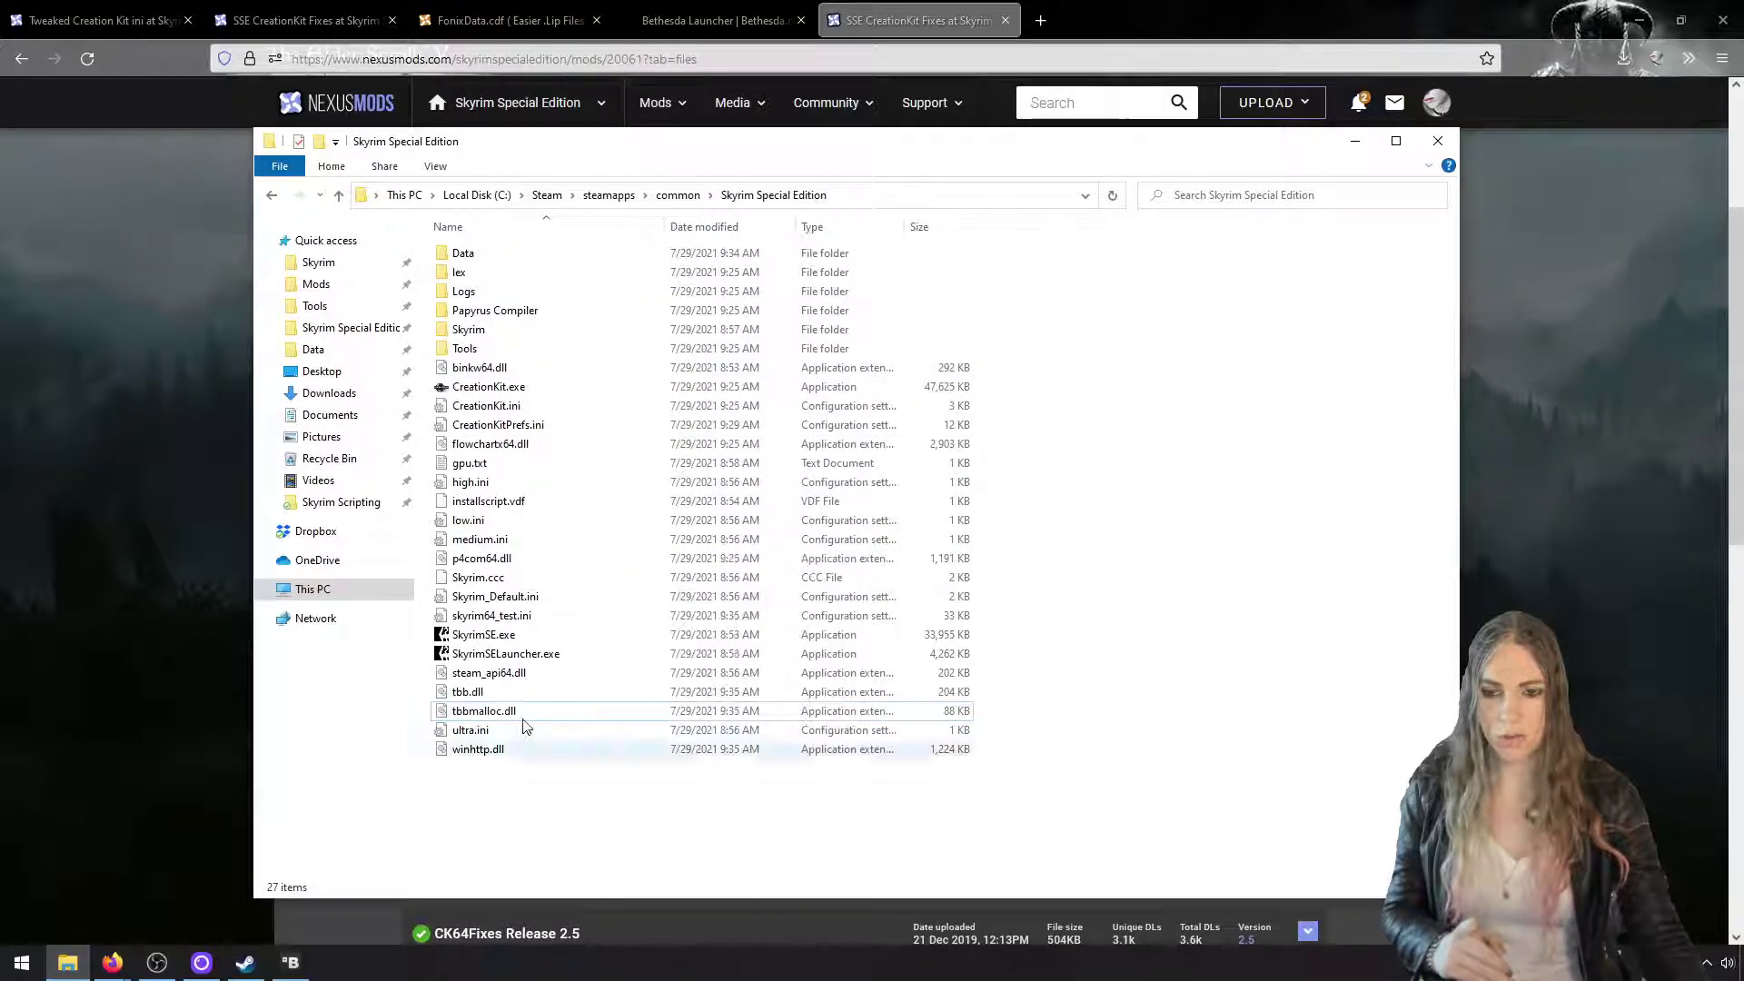
{"action": "right_click", "coordinate": [591, 793]}
{"action": "mouse_move", "coordinate": [680, 756]}
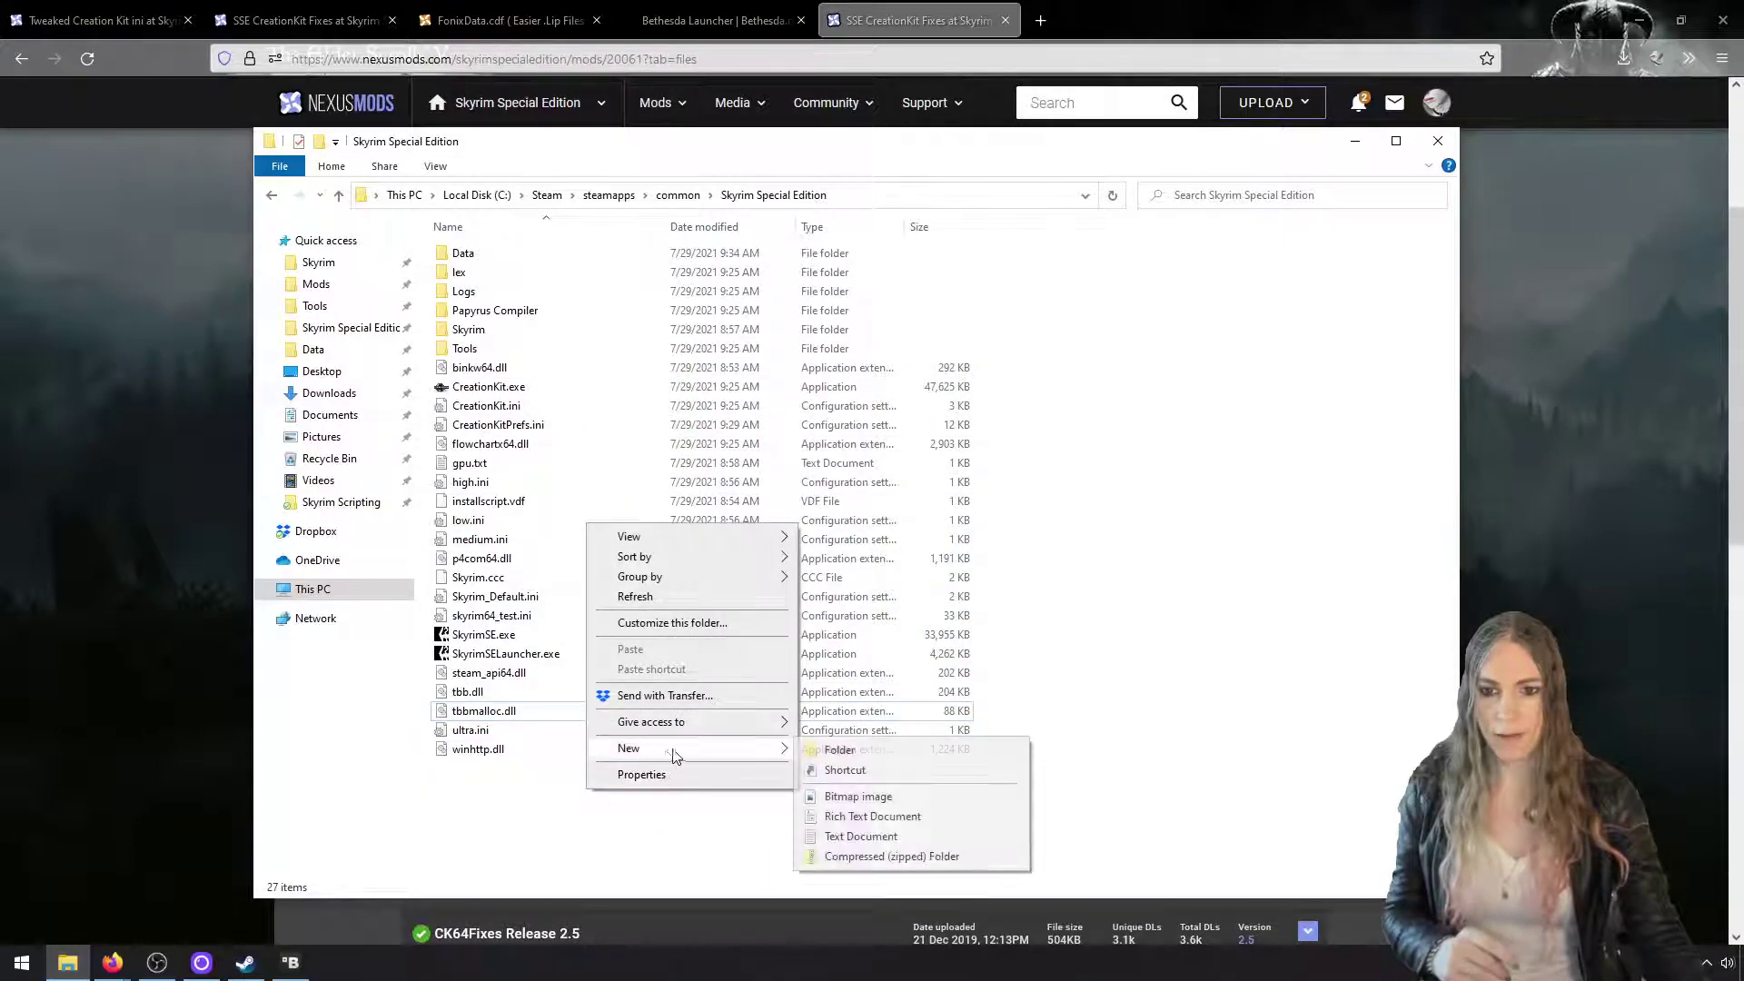
{"action": "left_click", "coordinate": [861, 836]}
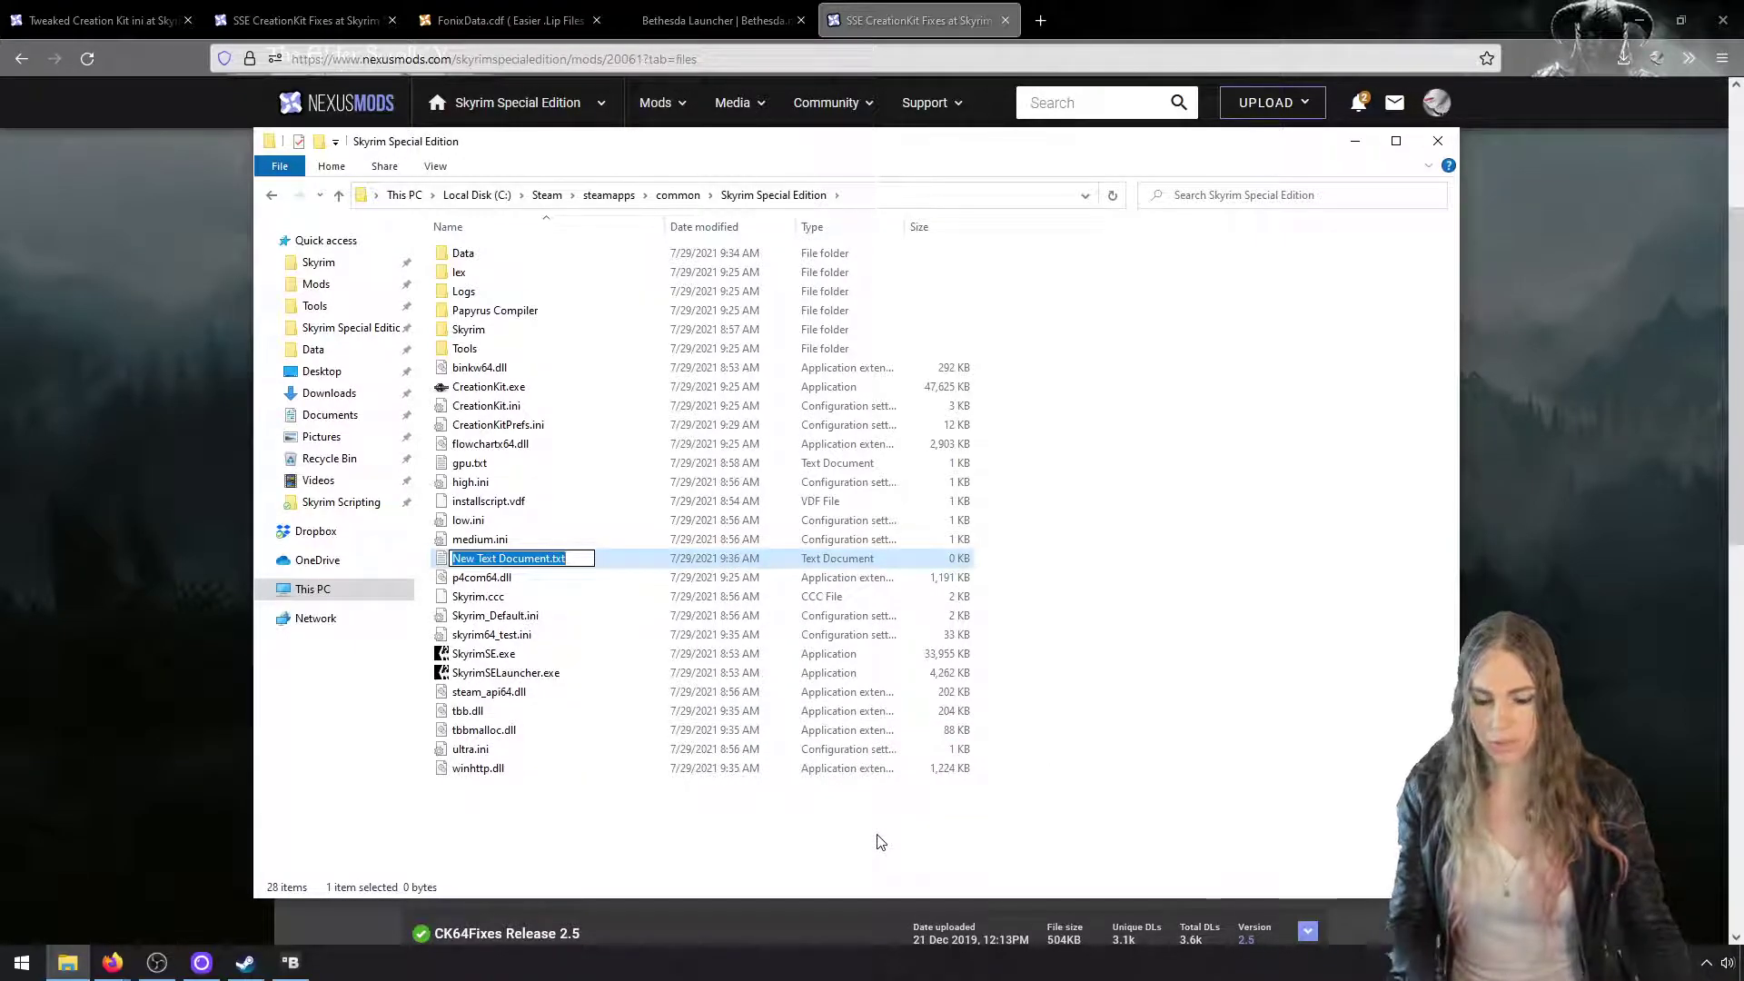
{"action": "key", "text": "BackSpace"}
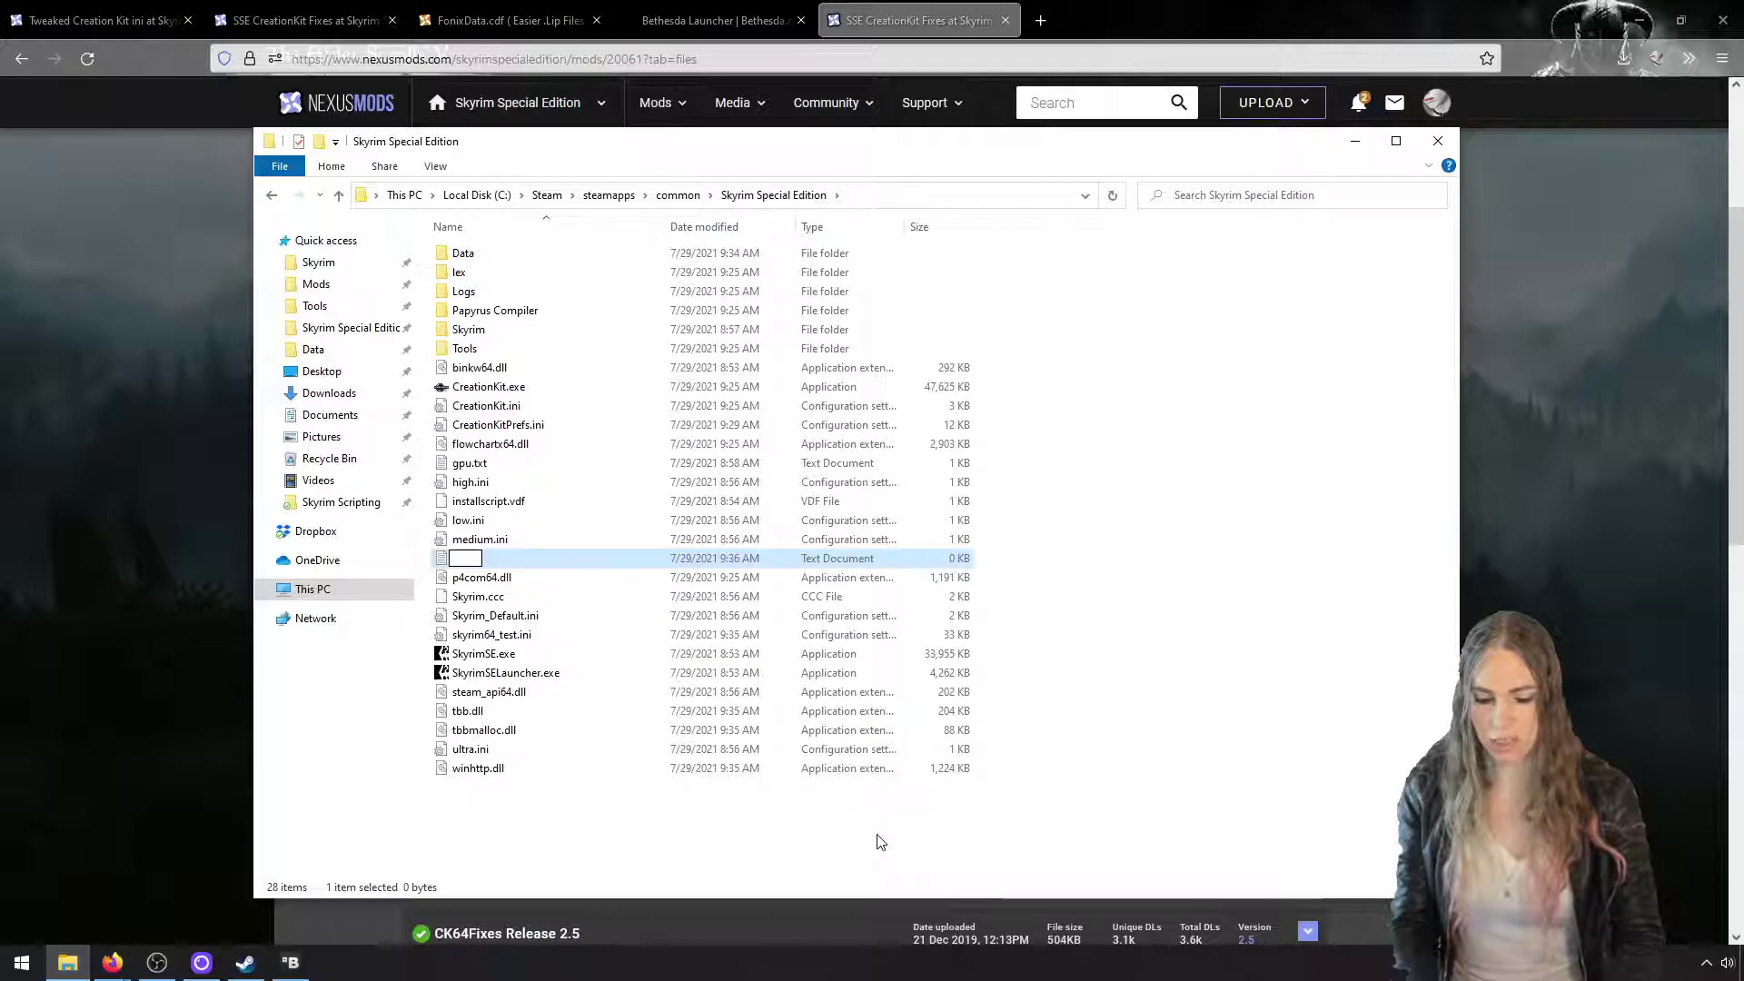
{"action": "type", "text": "CreationKitCustom.ini"}
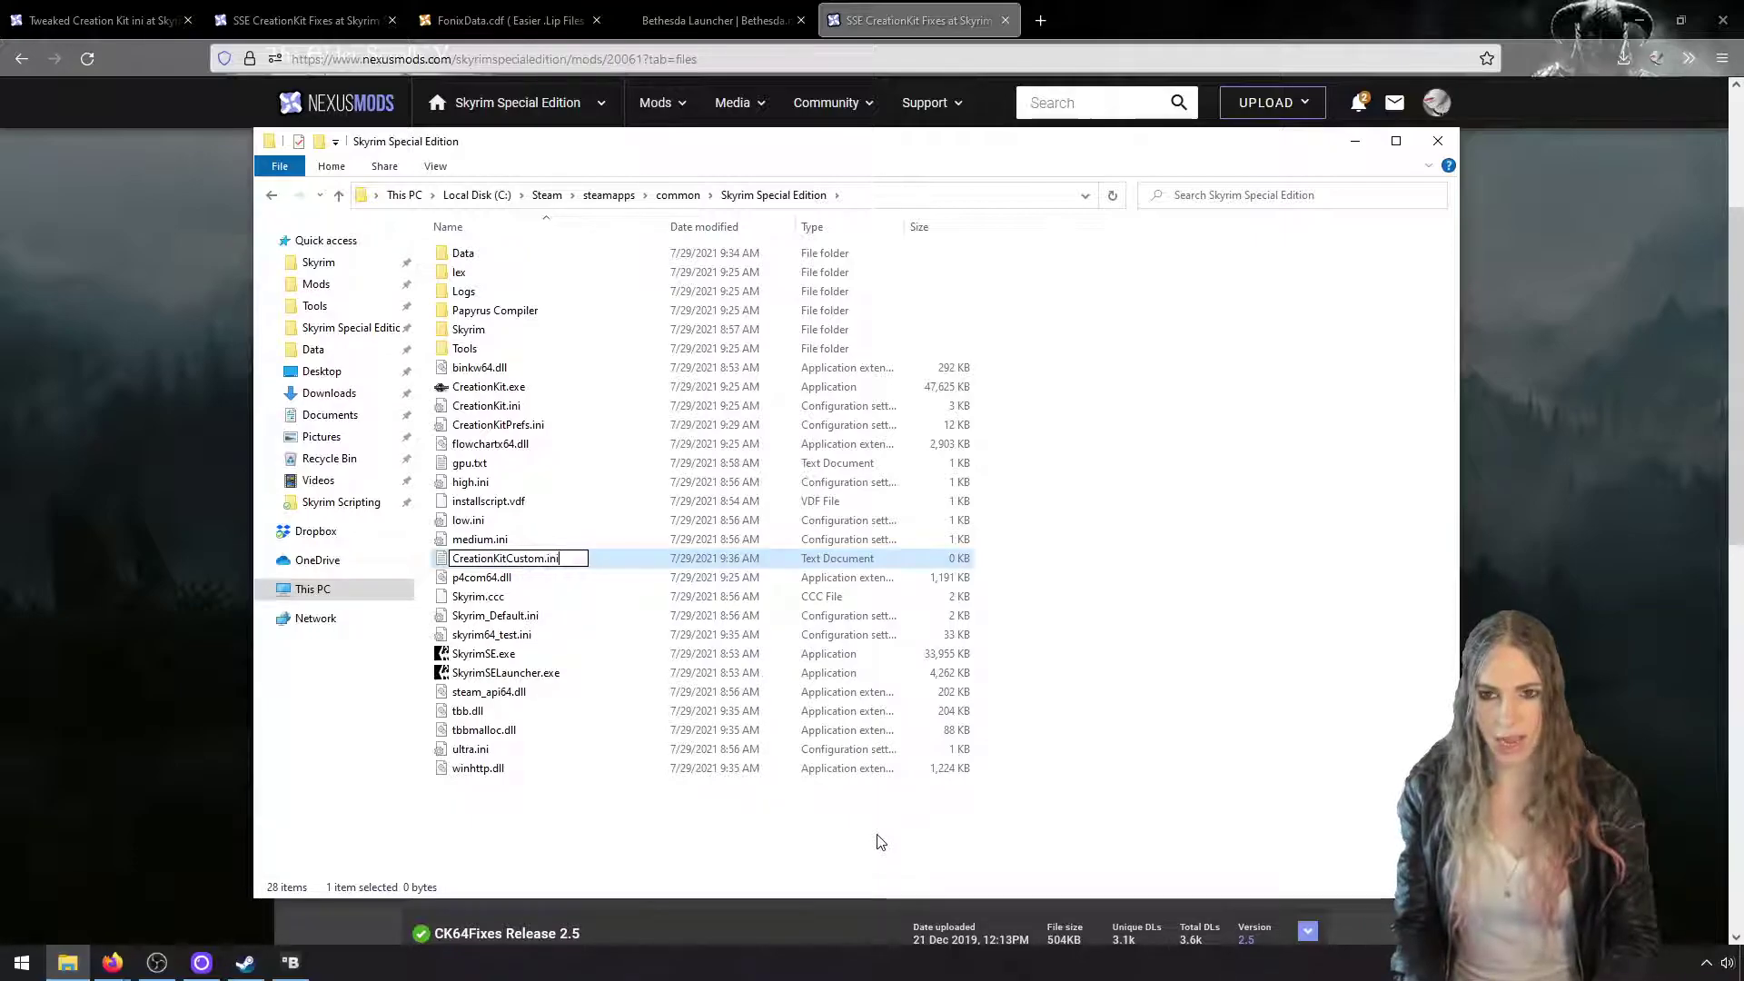
{"action": "key", "text": "Return"}
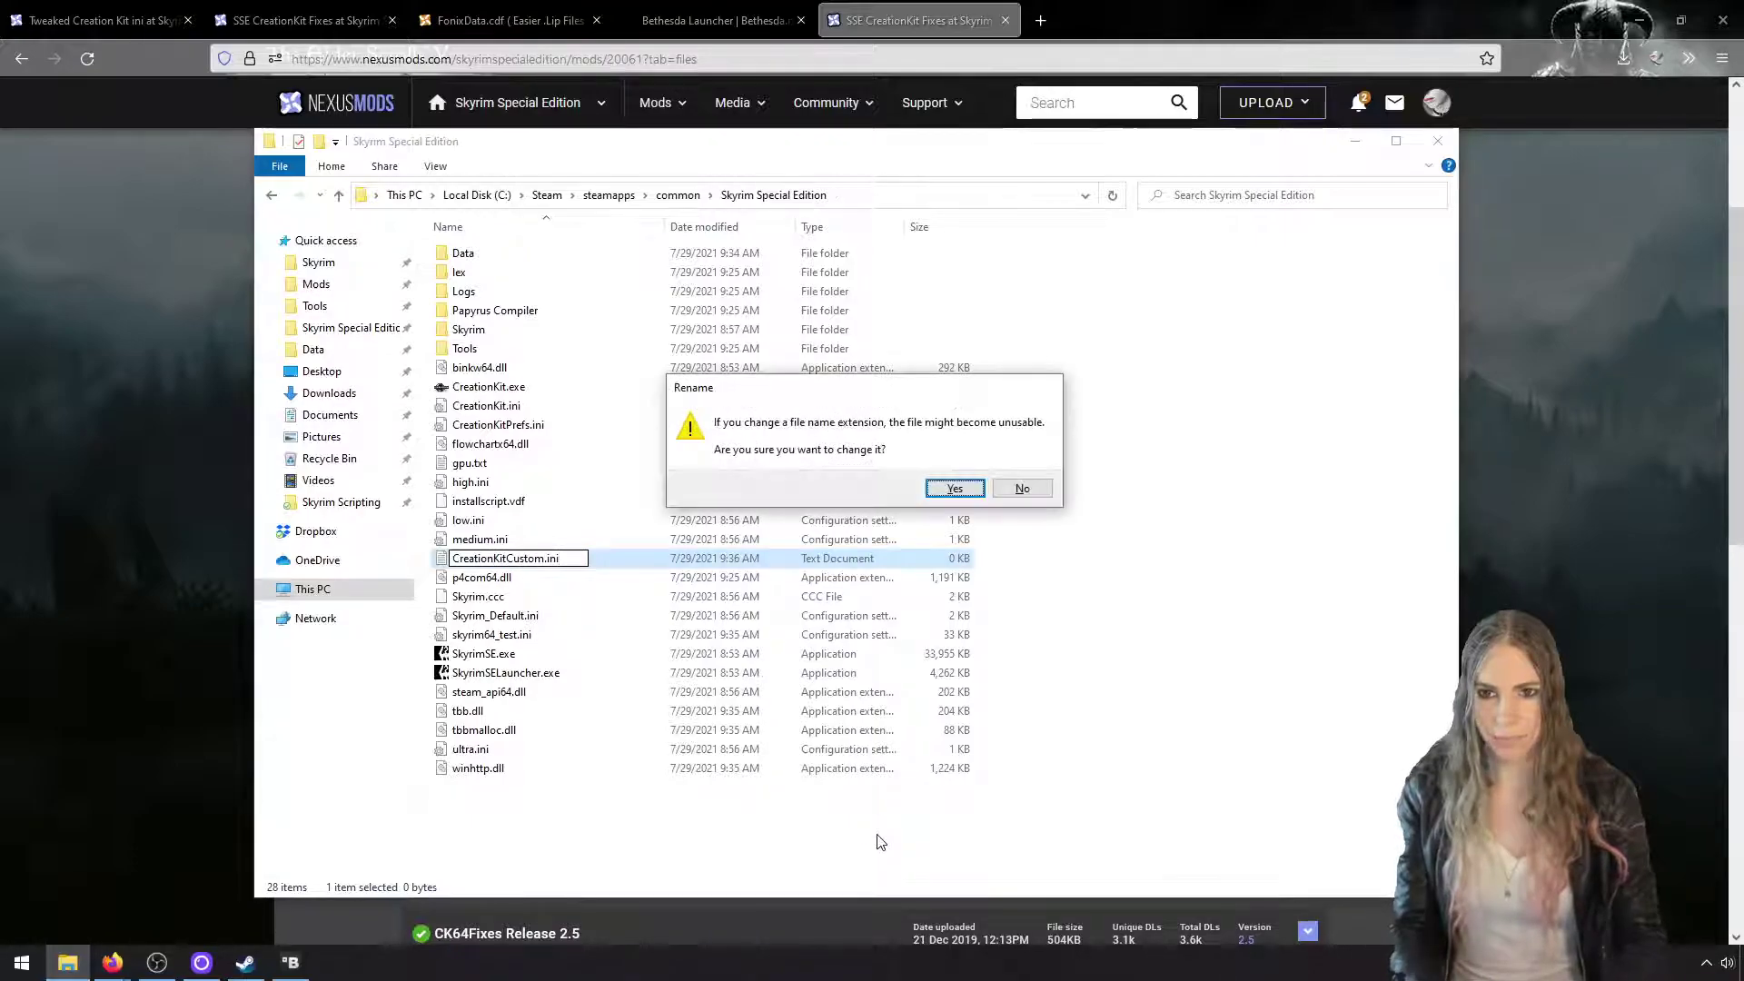
{"action": "left_click", "coordinate": [955, 488]}
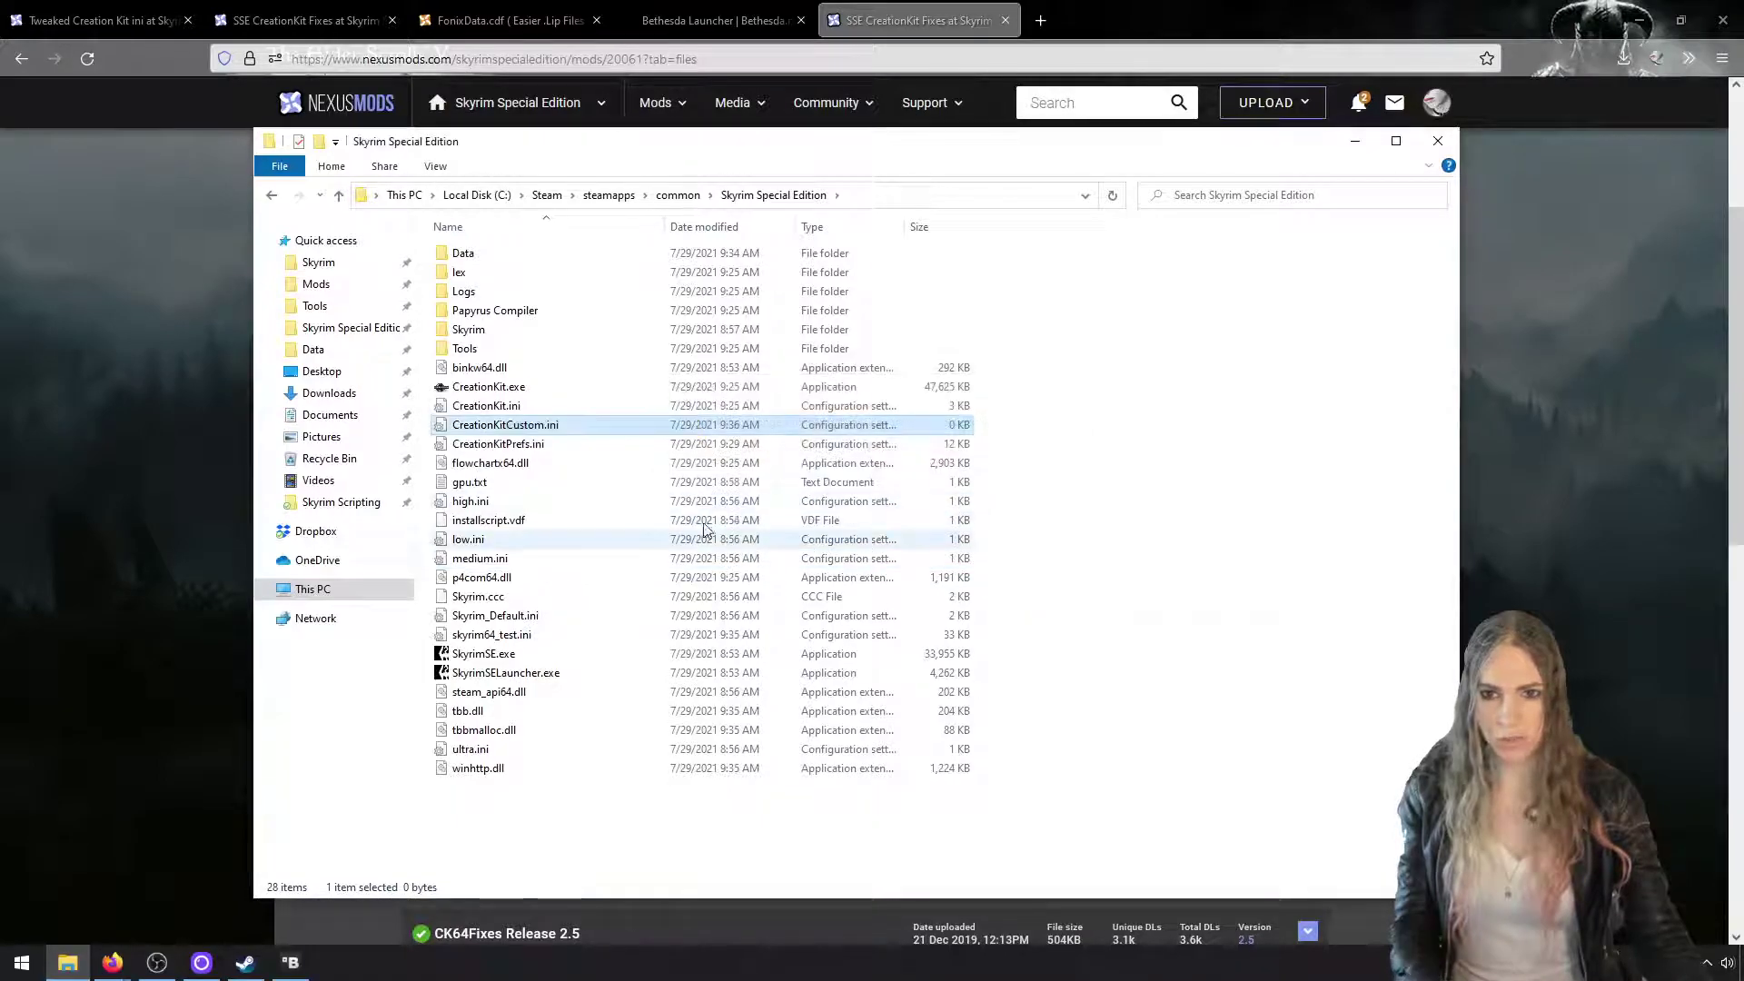
{"action": "right_click", "coordinate": [623, 435]}
{"action": "left_click", "coordinate": [687, 481]}
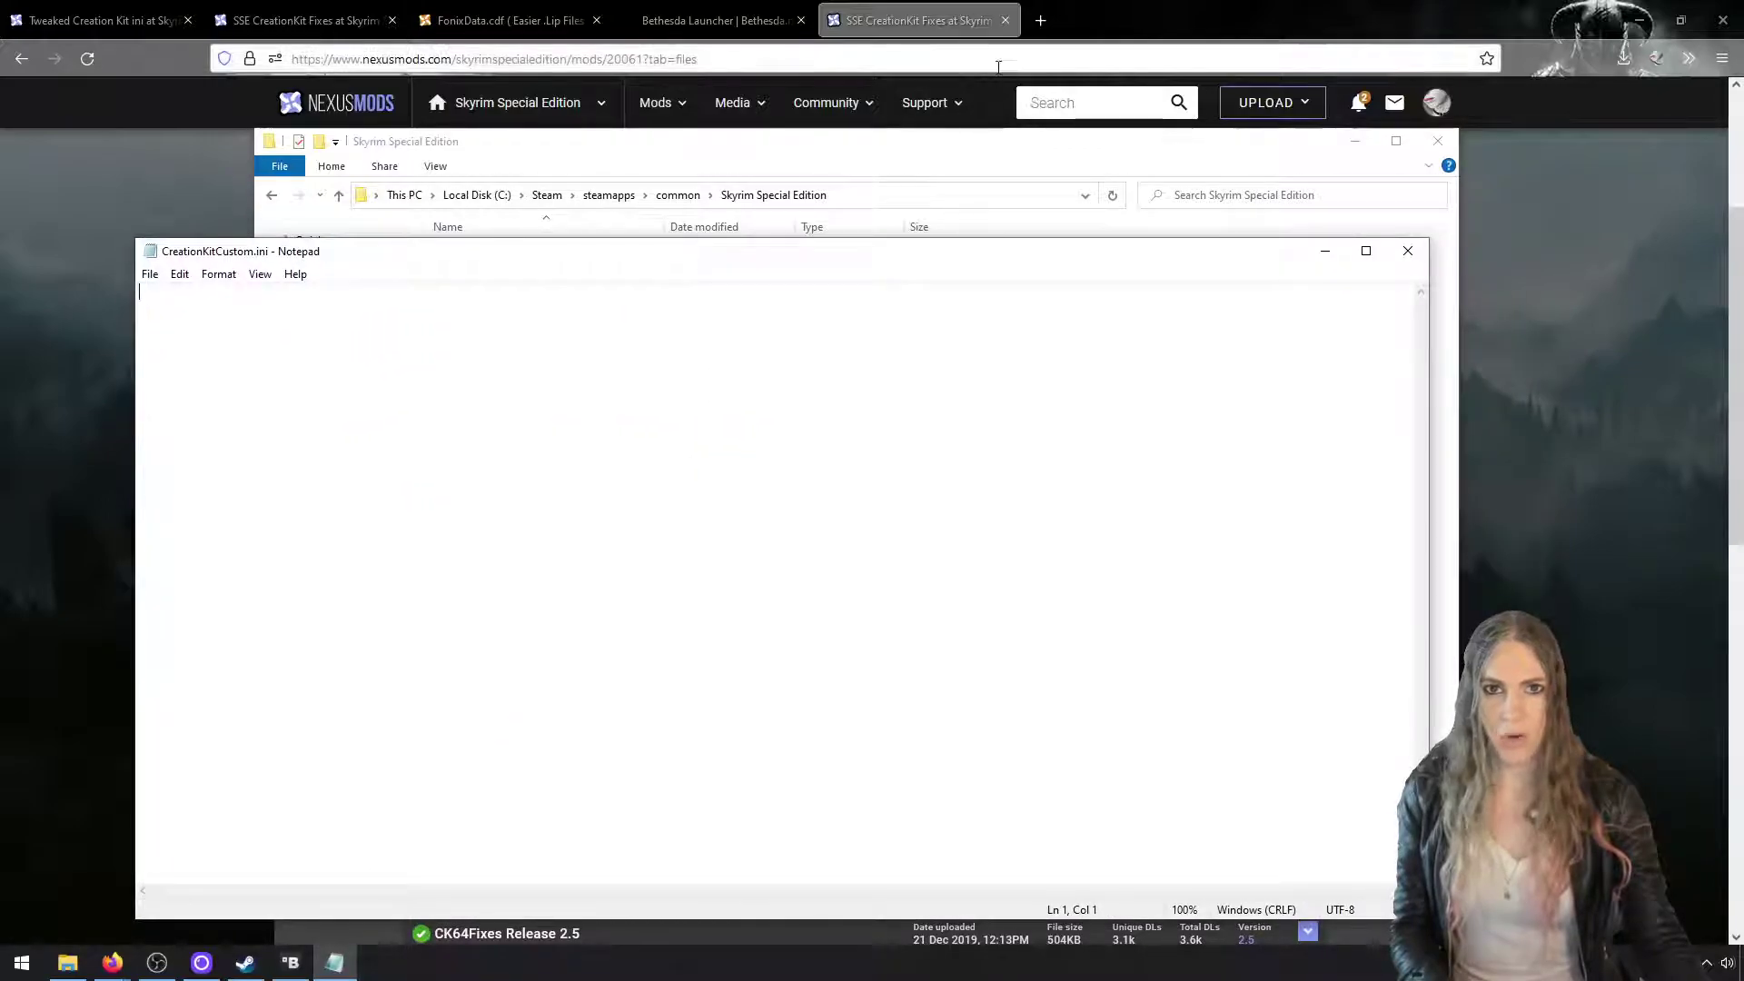
Google 'skyrim tweaked creation kit ini' and open the Tweaked Creation Kit ini mod page
{"action": "left_click", "coordinate": [999, 60]}
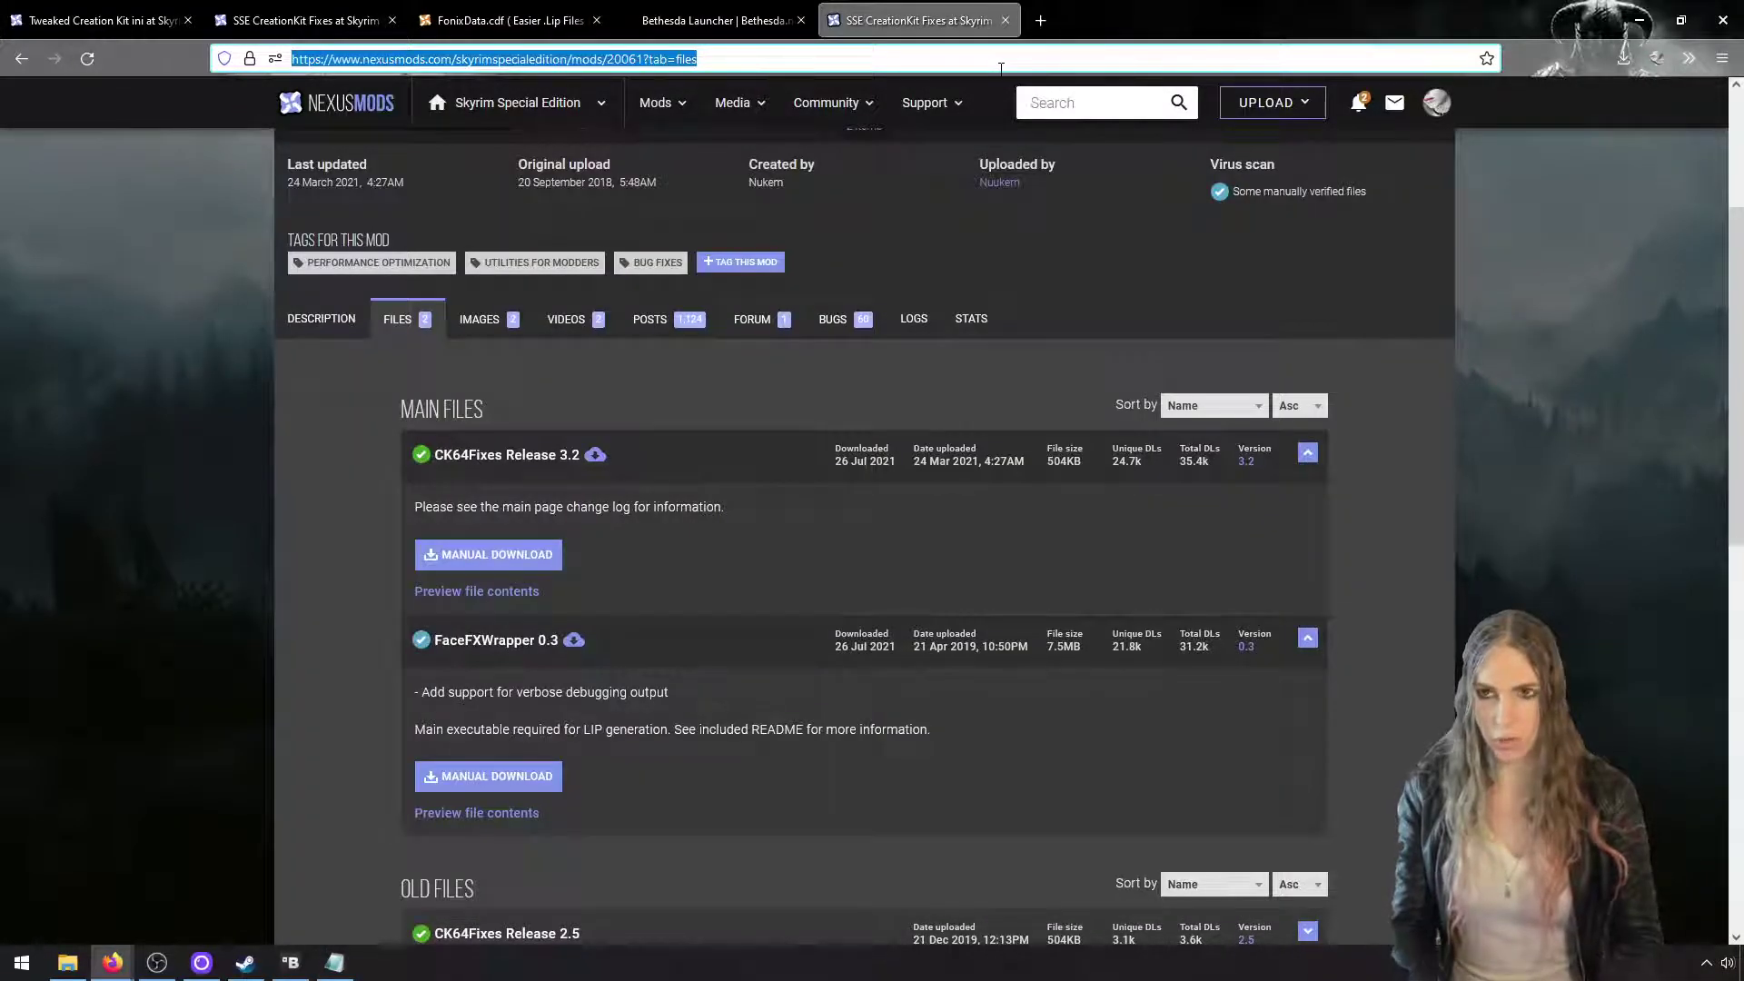
{"action": "type", "text": "skyrim"}
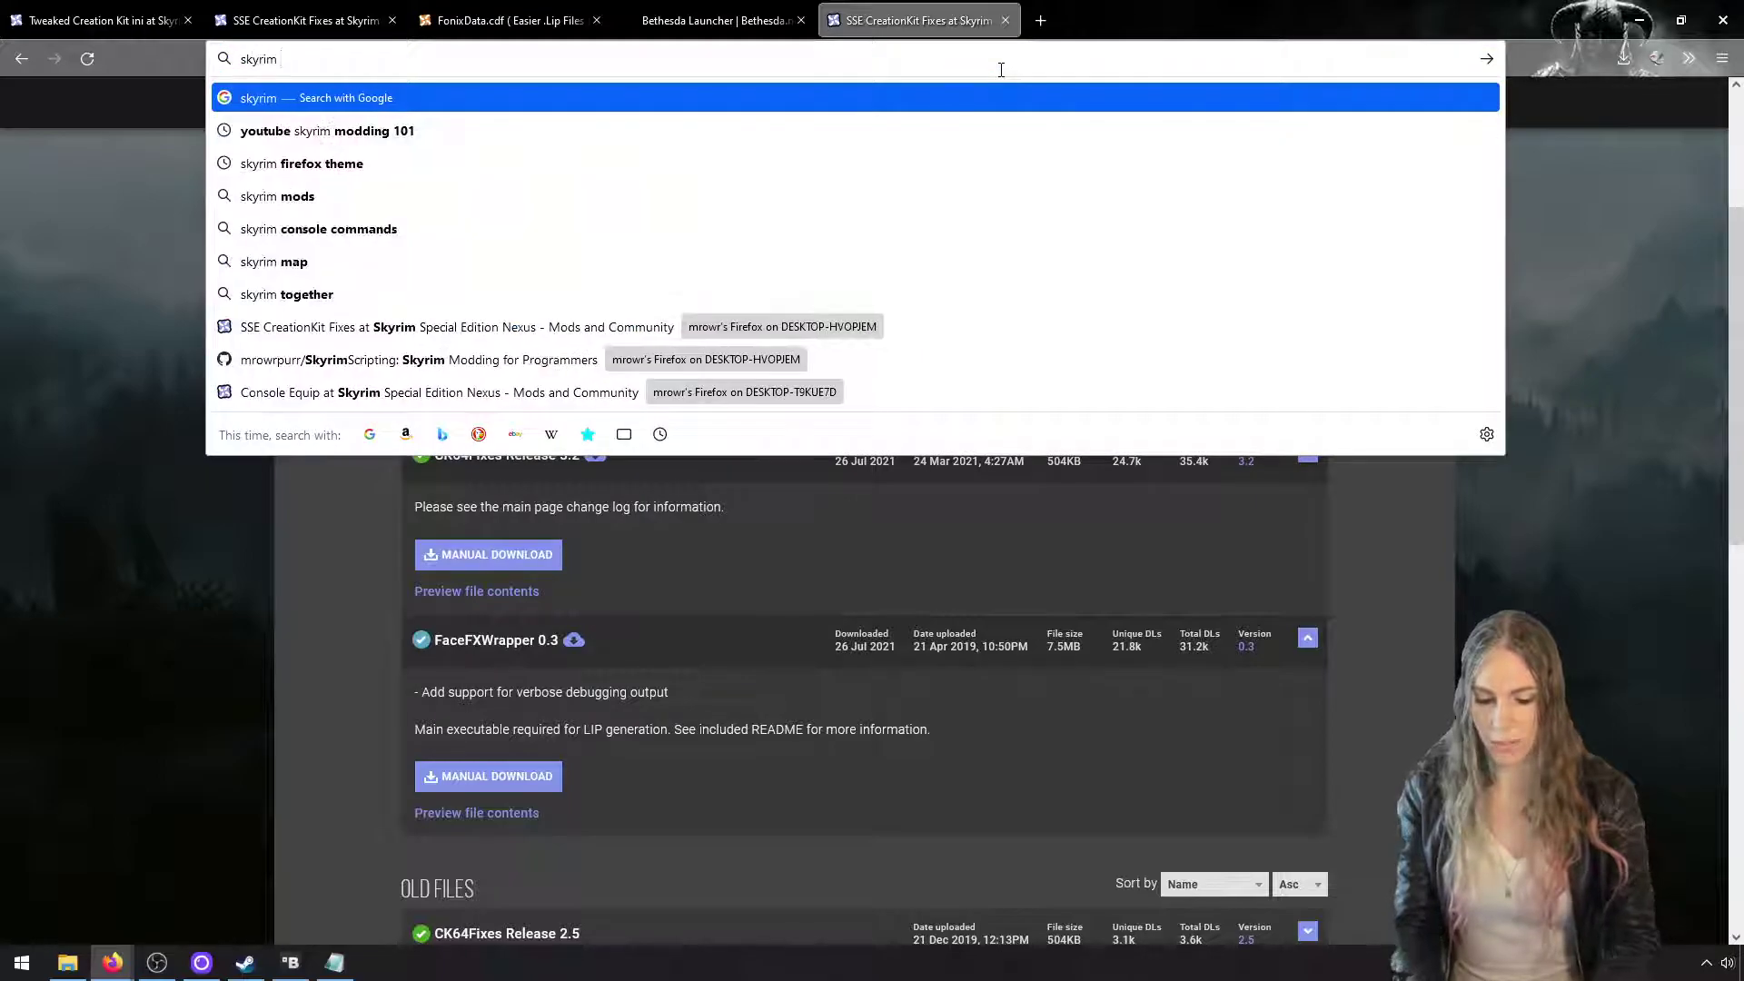
{"action": "type", "text": " tw"}
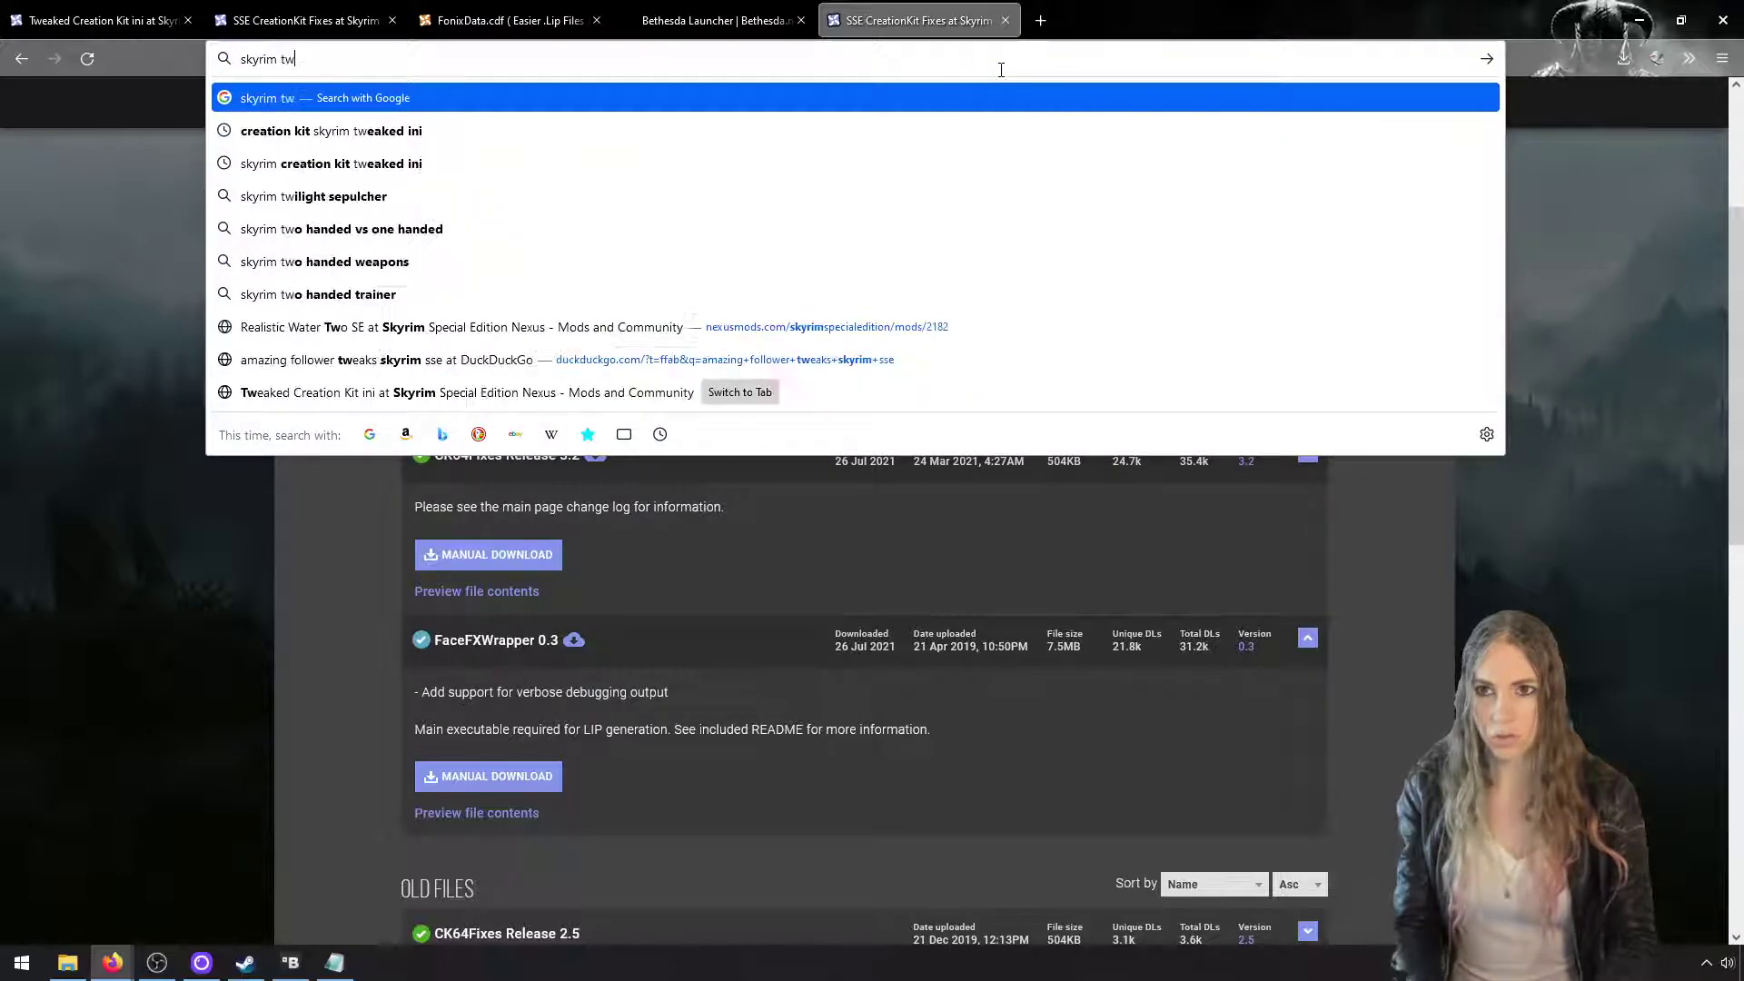
{"action": "type", "text": "eaked creation kit ini"}
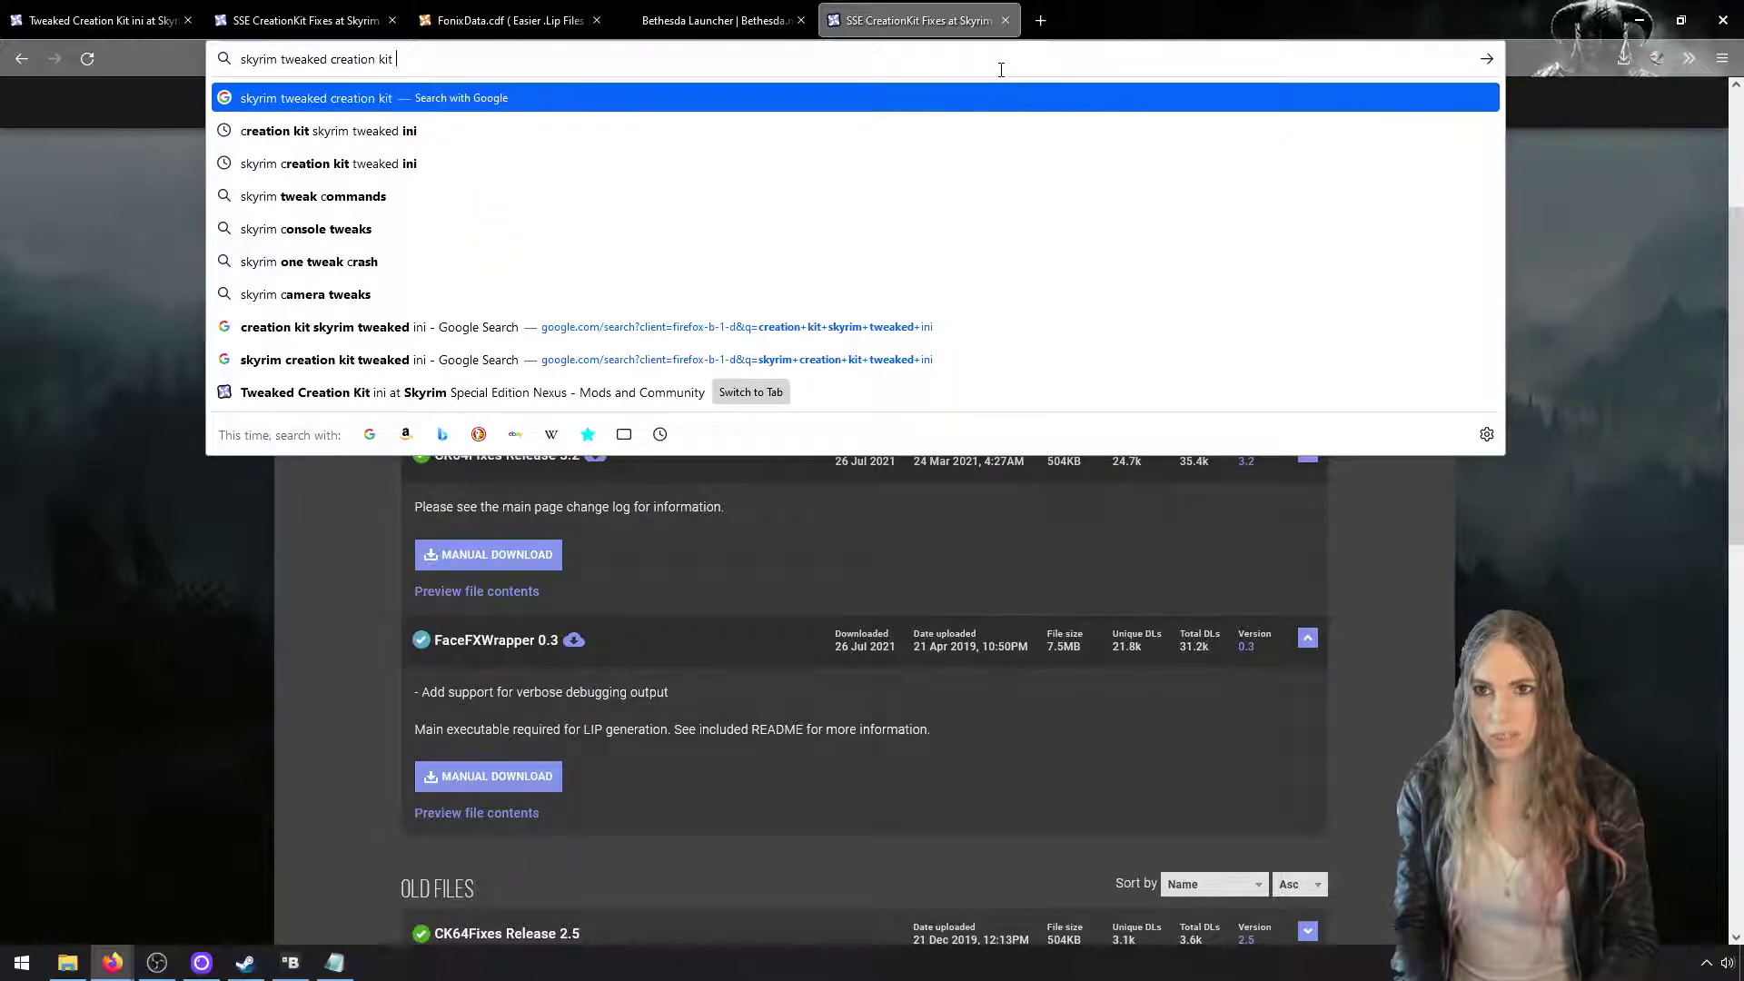
{"action": "key", "text": "Return"}
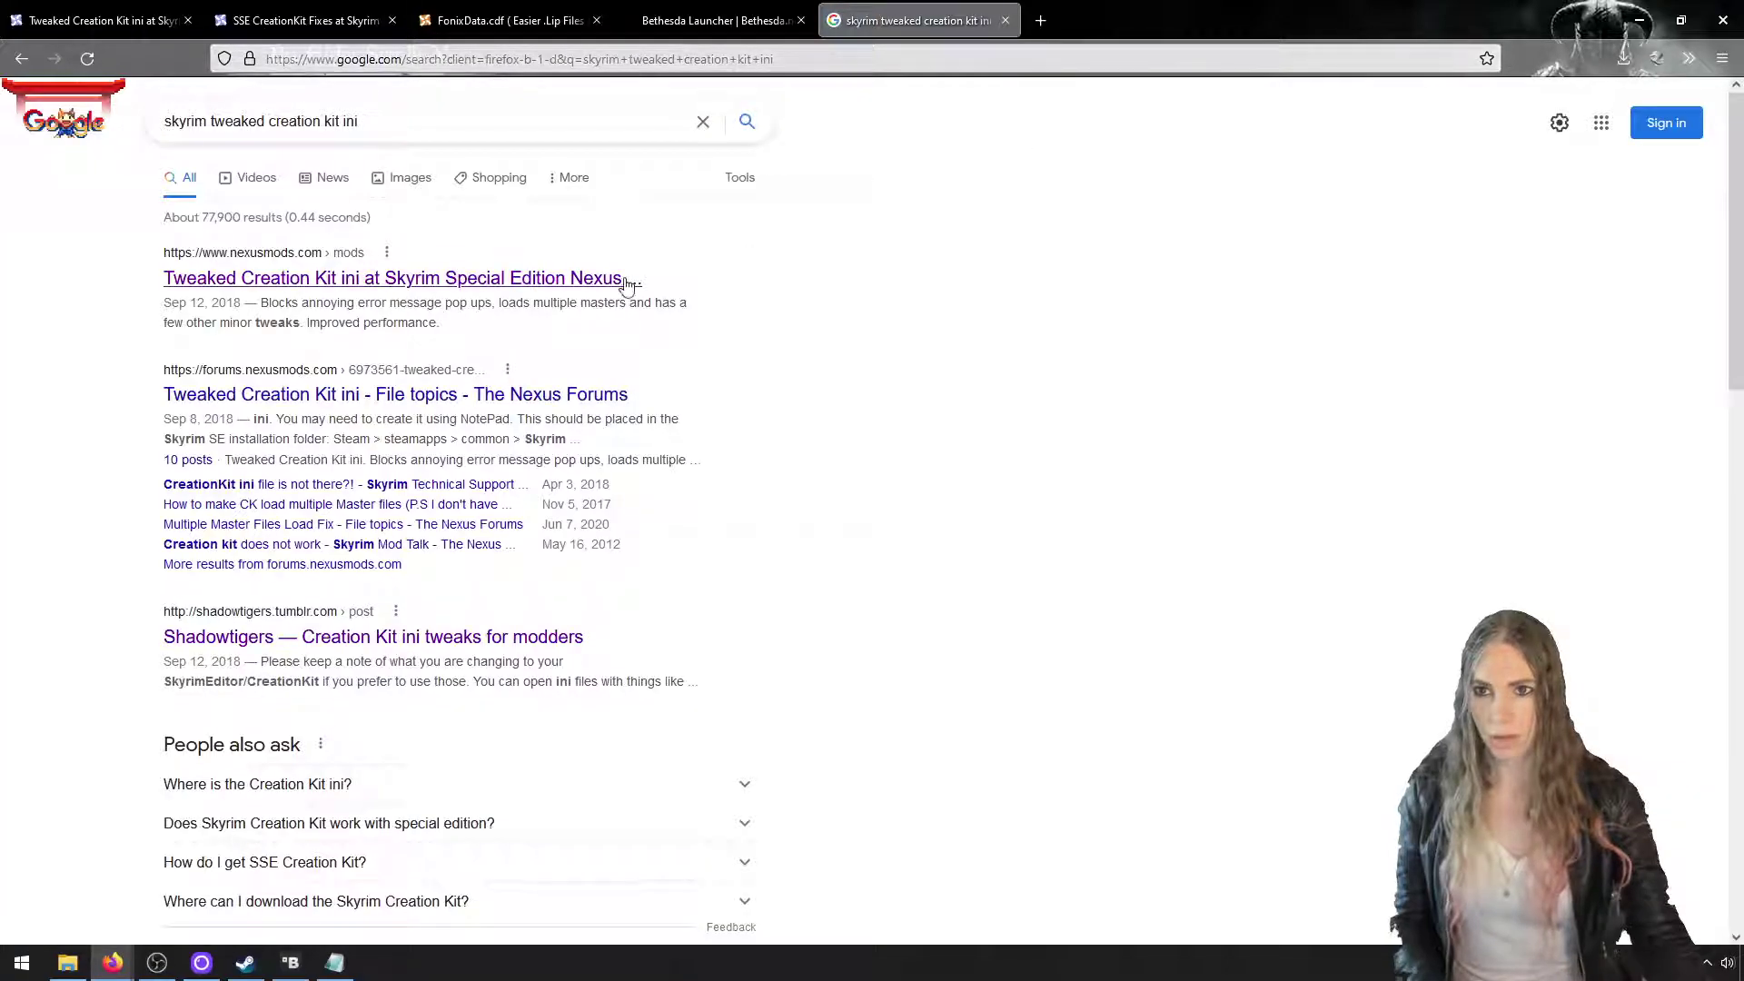
{"action": "left_click", "coordinate": [625, 285]}
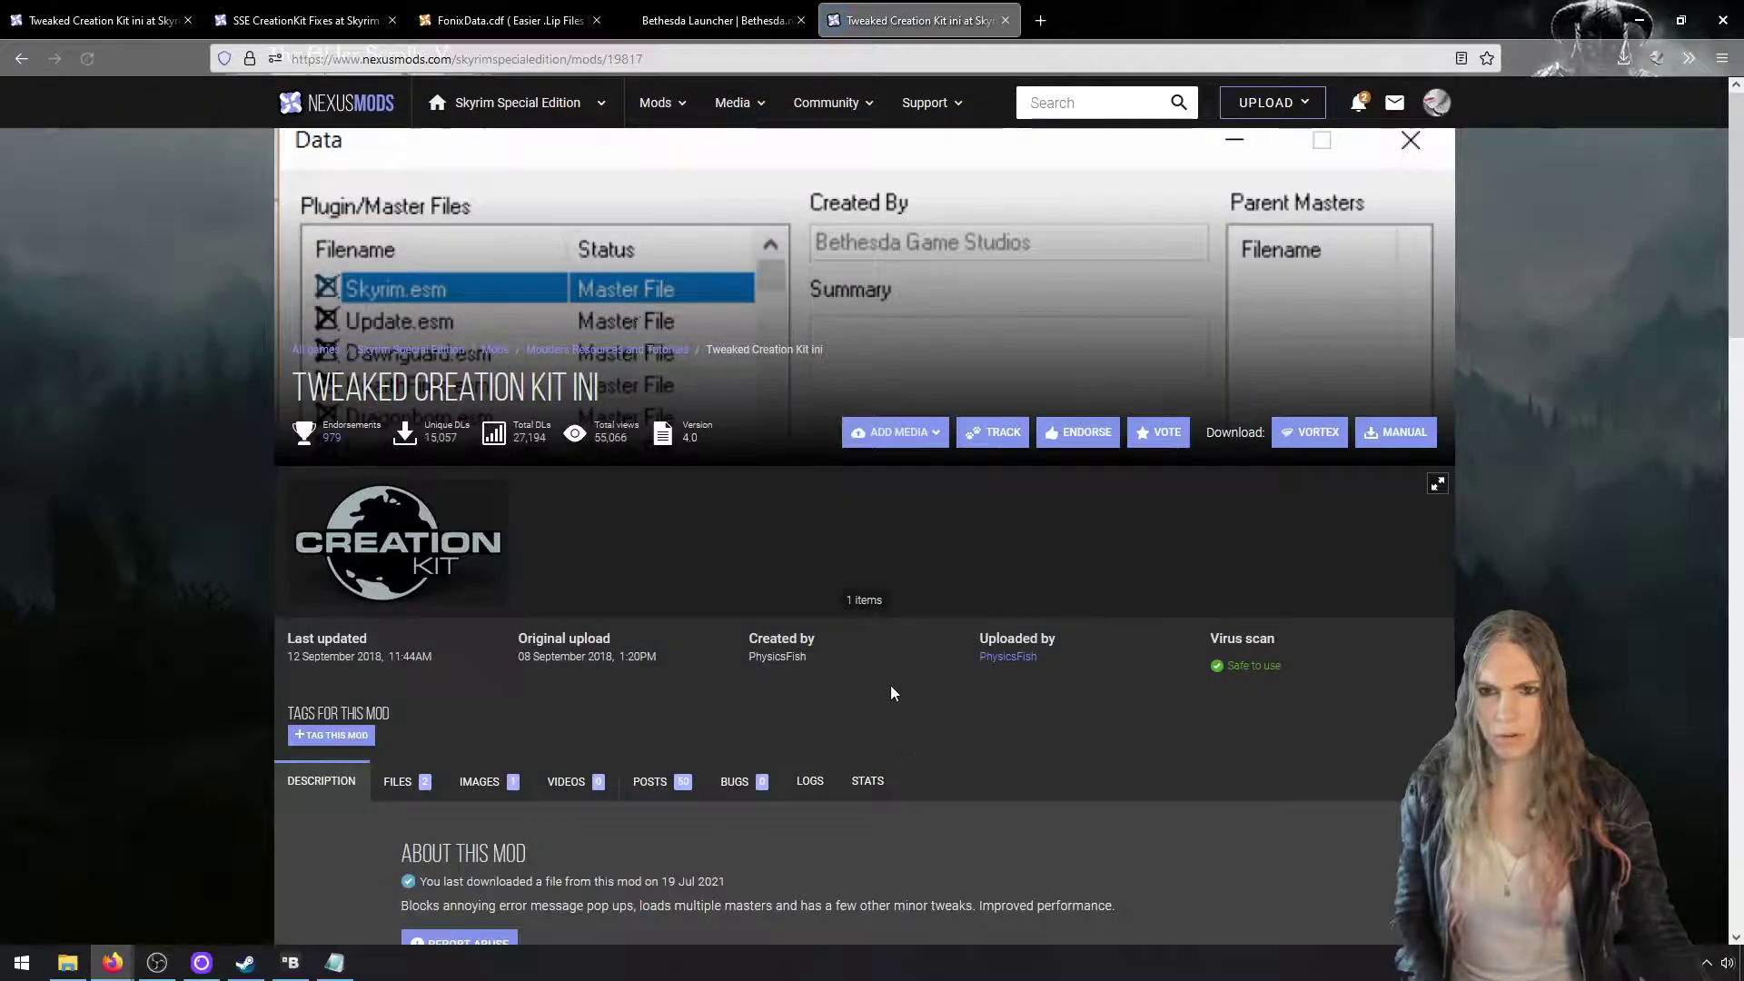
{"action": "scroll", "coordinate": [890, 685], "scroll_direction": "down", "scroll_amount": 10}
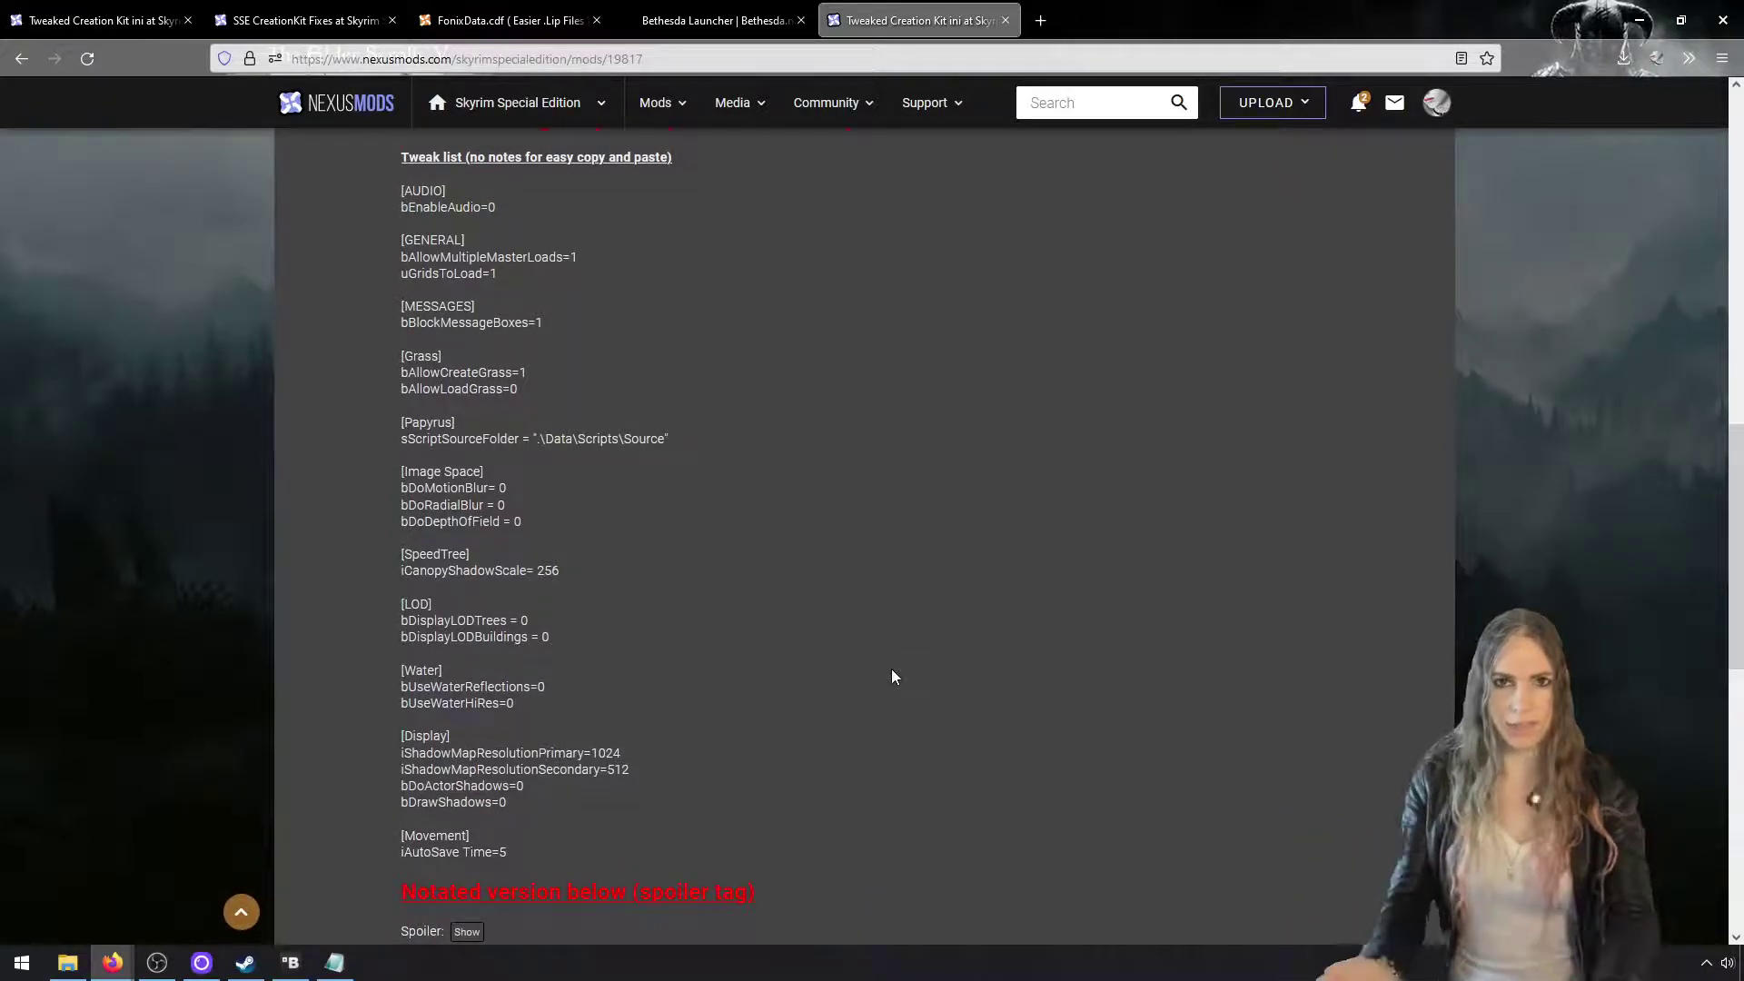
{"action": "scroll", "coordinate": [891, 675], "scroll_direction": "up", "scroll_amount": 10}
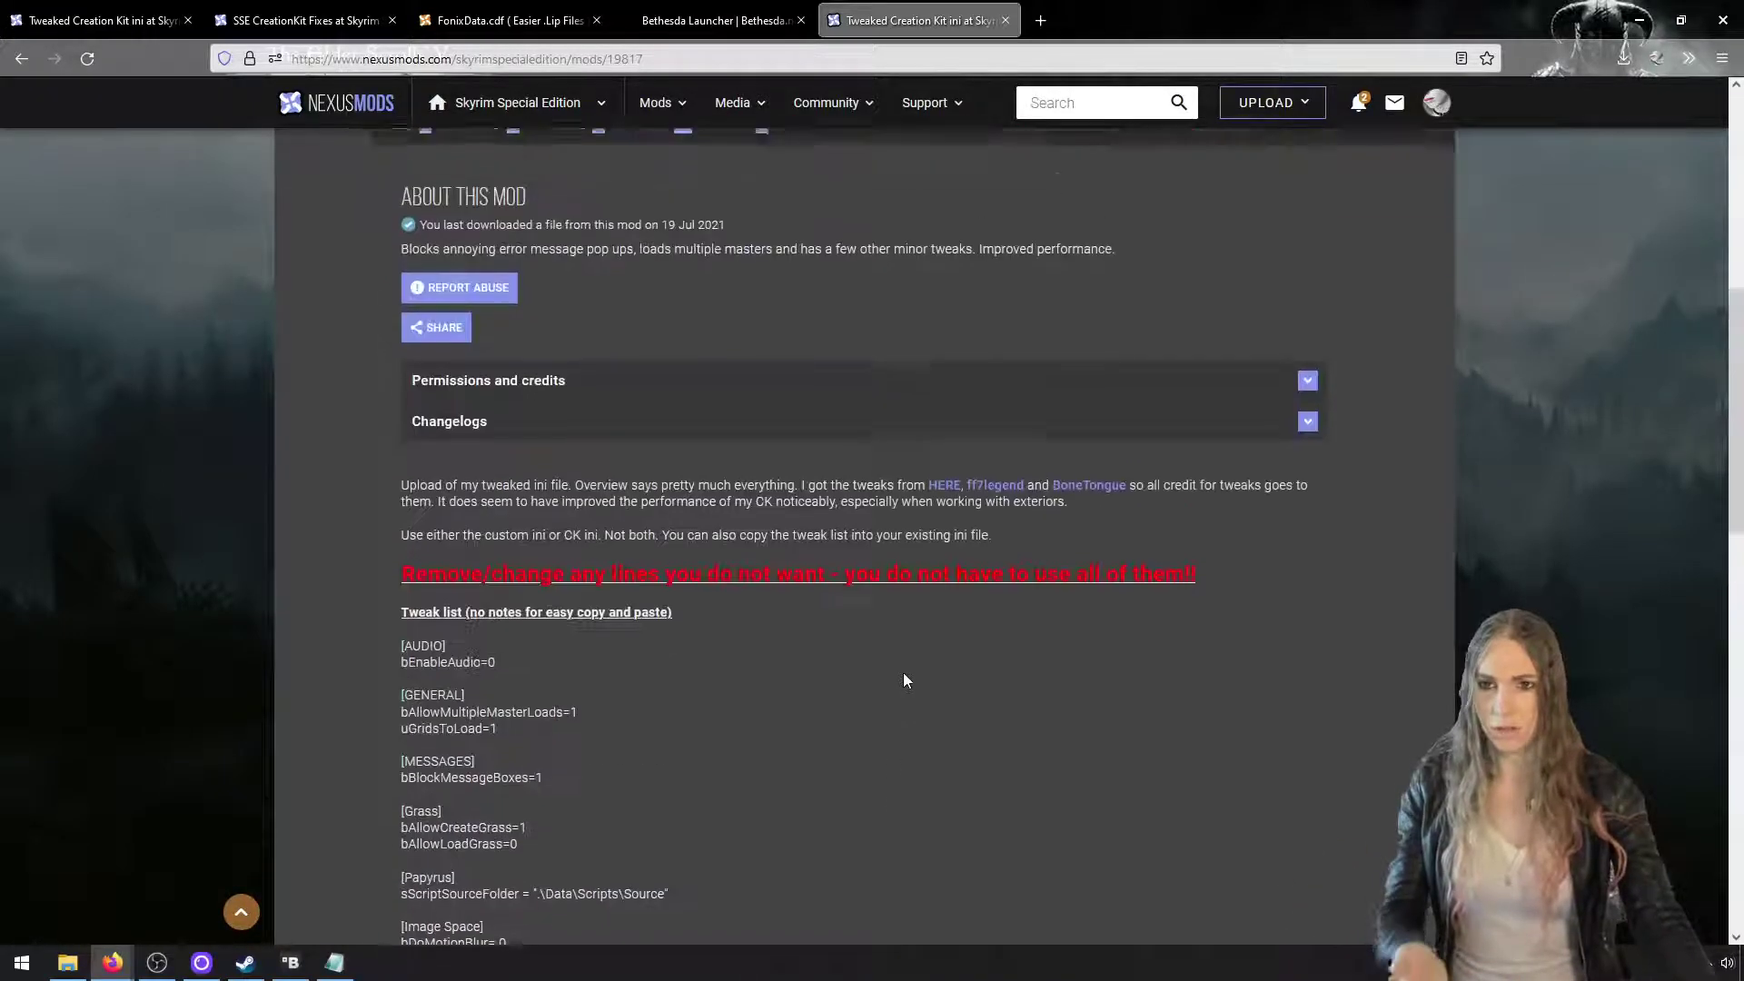
Download the CK Custom ini zip from the Files list and show it in its folder
{"action": "left_click", "coordinate": [399, 690]}
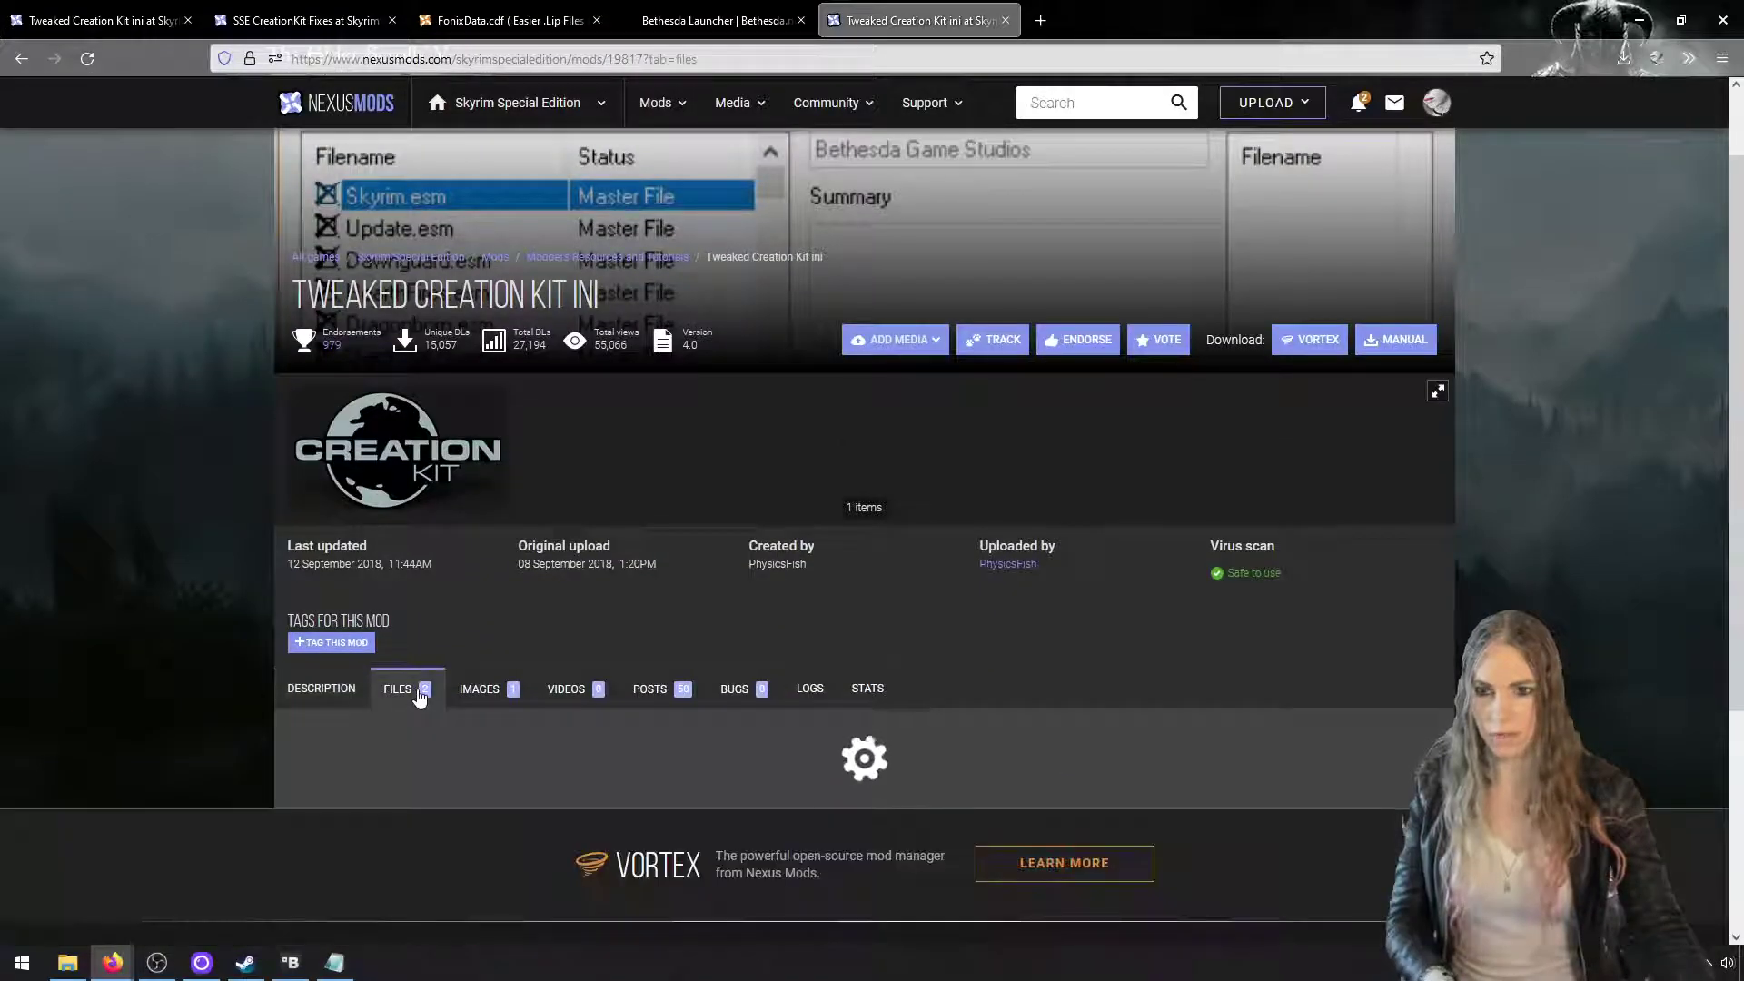
{"action": "scroll", "coordinate": [545, 709], "scroll_direction": "down", "scroll_amount": 2}
{"action": "left_click", "coordinate": [671, 714]}
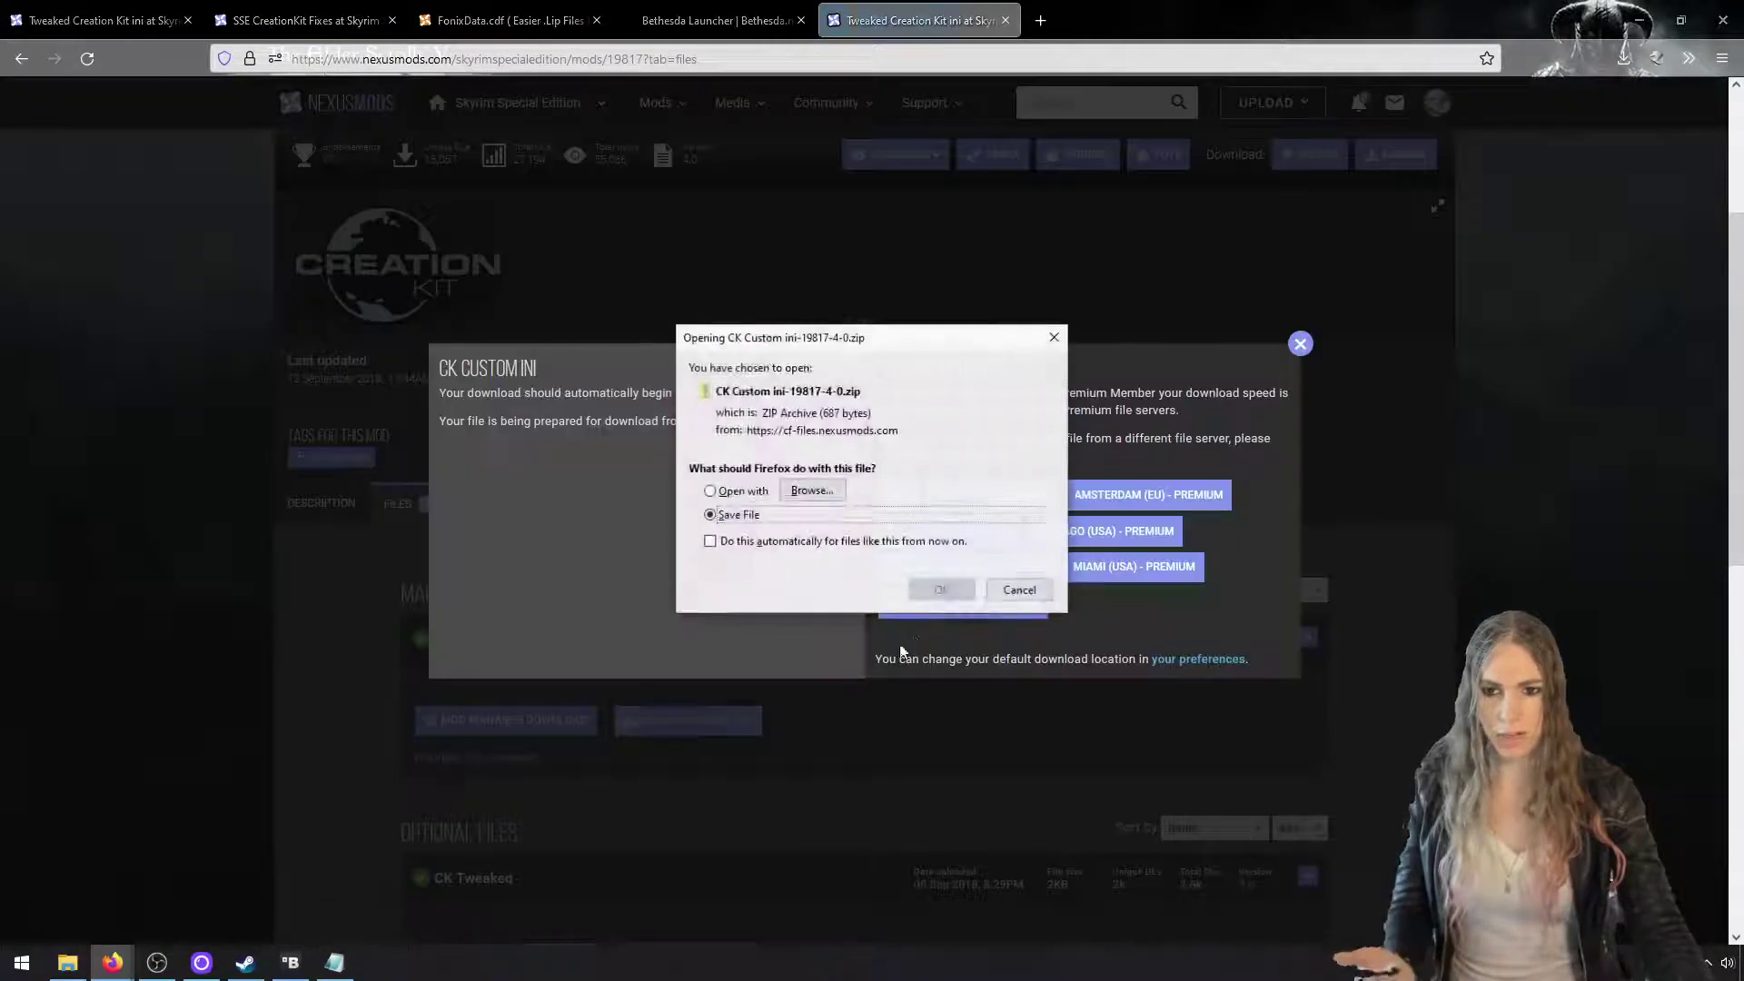
{"action": "left_click", "coordinate": [933, 592]}
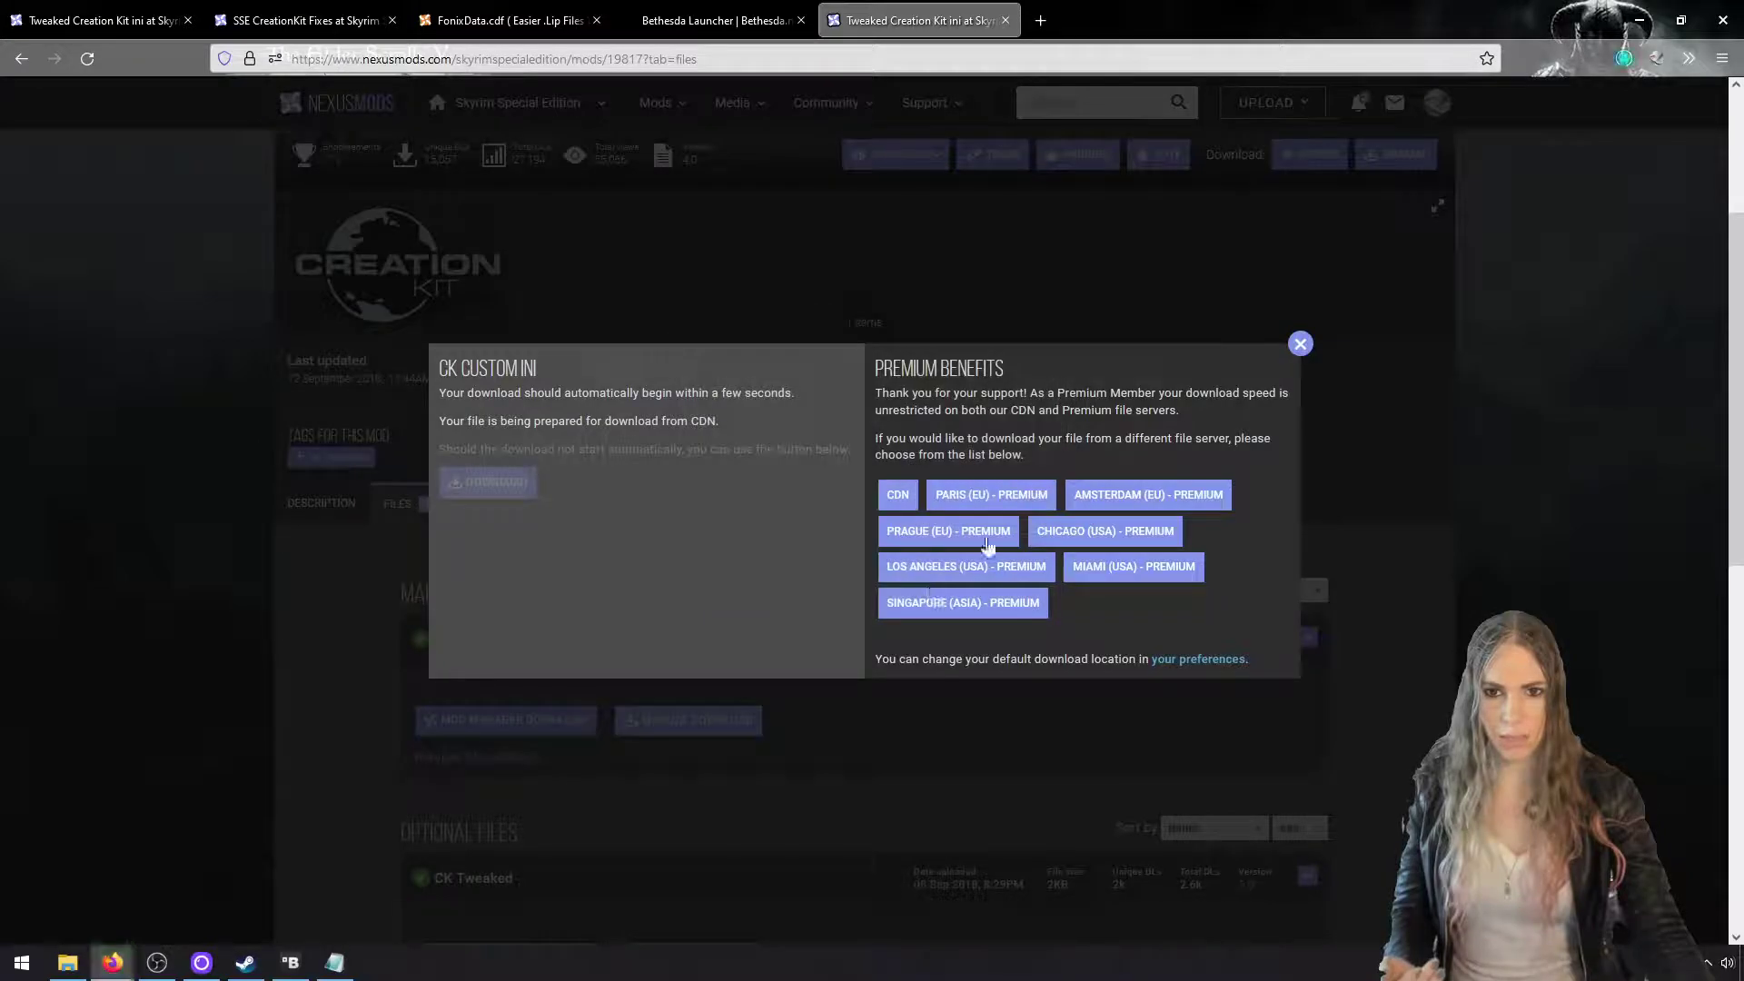
{"action": "left_click", "coordinate": [1622, 60]}
Open the CK Custom folder in the zip and delete the empty CreationKitCustom.ini from Skyrim Special Edition
{"action": "left_click", "coordinate": [1609, 98]}
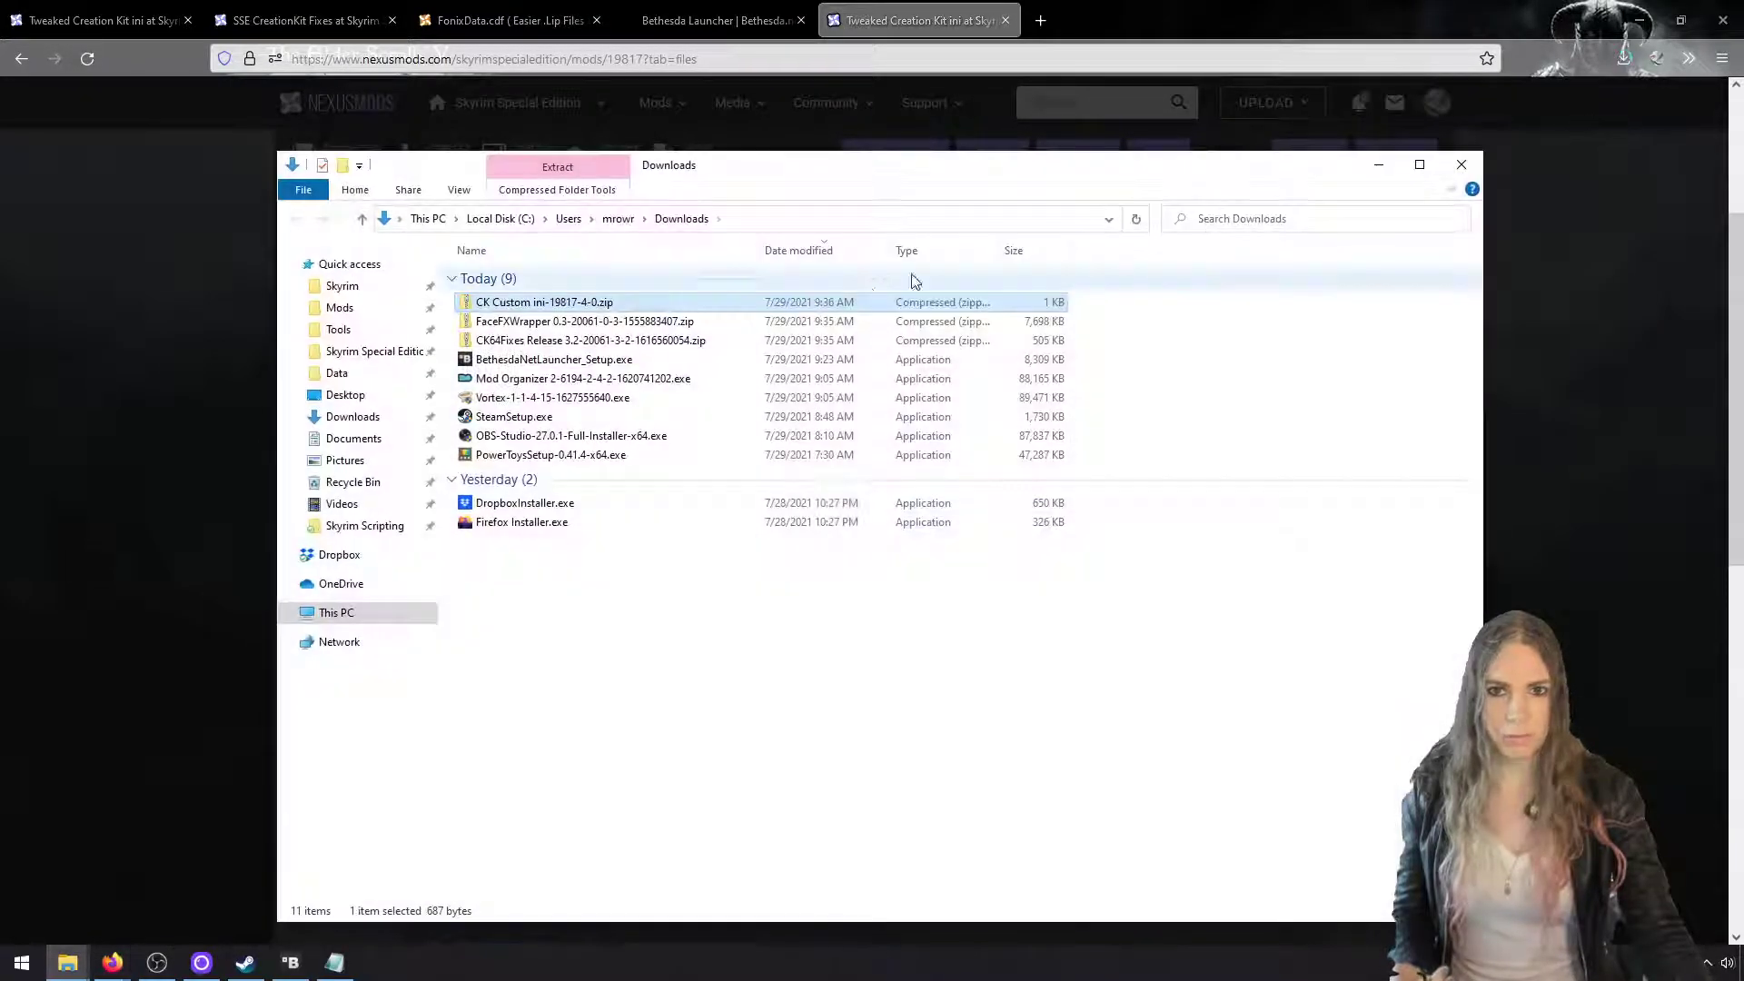
{"action": "double_click", "coordinate": [683, 305]}
{"action": "double_click", "coordinate": [482, 279]}
{"action": "left_click_drag", "start_coordinate": [757, 169], "coordinate": [979, 164]}
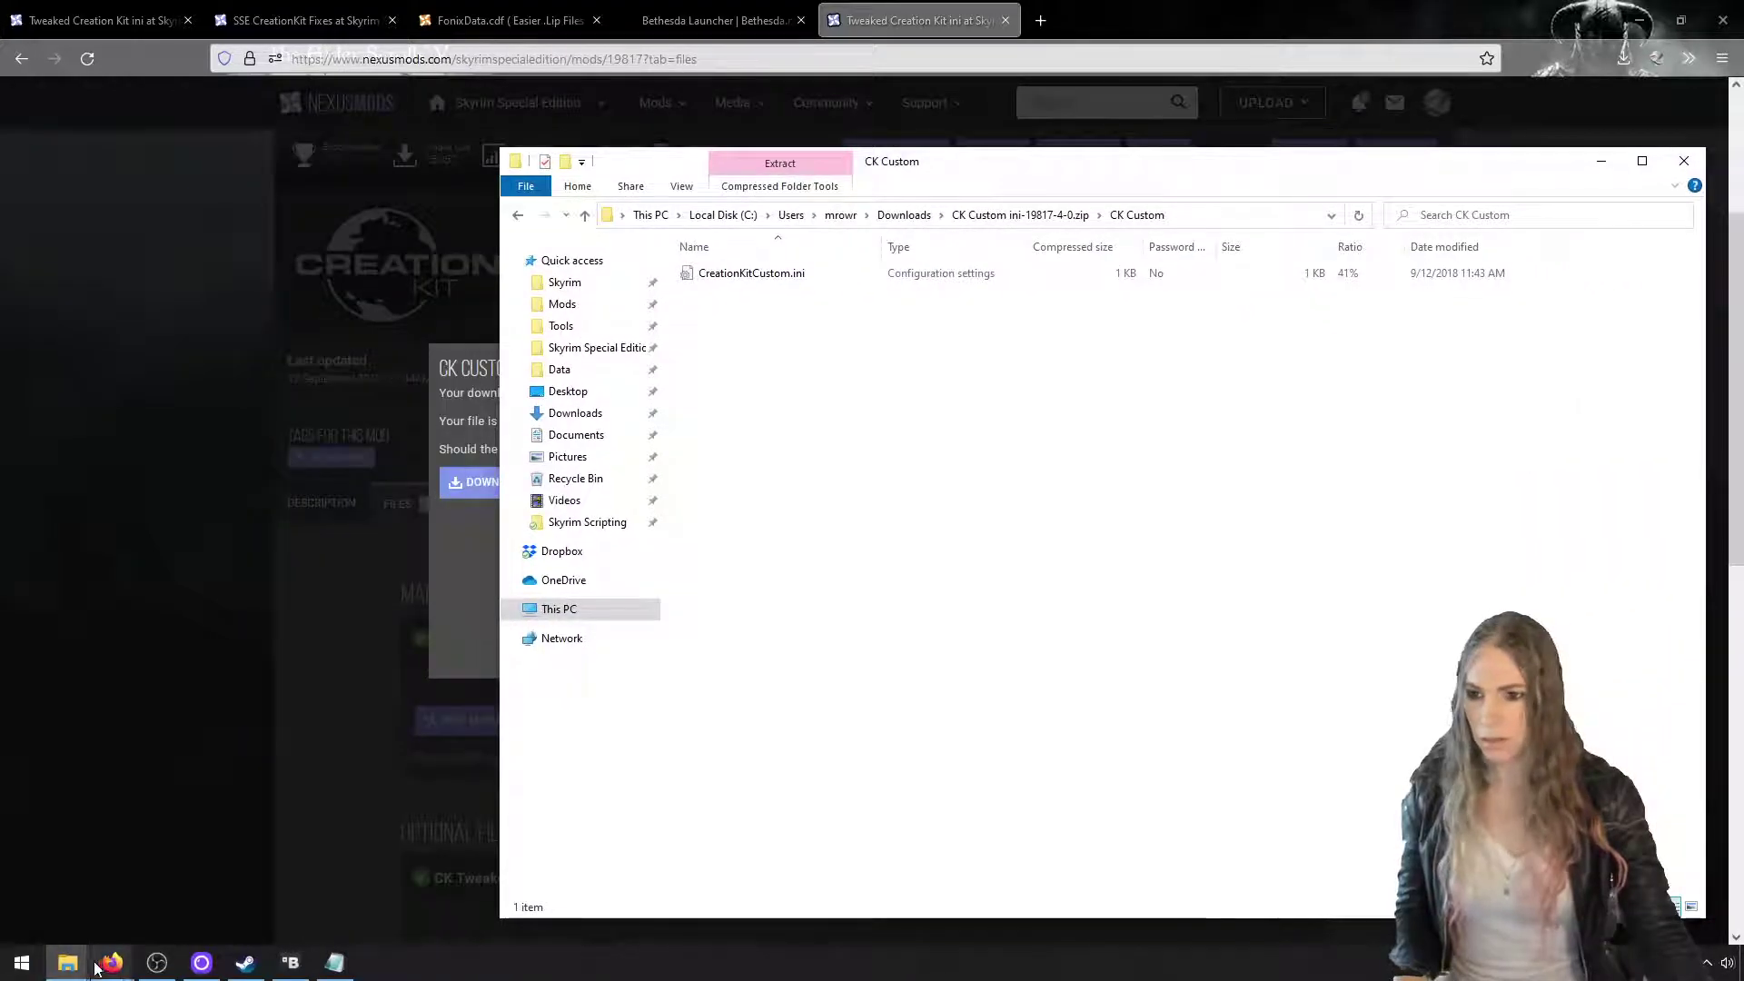
{"action": "mouse_move", "coordinate": [67, 962]}
{"action": "left_click", "coordinate": [104, 914]}
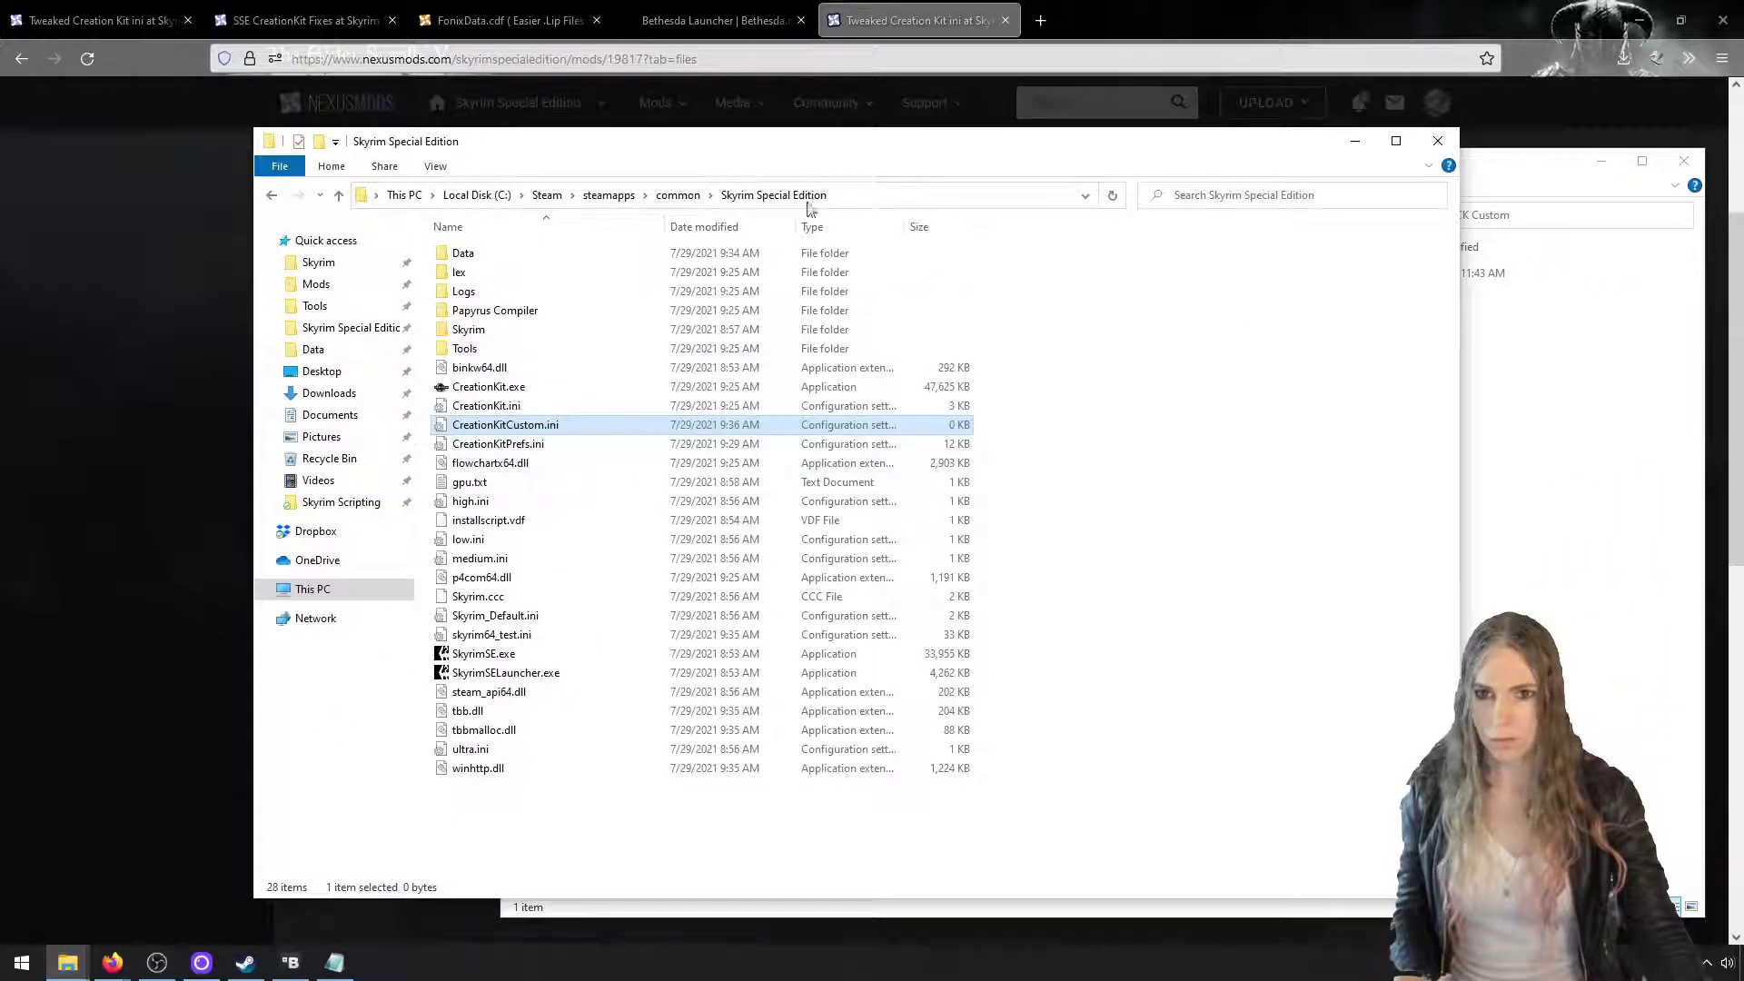
{"action": "left_click_drag", "start_coordinate": [867, 150], "coordinate": [675, 90]}
{"action": "left_click", "coordinate": [829, 537]}
{"action": "left_click", "coordinate": [363, 371]}
{"action": "key", "text": "Delete"}
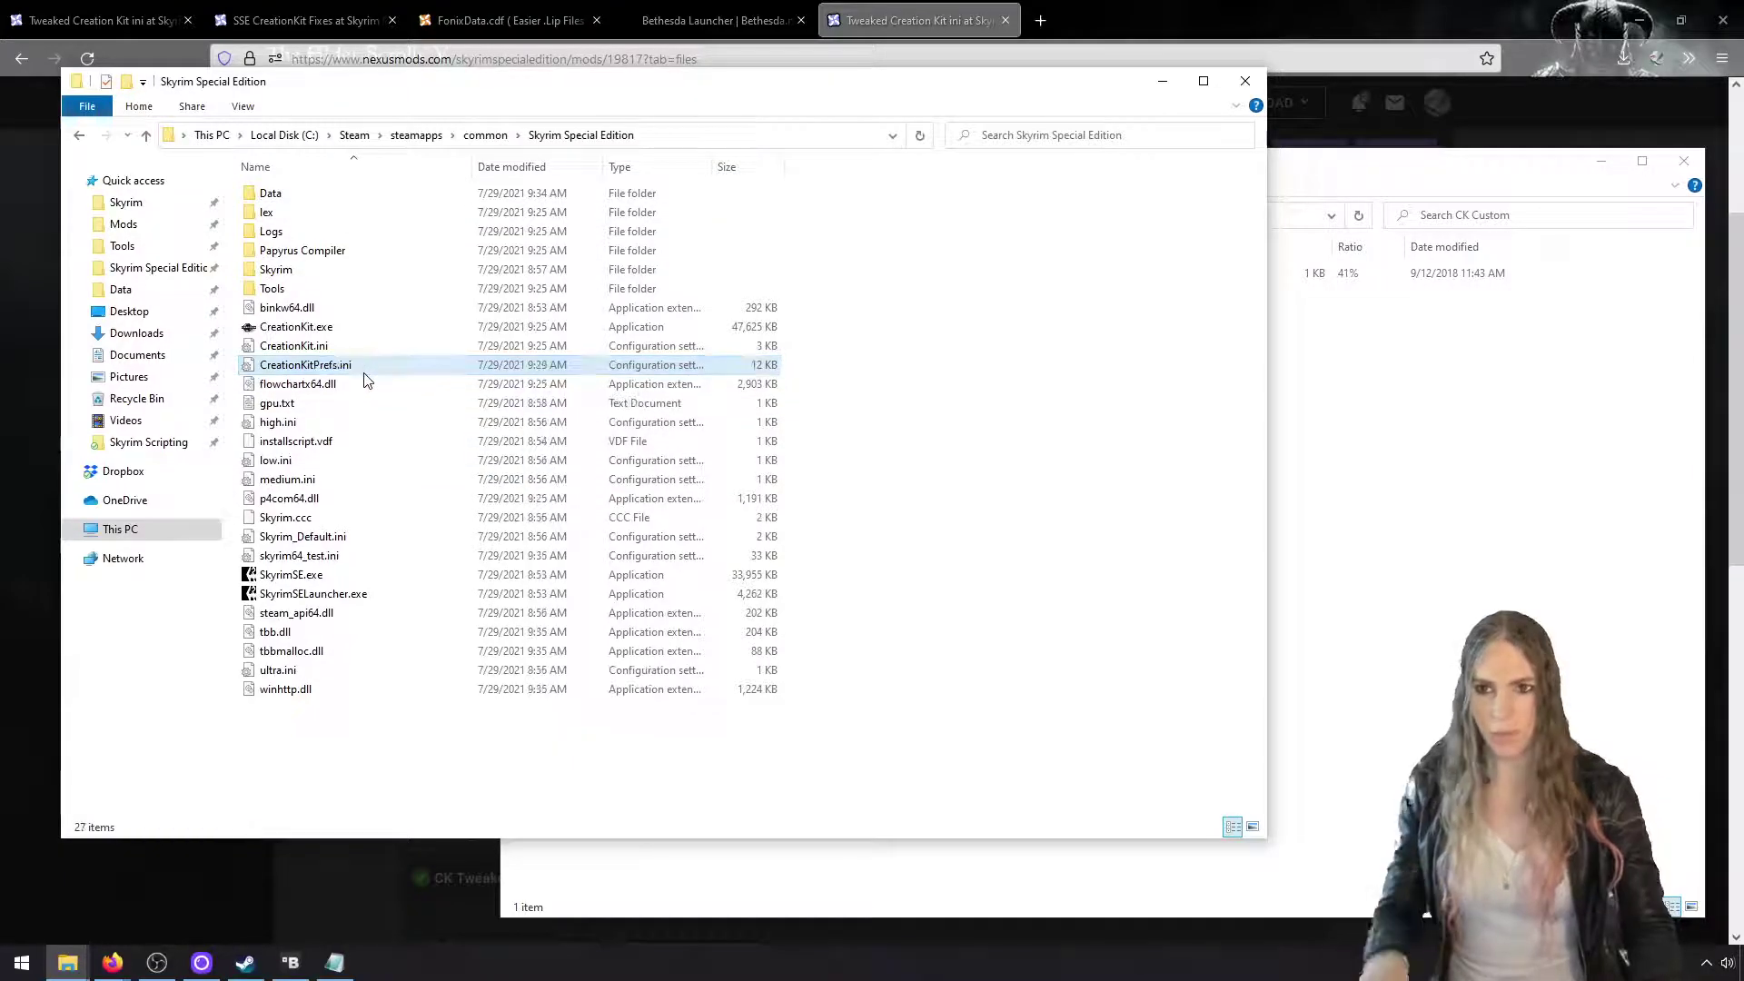
Copy the 1 KB CreationKitCustom.ini from the zip into Skyrim Special Edition and close the zip
{"action": "left_click", "coordinate": [1302, 513]}
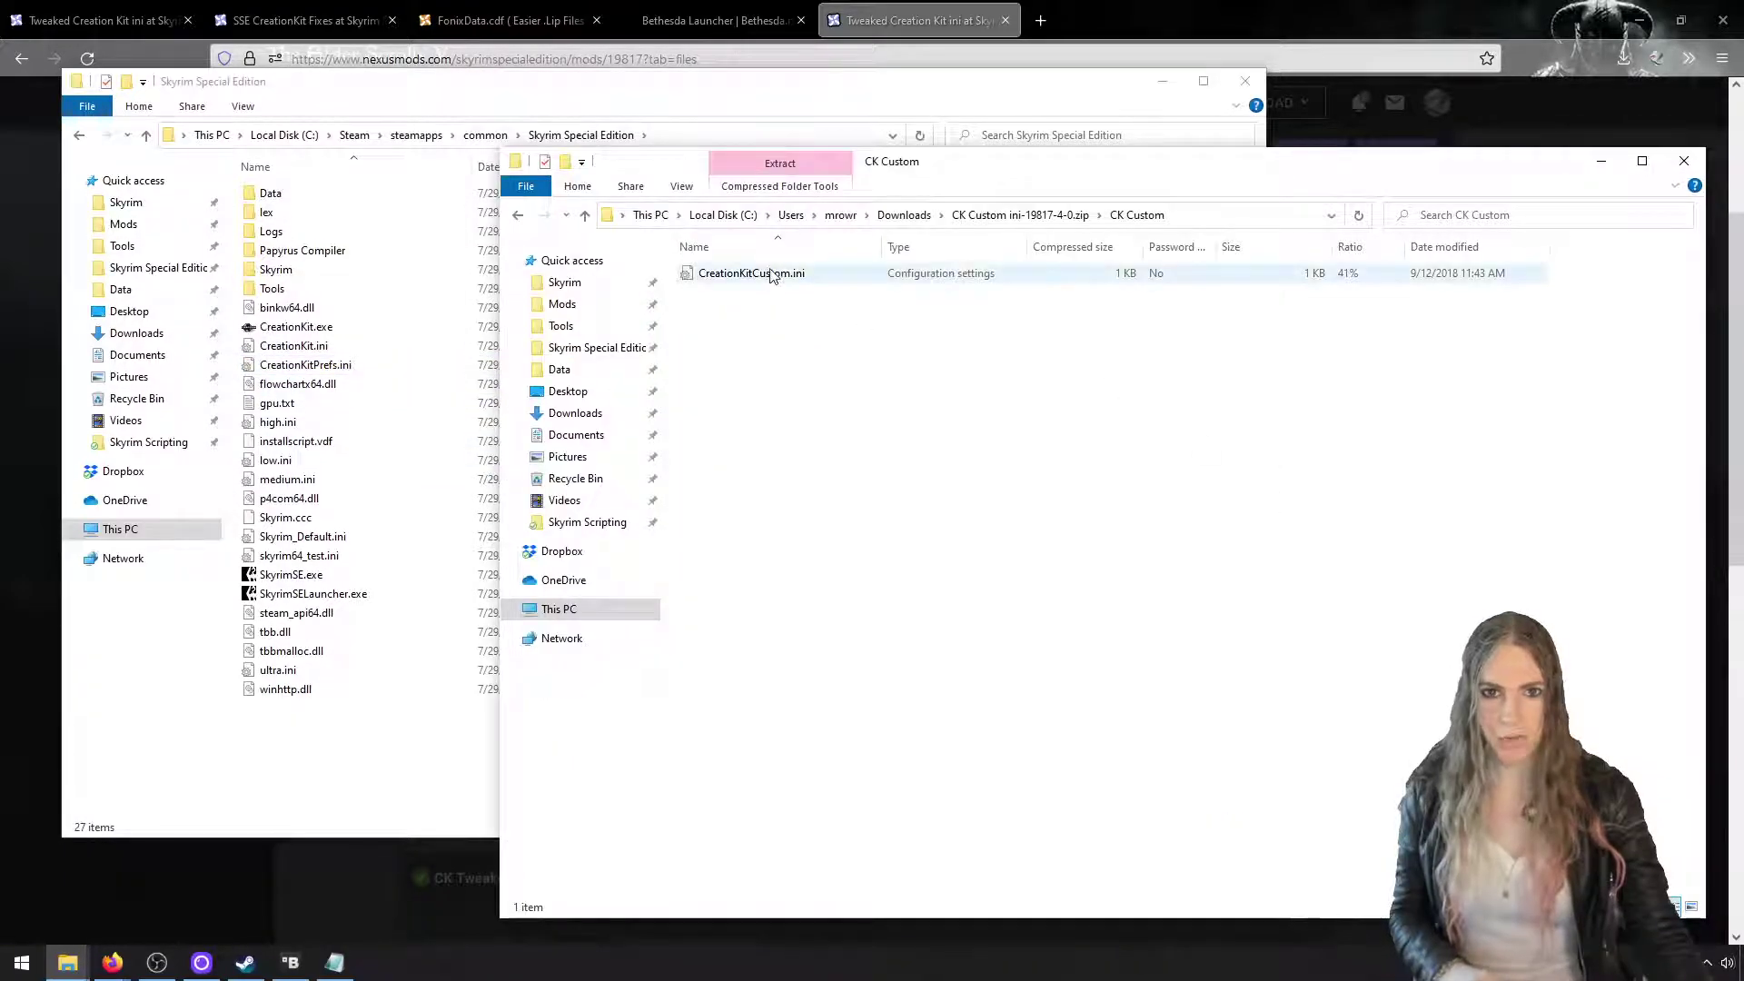
{"action": "left_click_drag", "start_coordinate": [774, 274], "coordinate": [363, 722]}
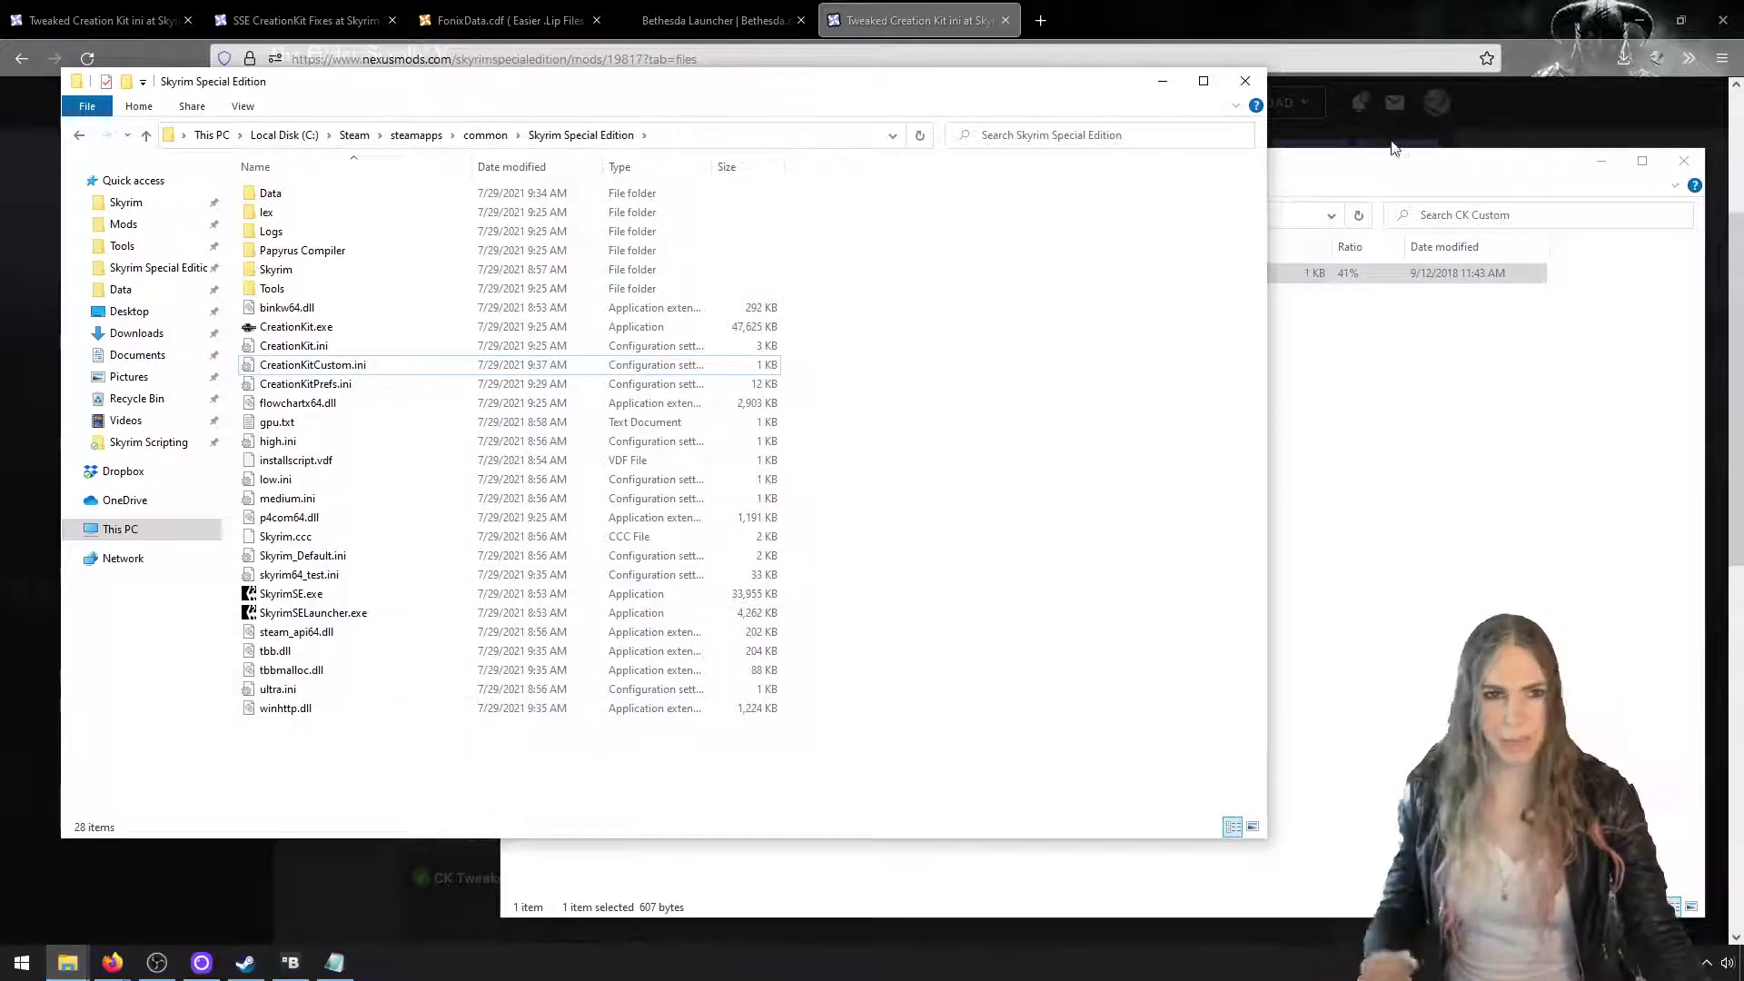
{"action": "left_click", "coordinate": [1415, 165]}
{"action": "left_click", "coordinate": [1672, 166]}
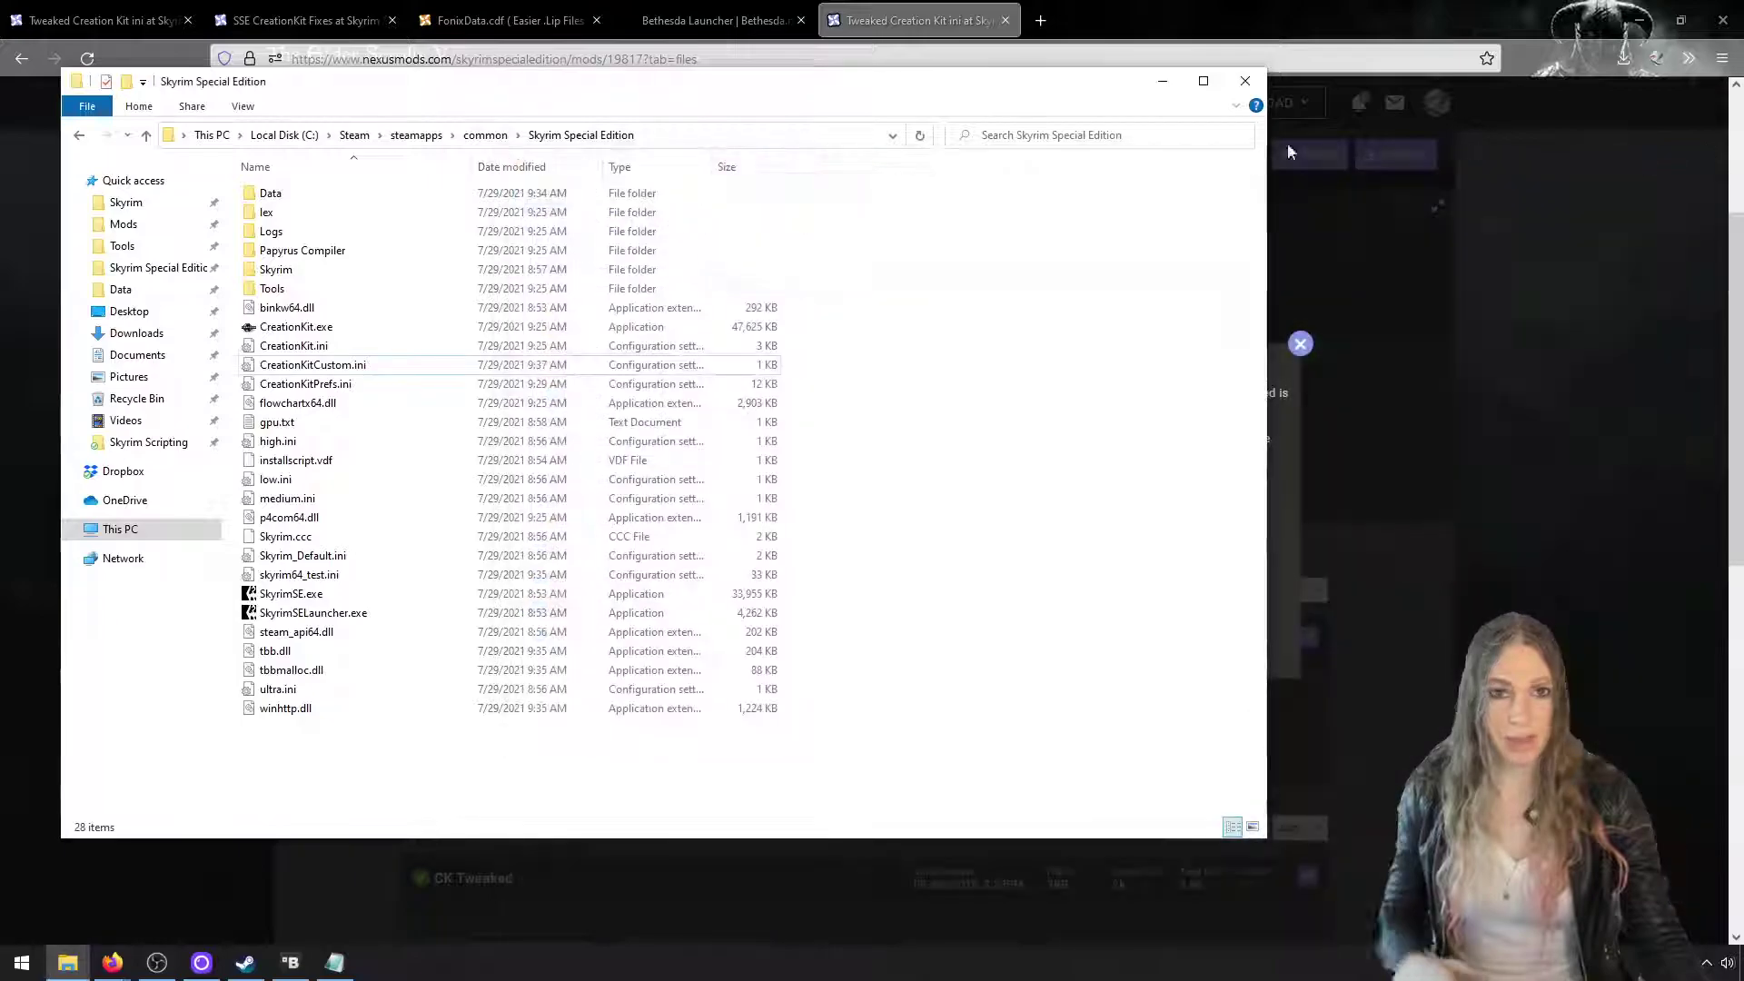
{"action": "left_click_drag", "start_coordinate": [1043, 86], "coordinate": [1182, 149]}
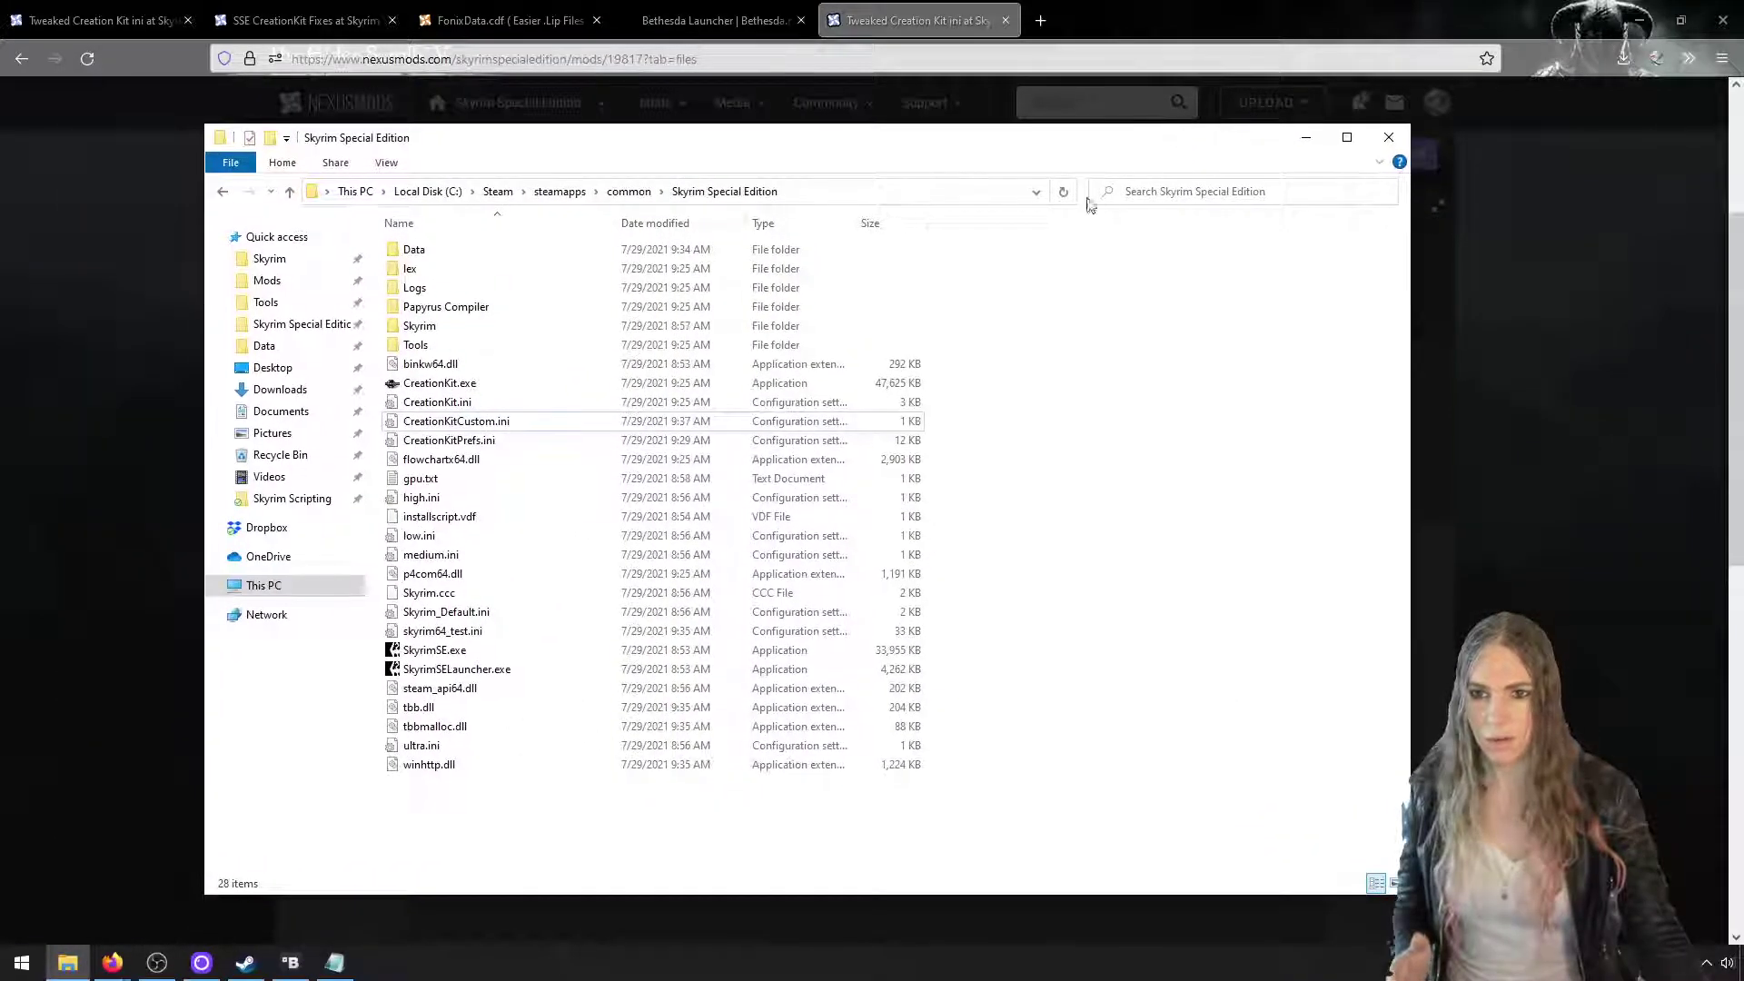
{"action": "double_click", "coordinate": [586, 421]}
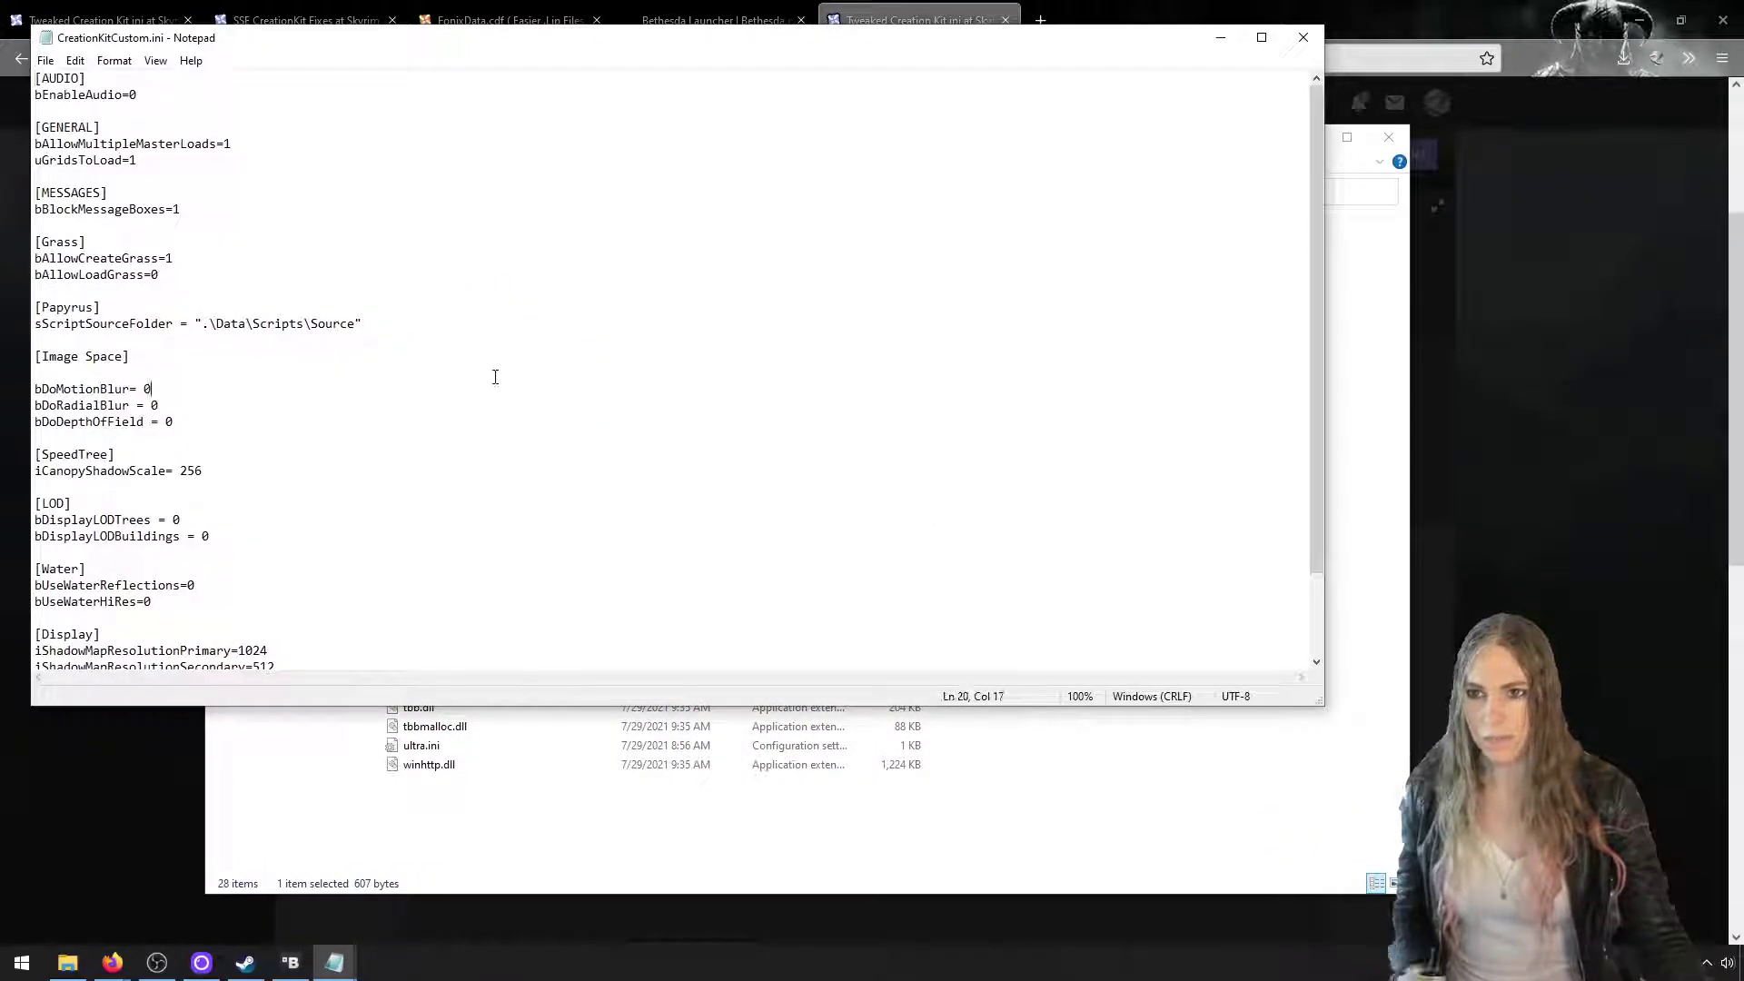
{"action": "scroll", "coordinate": [496, 377], "scroll_direction": "up", "scroll_amount": 10, "text": "ctrl"}
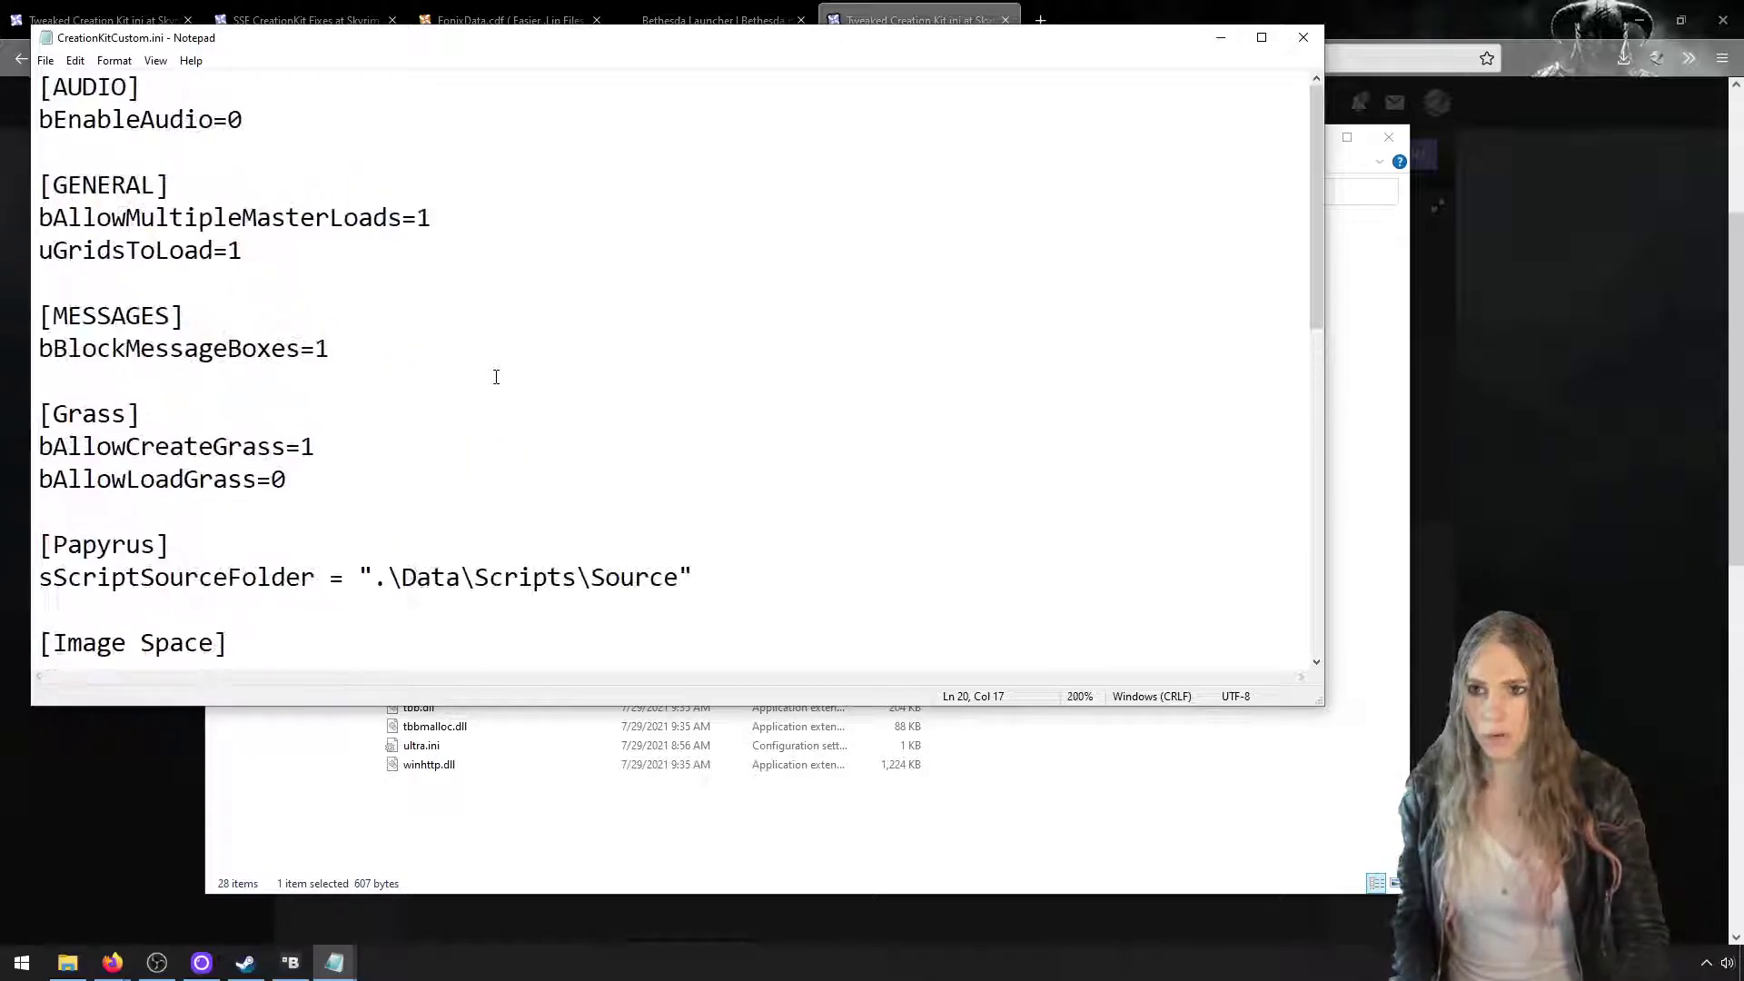
{"action": "left_click_drag", "start_coordinate": [458, 232], "coordinate": [42, 230]}
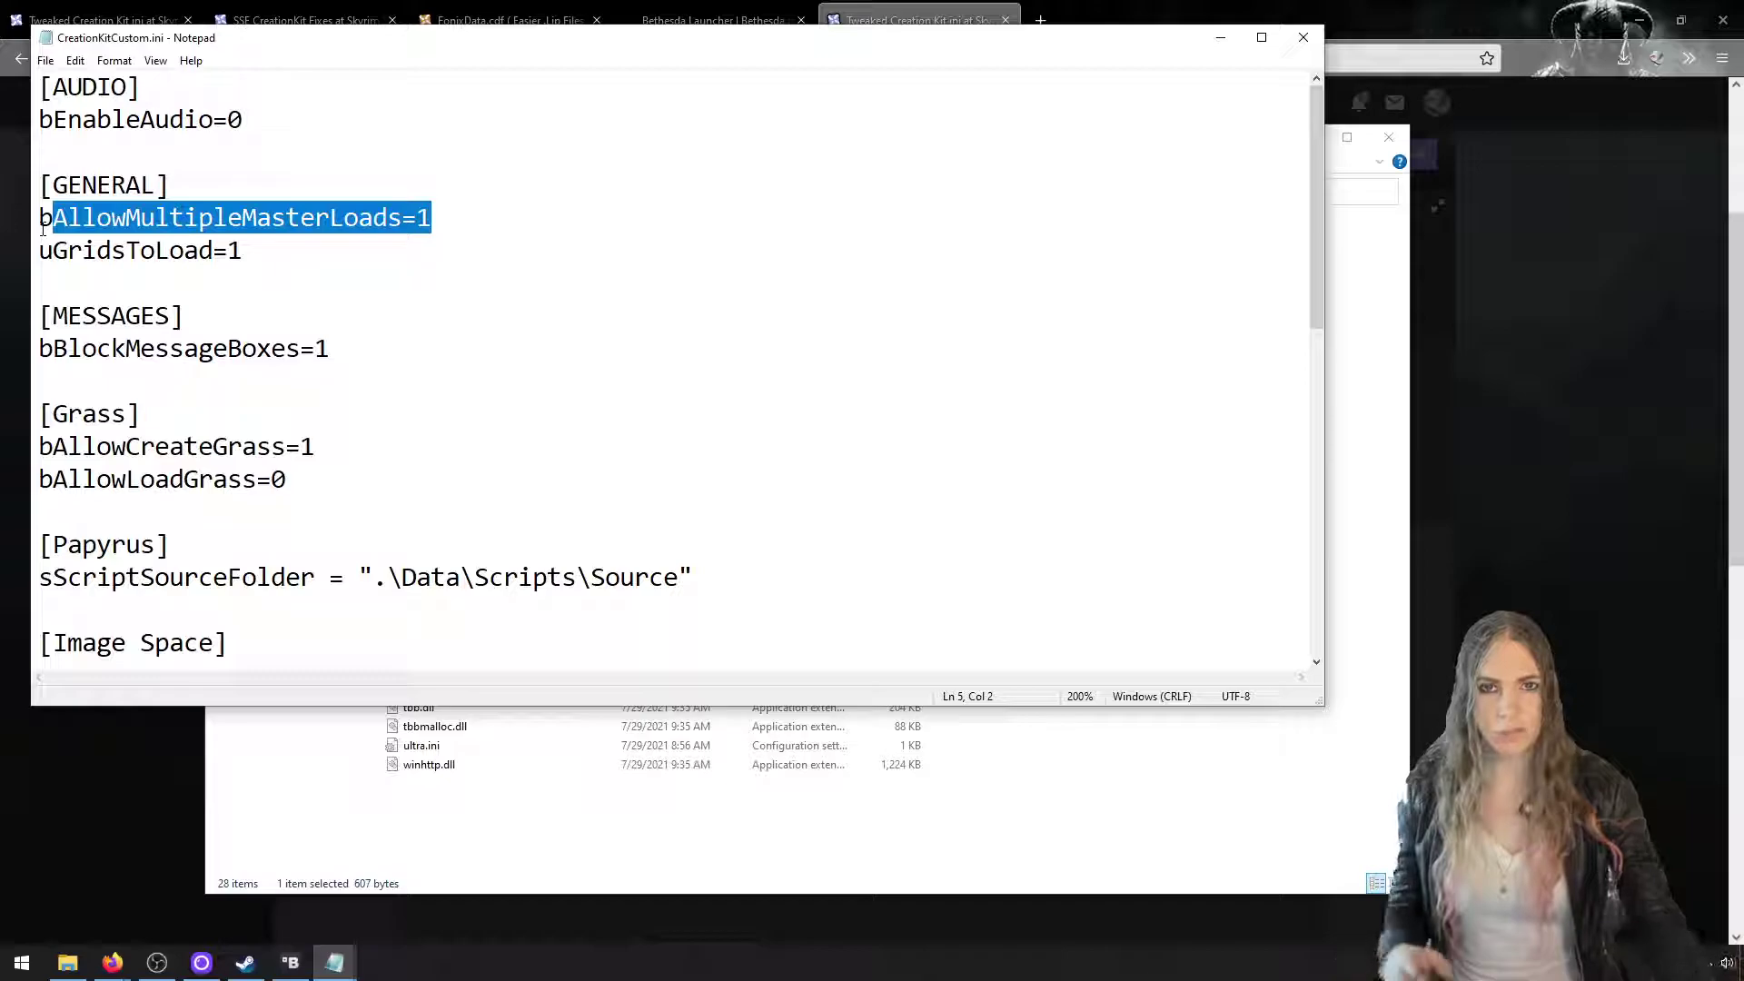
{"action": "left_click_drag", "start_coordinate": [754, 576], "coordinate": [24, 571]}
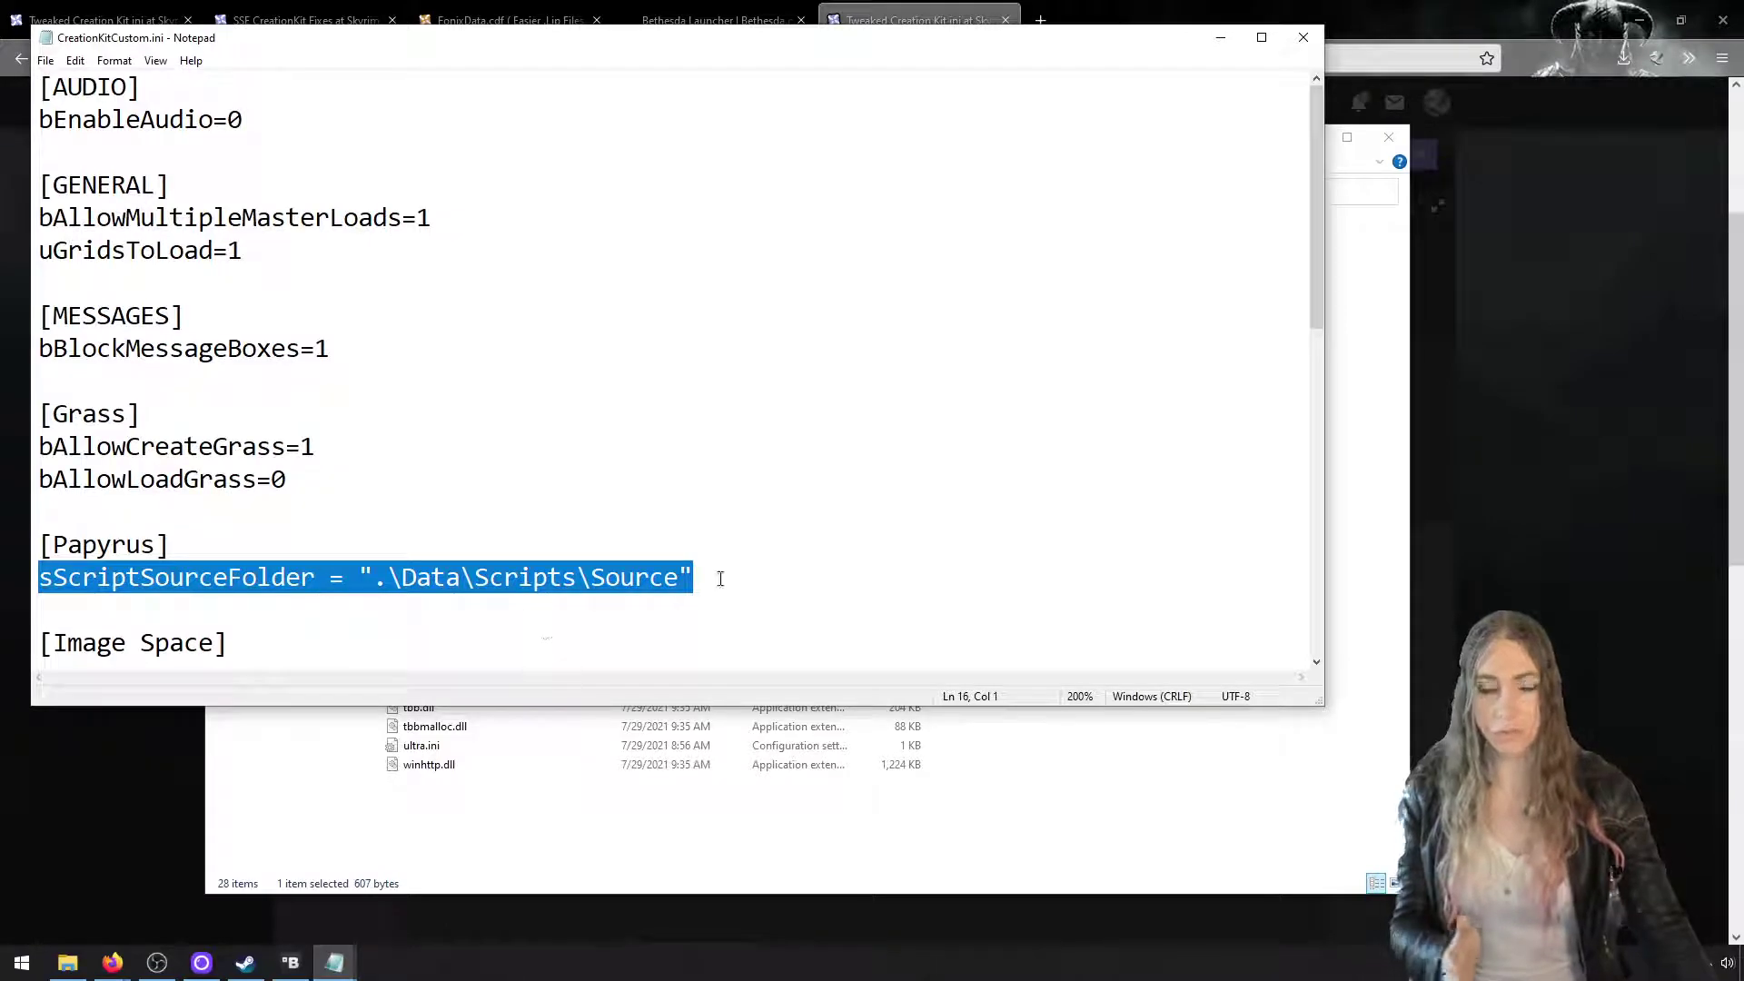
{"action": "left_click", "coordinate": [1304, 37]}
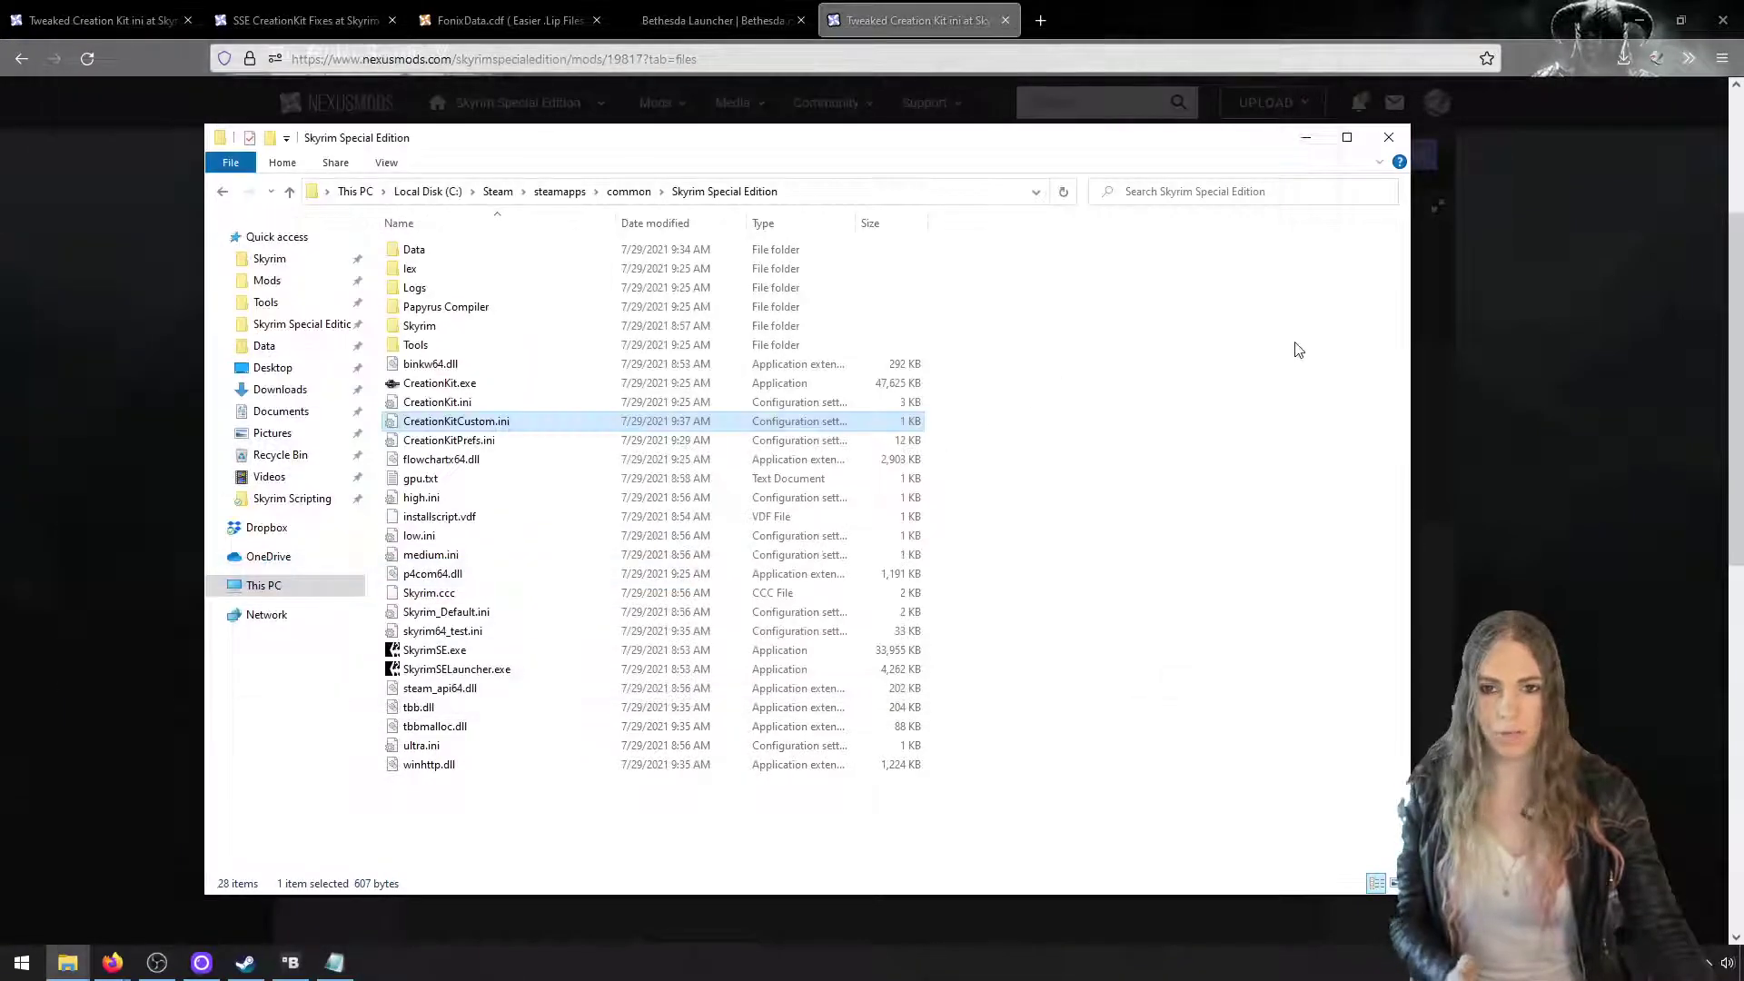
{"action": "left_click", "coordinate": [1301, 358]}
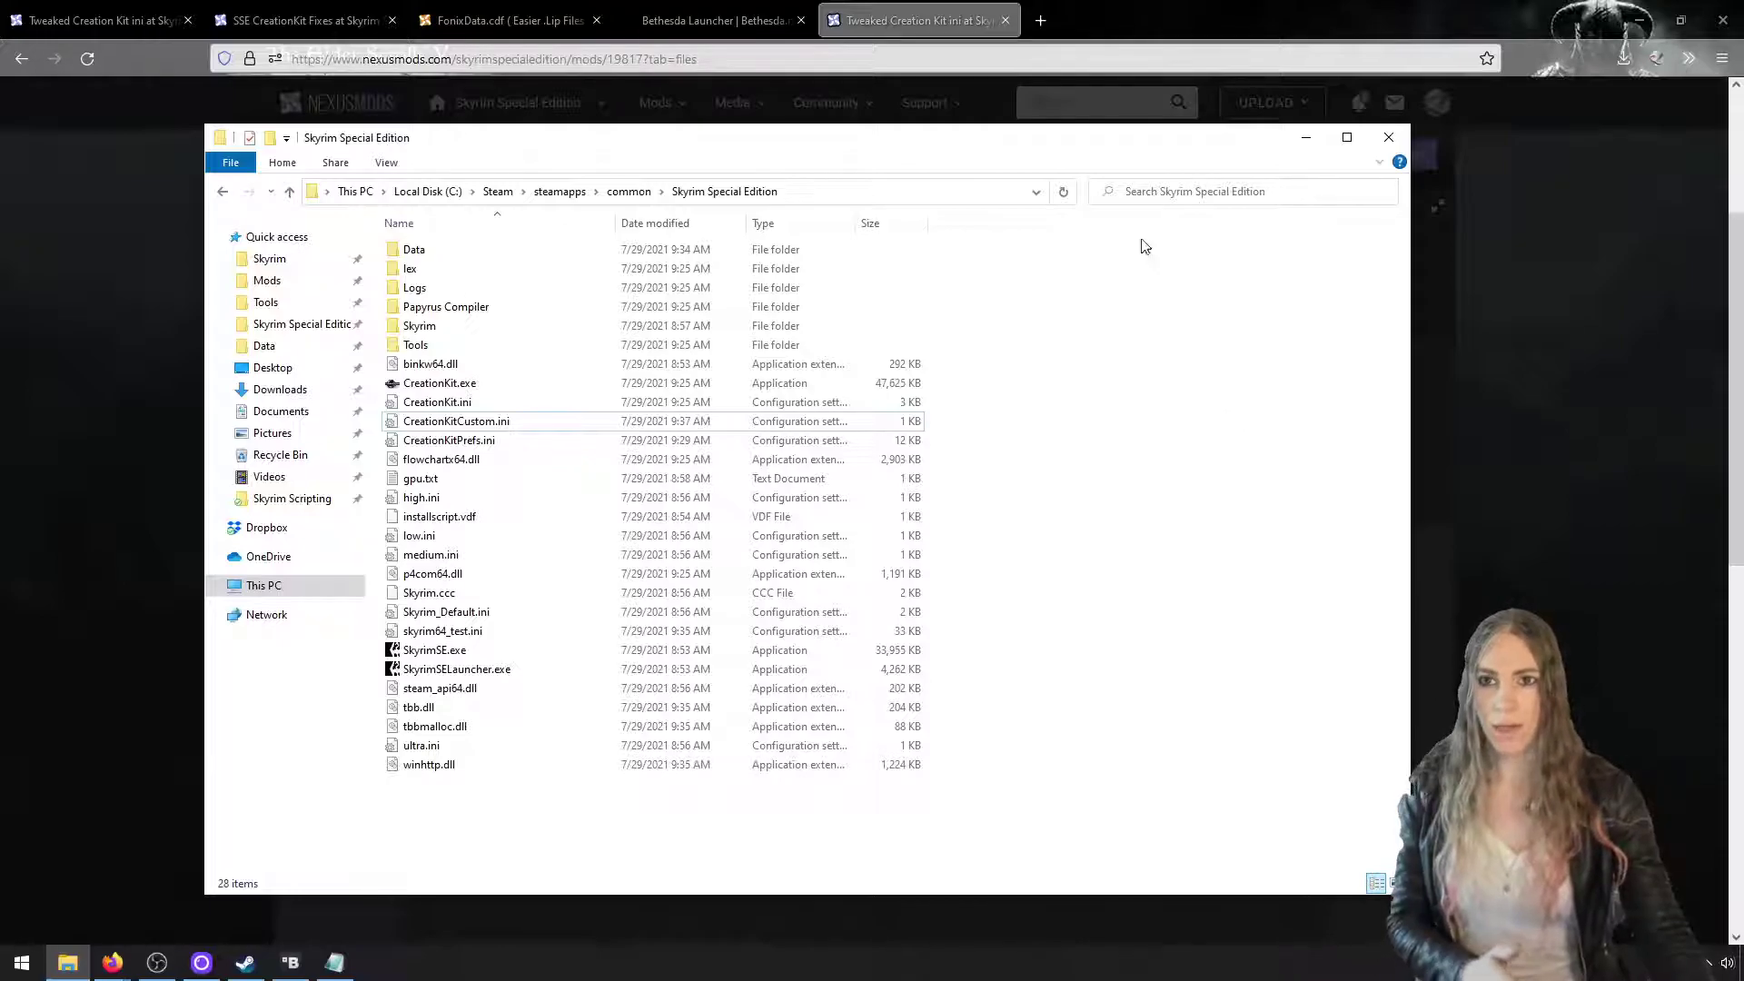
Google 'FonixData.cdf skyrim' in a new tab using the copied mod title
{"action": "left_click", "coordinate": [510, 11]}
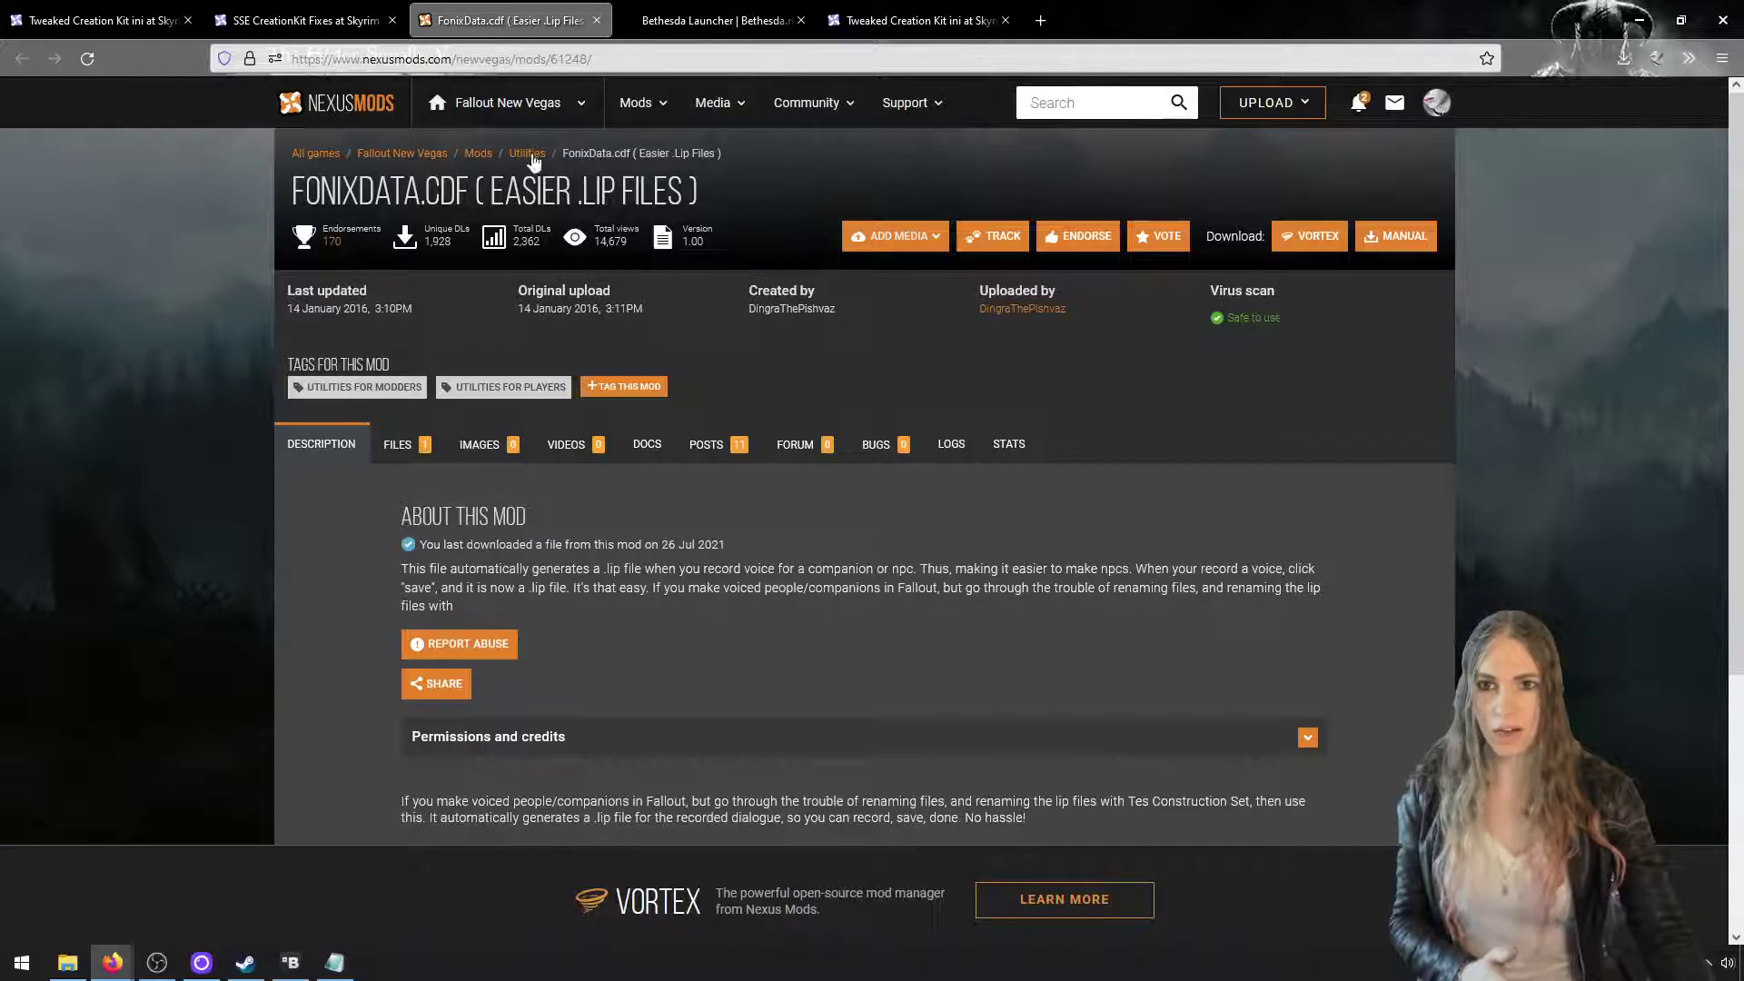
{"action": "left_click_drag", "start_coordinate": [469, 193], "coordinate": [289, 200]}
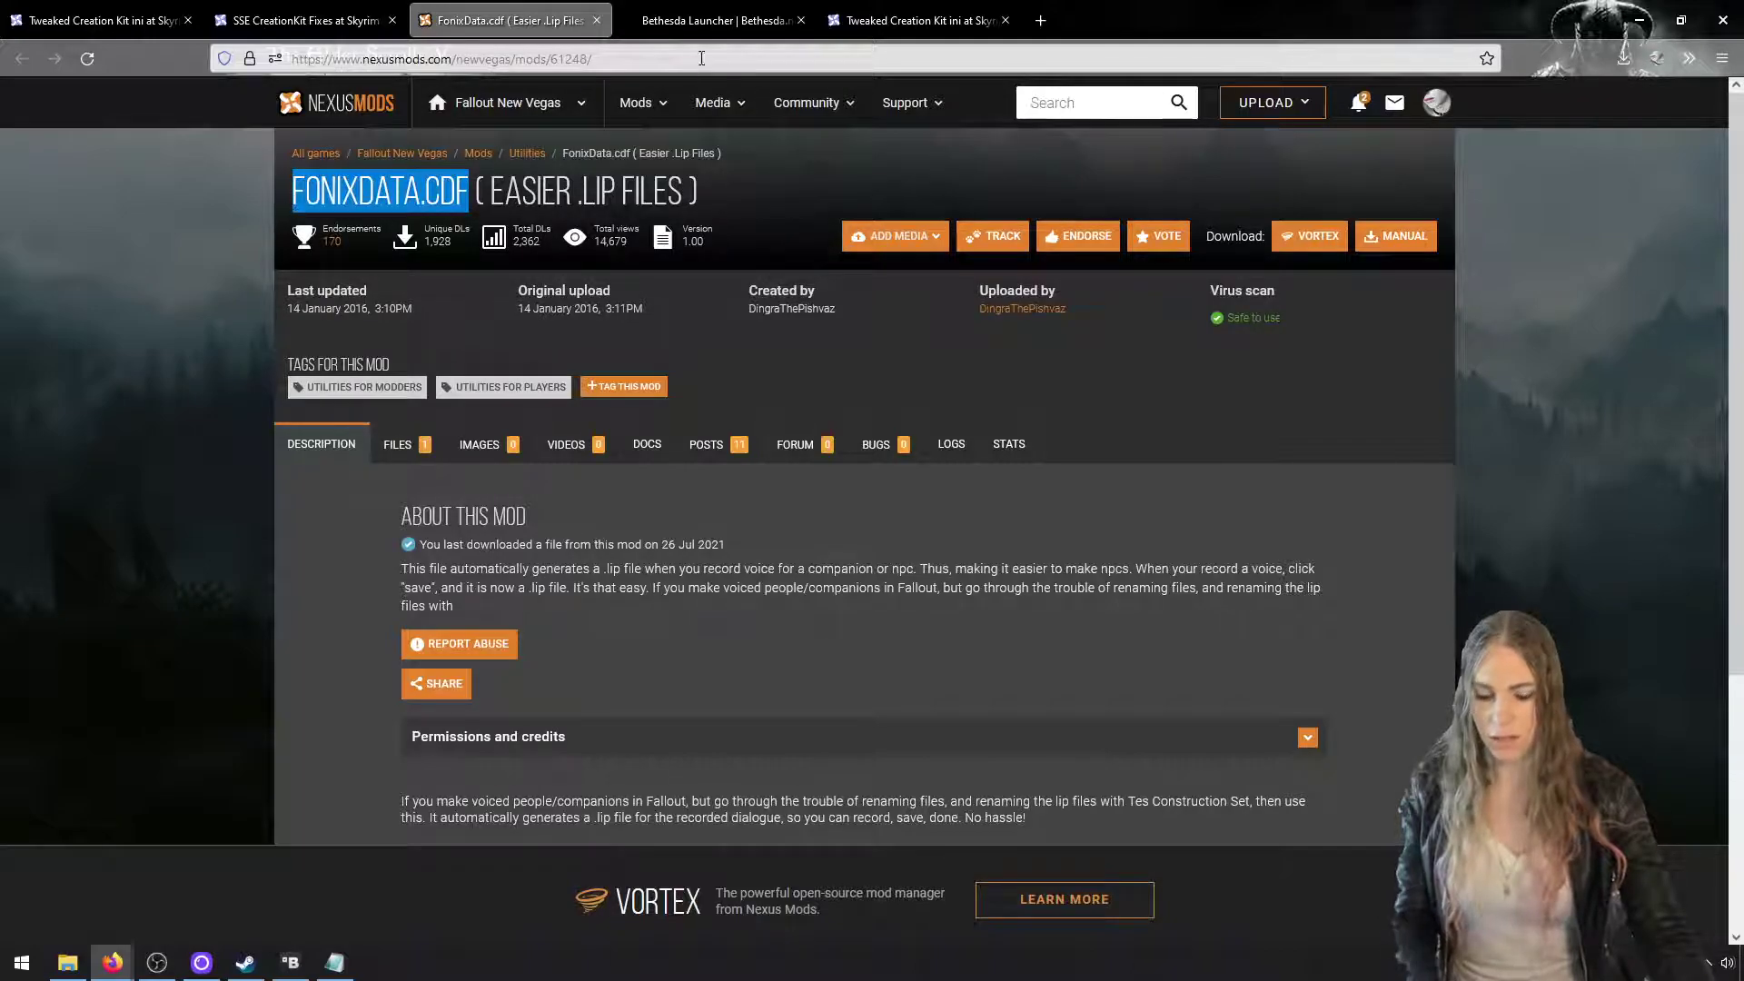
{"action": "left_click", "coordinate": [1055, 19]}
{"action": "type", "text": "FonixData.cdf"}
{"action": "type", "text": "sky"}
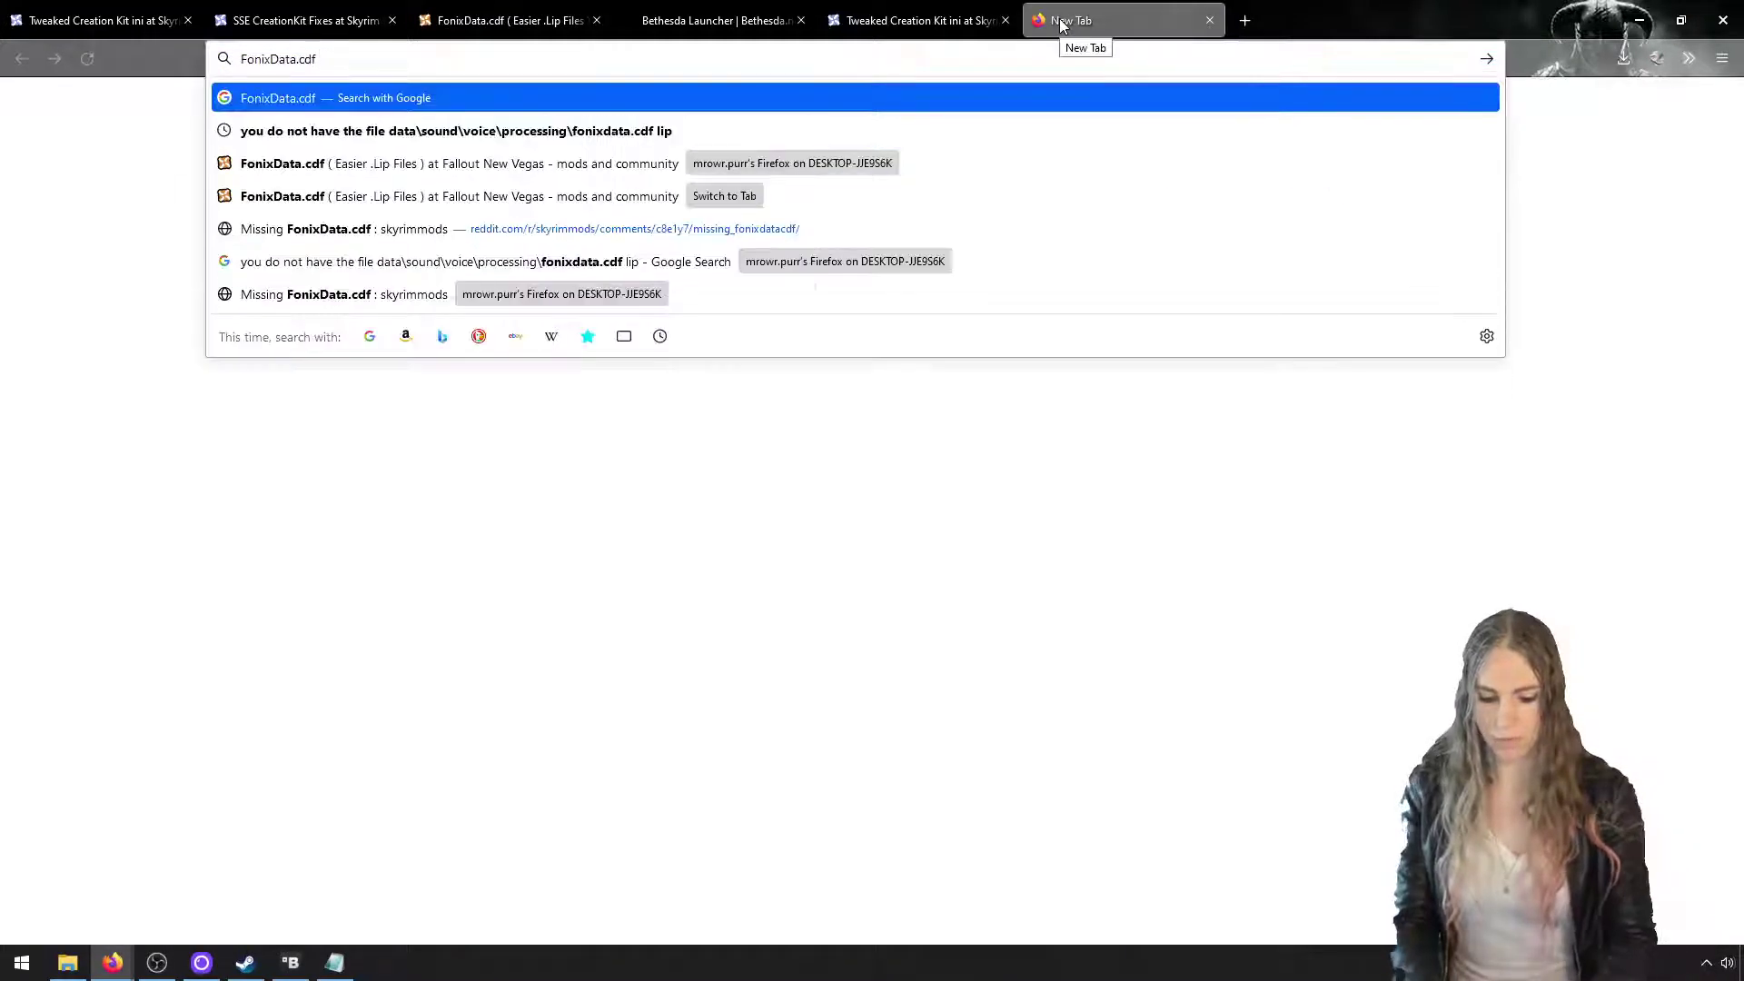
{"action": "type", "text": "rim"}
{"action": "key", "text": "Return"}
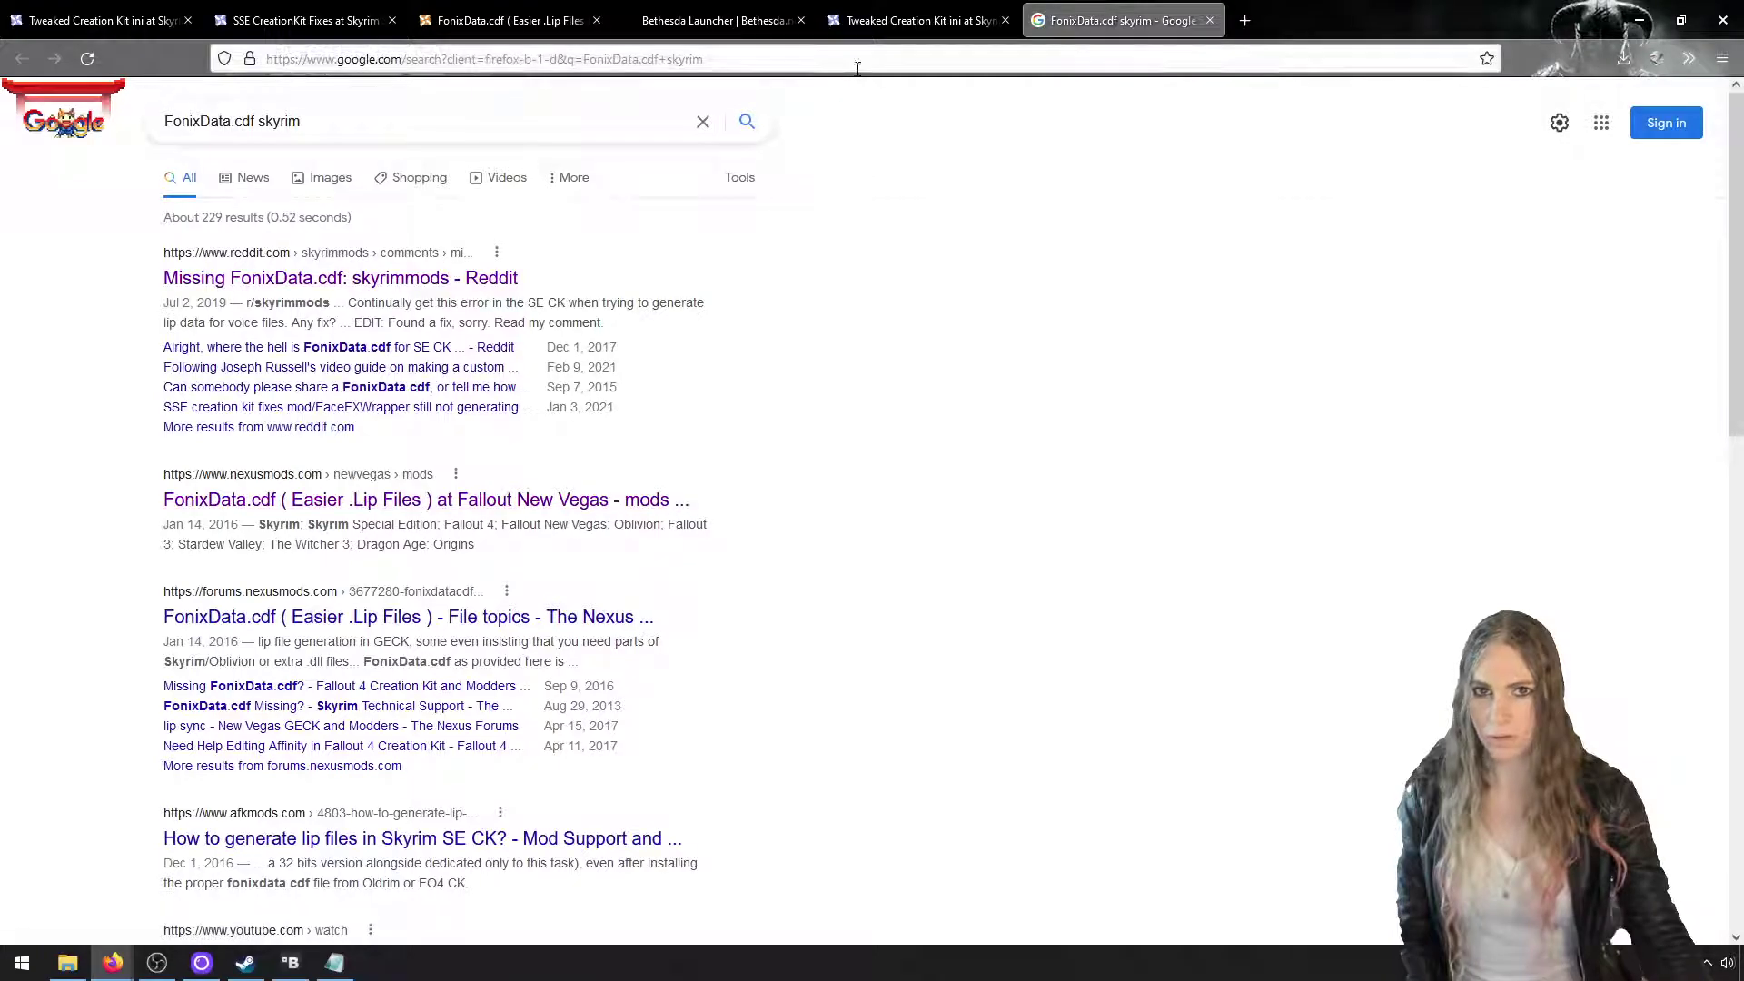
Return to the FonixData.cdf (Easier .Lip Files) page and show its Files list
{"action": "left_click", "coordinate": [511, 11]}
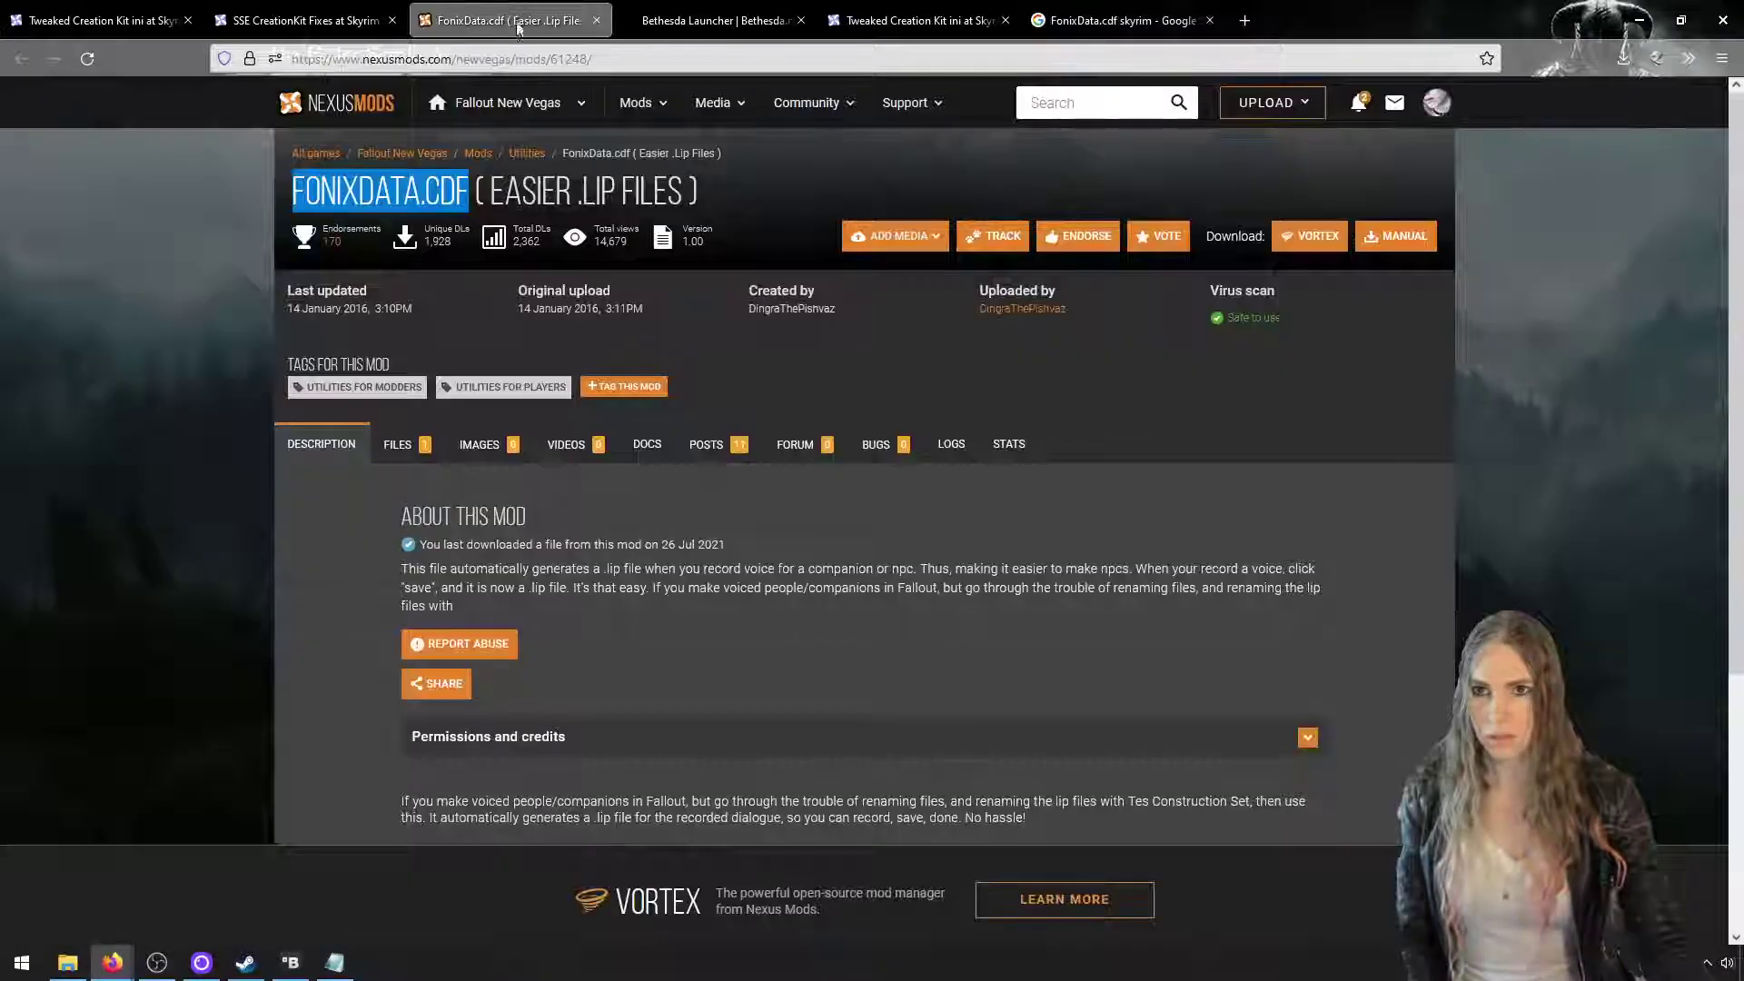
{"action": "double_click", "coordinate": [483, 59]}
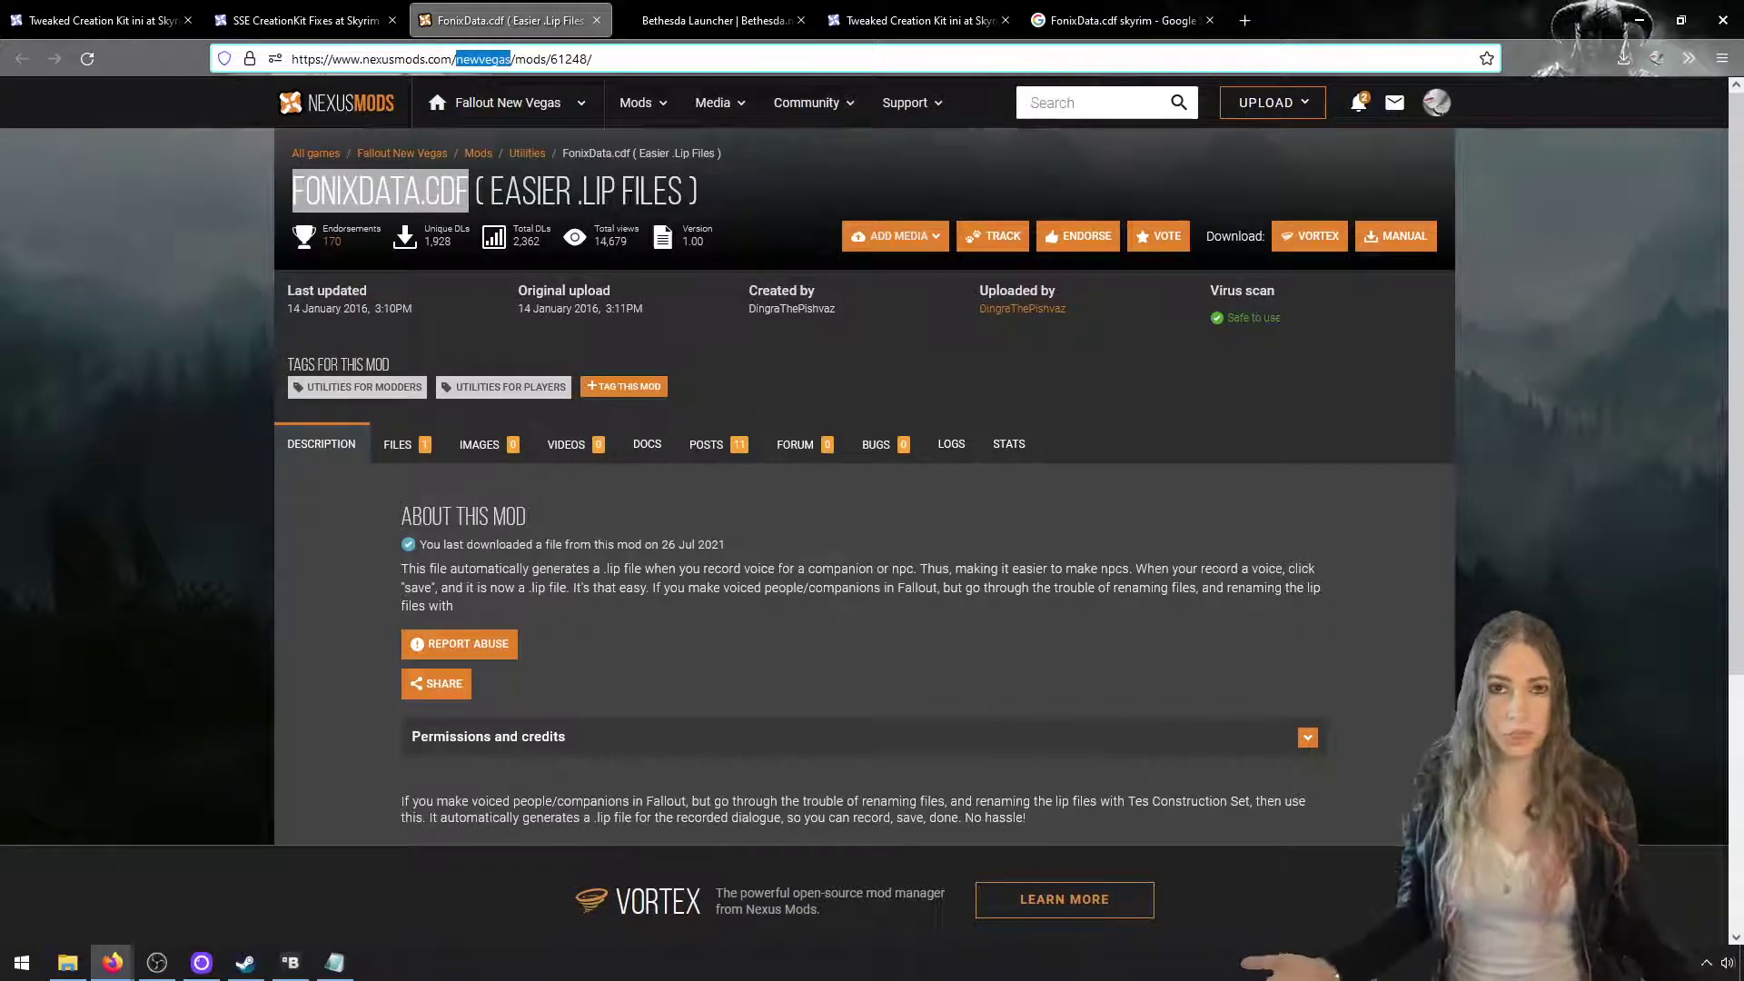
{"action": "left_click", "coordinate": [441, 440]}
{"action": "right_click", "coordinate": [440, 441]}
{"action": "left_click", "coordinate": [363, 510]}
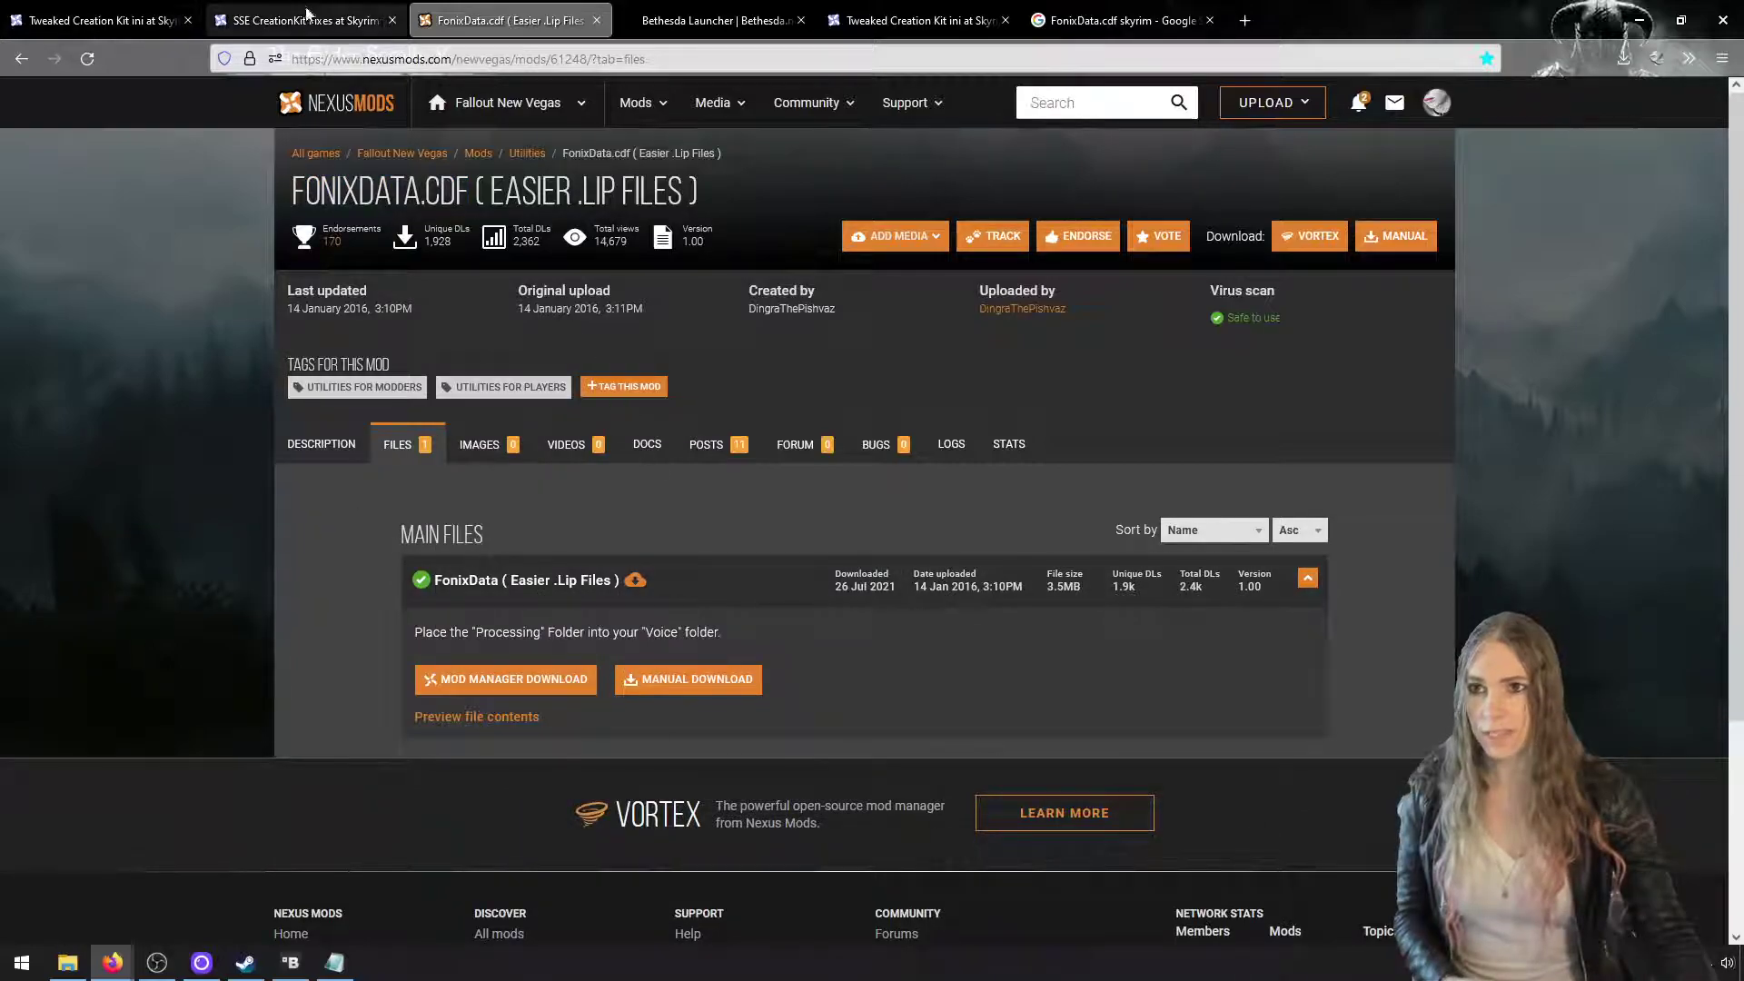
Follow the FonixData.cdf link in the SSE CreationKit Fixes pinned comment
{"action": "left_click", "coordinate": [304, 21]}
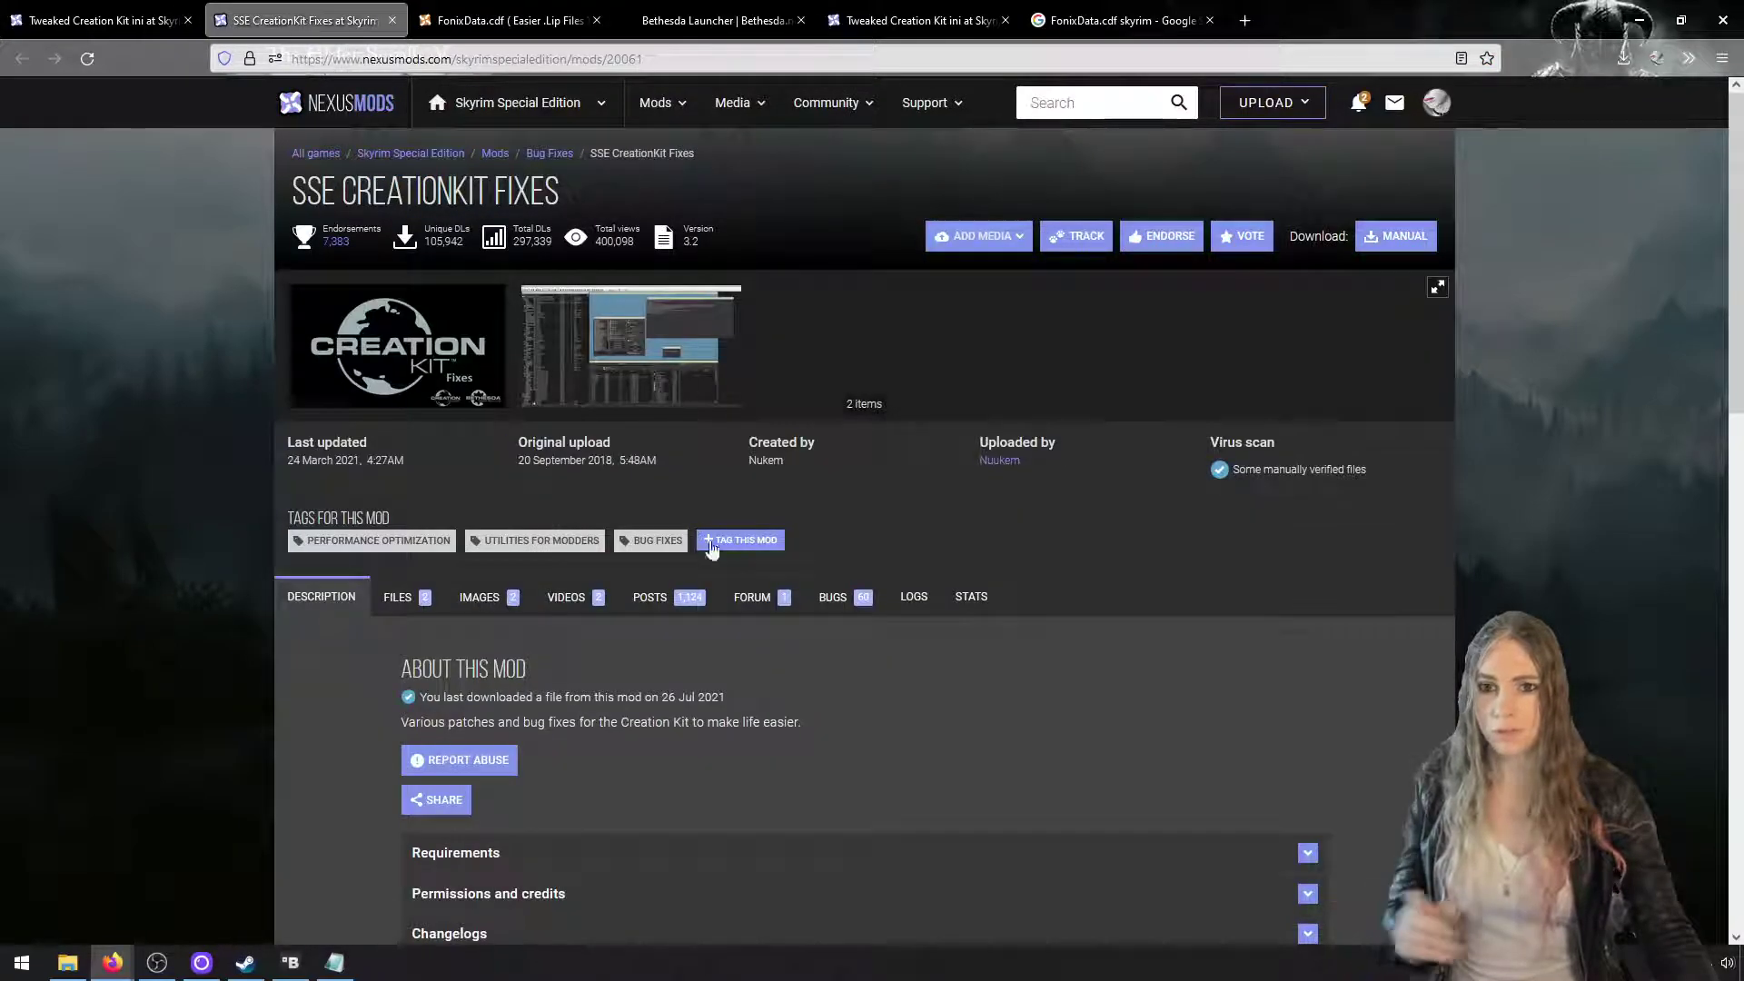
{"action": "left_click", "coordinate": [661, 596]}
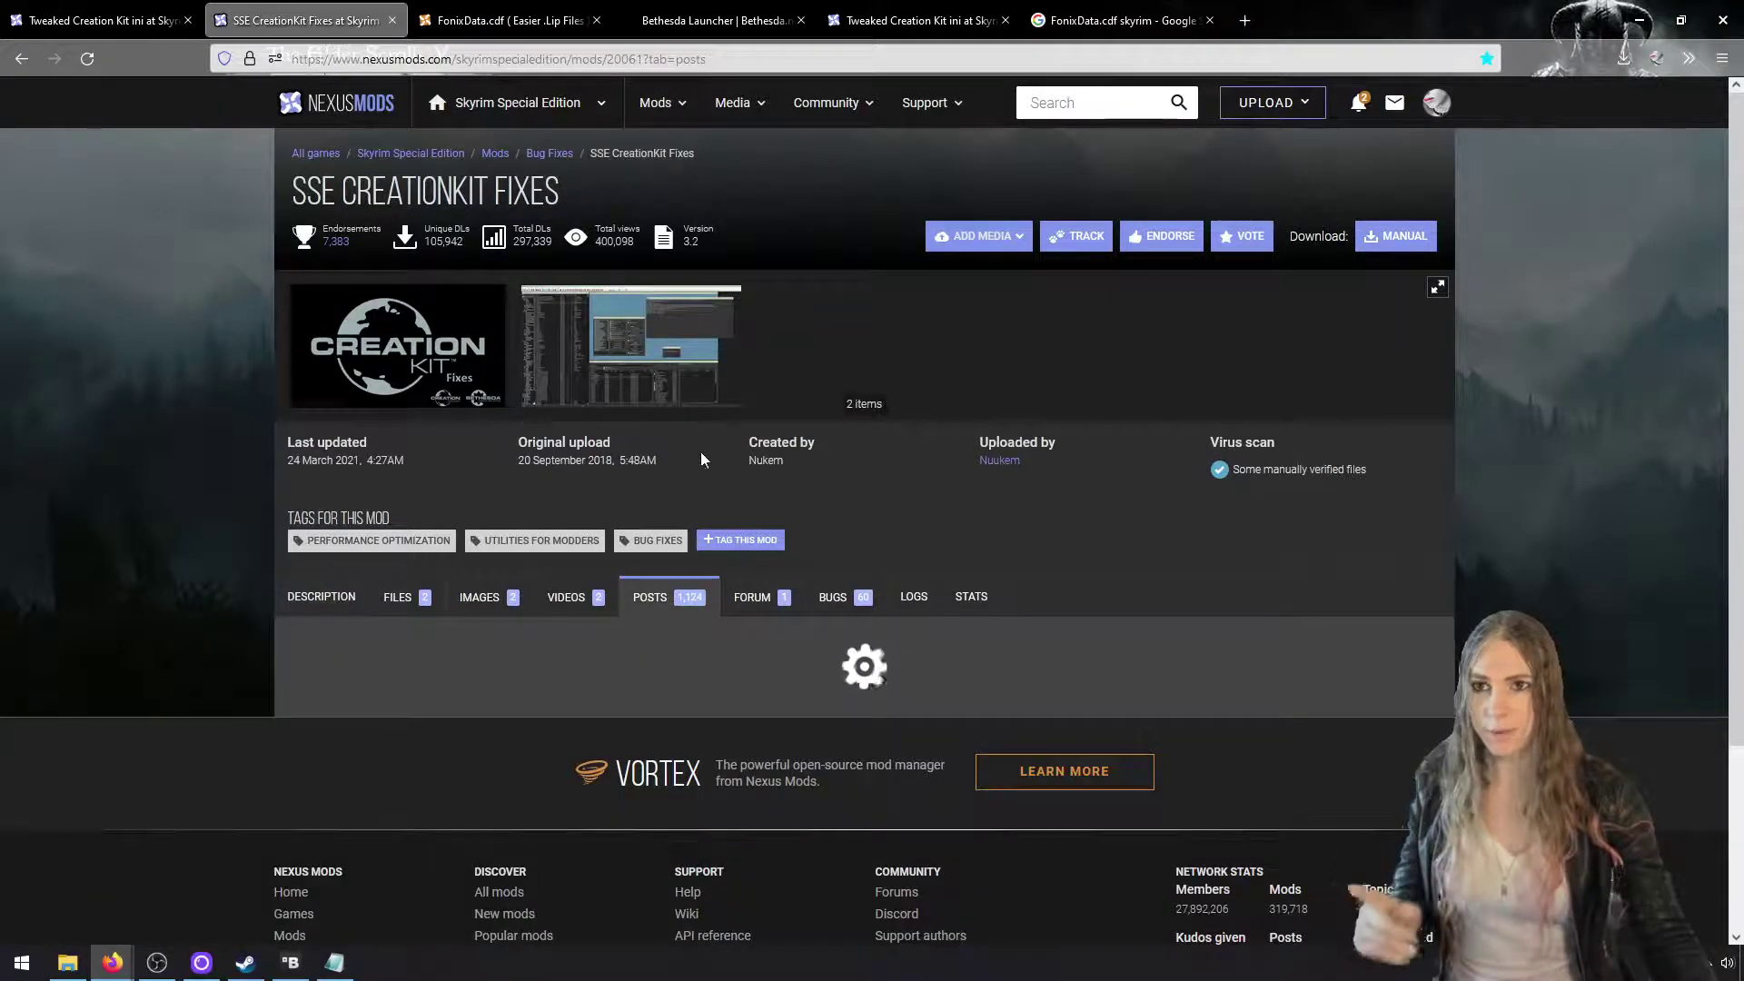
{"action": "scroll", "coordinate": [761, 521], "scroll_direction": "down", "scroll_amount": 4}
{"action": "left_click_drag", "start_coordinate": [816, 695], "coordinate": [656, 384]}
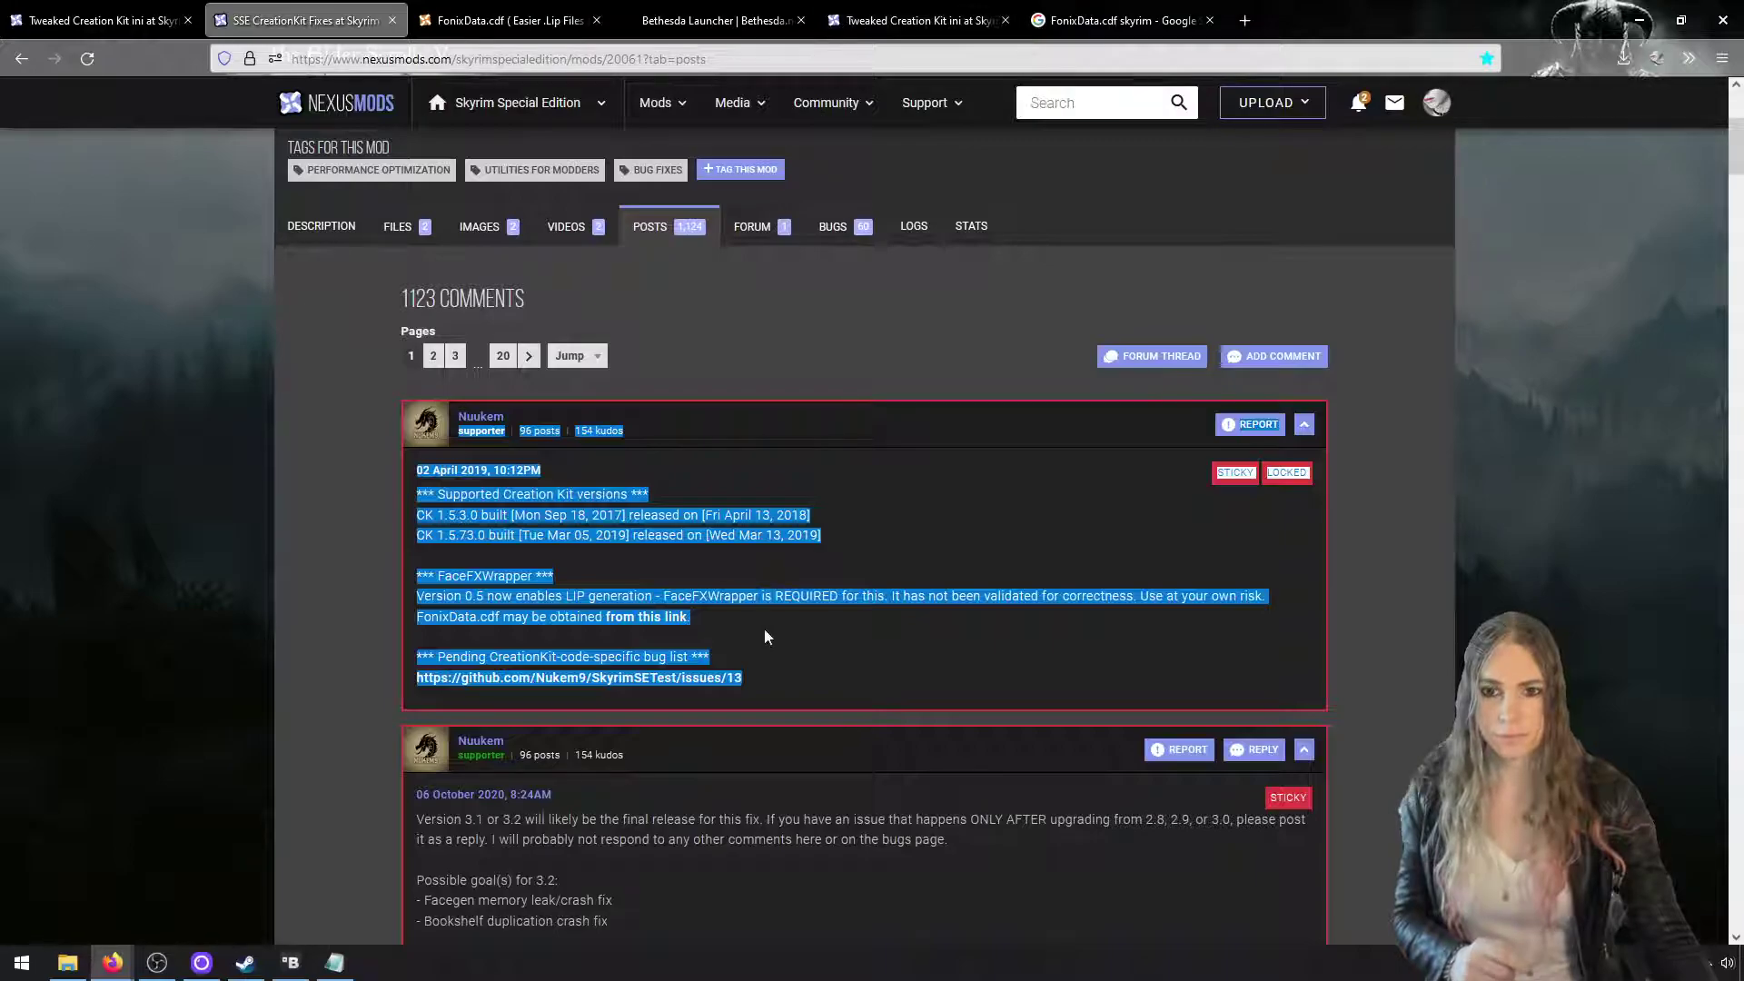
{"action": "left_click", "coordinate": [649, 674]}
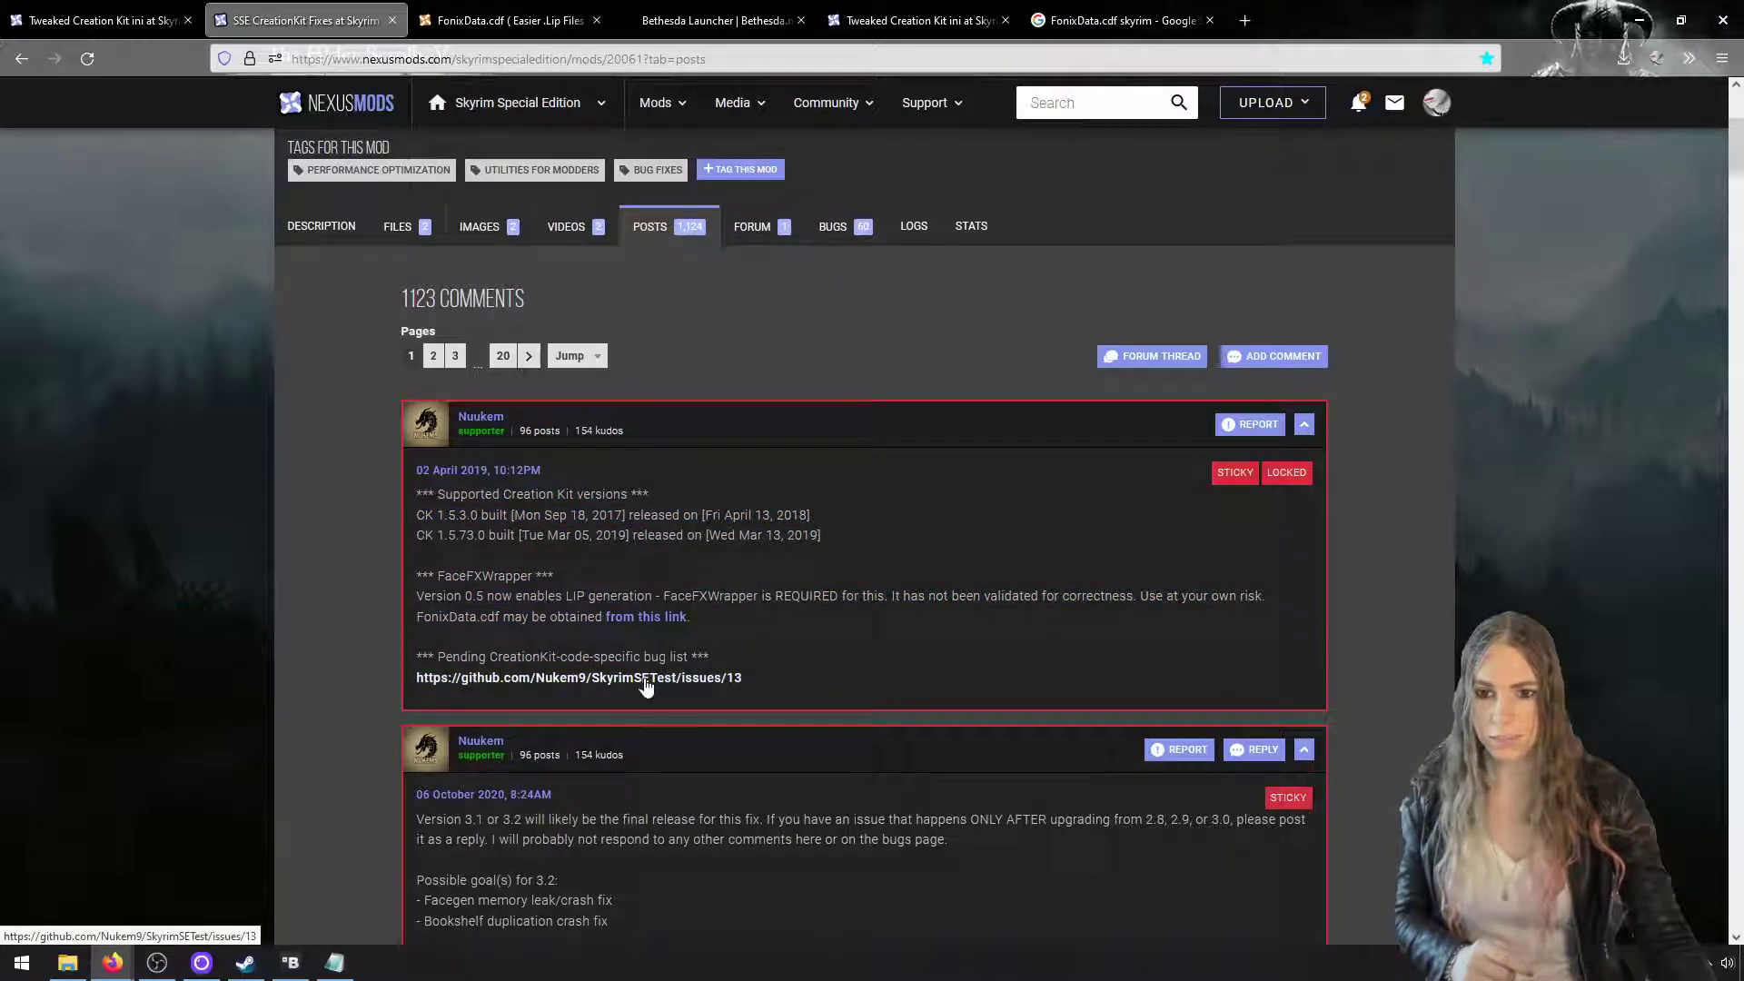
{"action": "left_click", "coordinate": [644, 617]}
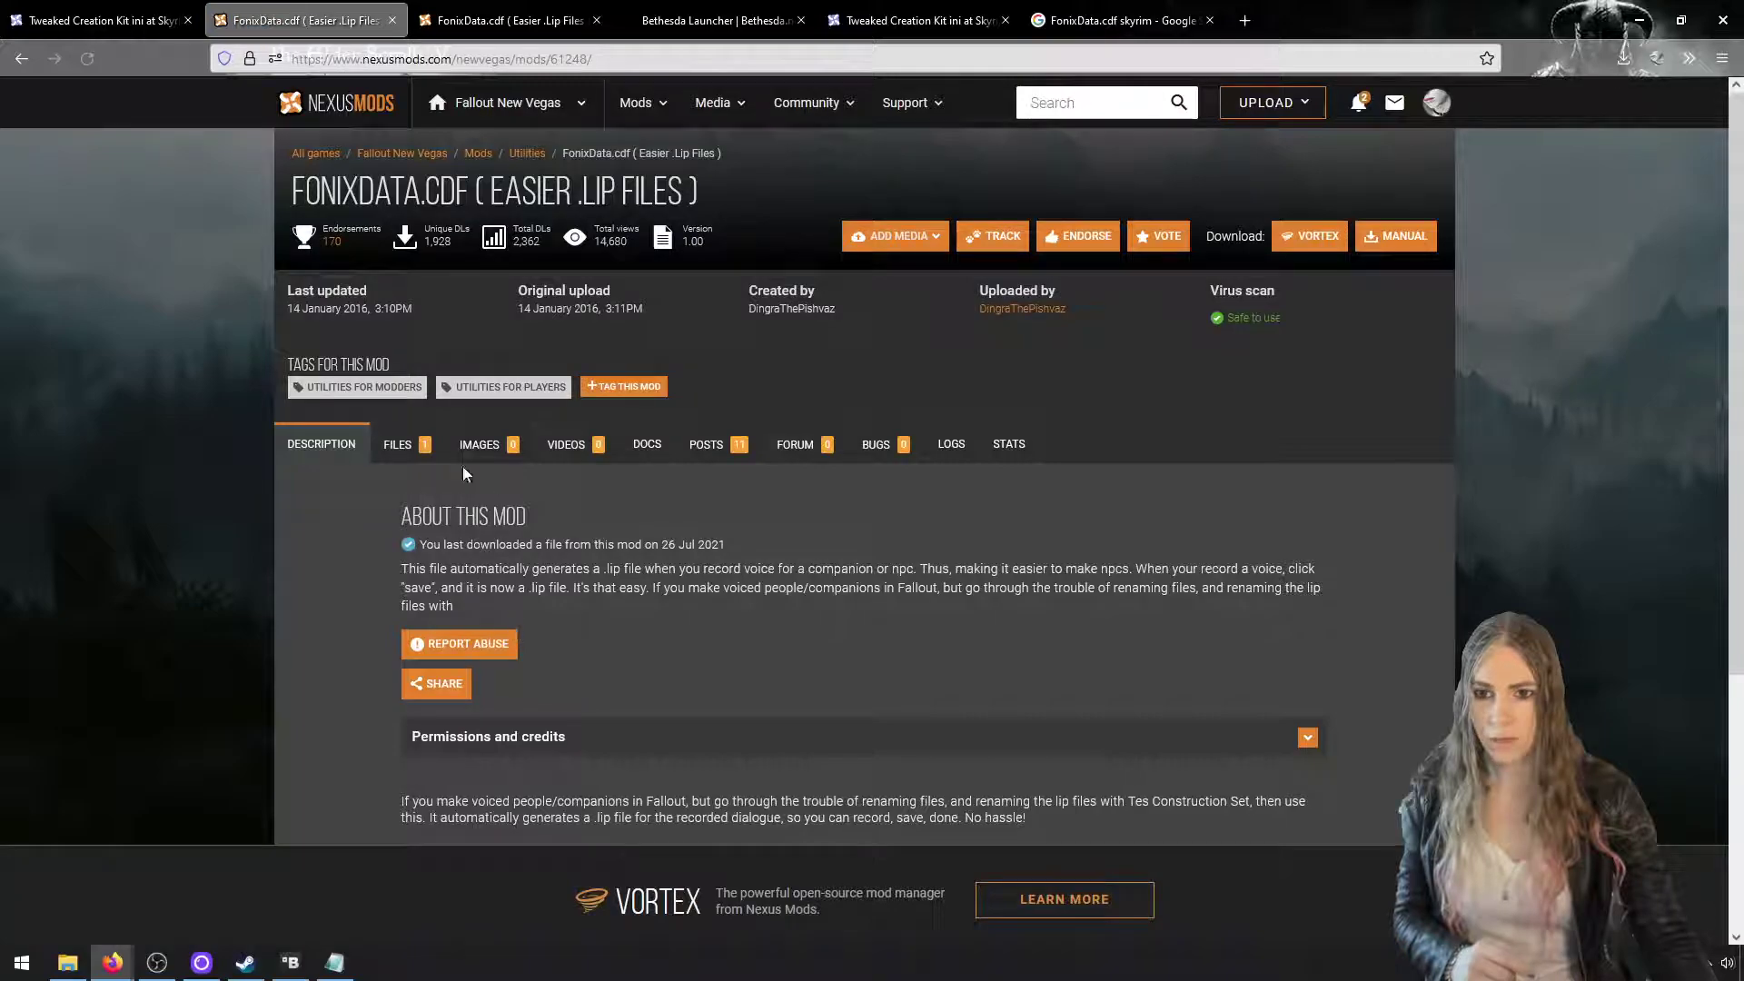
Download the FonixData (Easier .Lip Files) 7z archive and view the recent downloads
{"action": "left_click", "coordinate": [422, 463]}
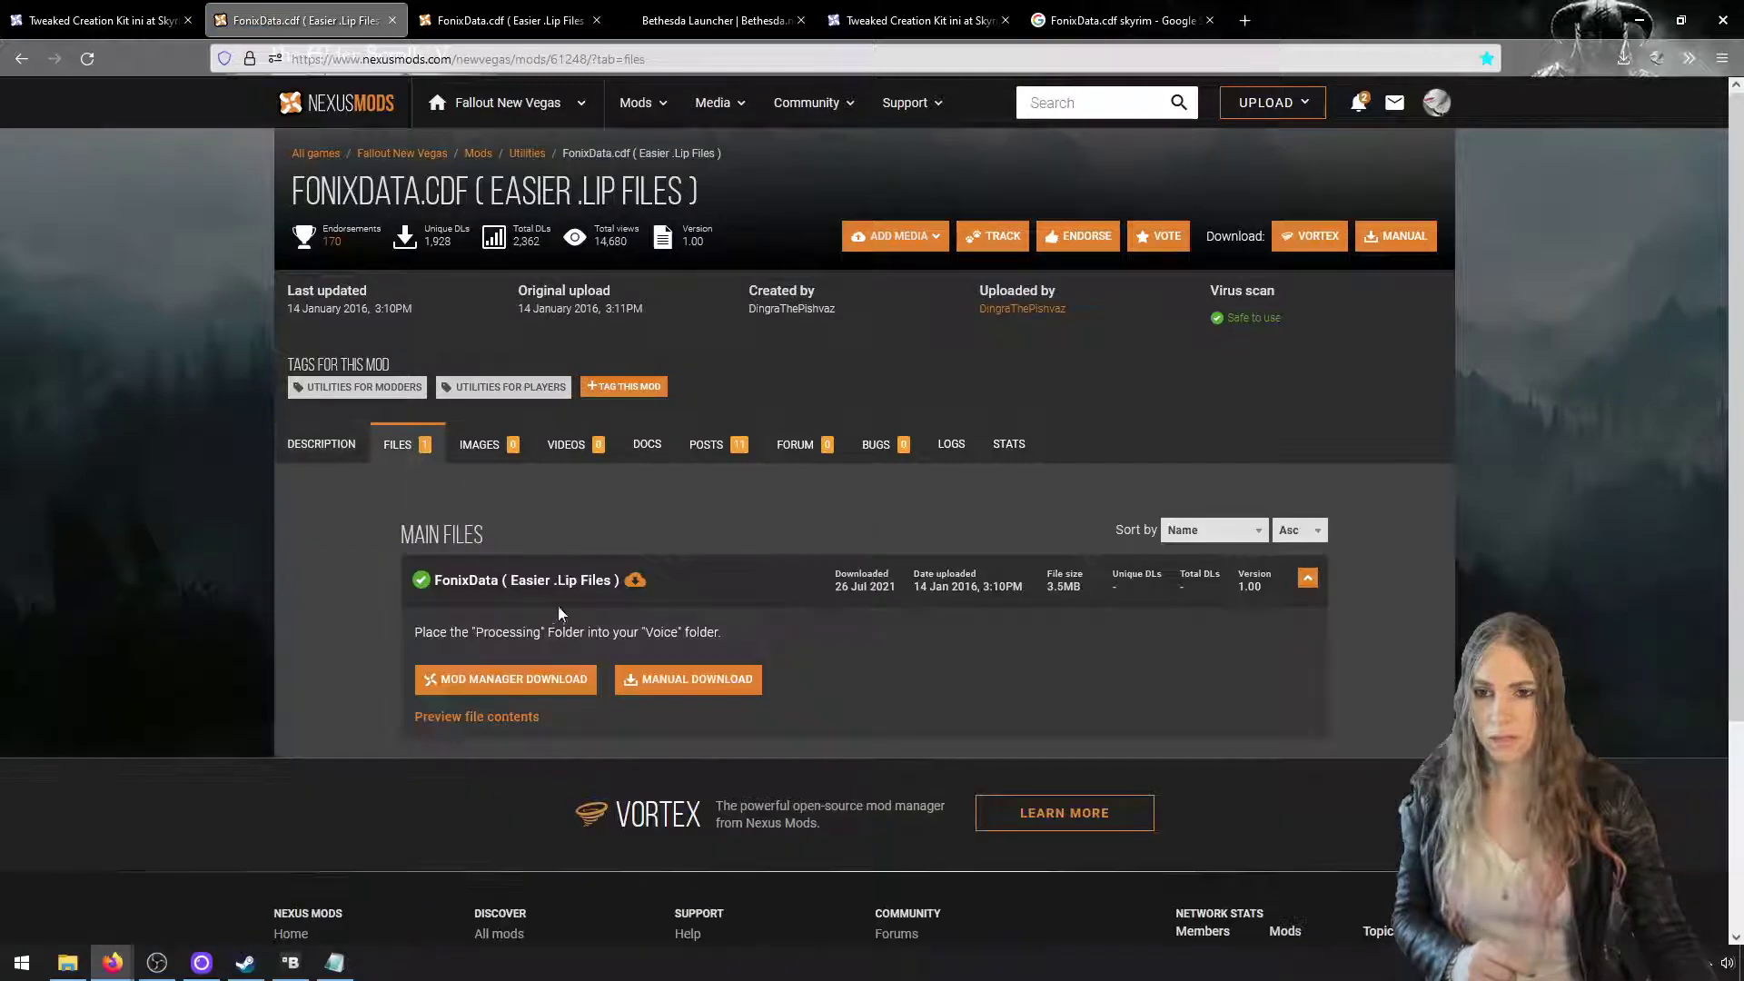
{"action": "left_click", "coordinate": [647, 688]}
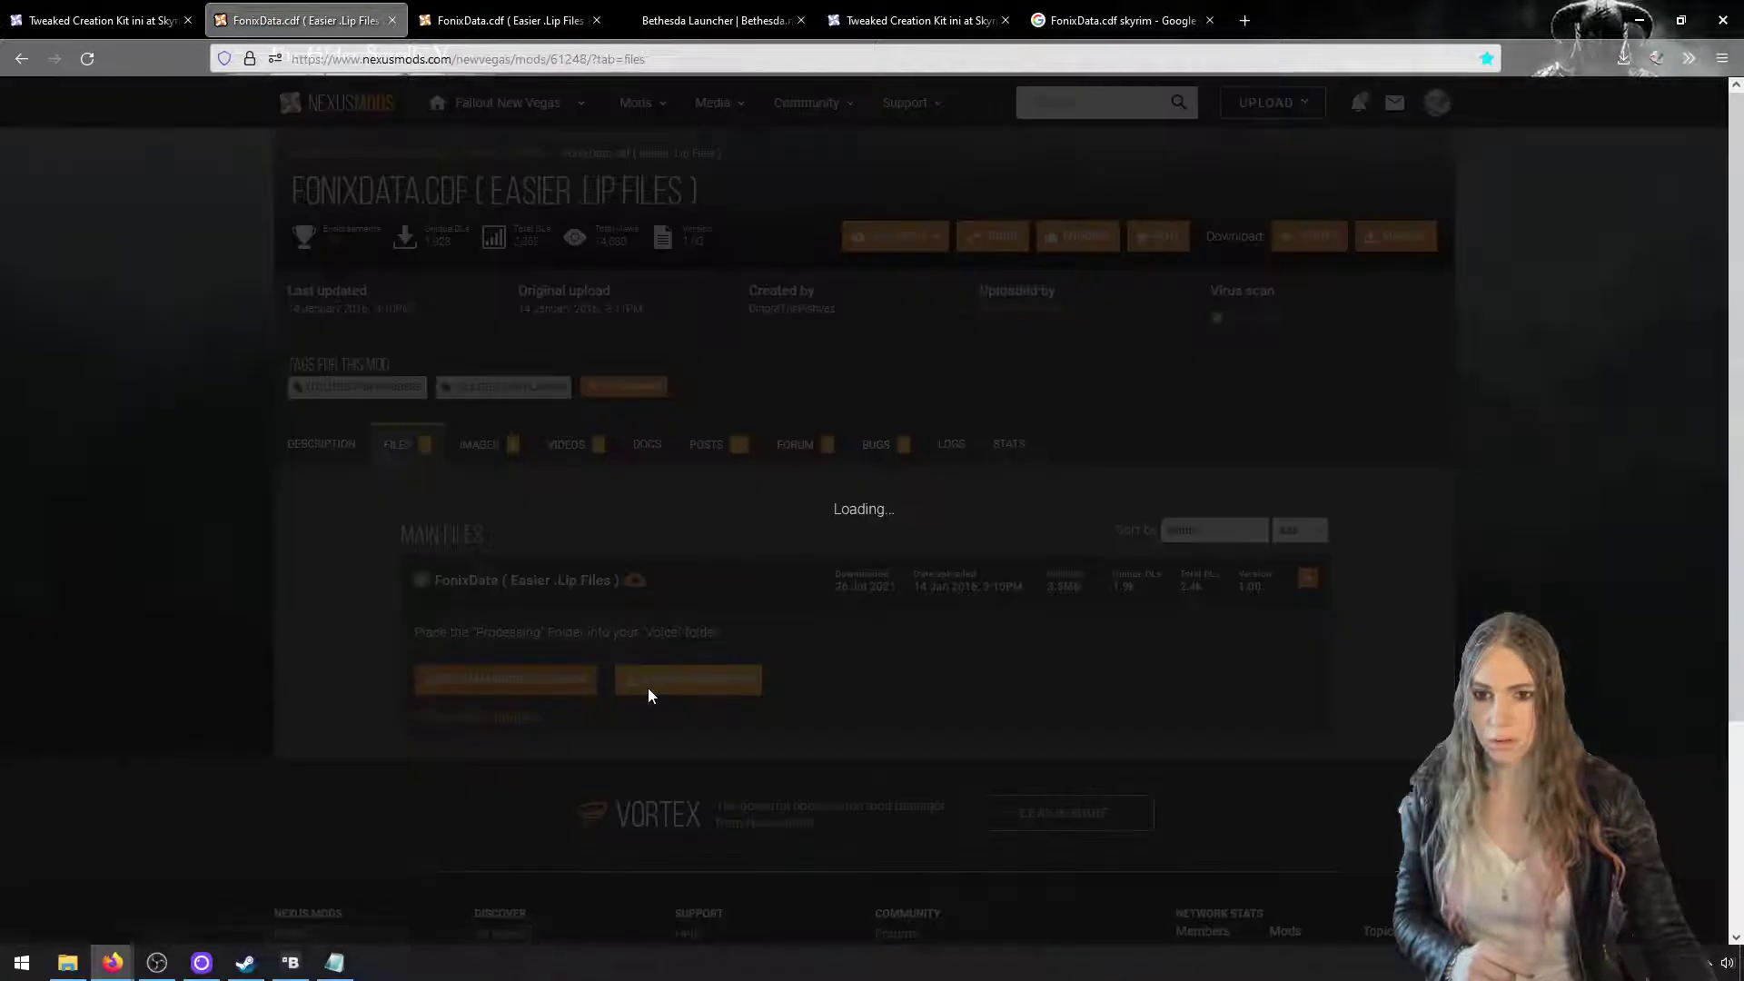
{"action": "left_click", "coordinate": [1041, 579]}
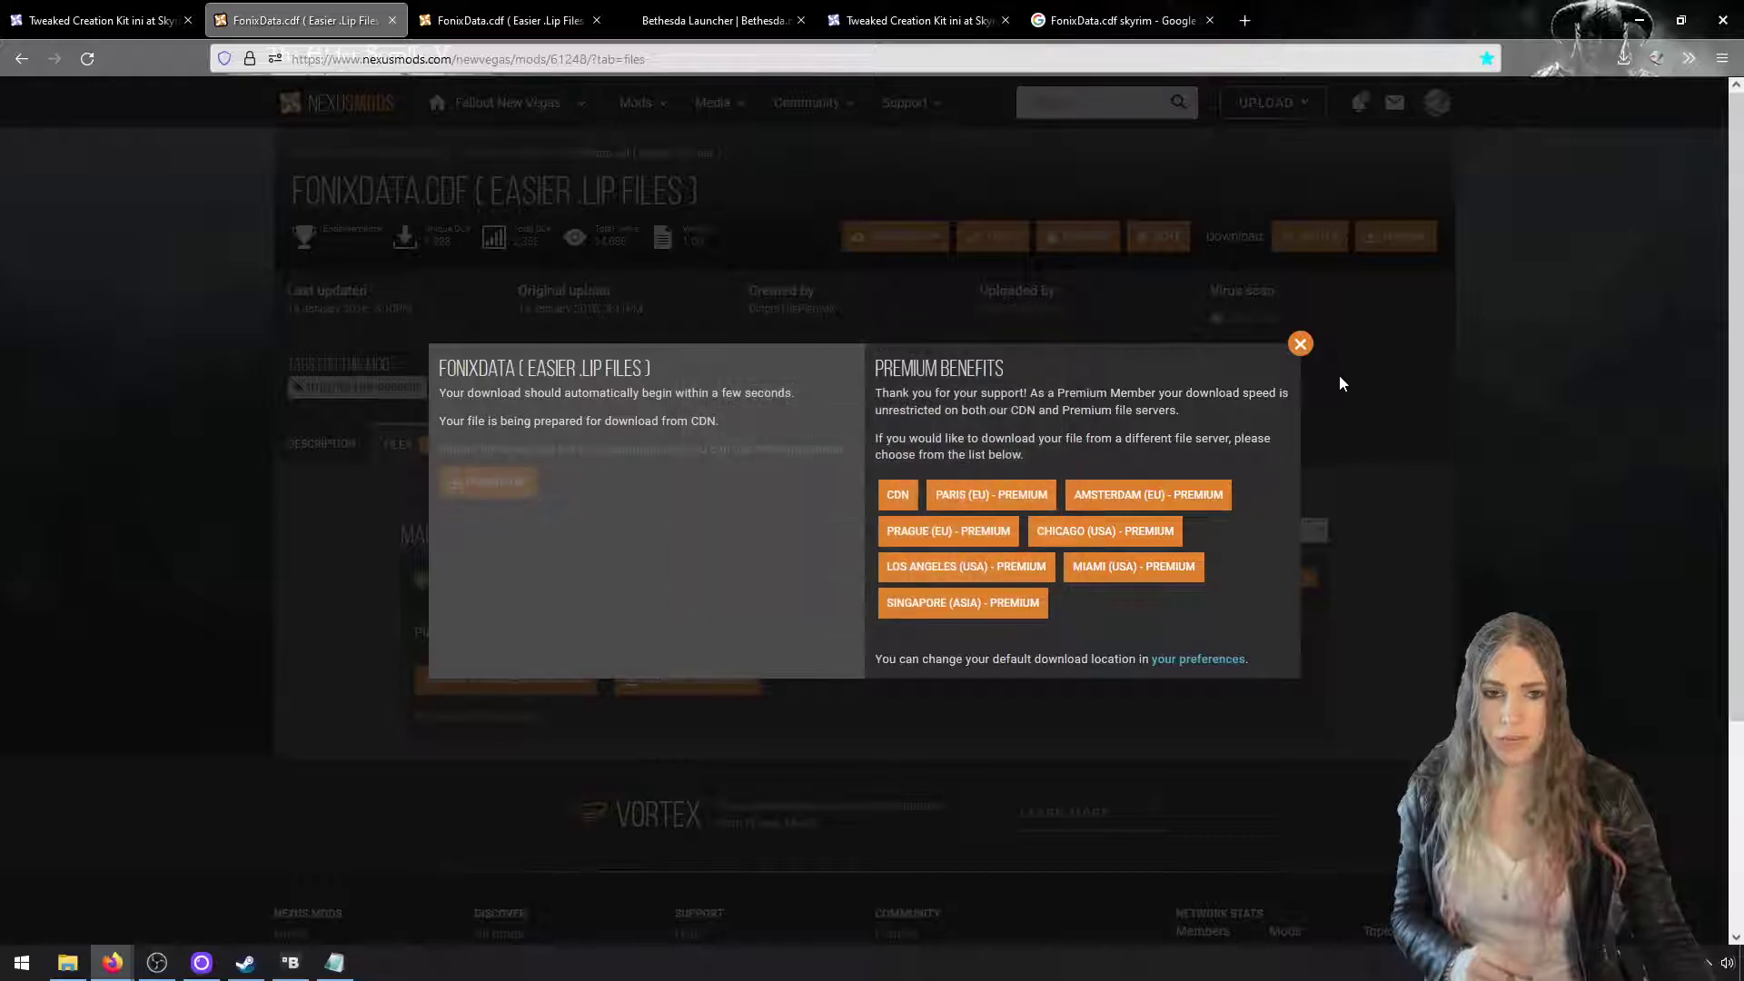
{"action": "left_click", "coordinate": [1299, 343]}
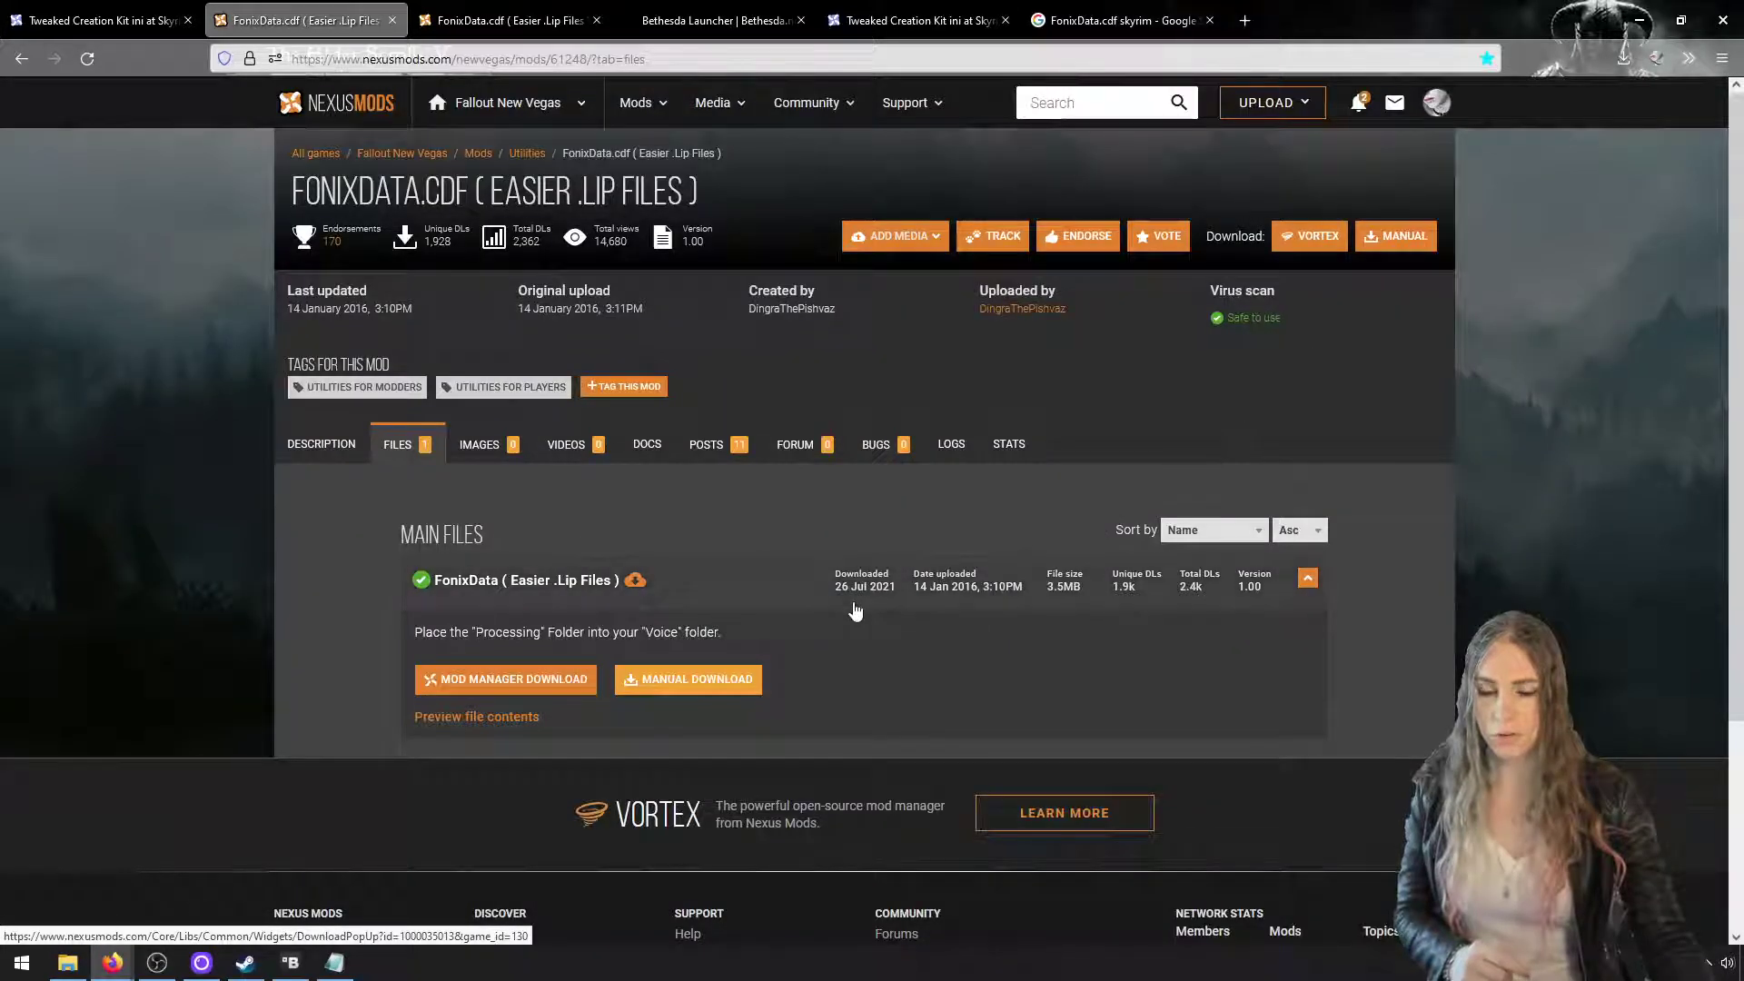
{"action": "left_click", "coordinate": [687, 691]}
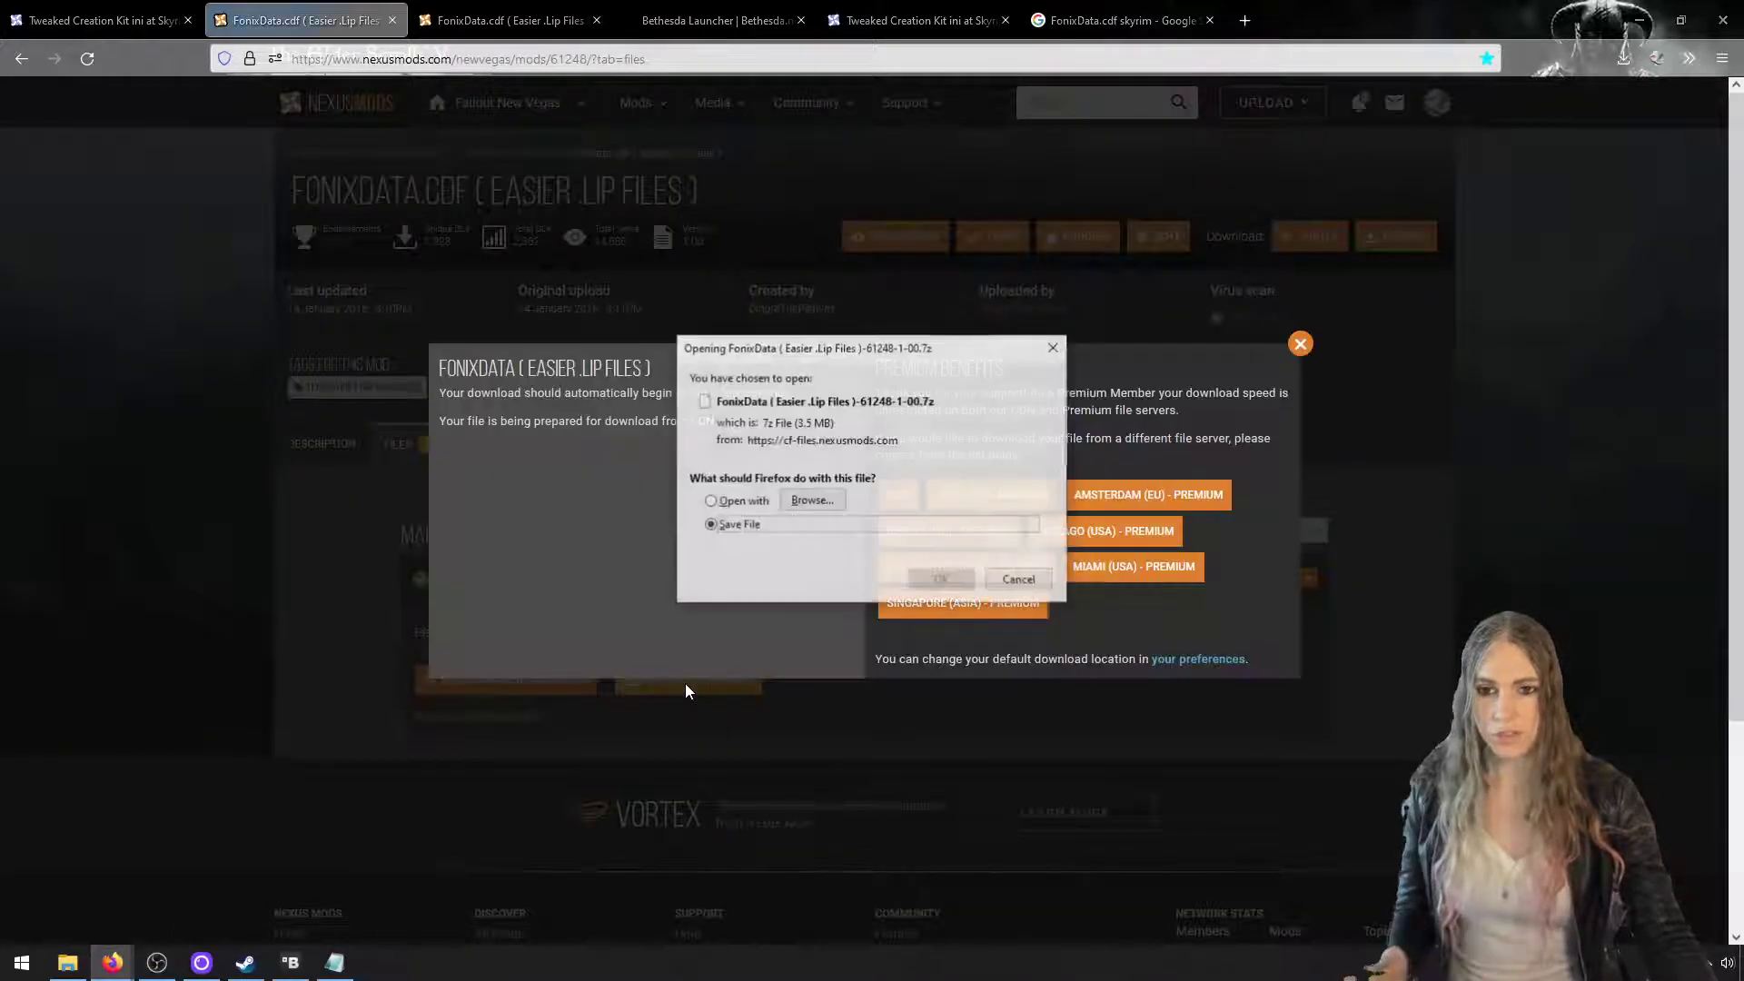
{"action": "left_click", "coordinate": [940, 582]}
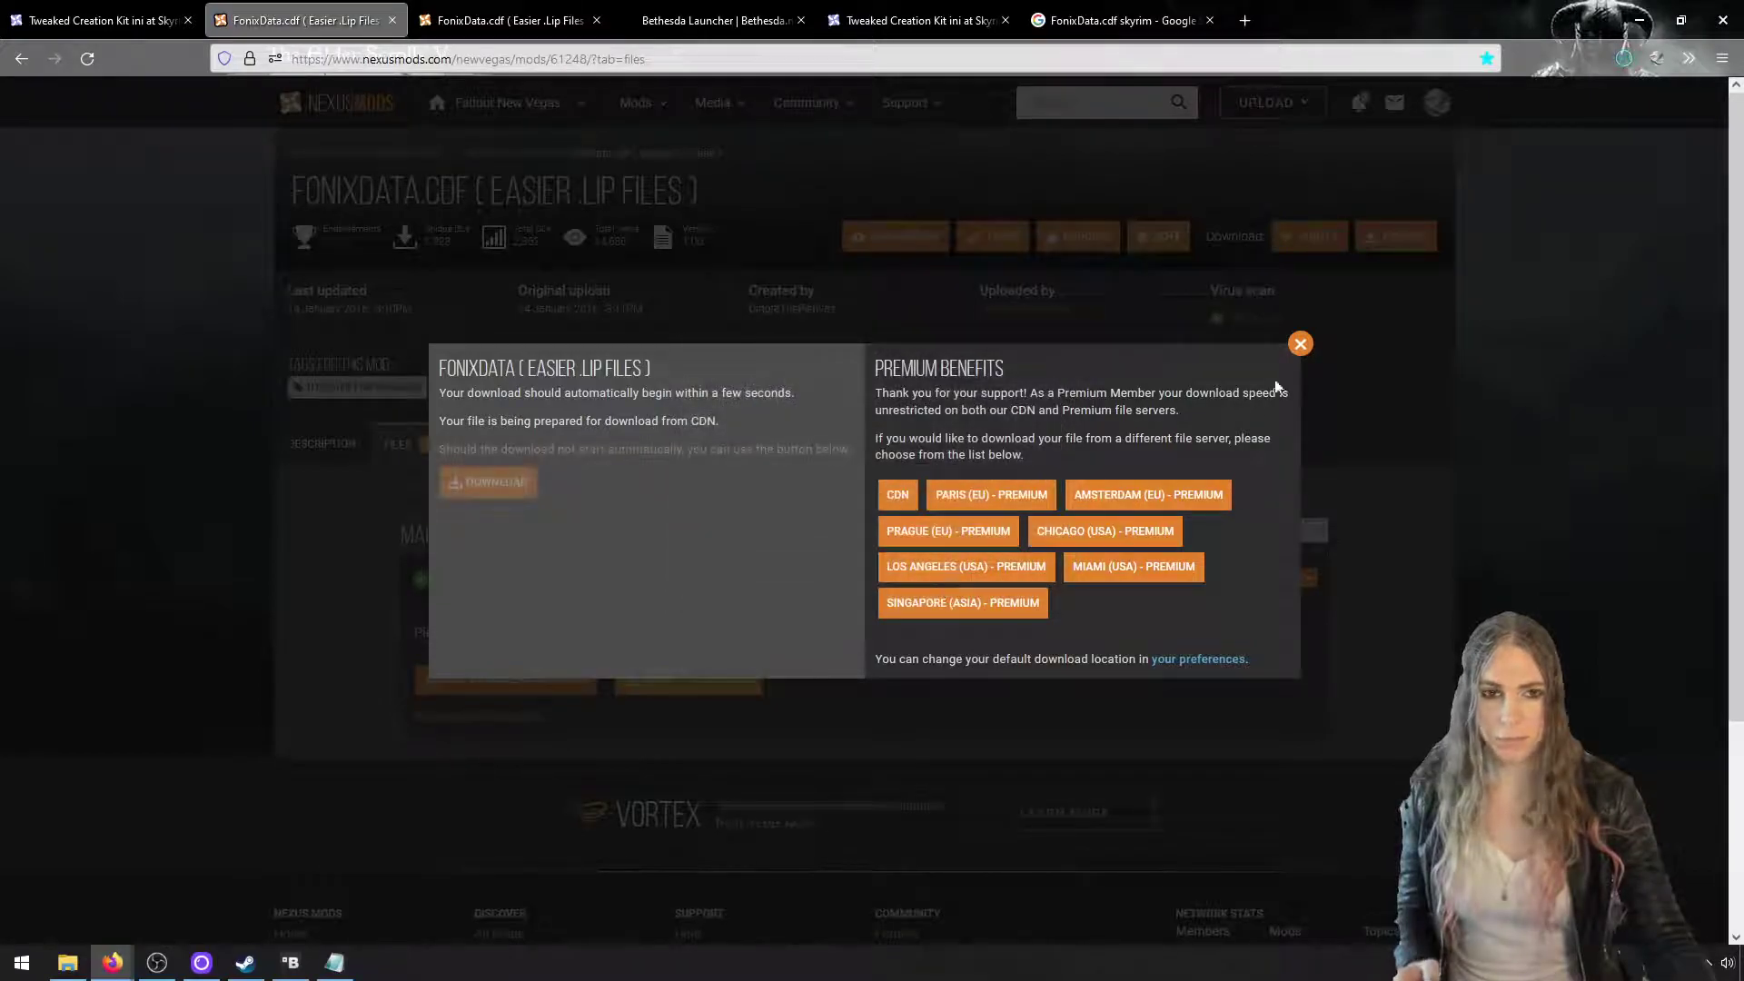
{"action": "left_click", "coordinate": [1300, 343]}
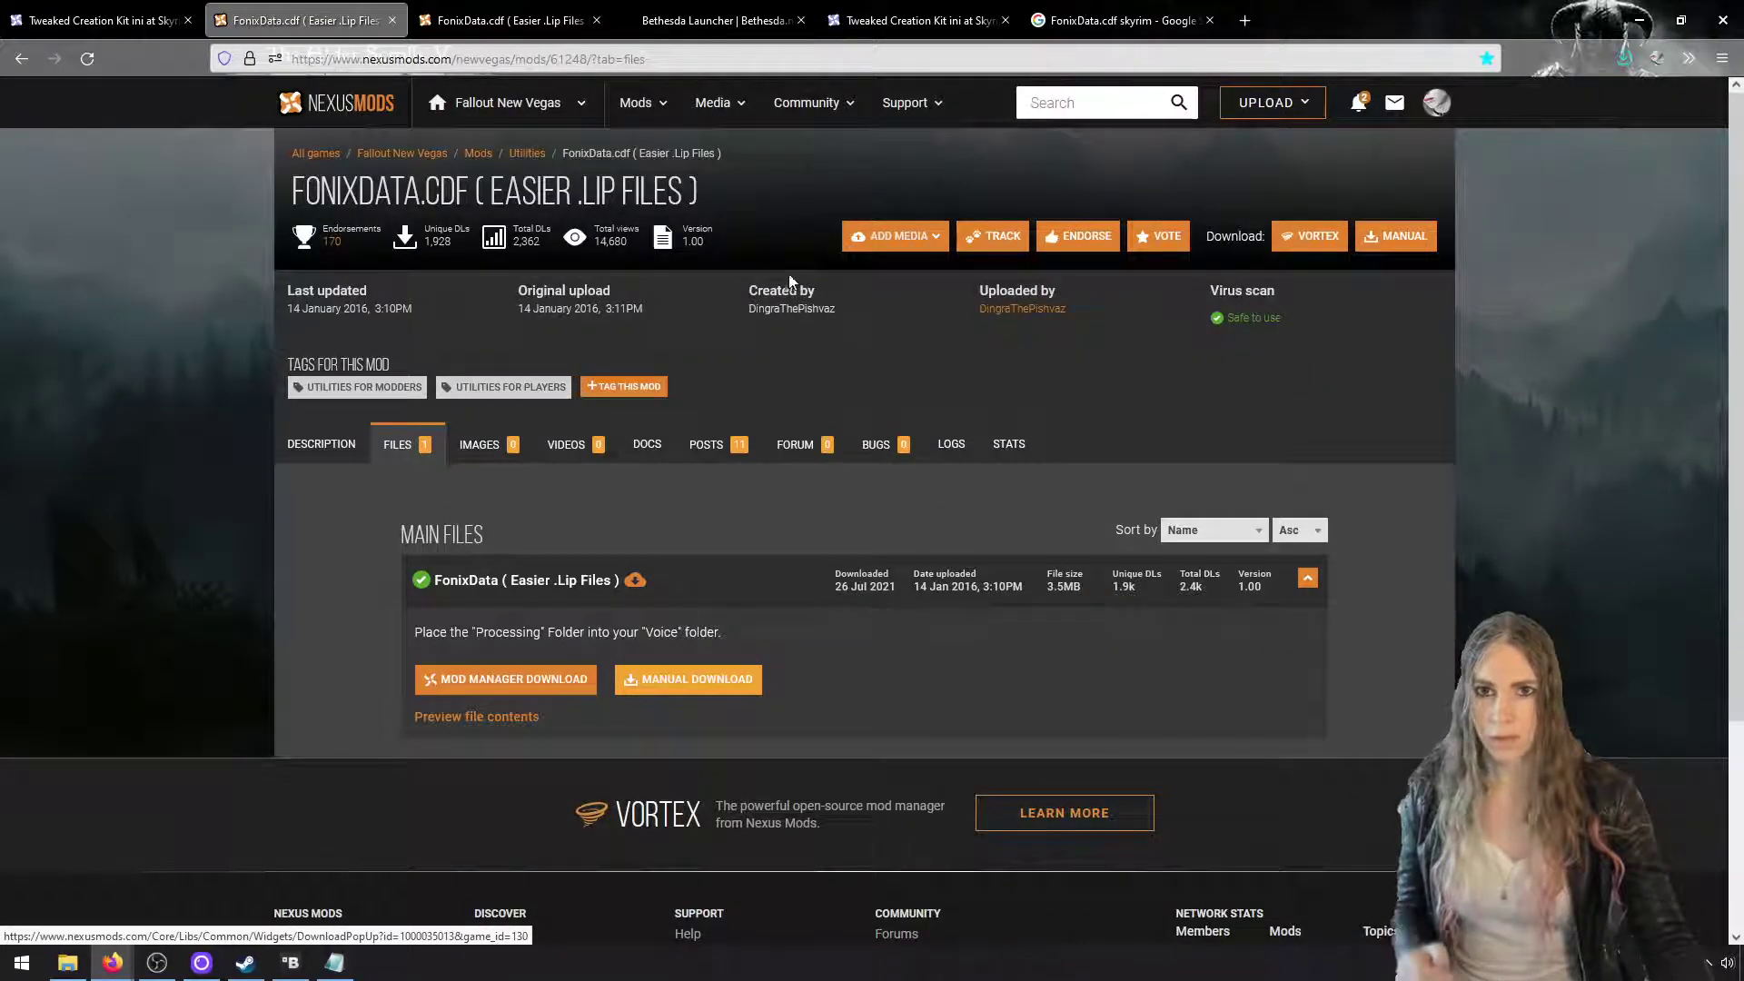
{"action": "left_click", "coordinate": [1623, 59]}
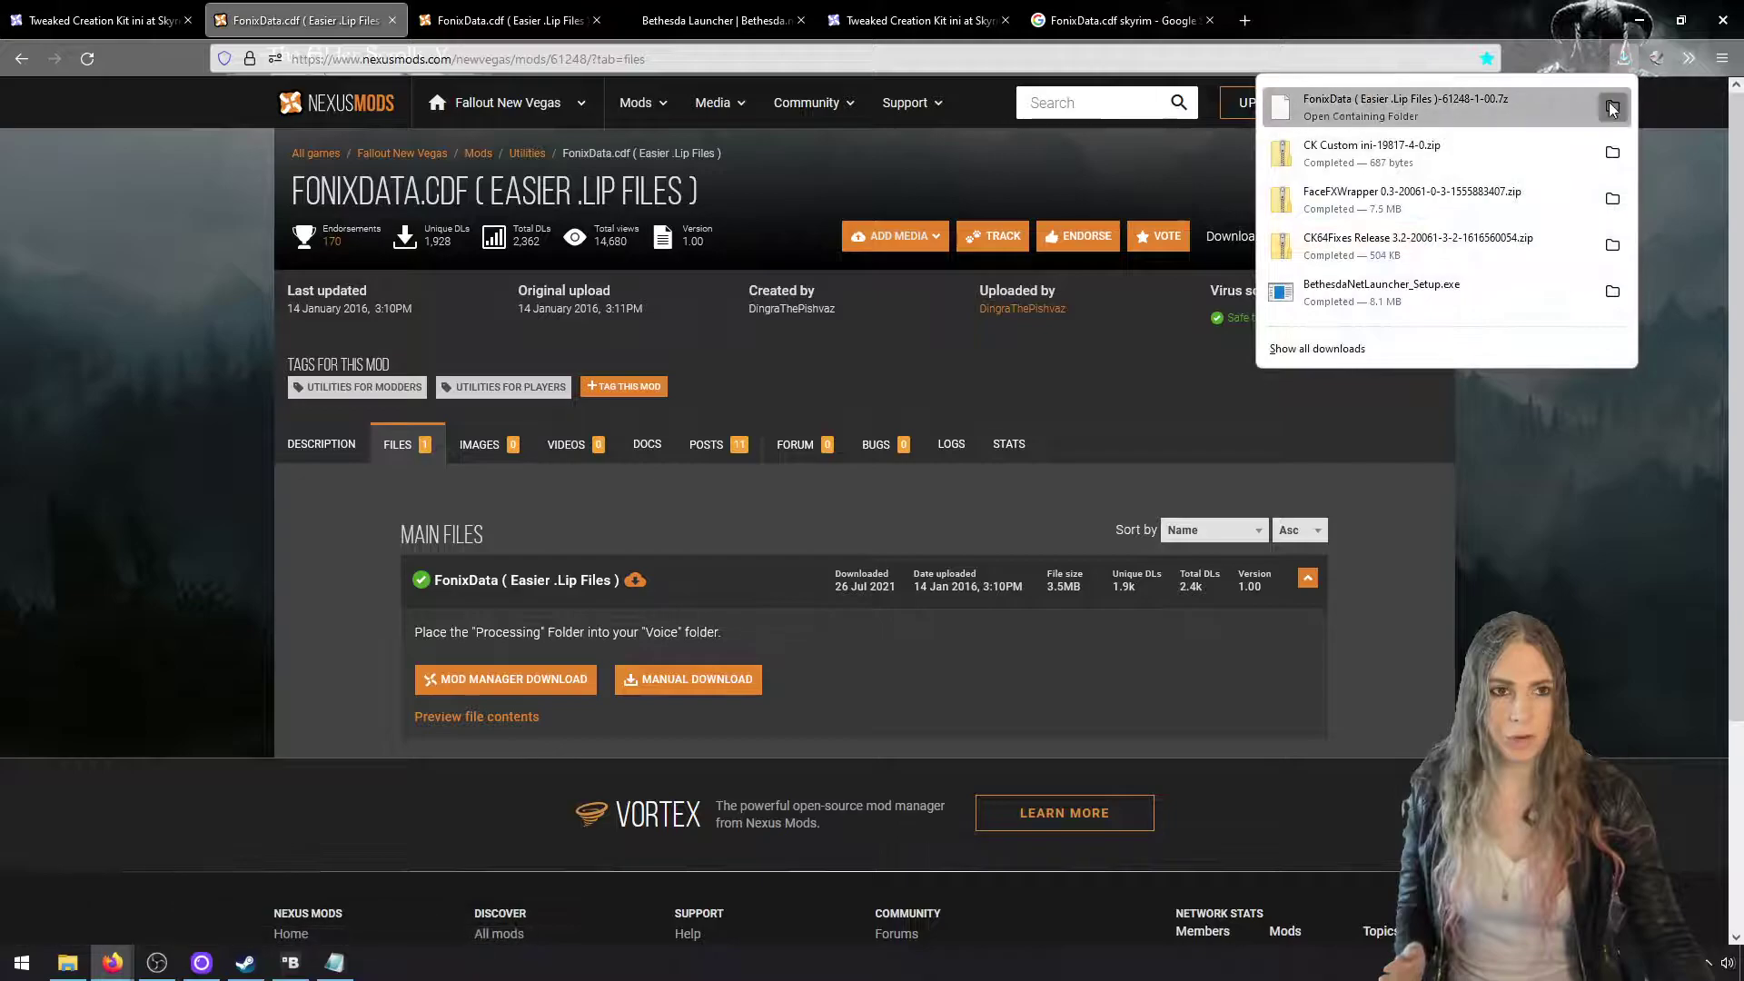
Open the FaceFXWrapper zip and browse into its Tools\Audio folder
{"action": "left_click", "coordinate": [1604, 115]}
{"action": "left_click", "coordinate": [603, 320]}
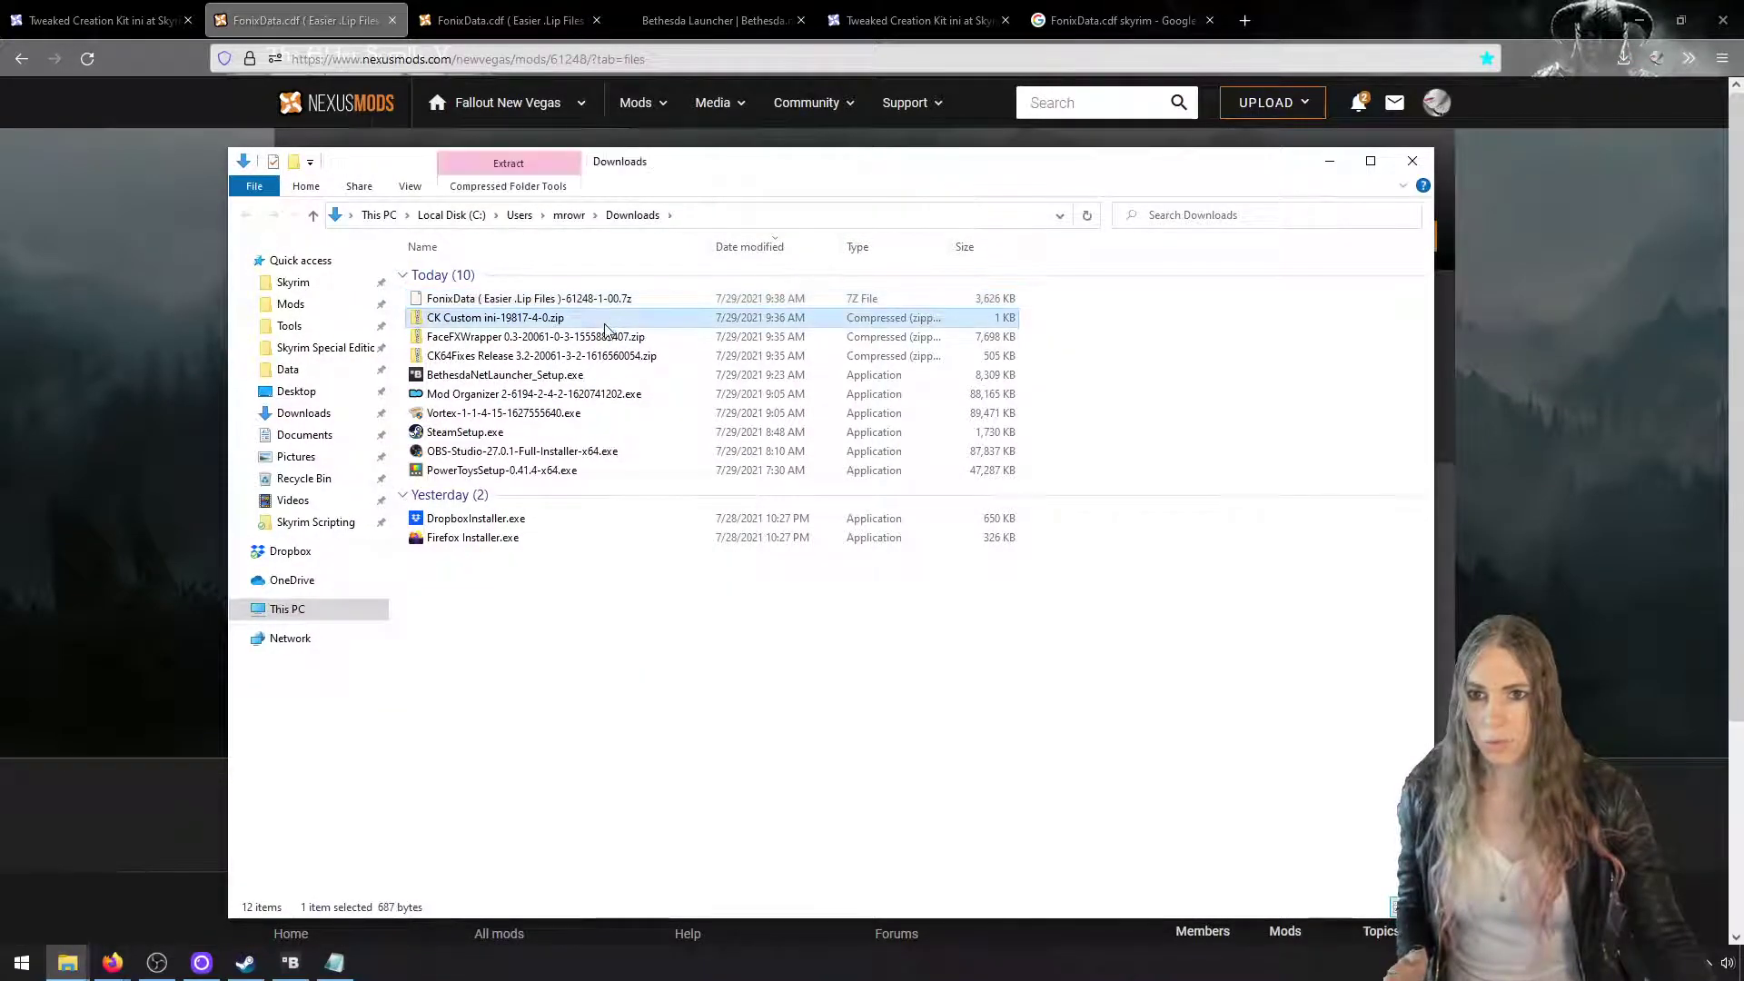
{"action": "left_click", "coordinate": [615, 357]}
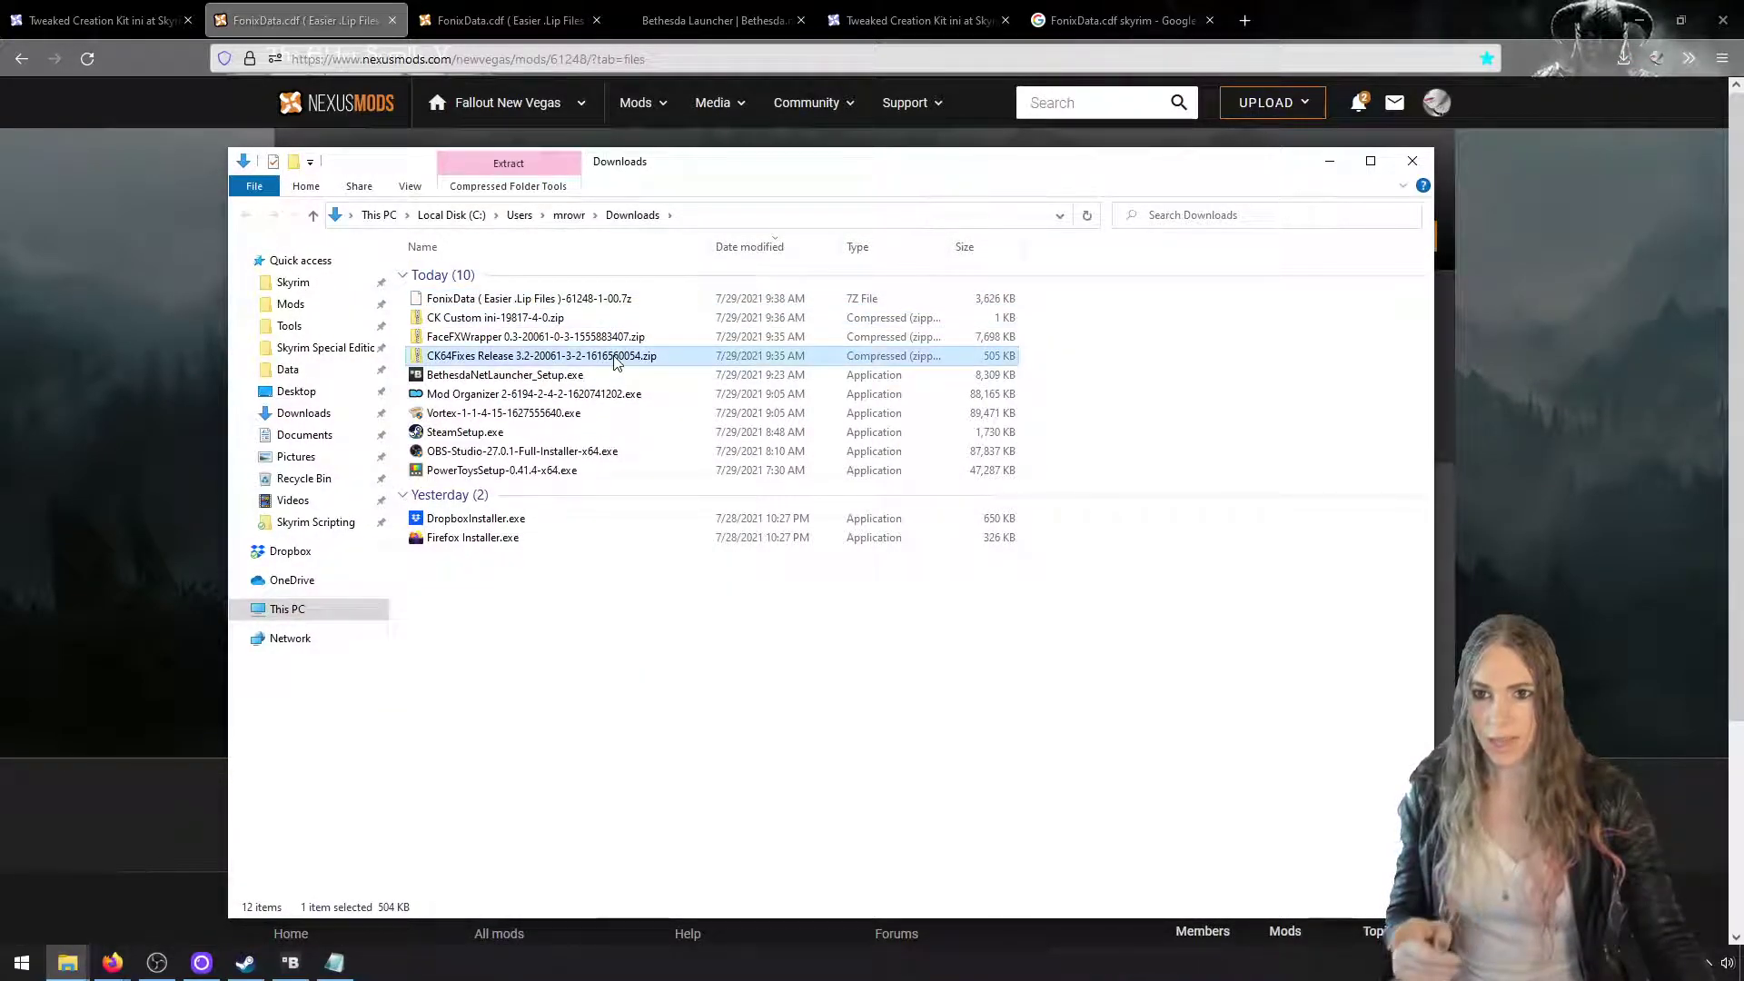
{"action": "double_click", "coordinate": [633, 339]}
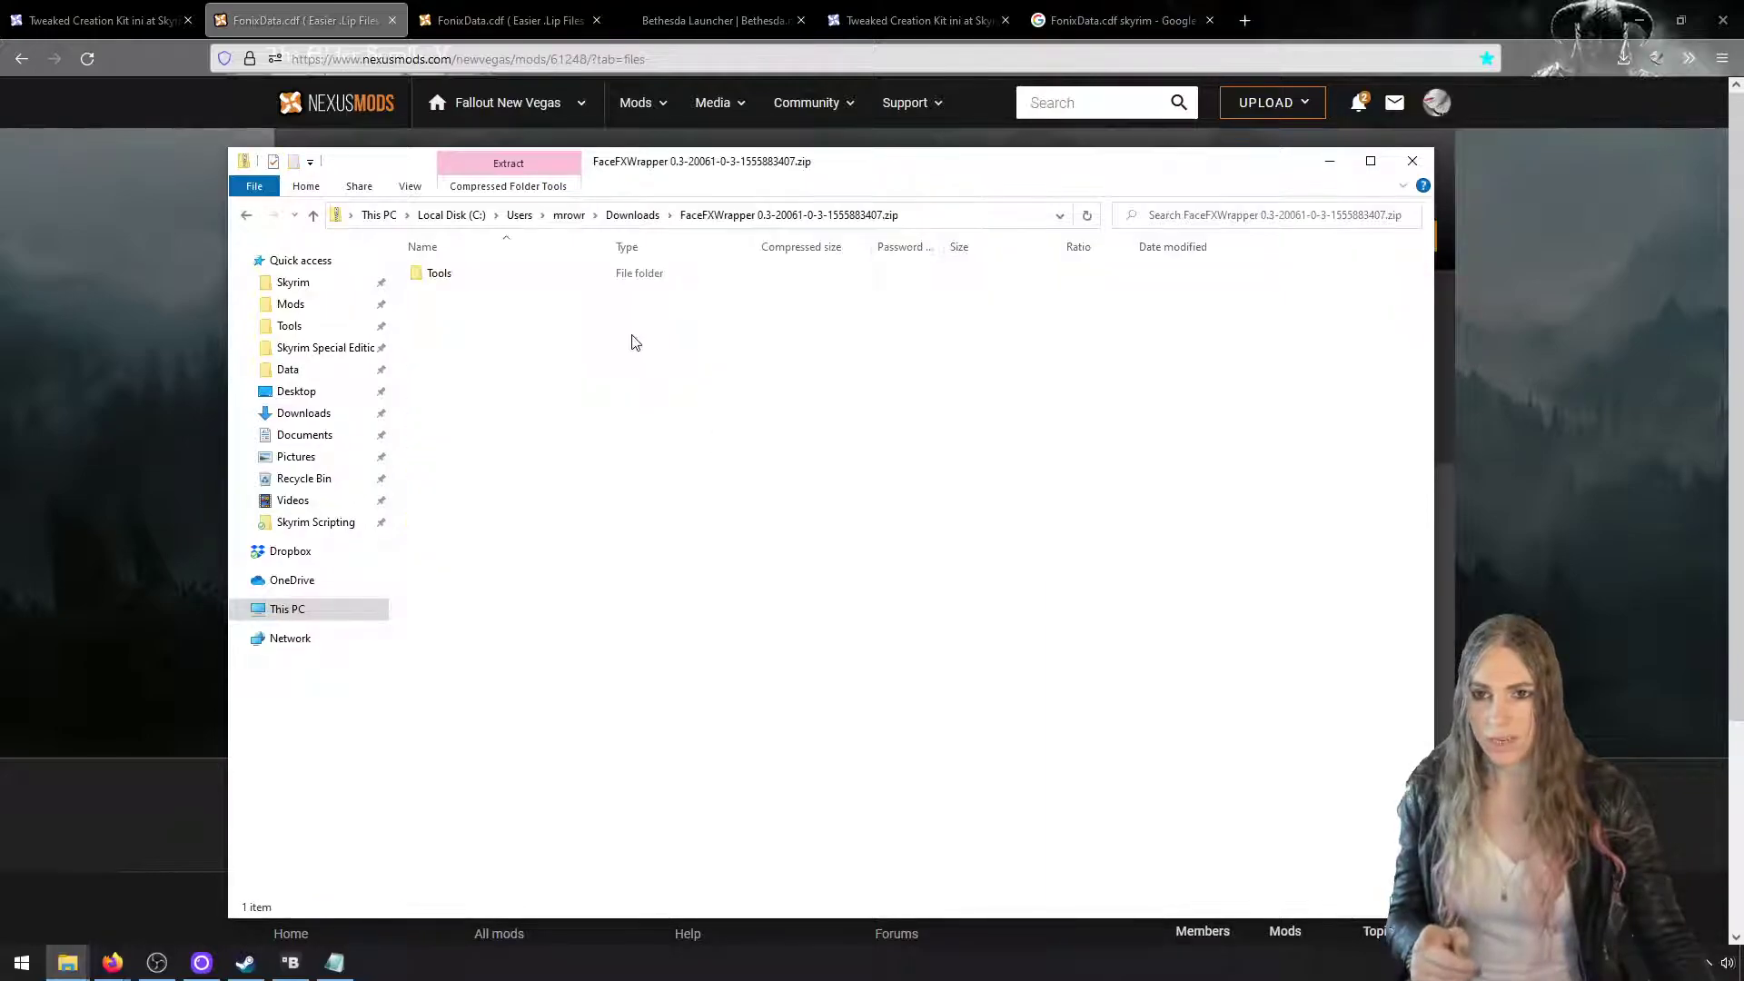
{"action": "left_click_drag", "start_coordinate": [734, 163], "coordinate": [557, 123]}
{"action": "double_click", "coordinate": [335, 238]}
{"action": "double_click", "coordinate": [335, 238]}
Copy FaceFXWrapper.exe and README.txt into Skyrim Special Edition's Tools\Audio folder
{"action": "key", "text": "ctrl+n"}
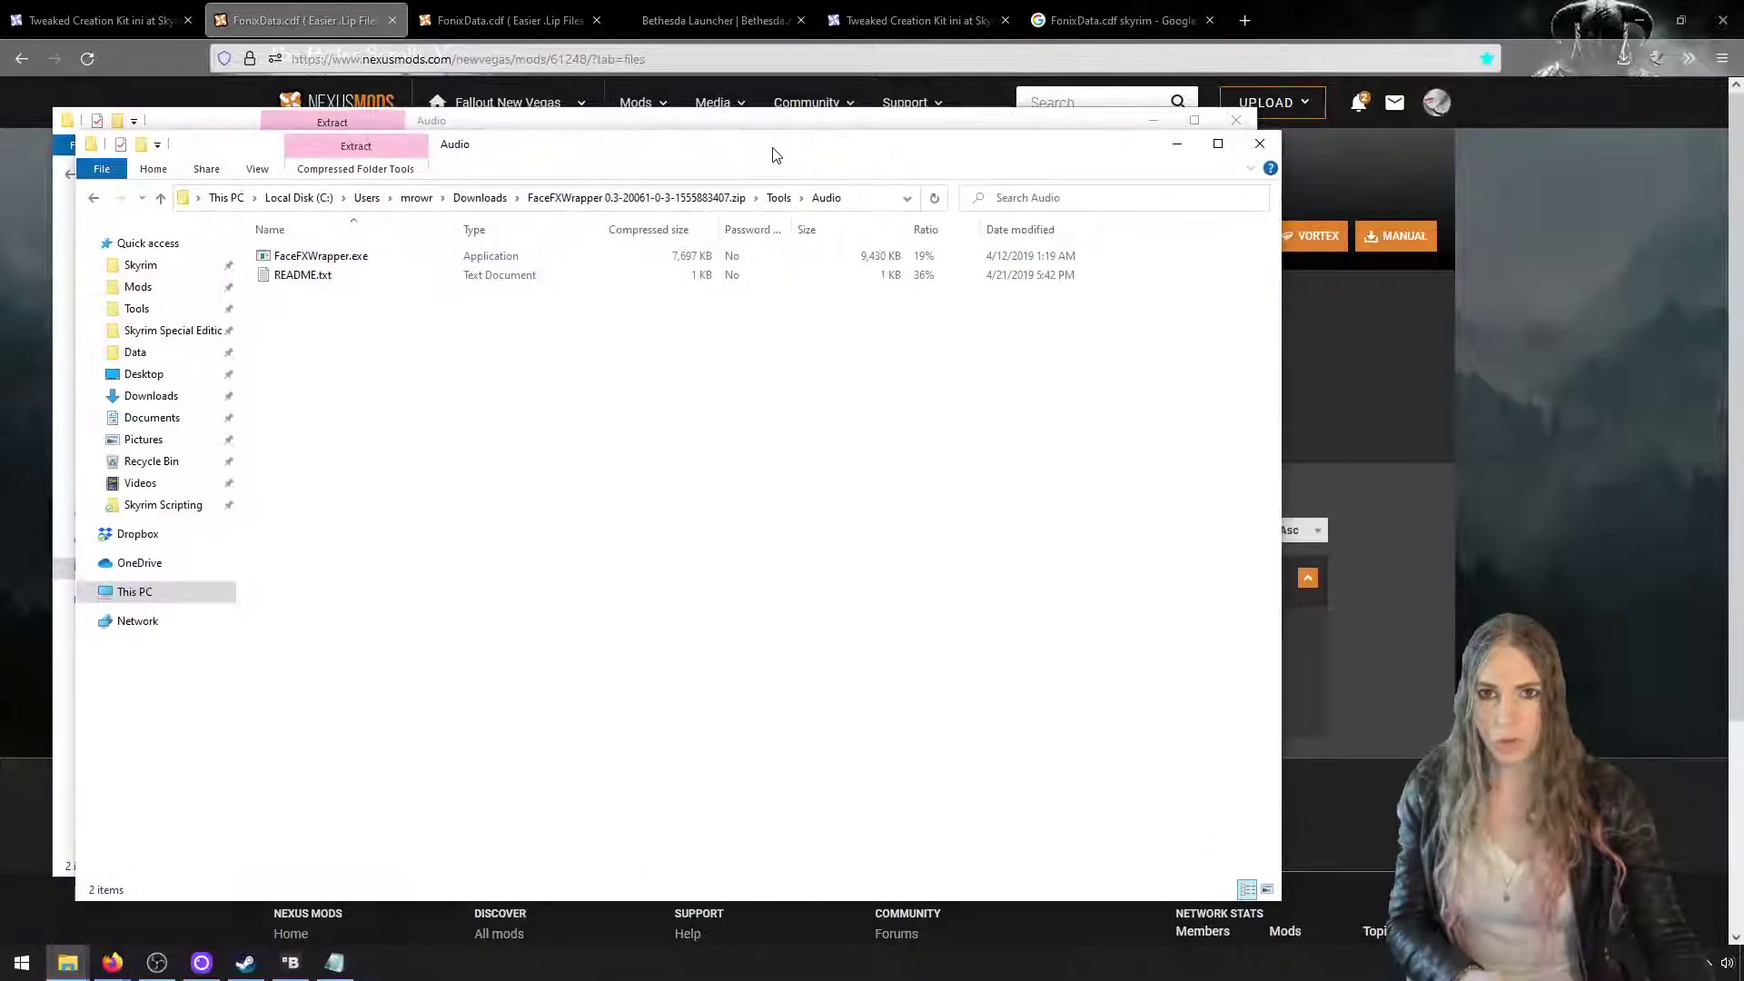
{"action": "left_click_drag", "start_coordinate": [745, 132], "coordinate": [1127, 109]}
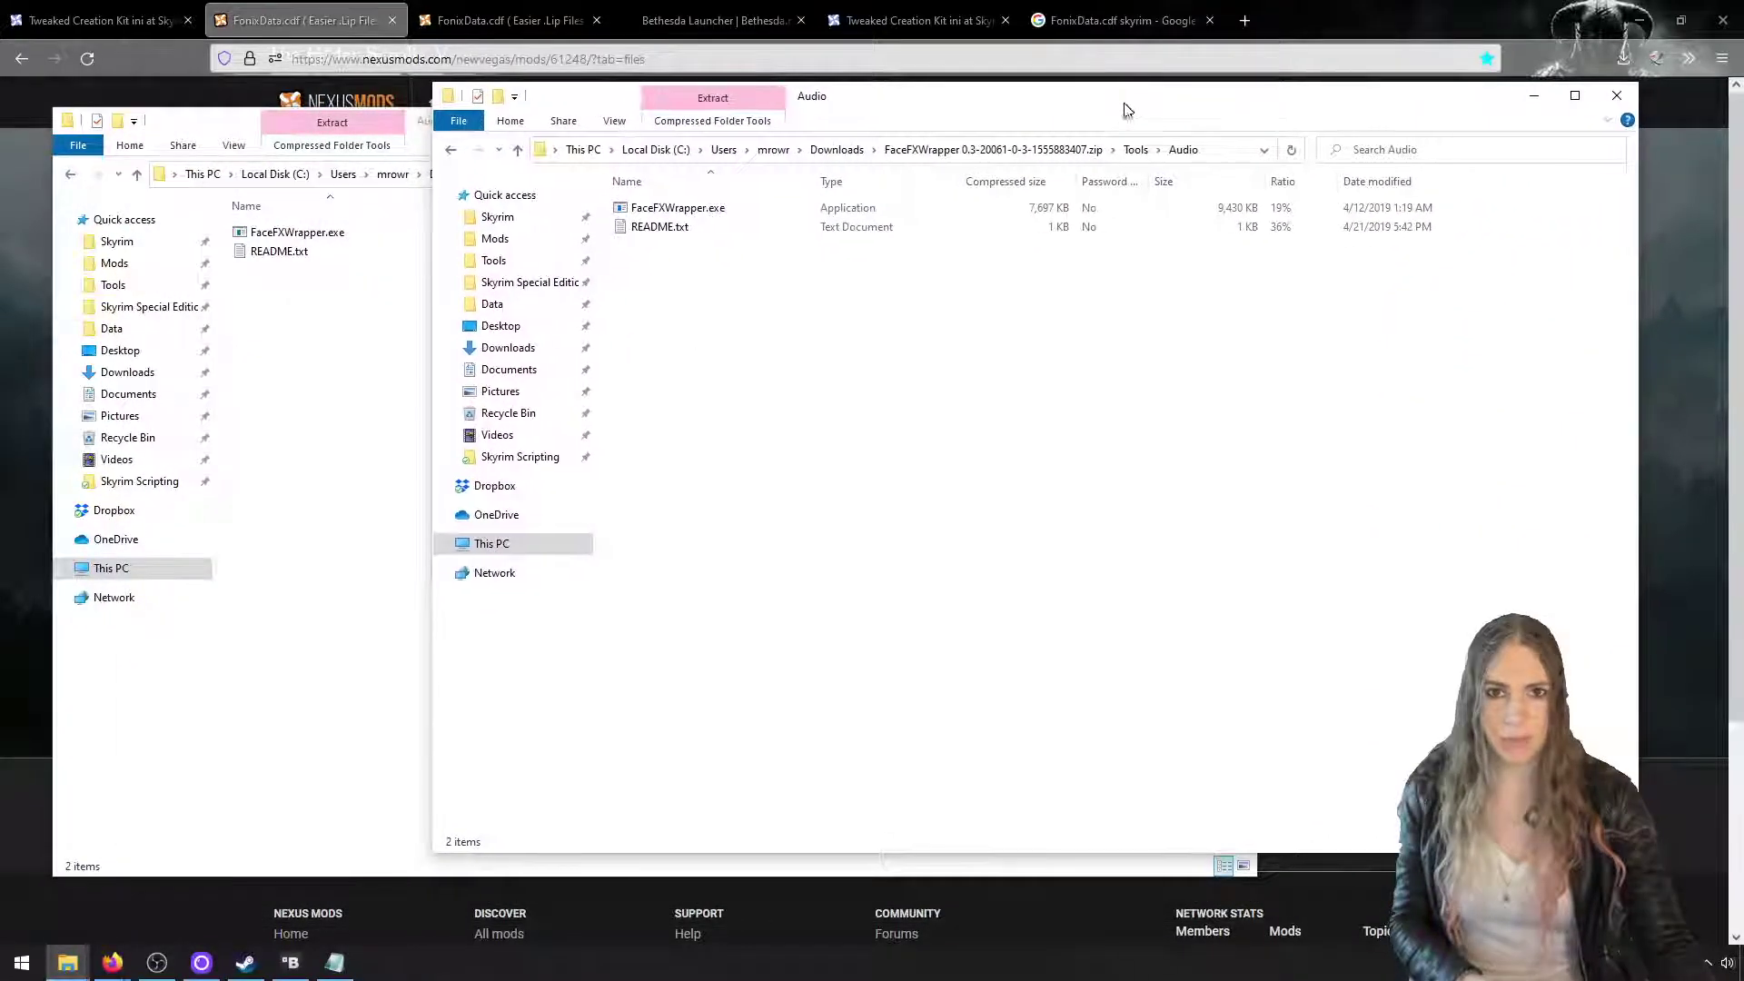
{"action": "left_click", "coordinate": [549, 281]}
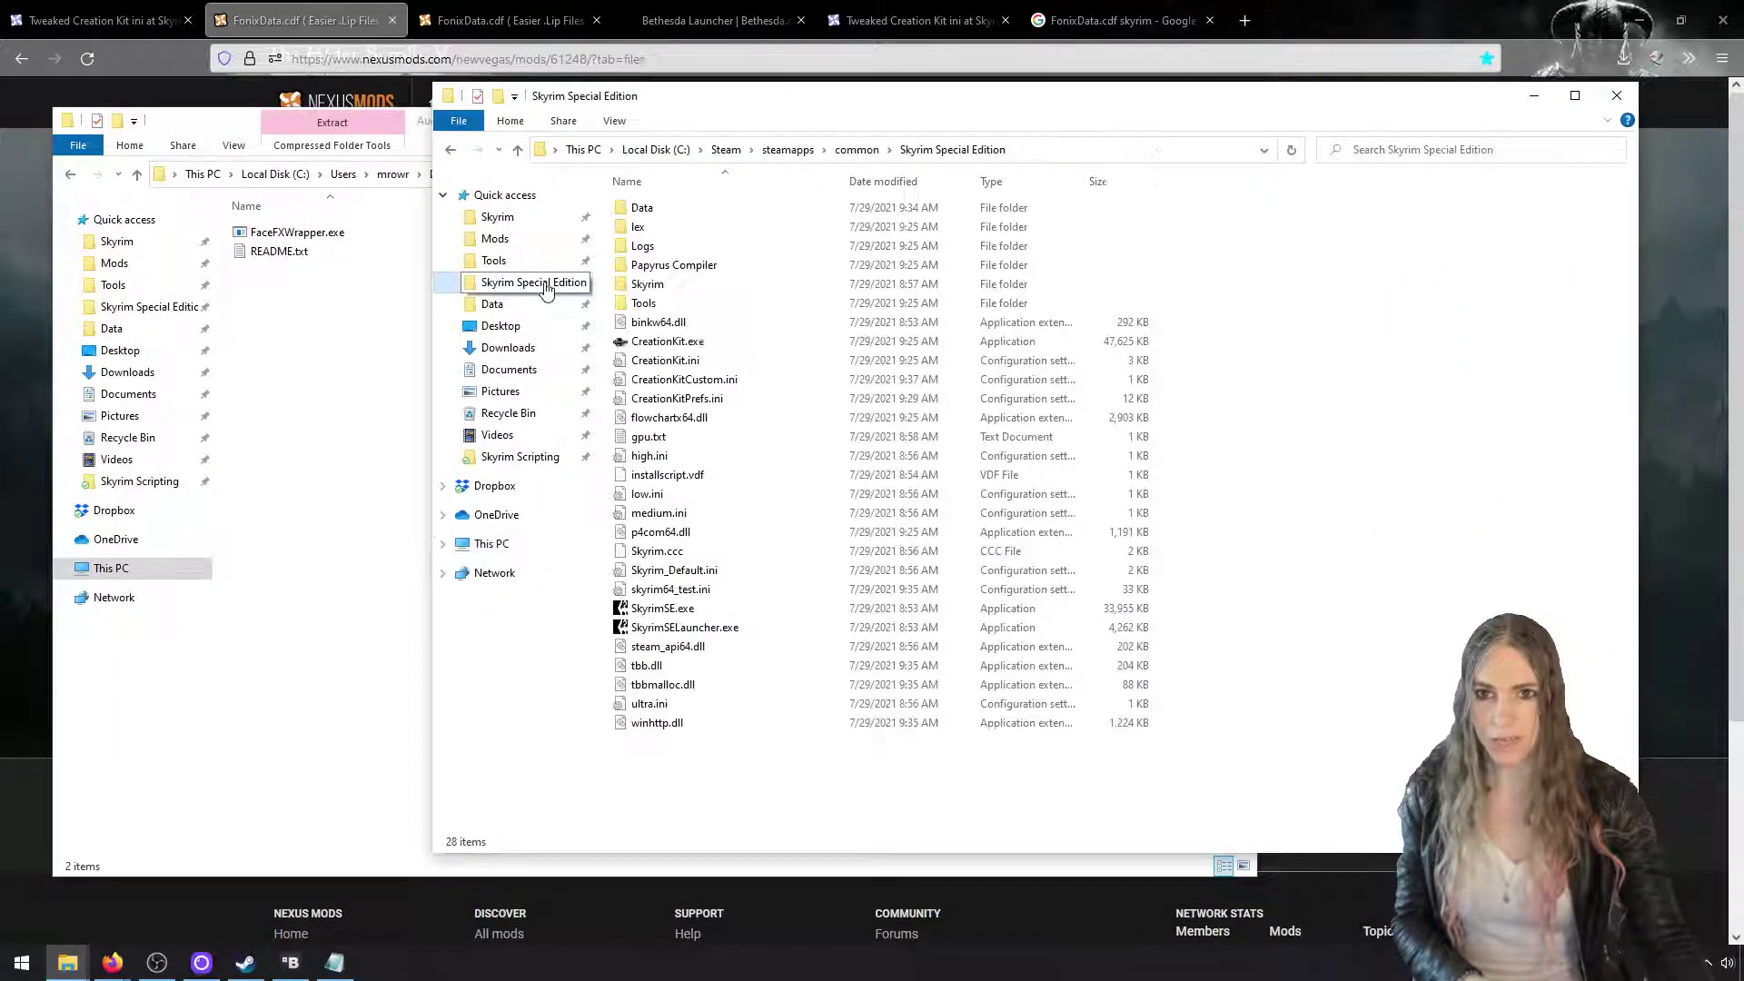
{"action": "double_click", "coordinate": [673, 304]}
{"action": "double_click", "coordinate": [646, 229]}
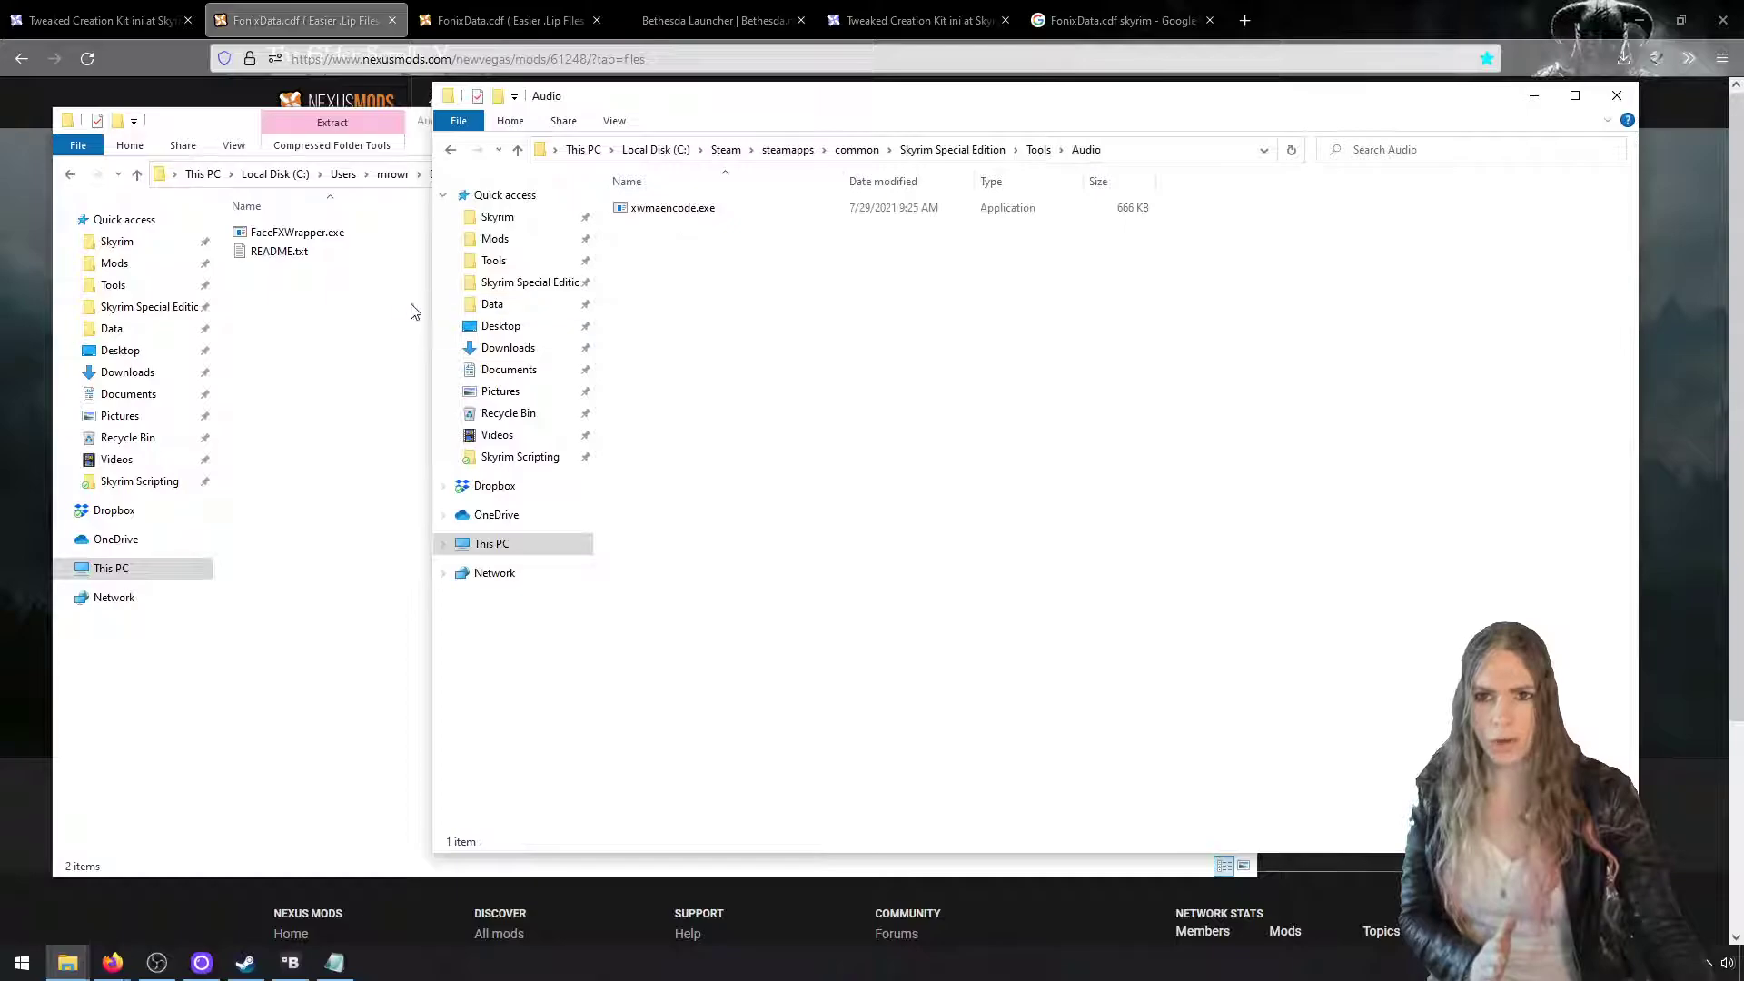
{"action": "left_click_drag", "start_coordinate": [377, 287], "coordinate": [269, 233]}
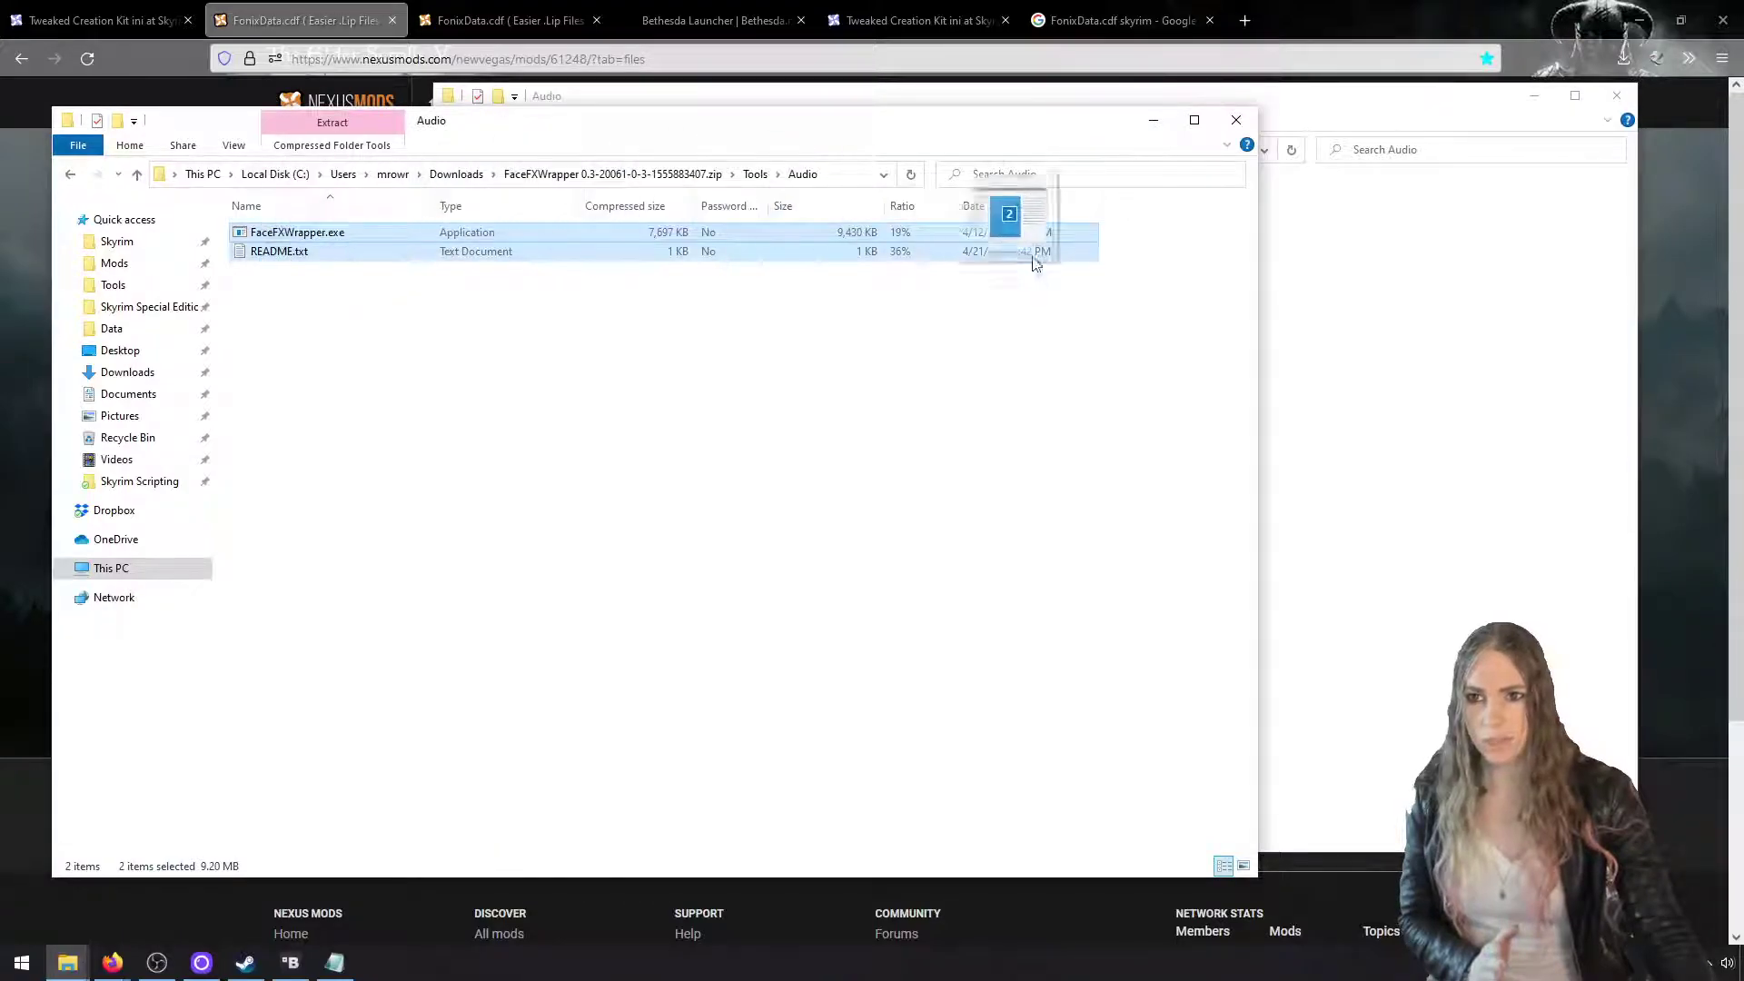
{"action": "left_click_drag", "start_coordinate": [1067, 272], "coordinate": [1381, 537]}
Close the FaceFXWrapper archive and return to the Skyrim Special Edition folder
{"action": "left_click", "coordinate": [835, 359]}
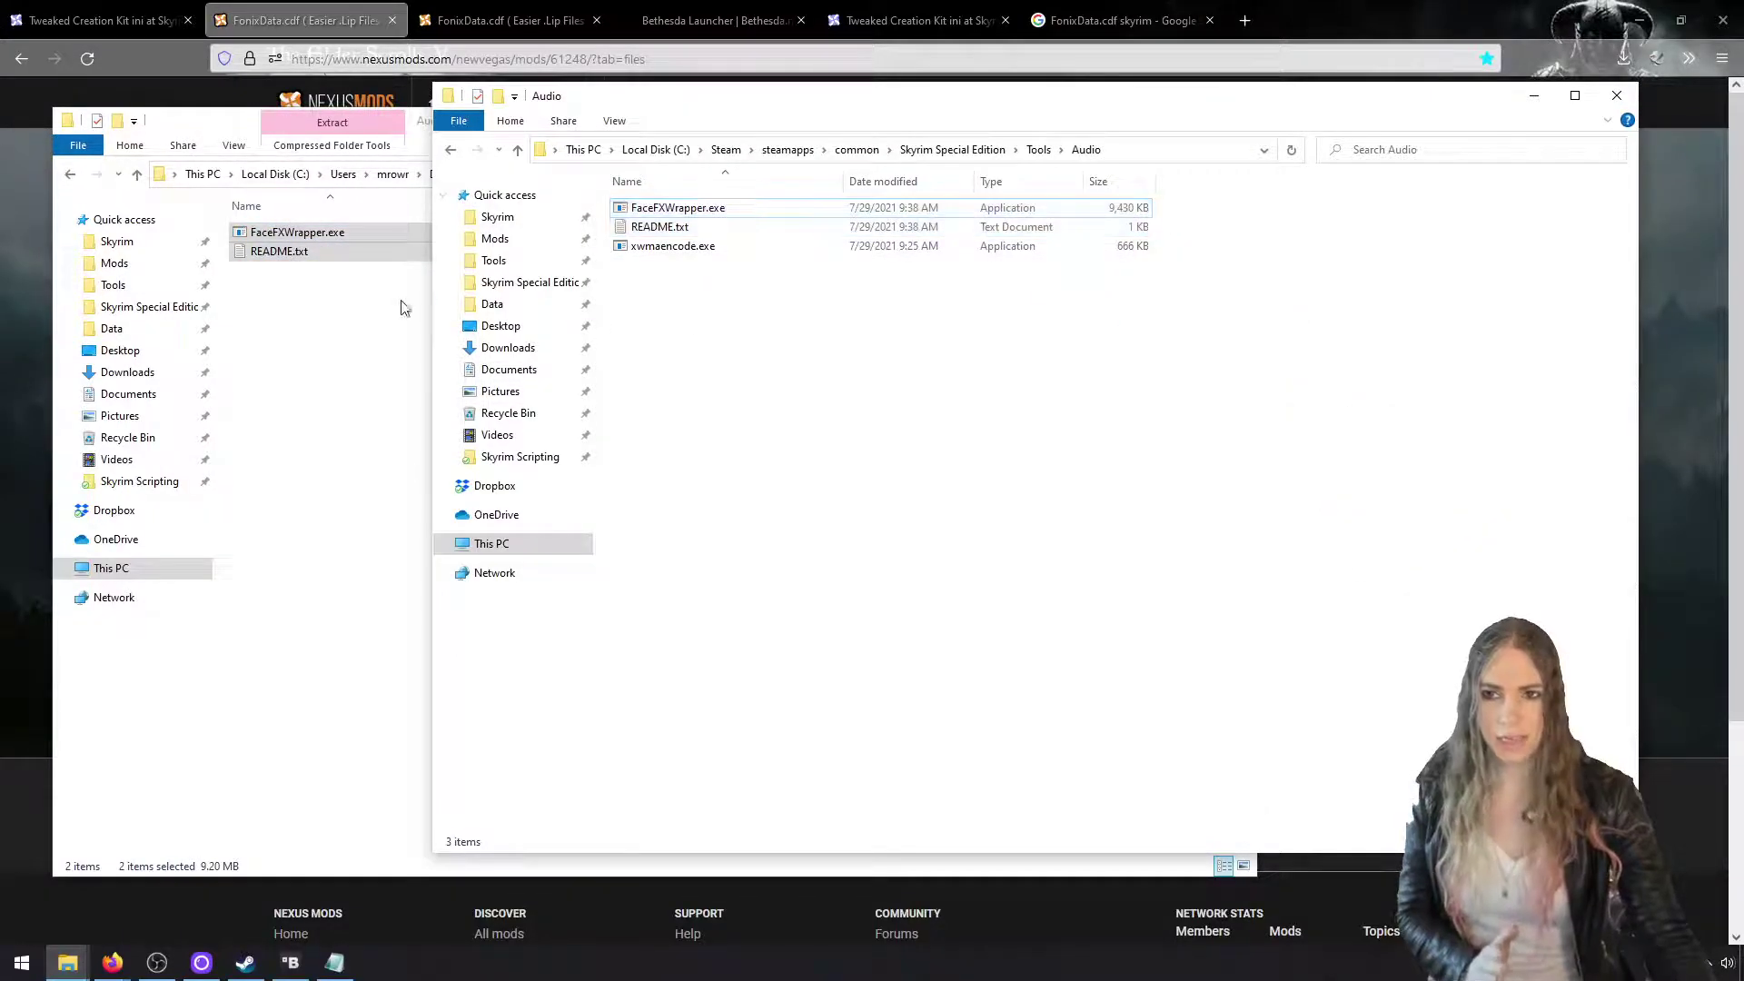
{"action": "left_click", "coordinate": [398, 308]}
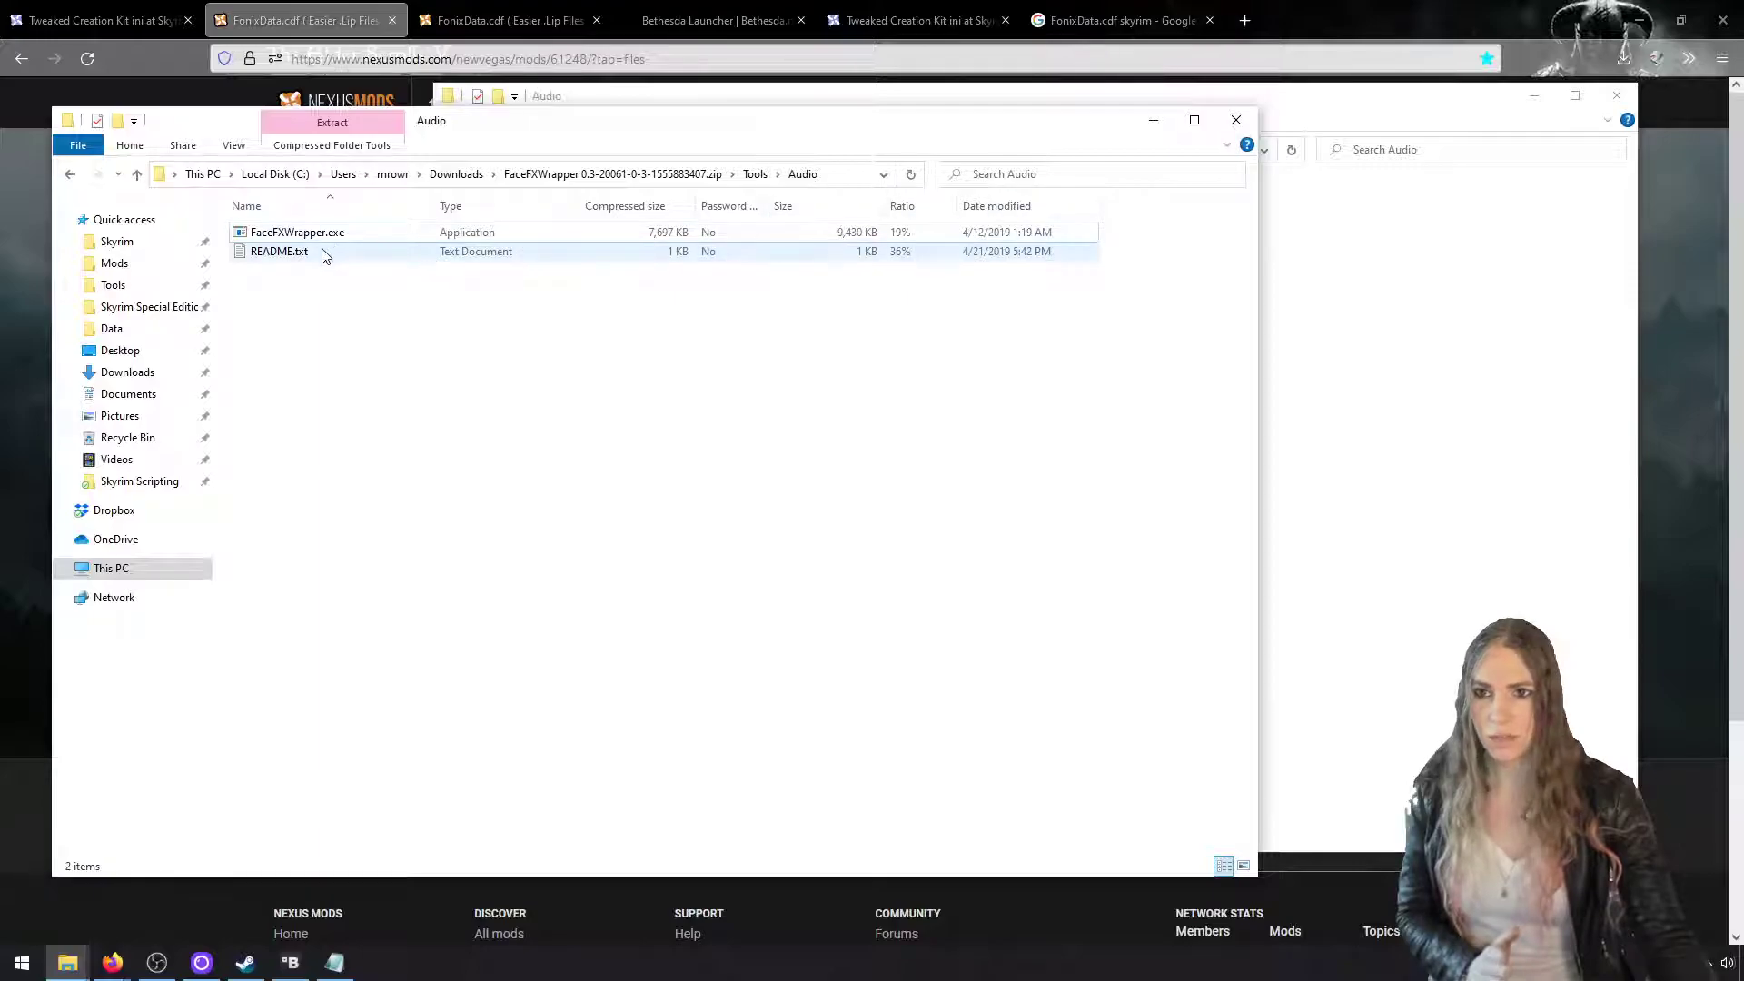
{"action": "left_click", "coordinate": [1235, 119]}
{"action": "left_click_drag", "start_coordinate": [1233, 99], "coordinate": [1091, 112]}
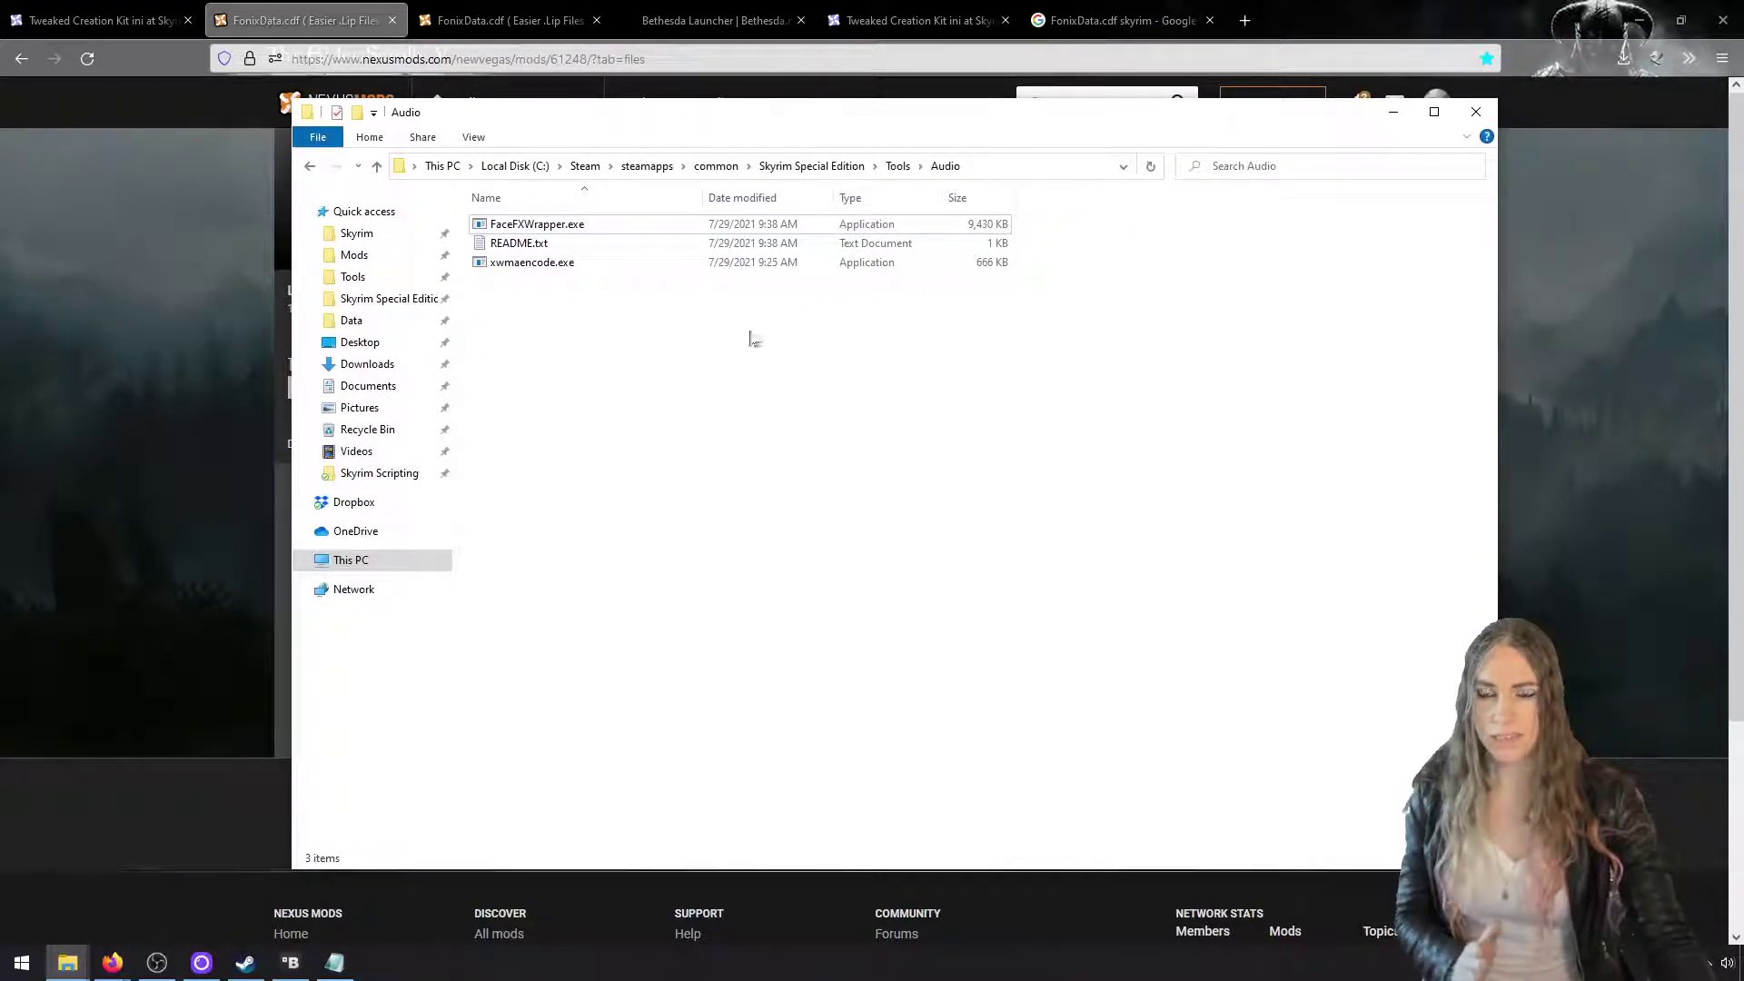
{"action": "left_click", "coordinate": [840, 169]}
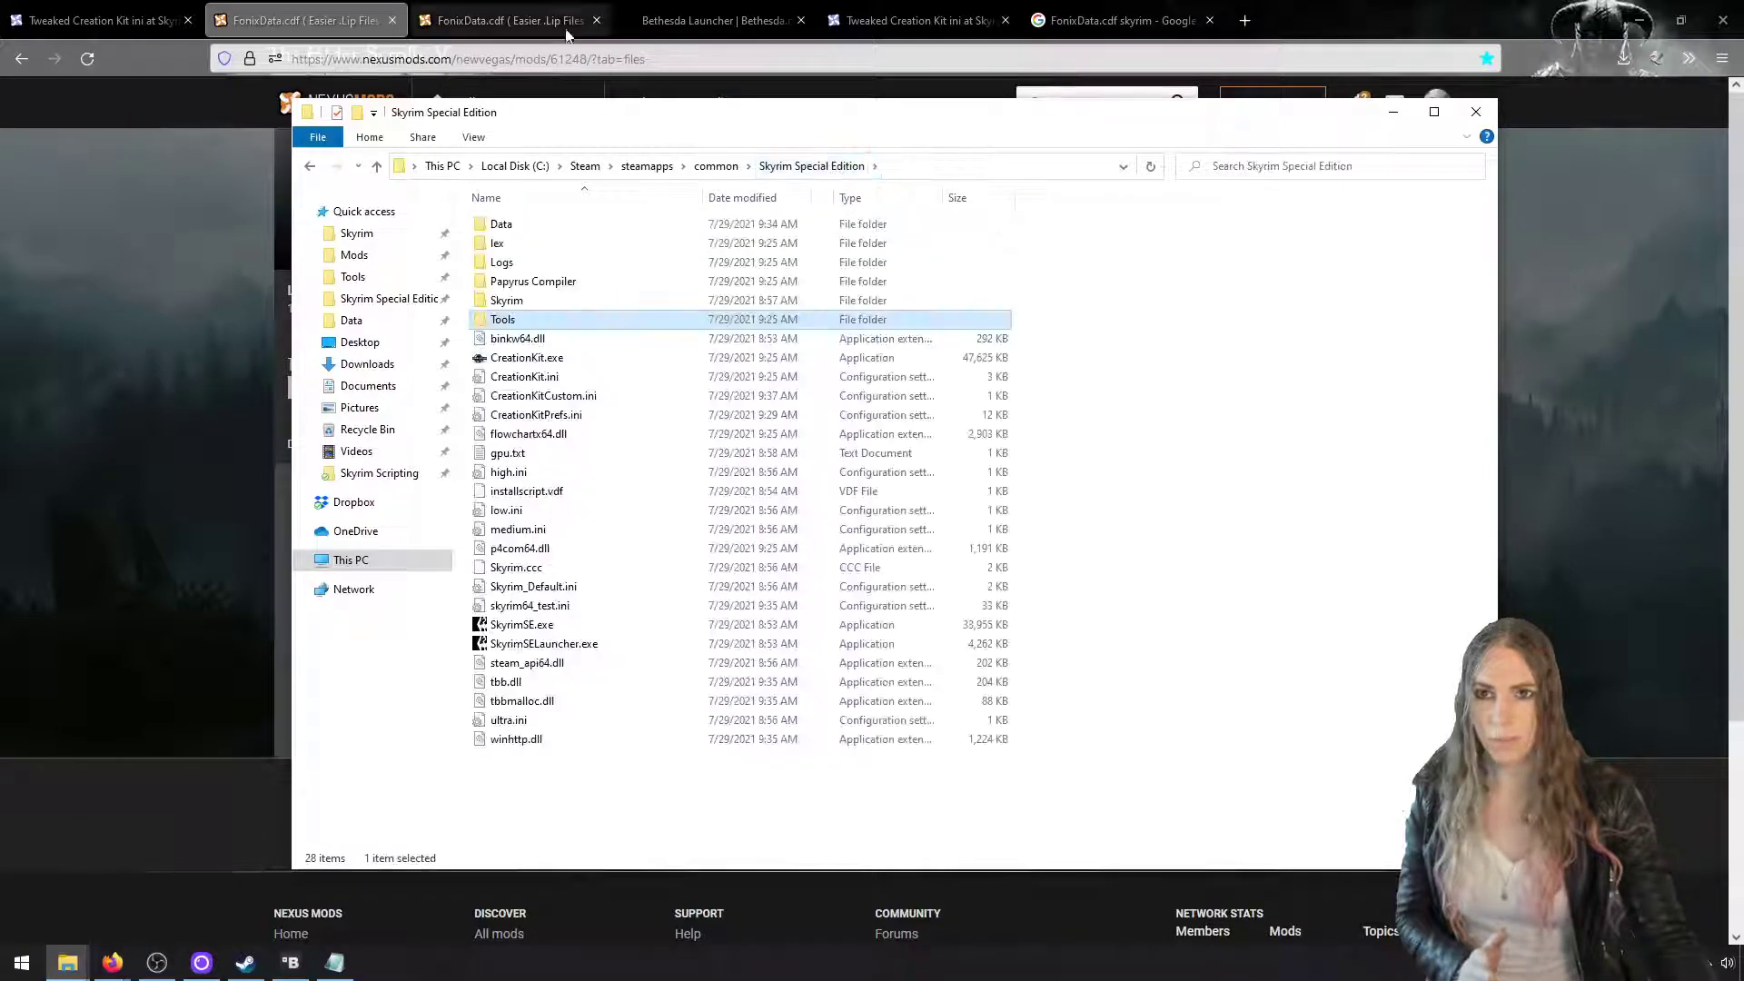
Select the downloaded FonixData archive in the Downloads folder
{"action": "left_click", "coordinate": [508, 20]}
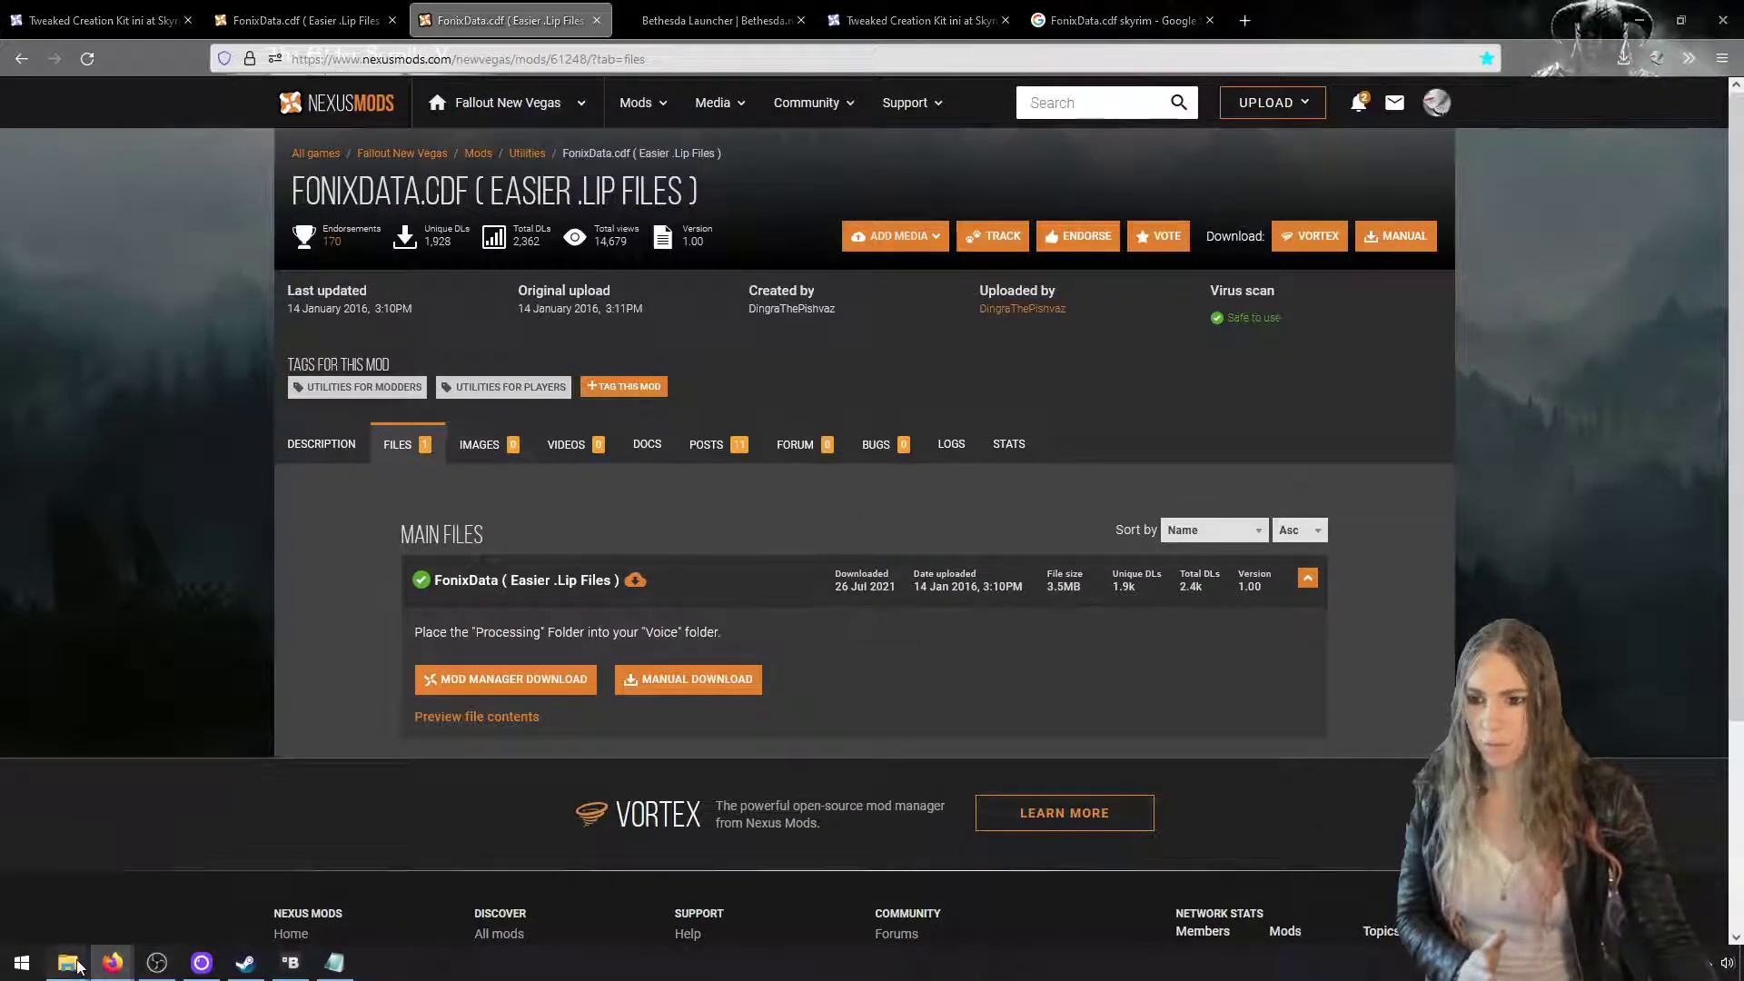
{"action": "mouse_move", "coordinate": [68, 963]}
{"action": "left_click", "coordinate": [136, 925]}
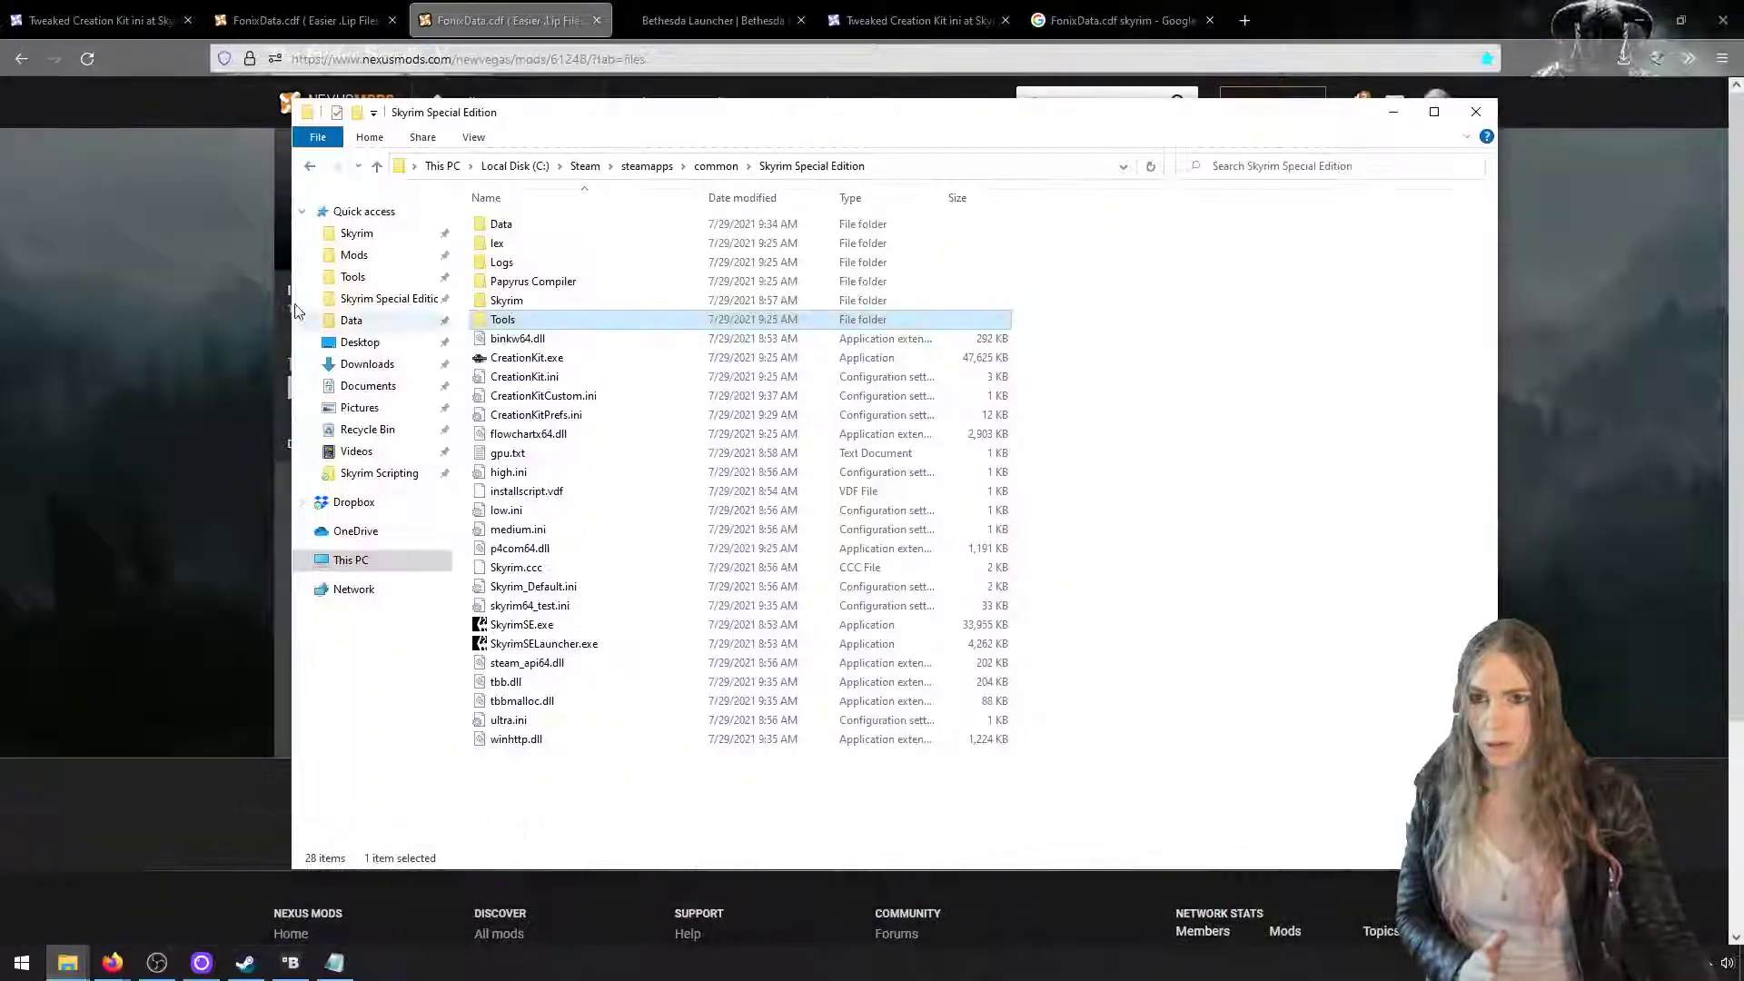
{"action": "left_click", "coordinate": [400, 363]}
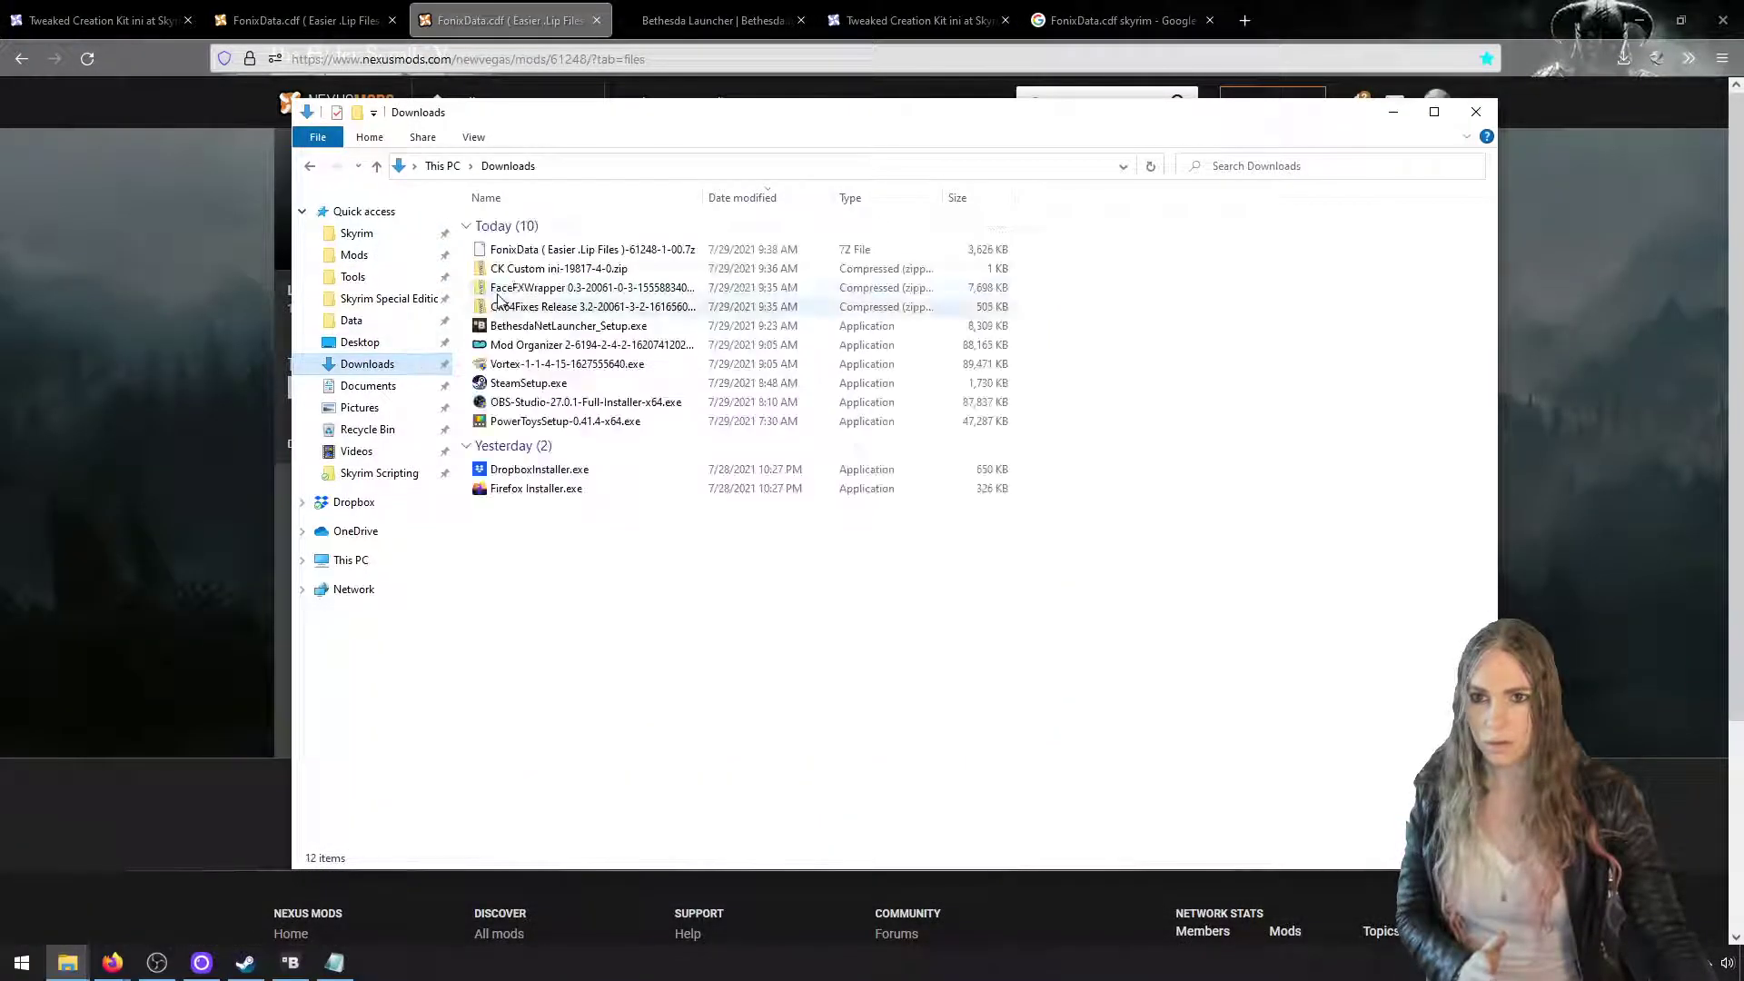
{"action": "left_click", "coordinate": [548, 253]}
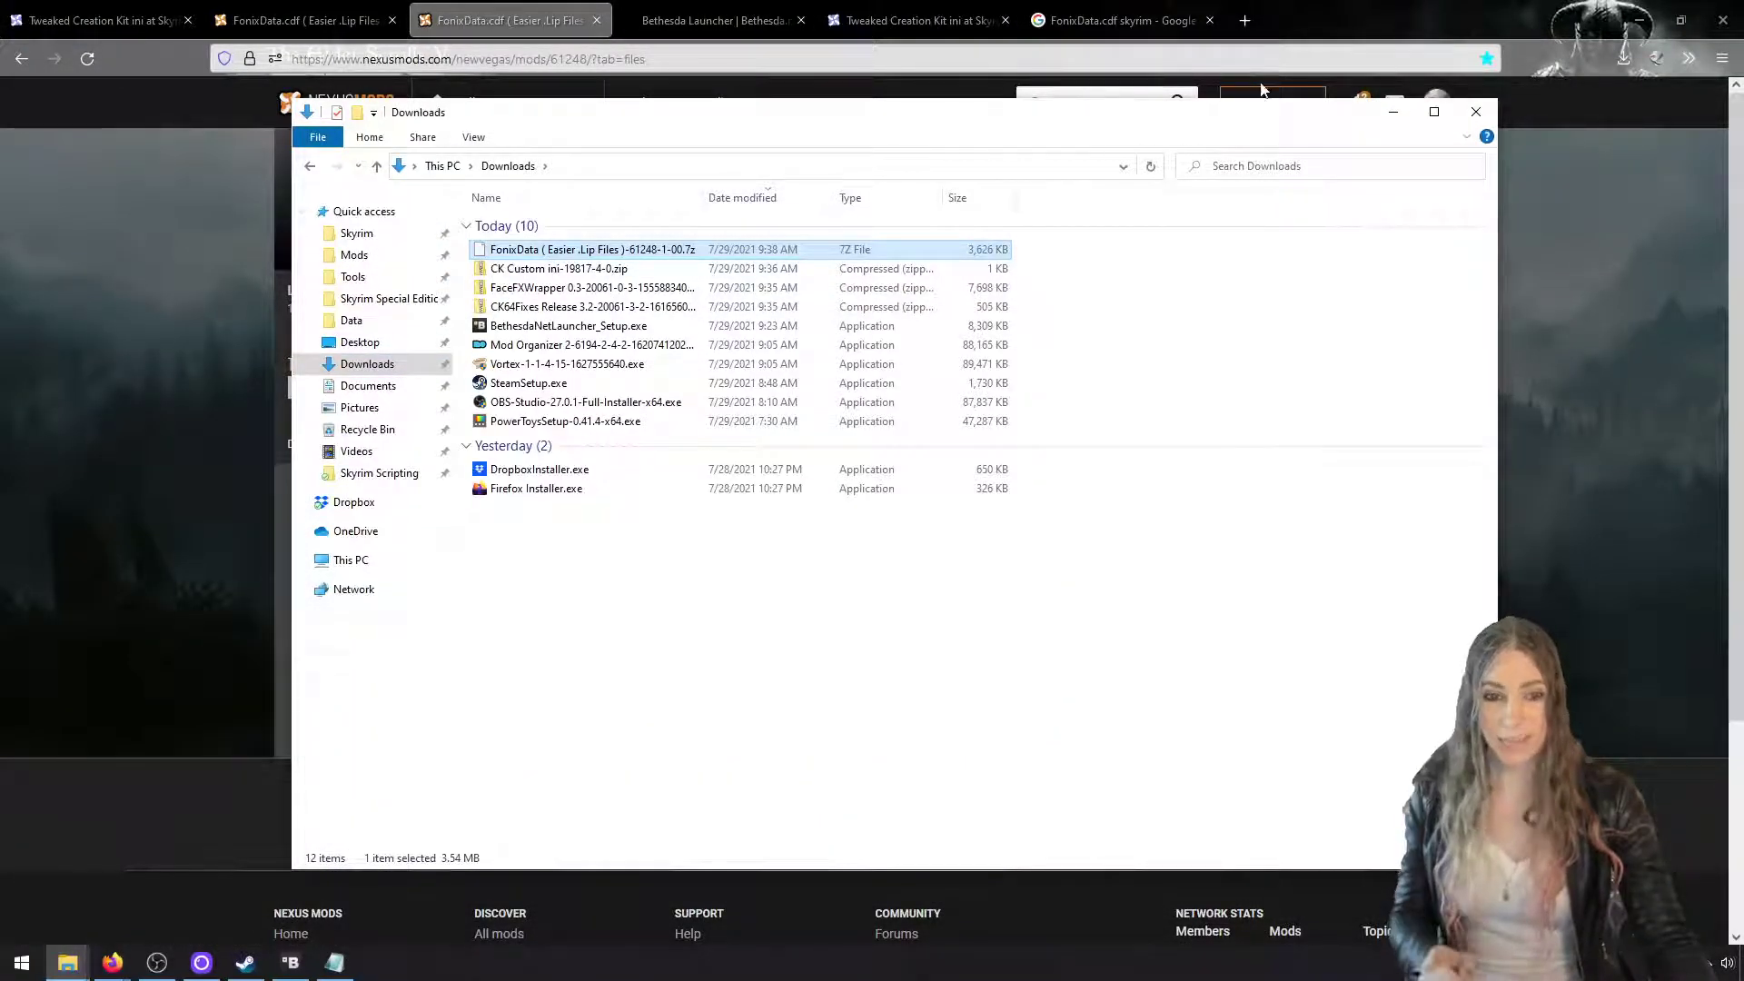
{"action": "left_click", "coordinate": [1245, 22]}
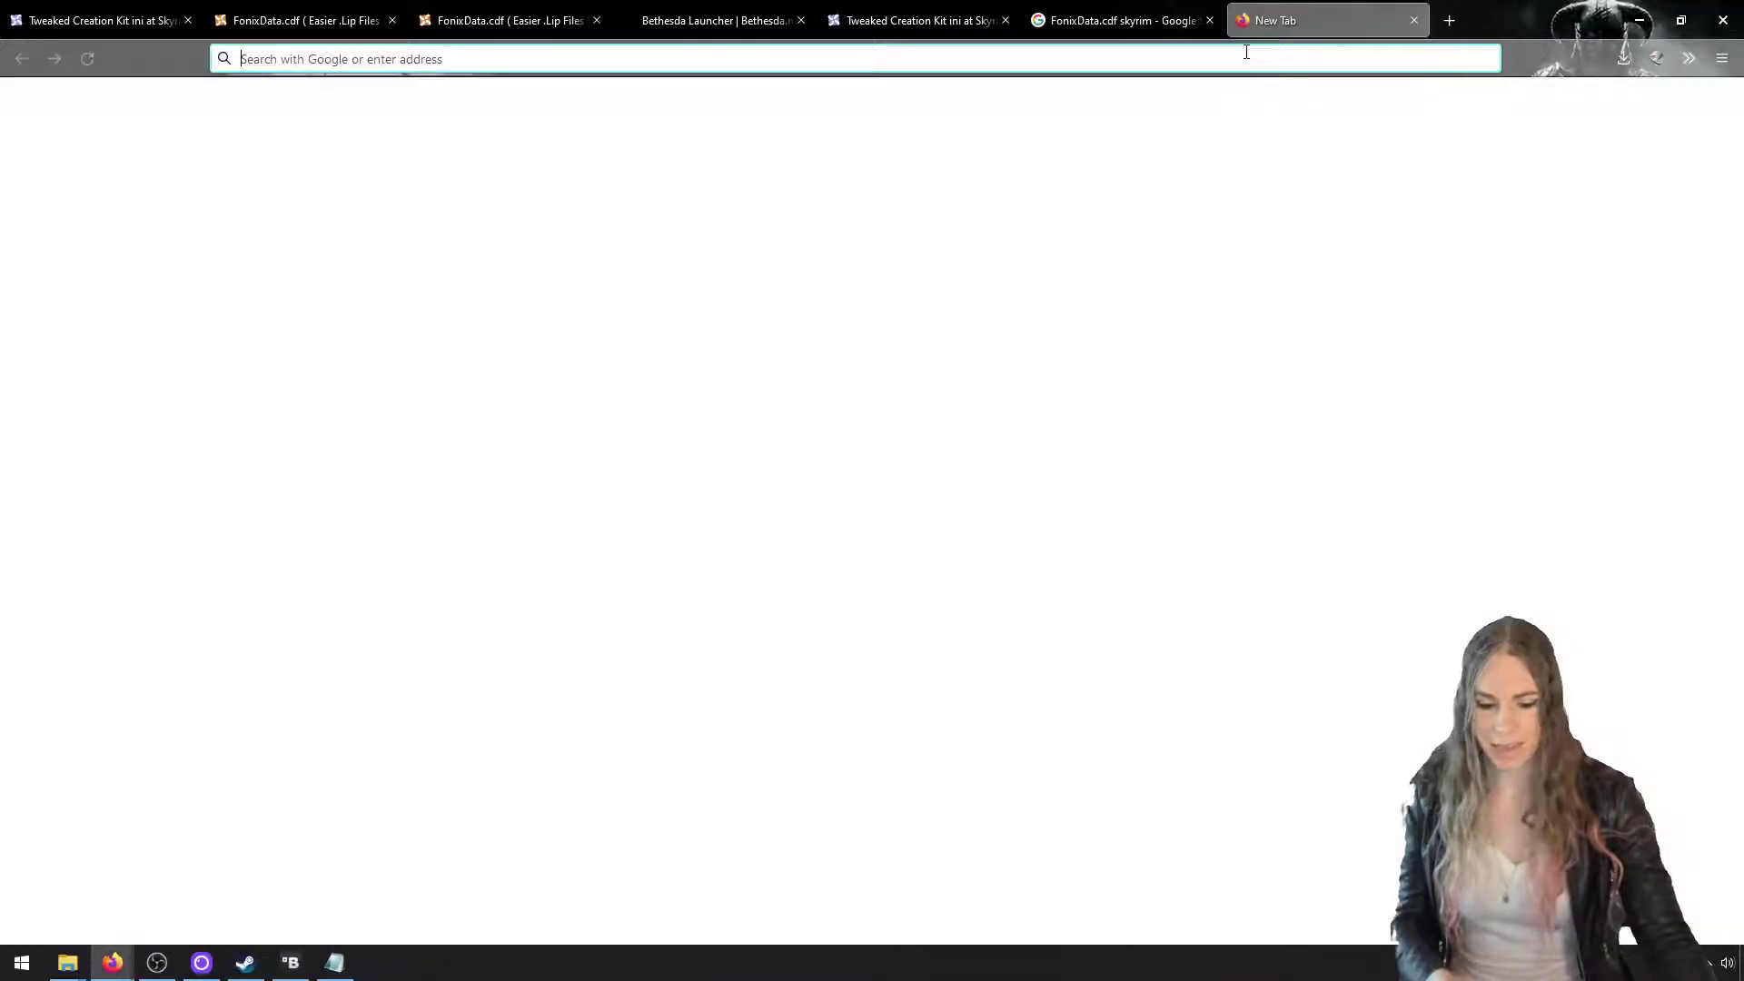
Download the 64-bit 7-Zip 19.00 installer from 7-zip.org
{"action": "type", "text": "7zip"}
{"action": "key", "text": "Return"}
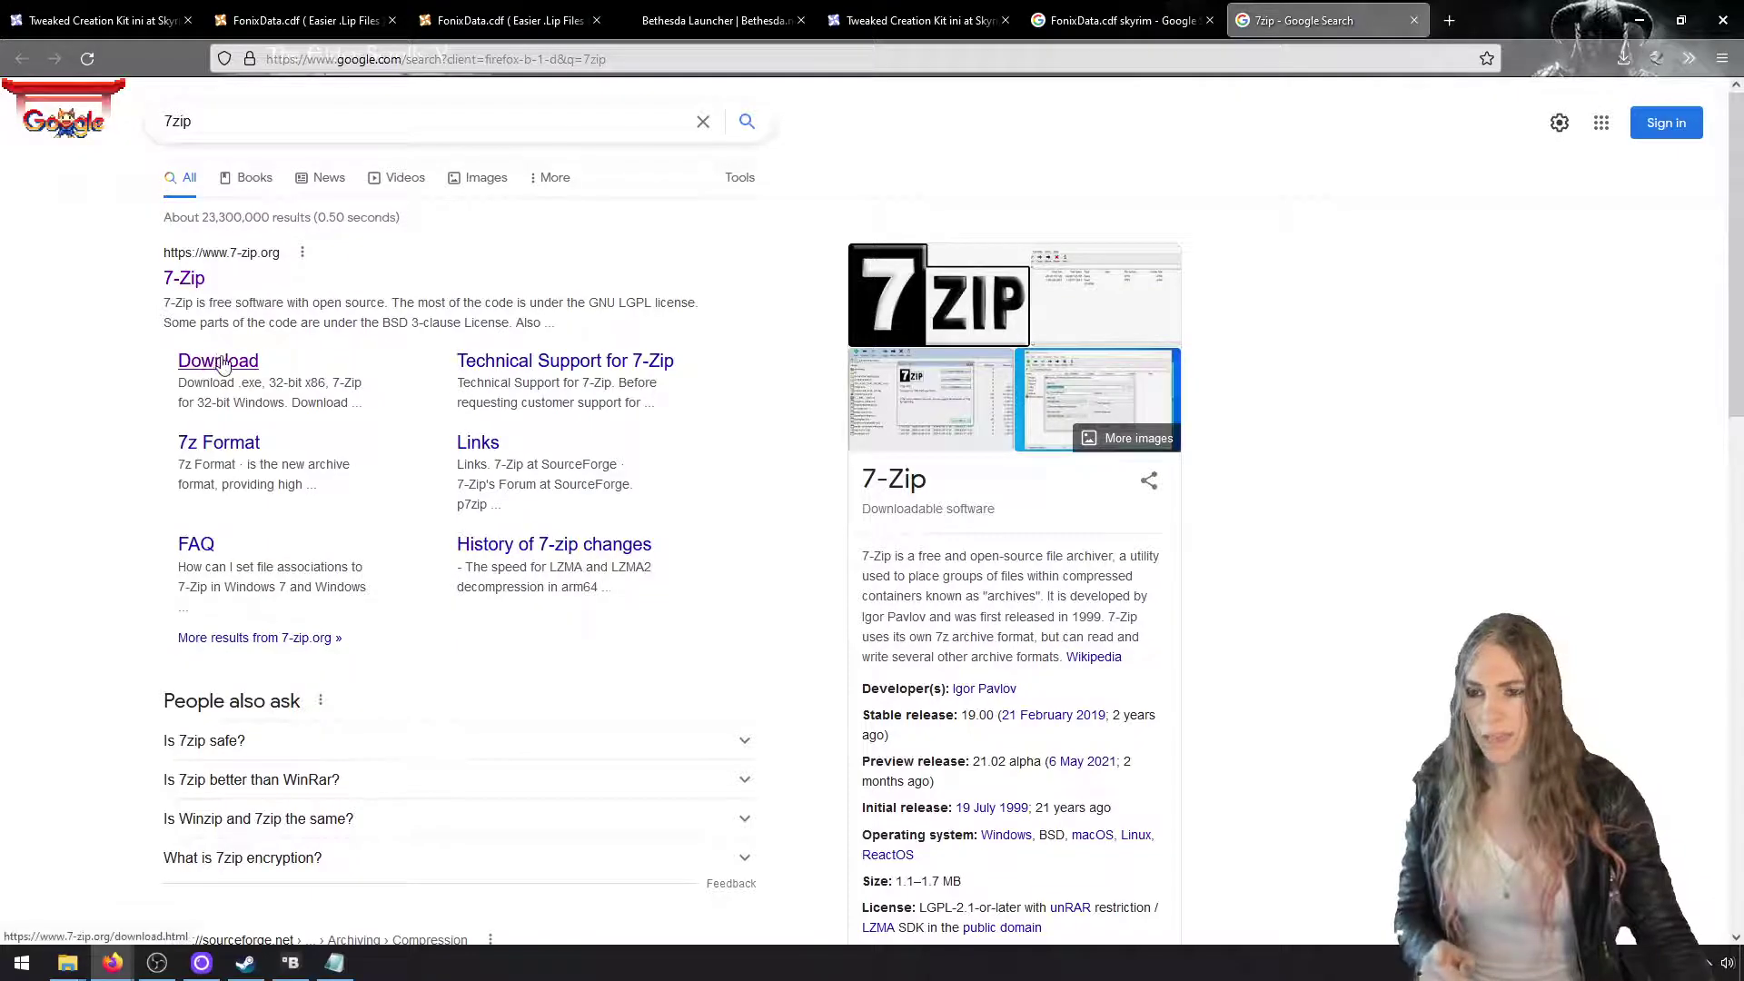
{"action": "left_click", "coordinate": [219, 361]}
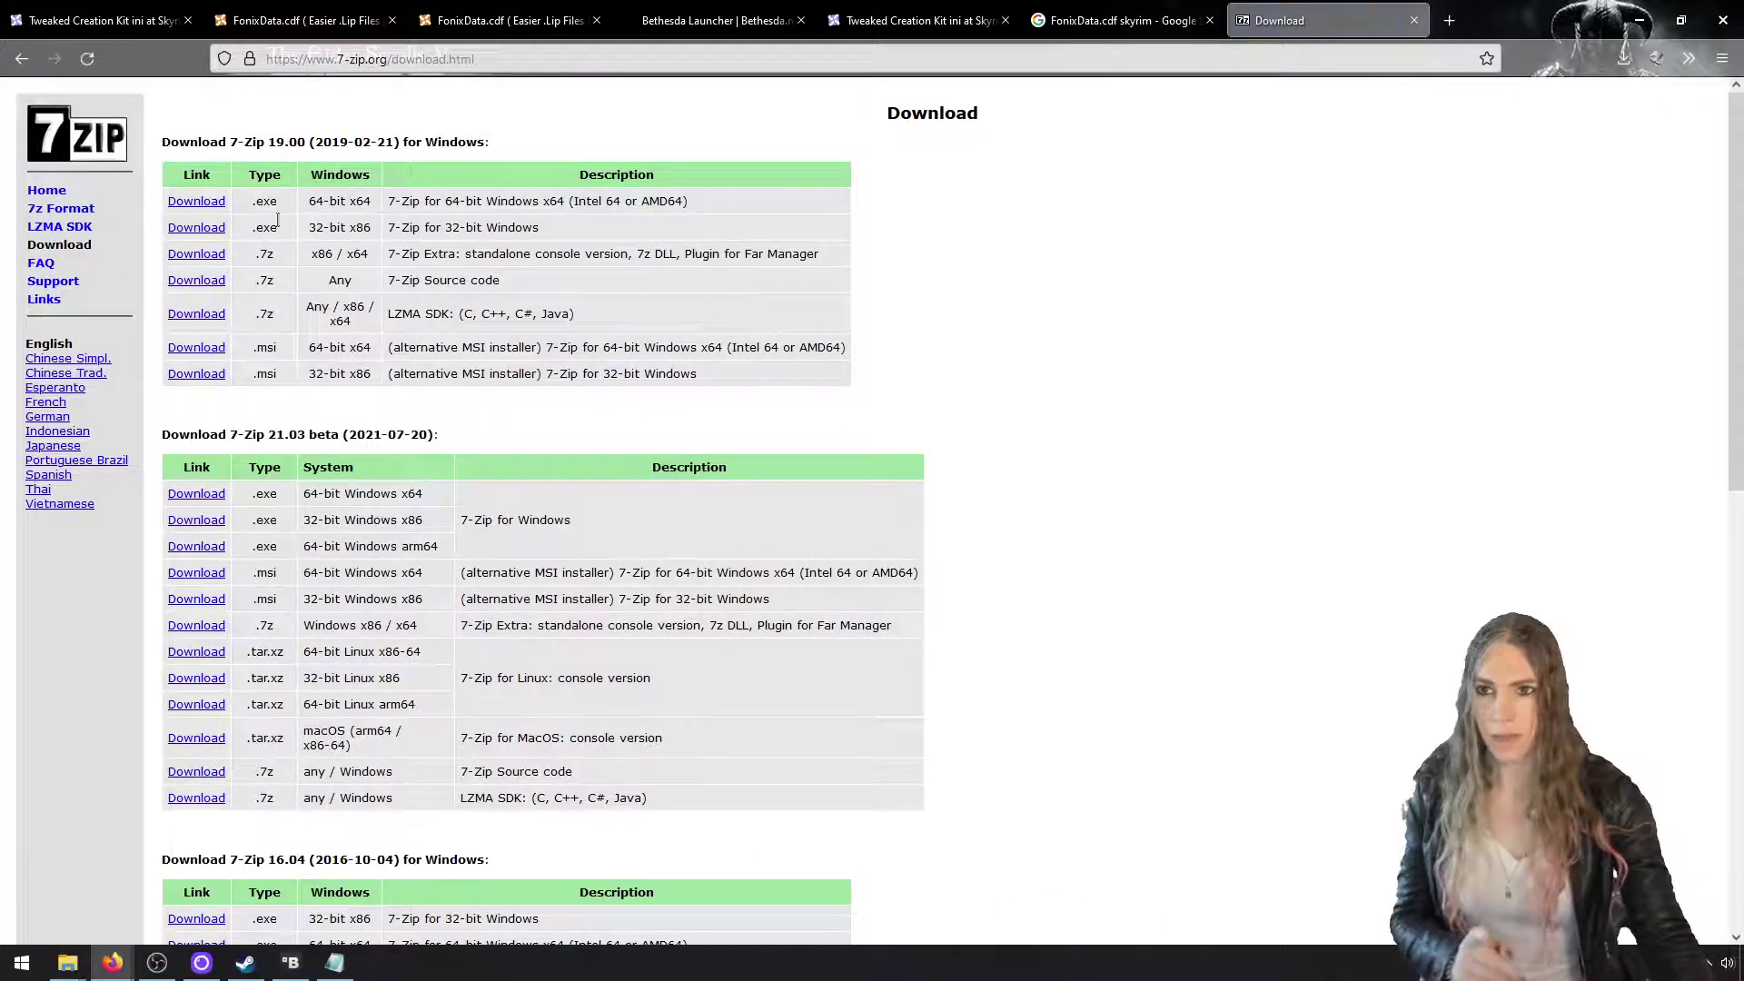
{"action": "left_click_drag", "start_coordinate": [395, 200], "coordinate": [311, 200]}
{"action": "left_click", "coordinate": [203, 209]}
{"action": "left_click", "coordinate": [942, 534]}
Run the 7-Zip installer and install it into Program Files
{"action": "left_click", "coordinate": [1620, 62]}
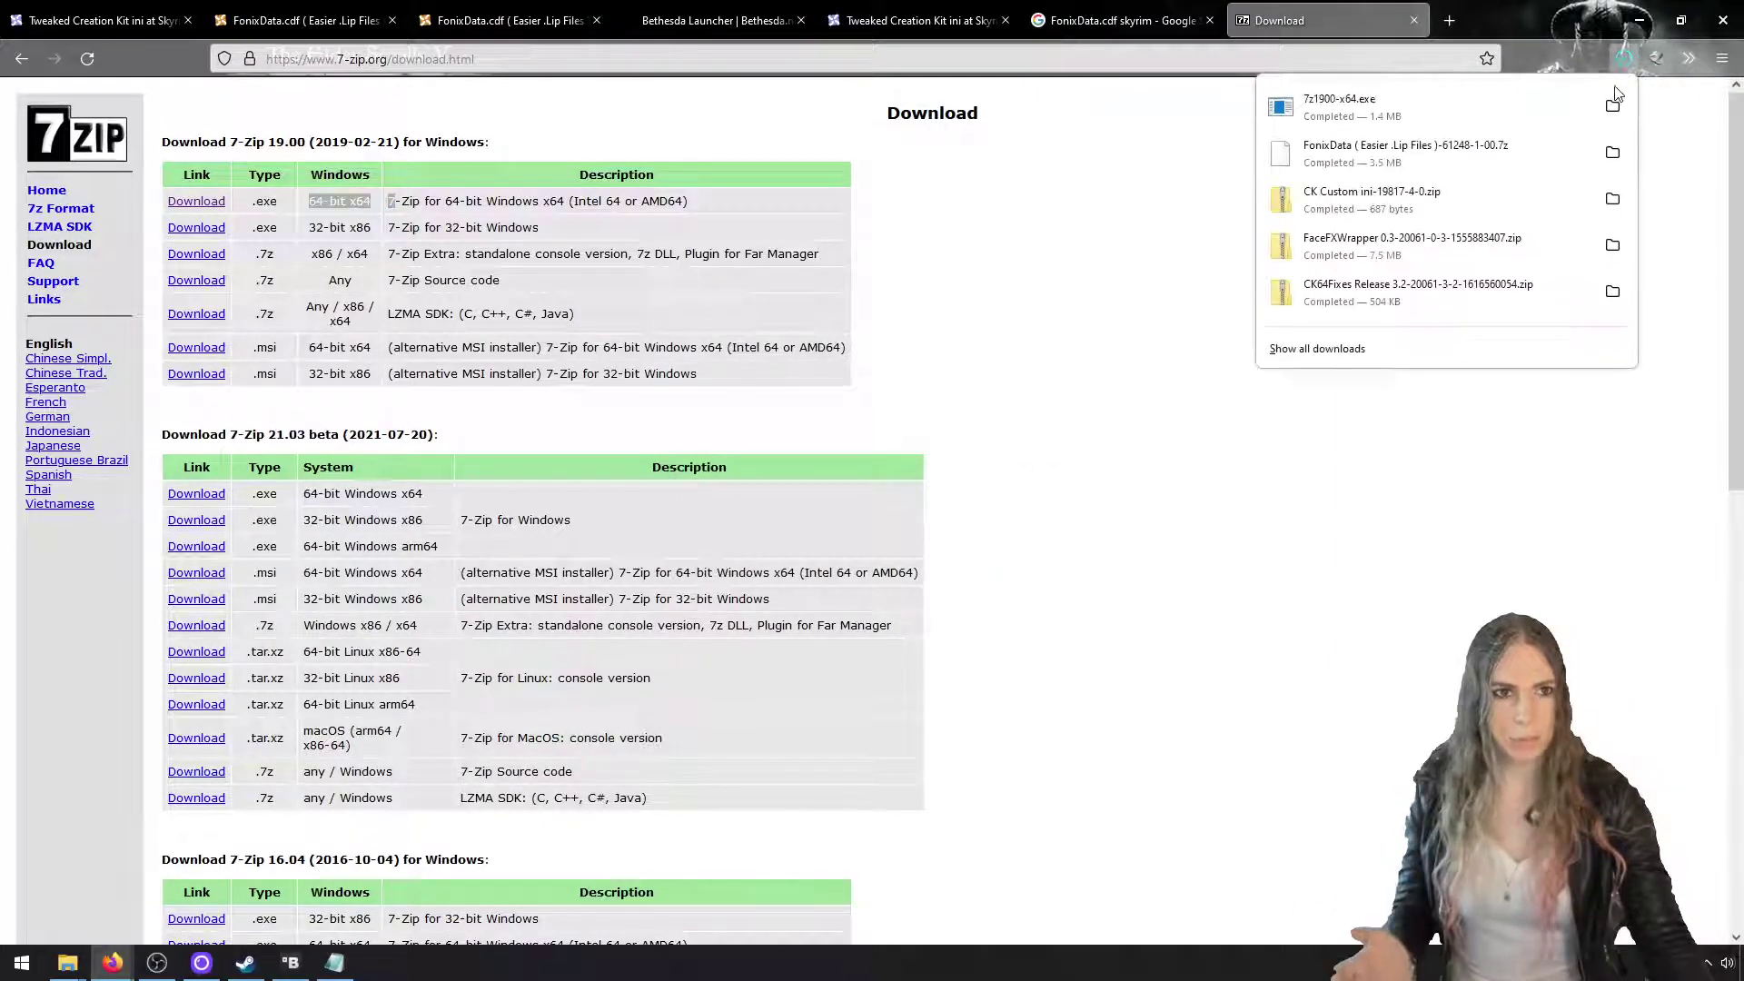
{"action": "left_click", "coordinate": [1533, 113]}
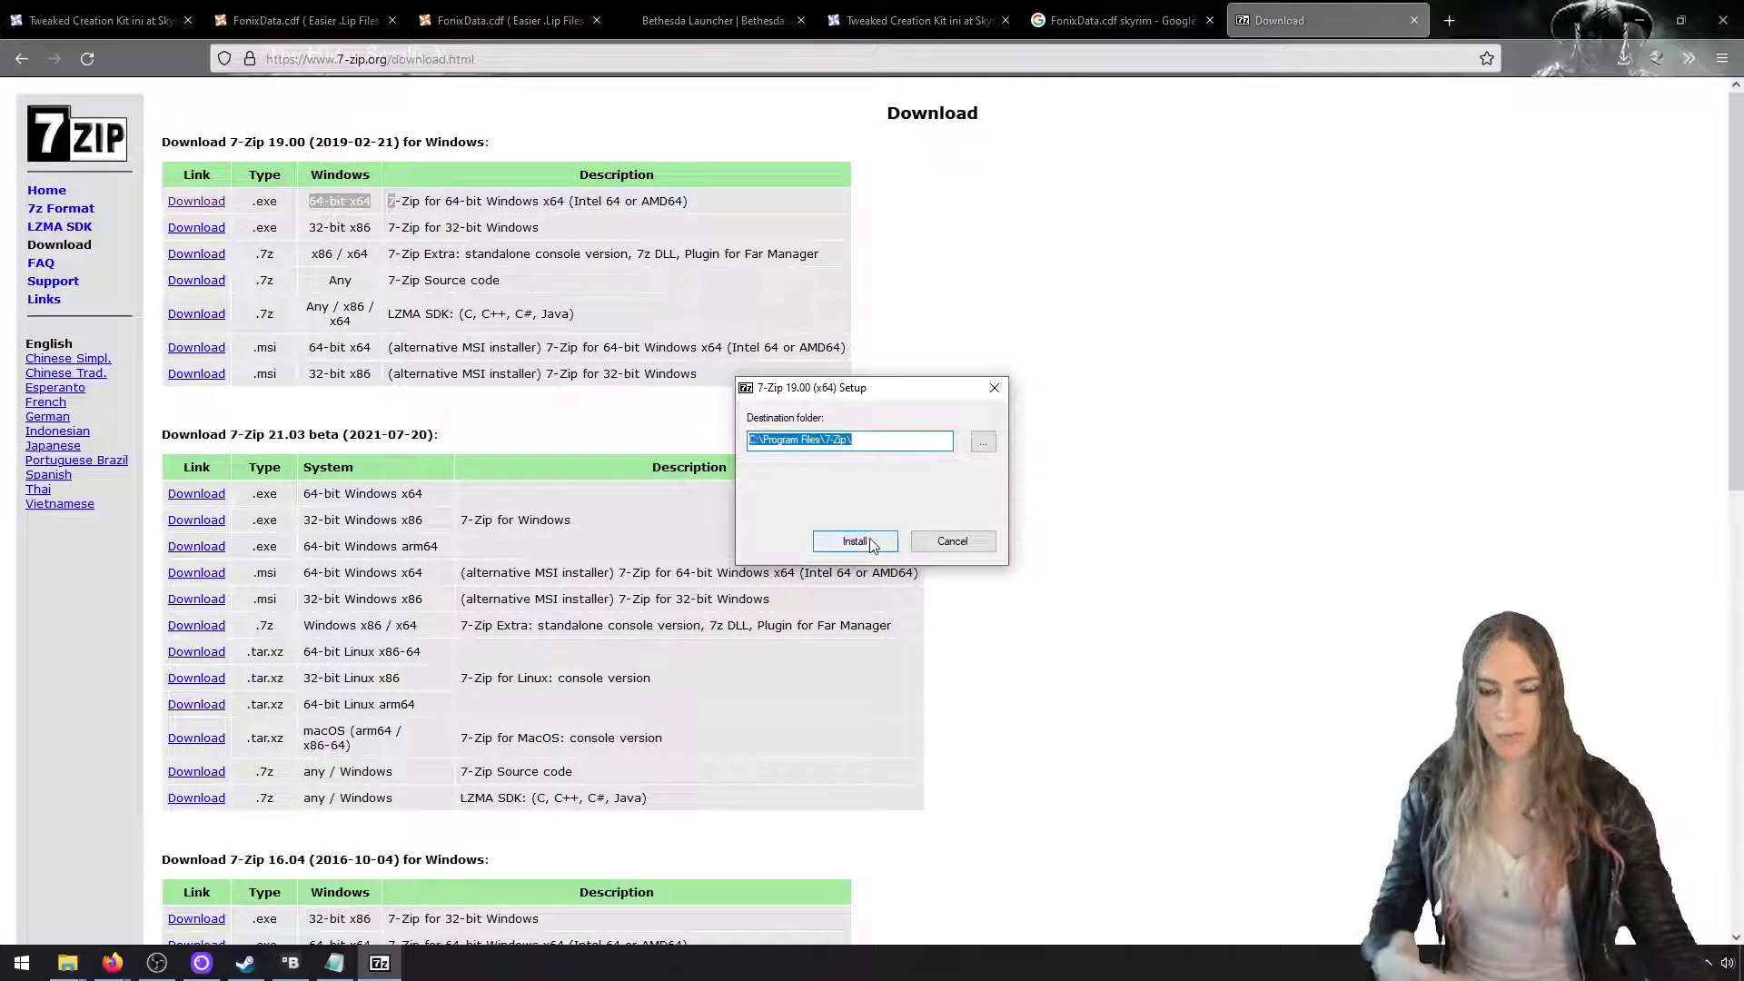
{"action": "left_click", "coordinate": [870, 542]}
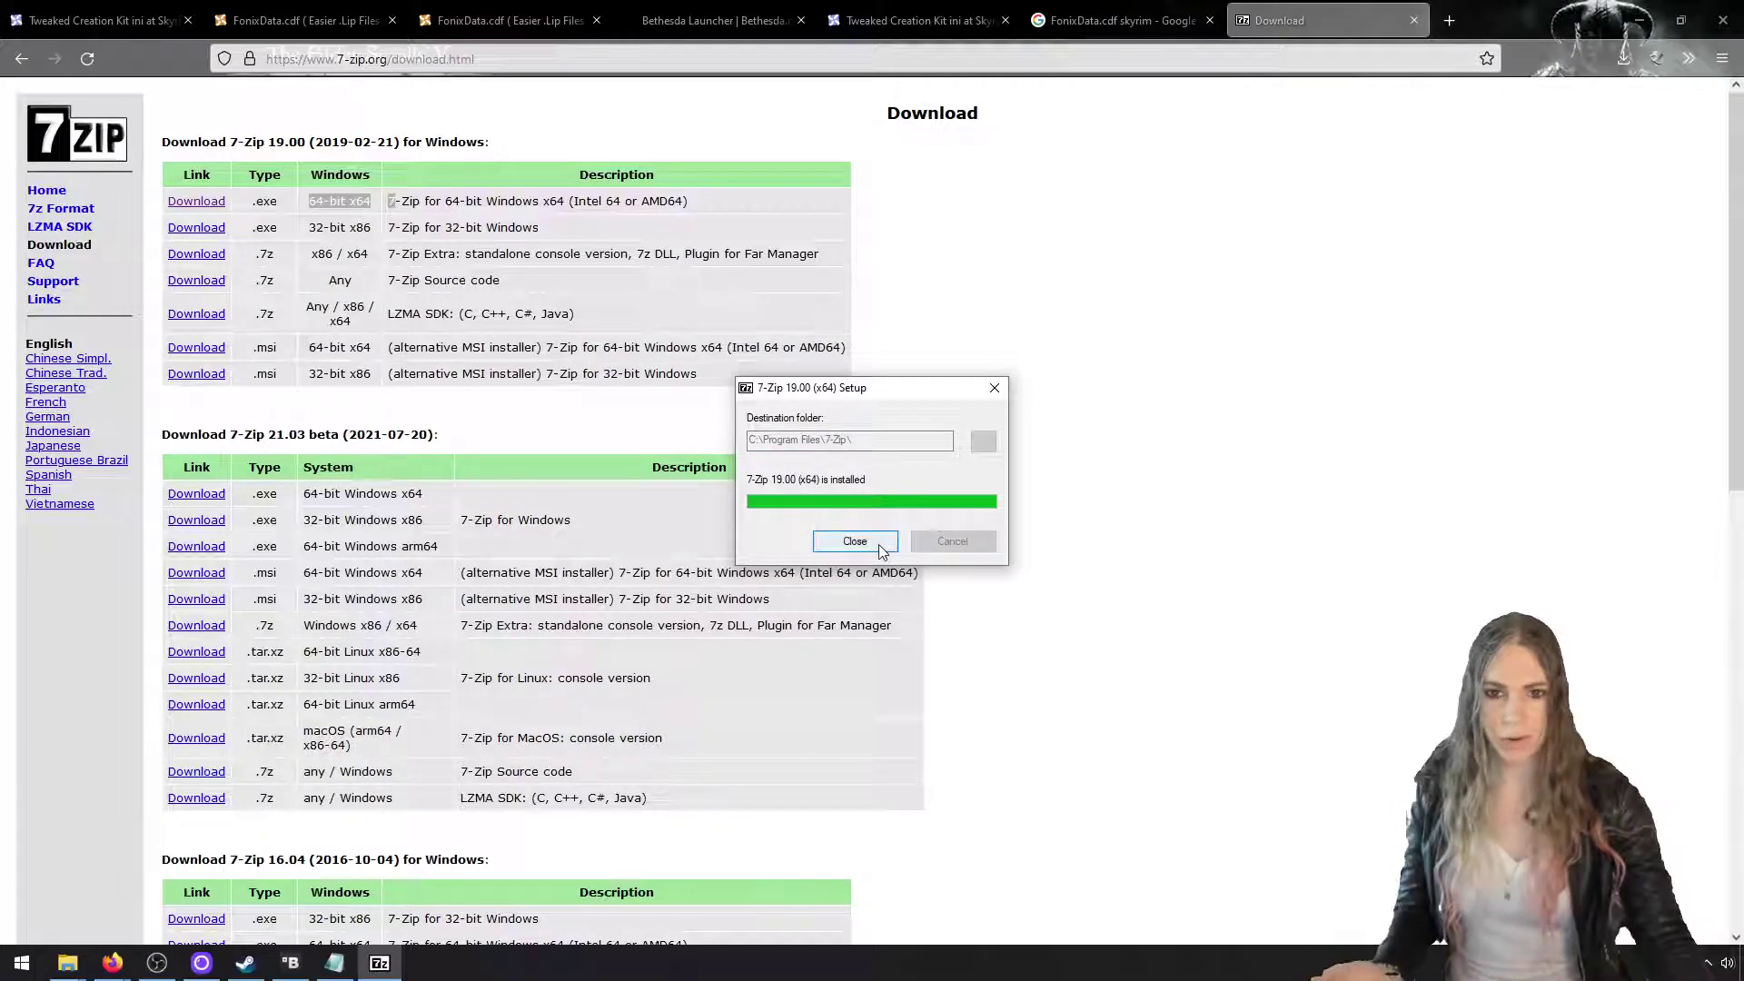
{"action": "left_click", "coordinate": [879, 543]}
Open the FonixData .7z archive with Program Files\7-Zip\7zFM.exe via 'Look for another app'
{"action": "key", "text": "alt+Tab"}
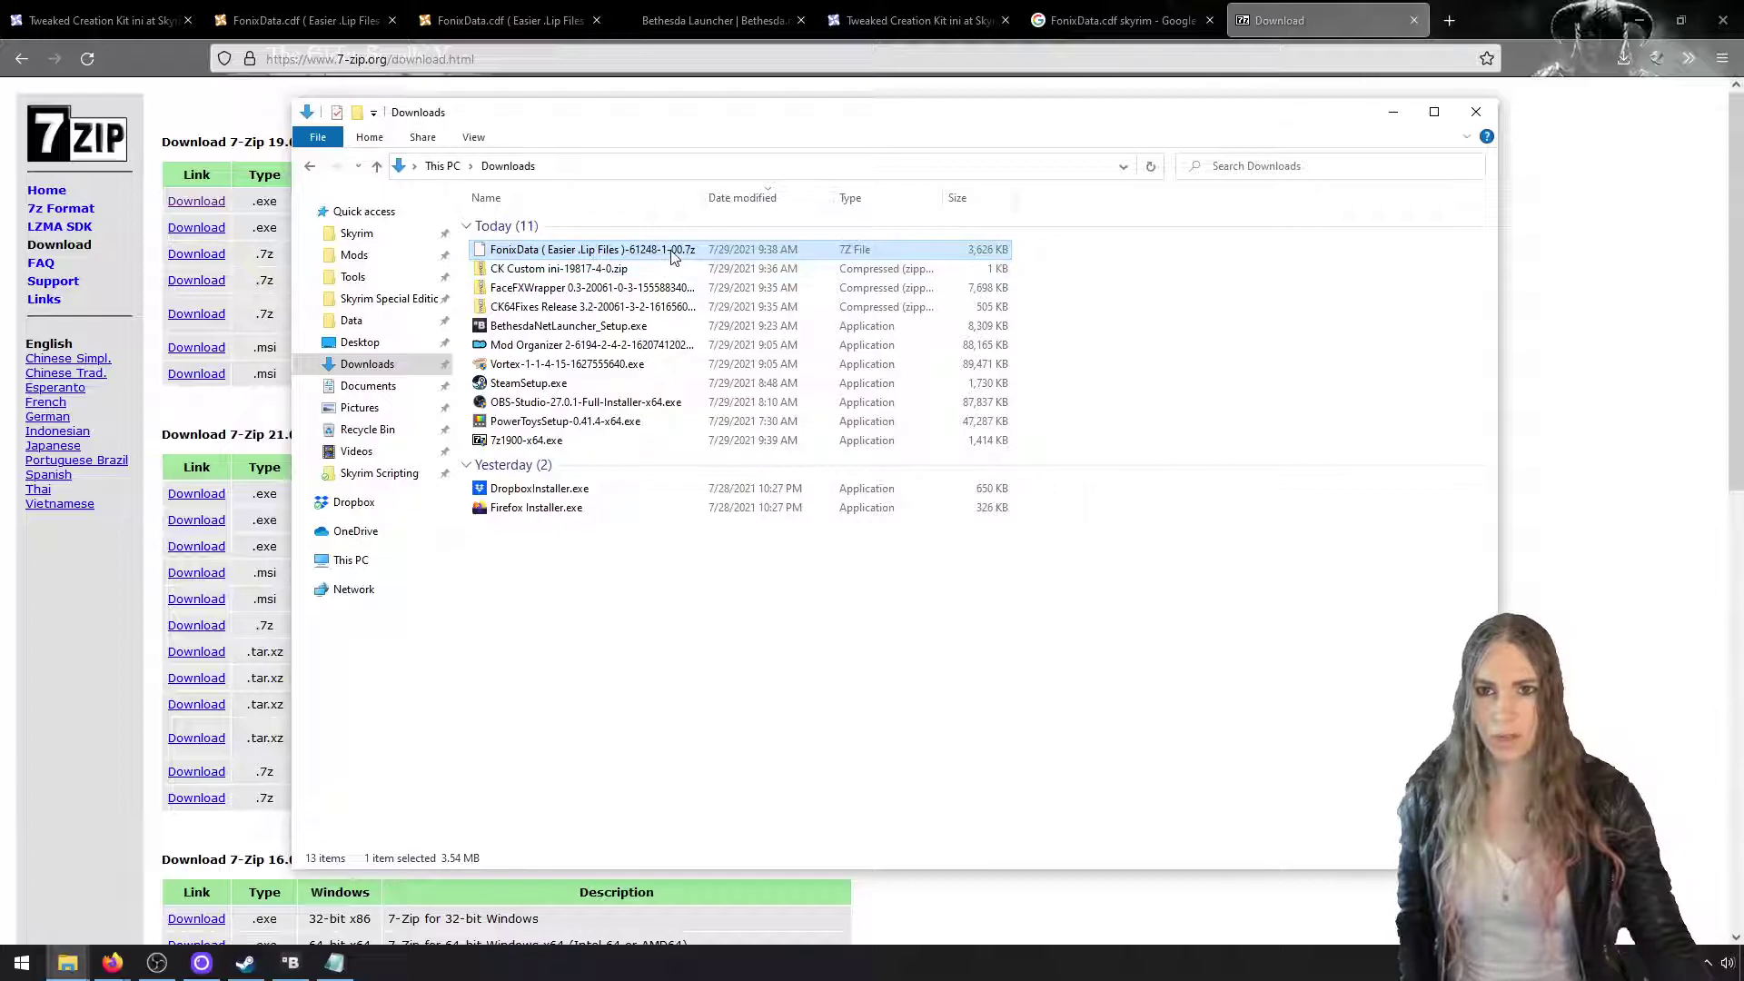
{"action": "right_click", "coordinate": [673, 257]}
{"action": "mouse_move", "coordinate": [843, 312]}
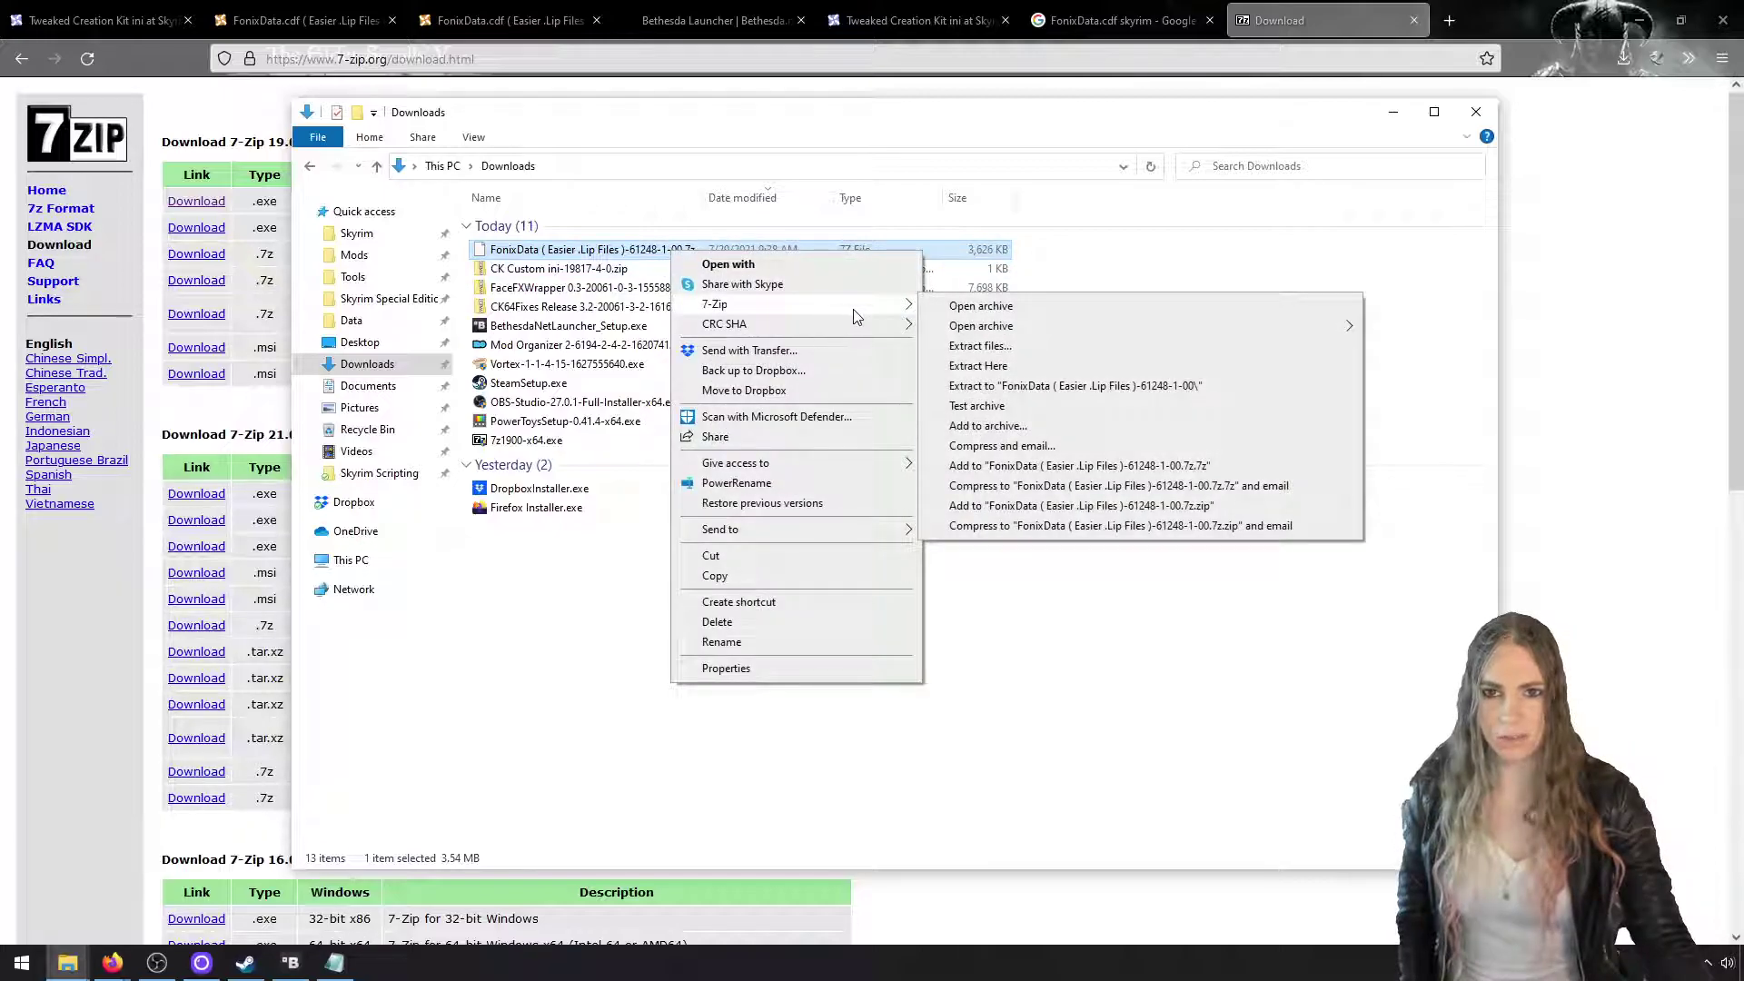
{"action": "left_click", "coordinate": [641, 252]}
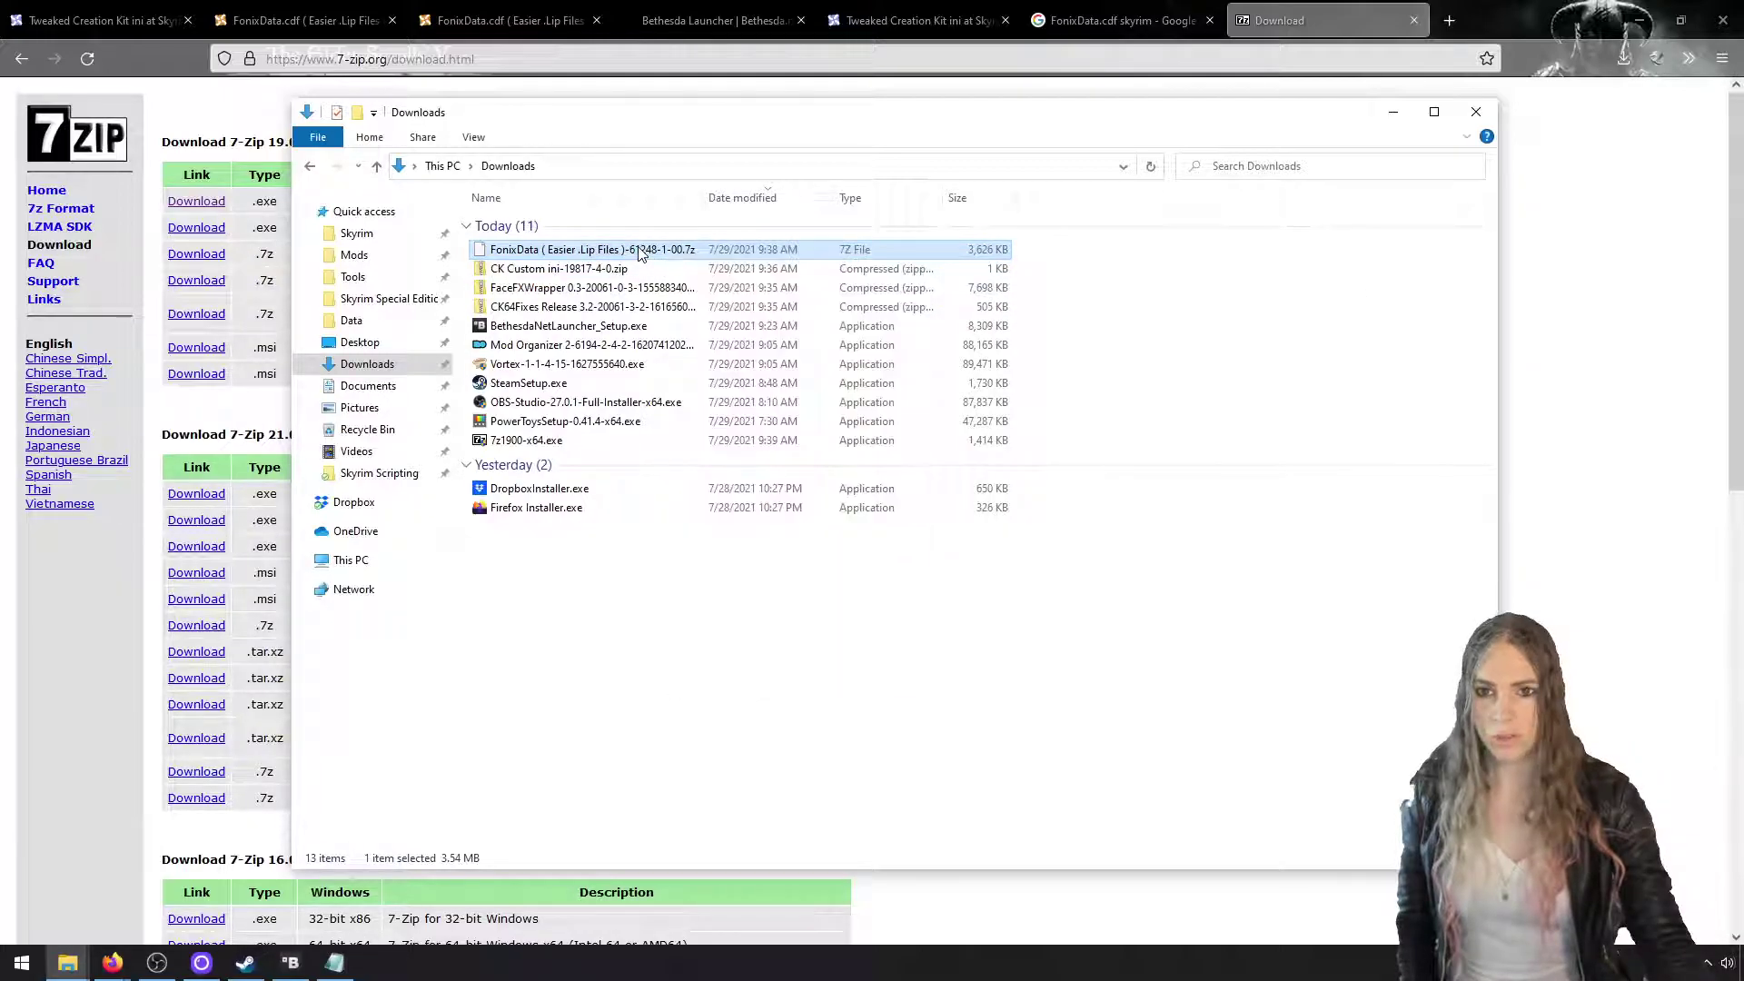
{"action": "double_click", "coordinate": [641, 252]}
{"action": "left_click", "coordinate": [770, 355]}
{"action": "scroll", "coordinate": [808, 400], "scroll_direction": "down", "scroll_amount": 1}
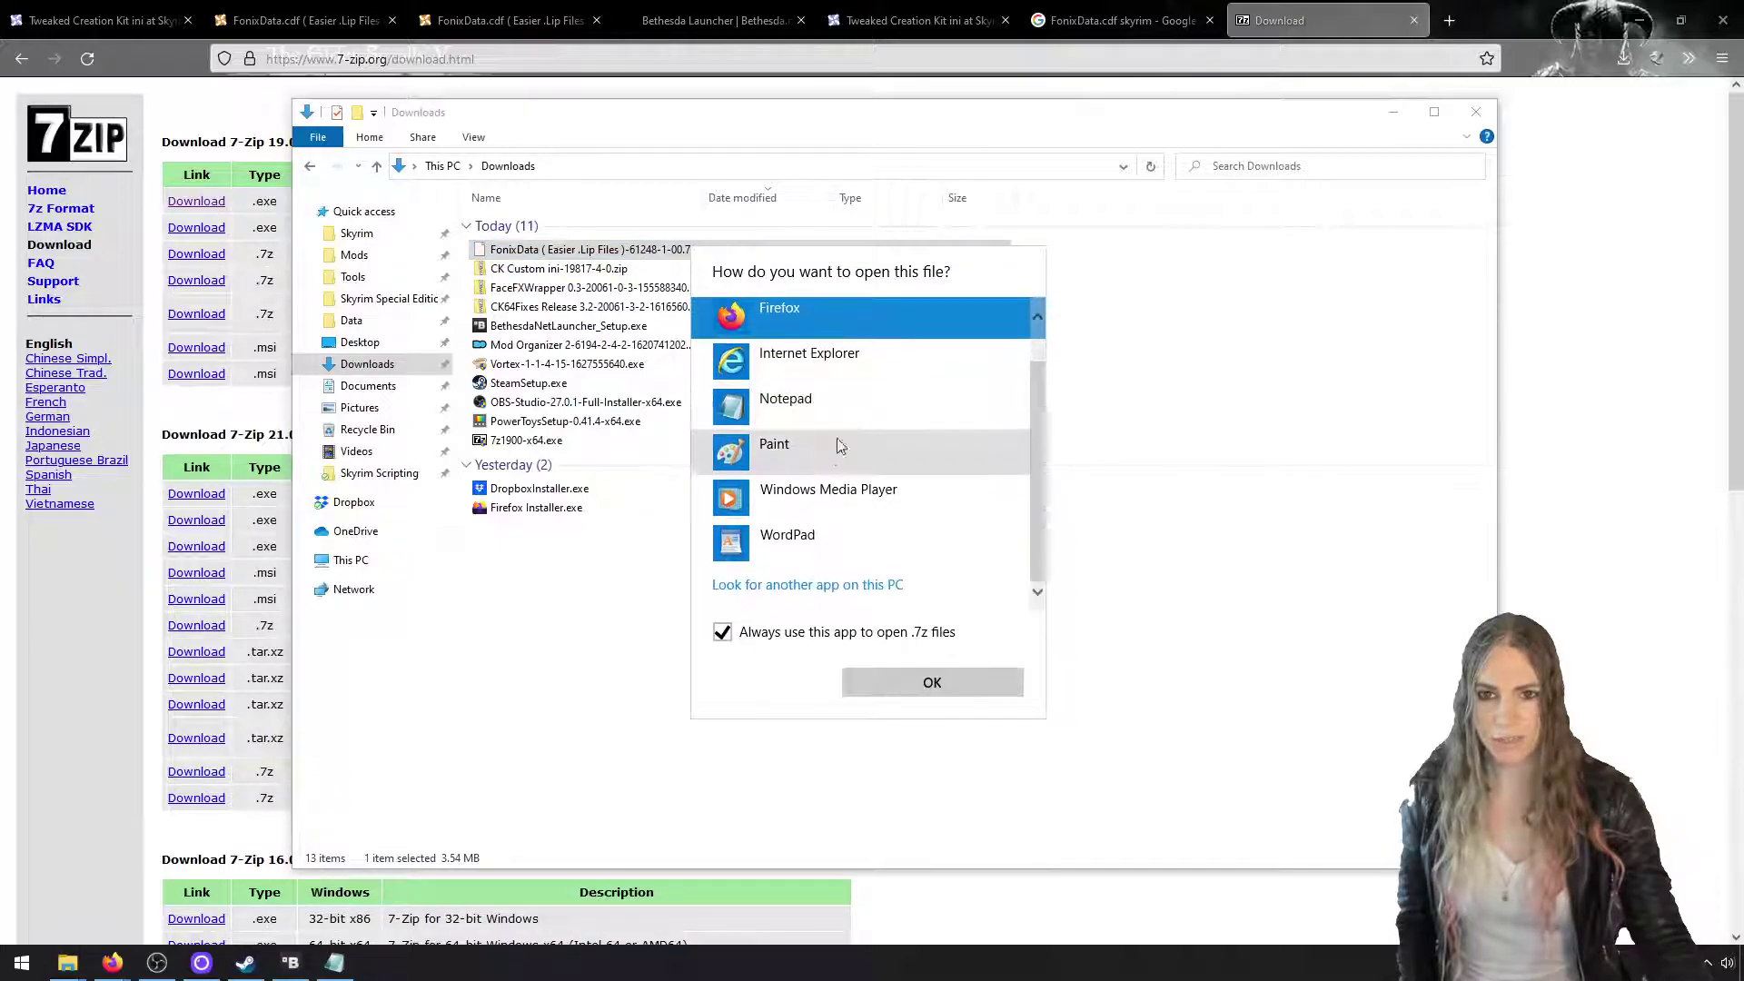
{"action": "left_click", "coordinate": [754, 585]}
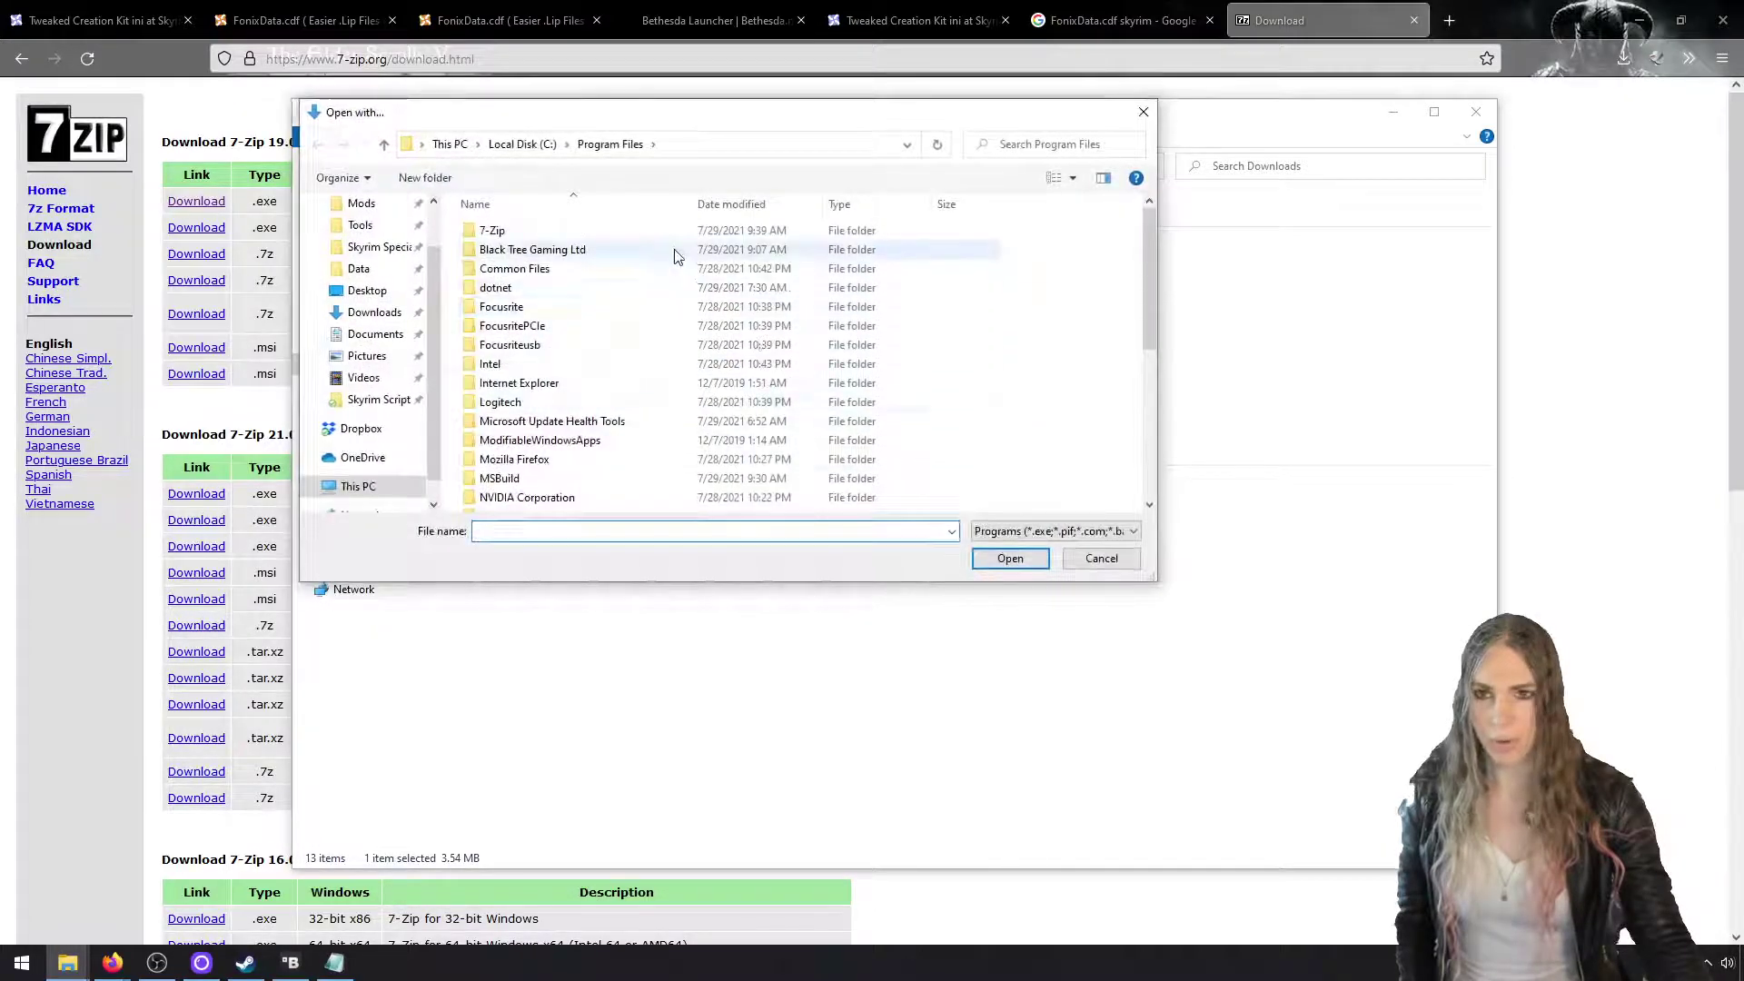
{"action": "double_click", "coordinate": [580, 229]}
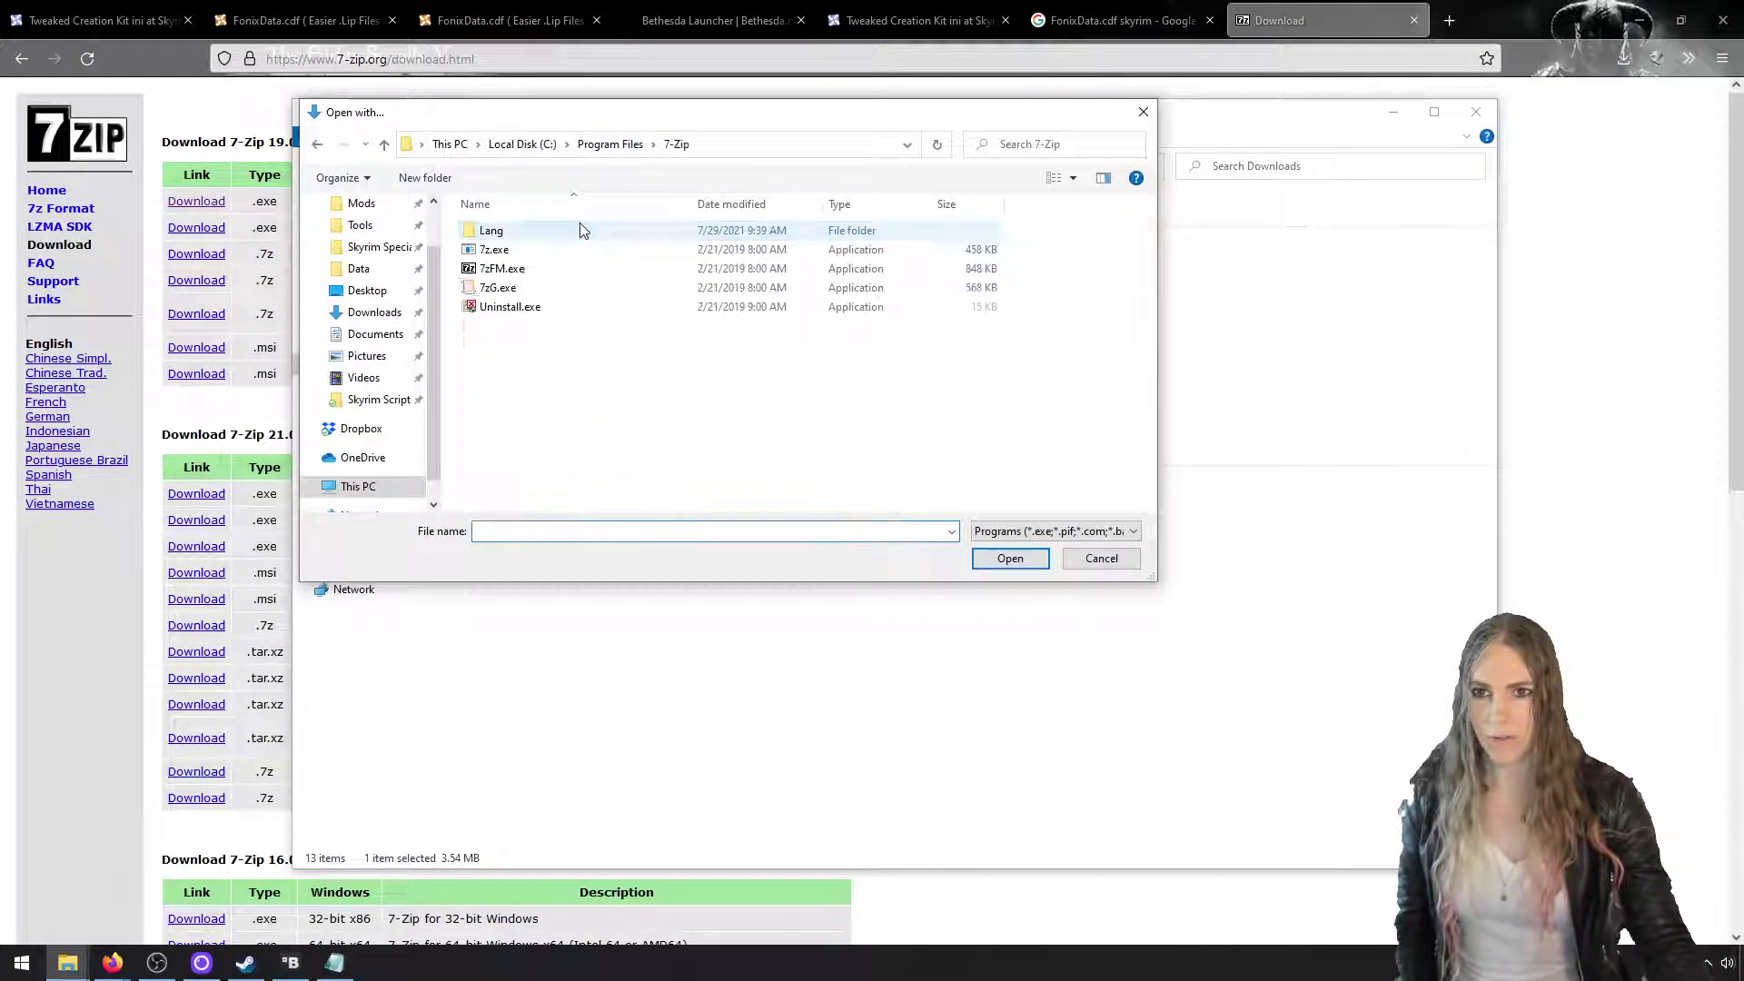
{"action": "left_click", "coordinate": [588, 270]}
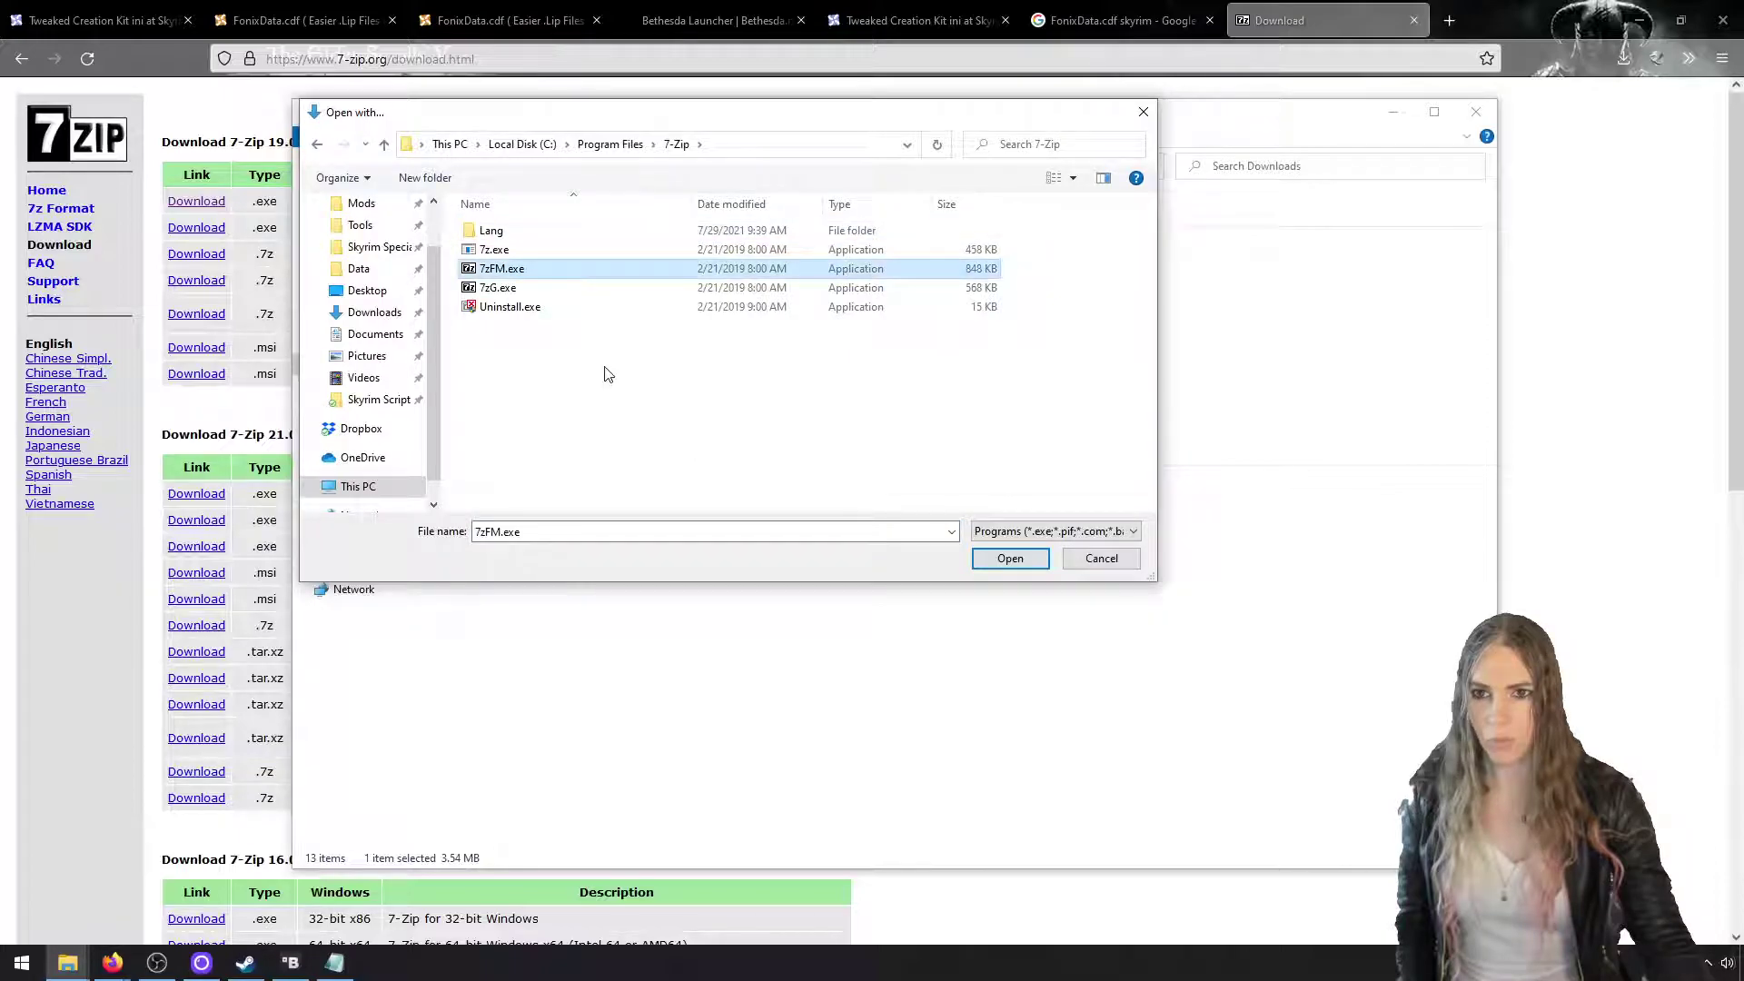
{"action": "double_click", "coordinate": [598, 280]}
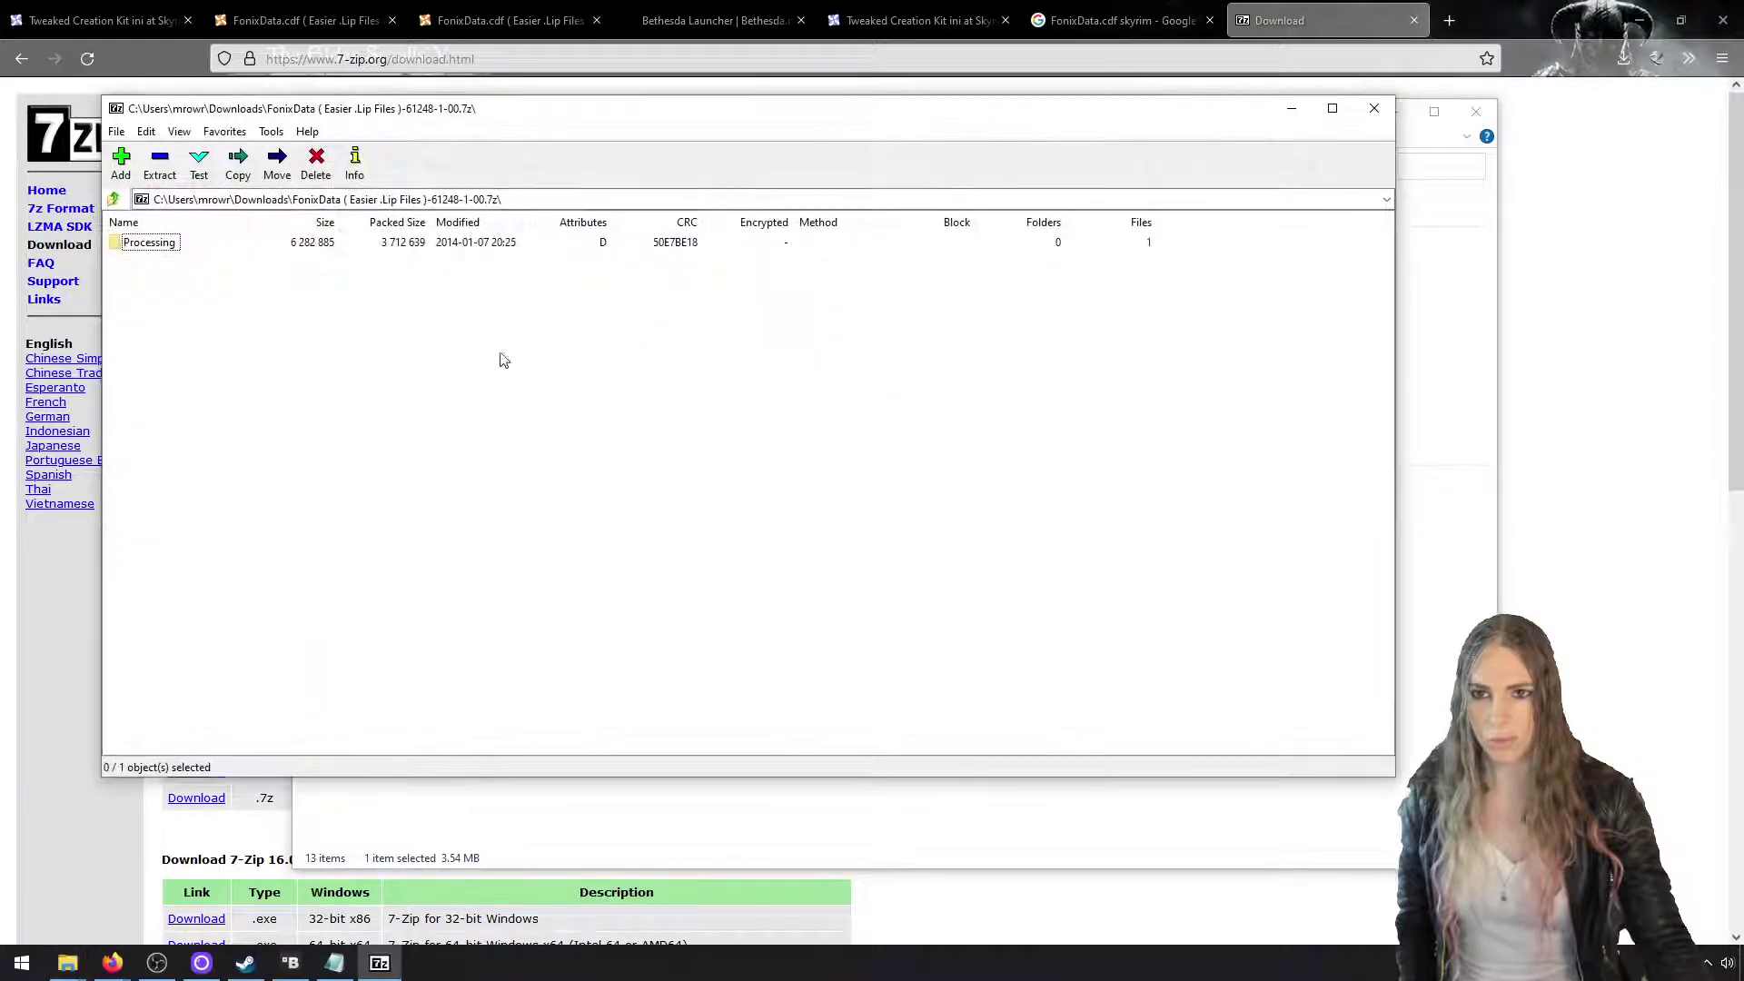
Resize the 7-Zip window, open the archive's Processing folder, and close the Downloads window
{"action": "left_click_drag", "start_coordinate": [98, 91], "coordinate": [724, 148]}
{"action": "left_click_drag", "start_coordinate": [863, 174], "coordinate": [1070, 196]}
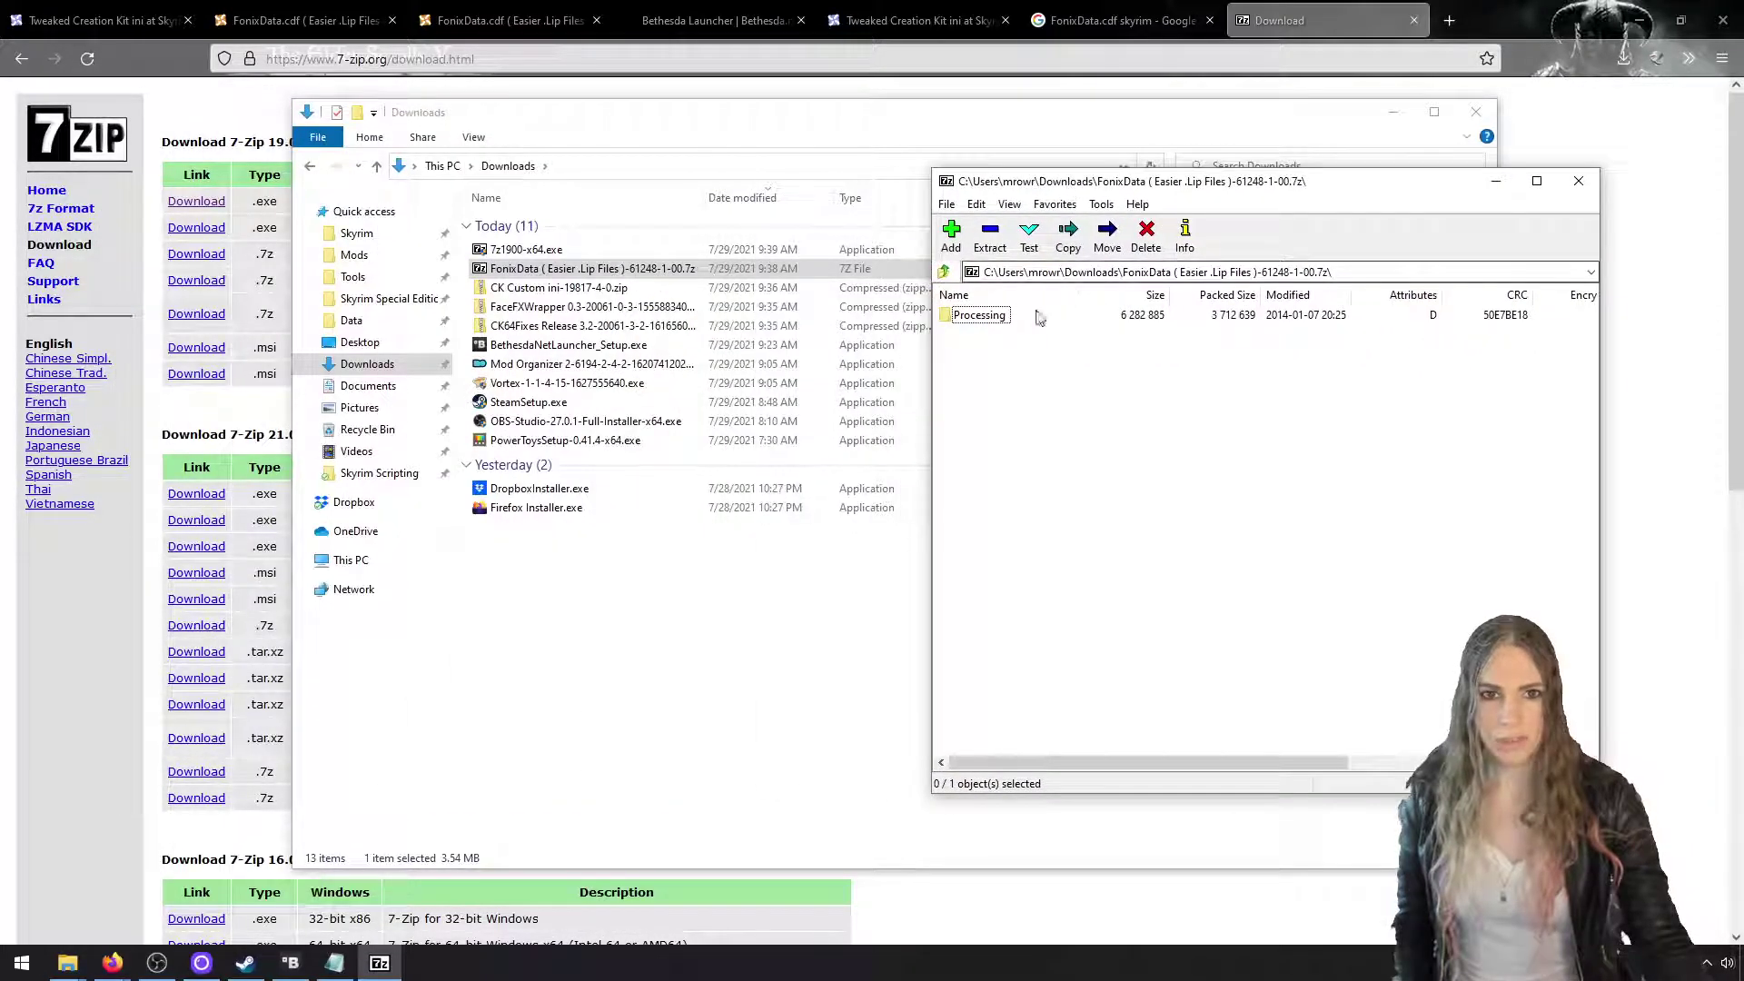
{"action": "double_click", "coordinate": [990, 315]}
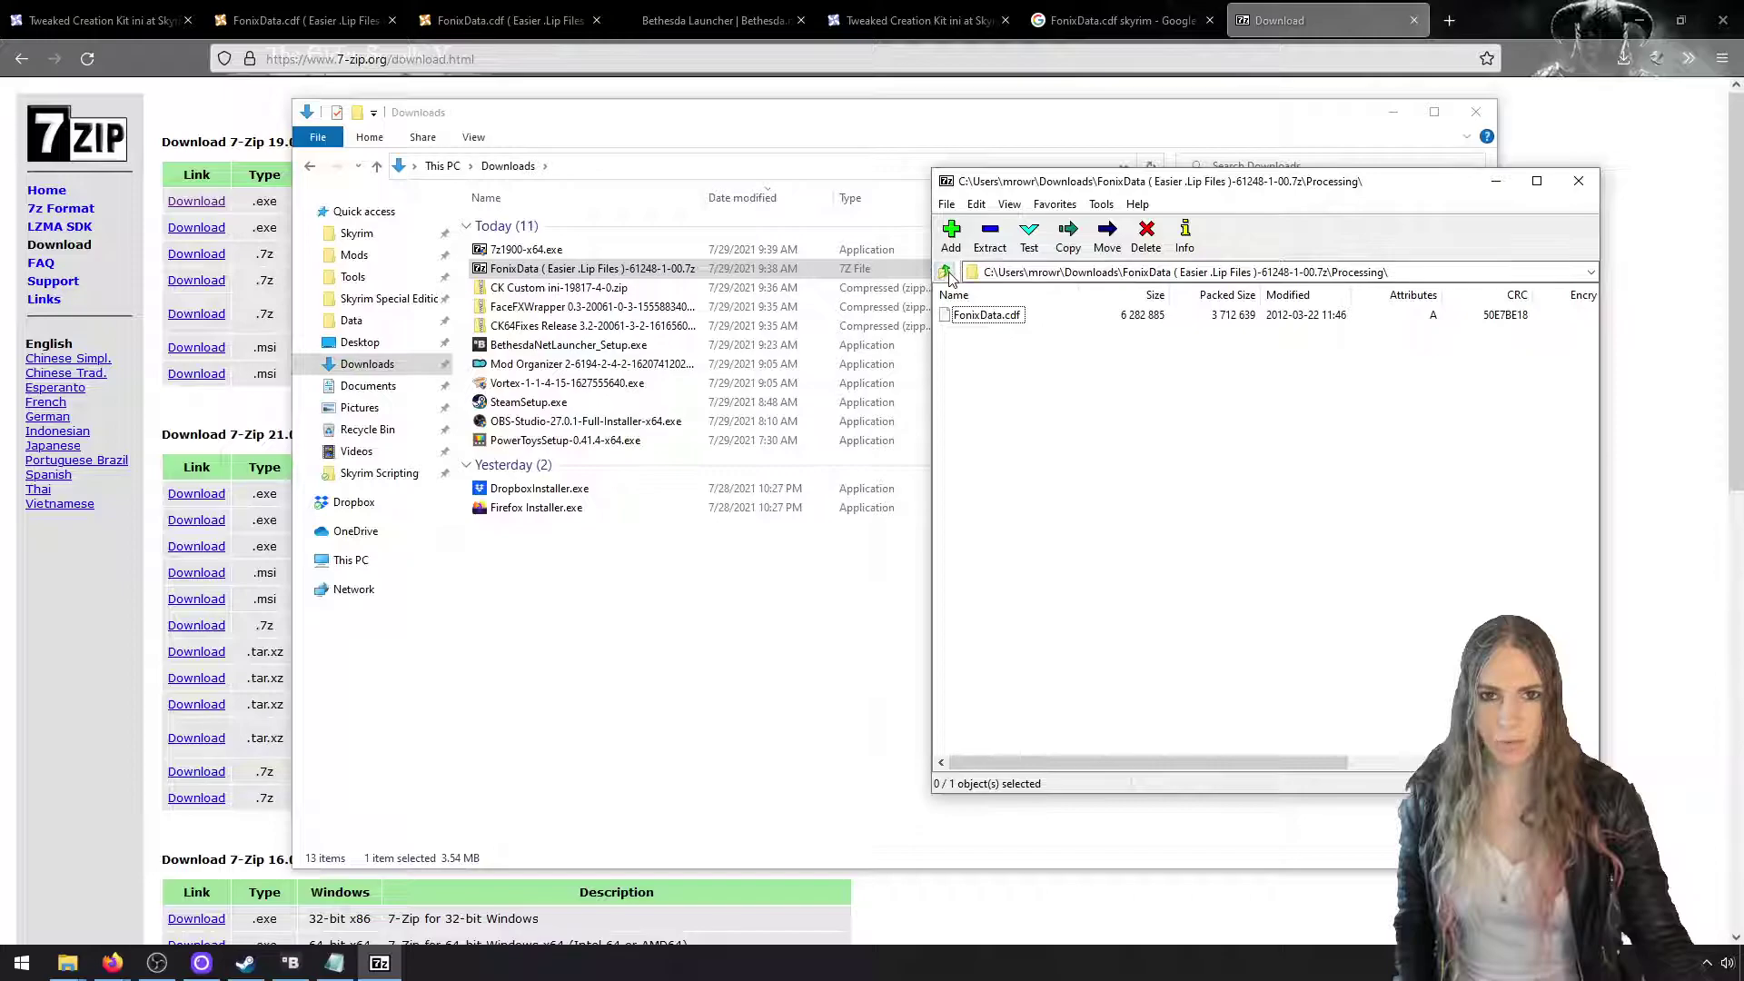
{"action": "left_click_drag", "start_coordinate": [987, 315], "coordinate": [720, 548]}
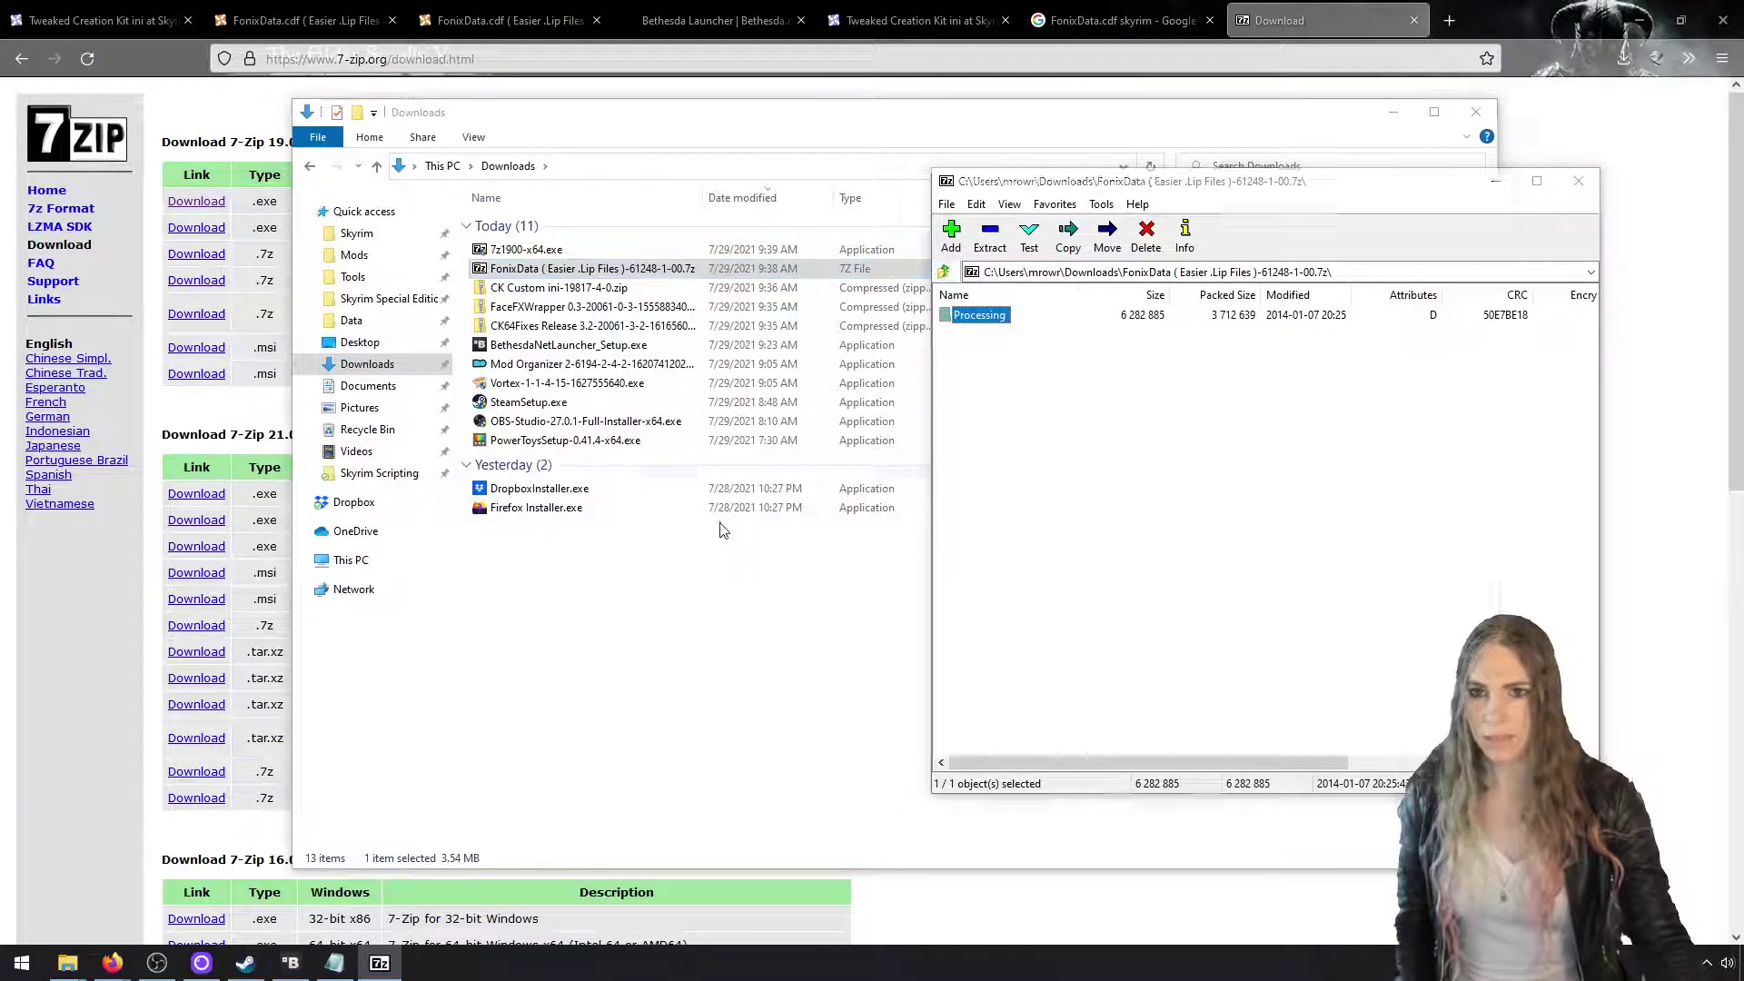
{"action": "left_click", "coordinate": [1476, 112]}
Read the FonixData note about placing Processing into Voice, then switch to the Skyrim Special Edition folder
{"action": "left_click", "coordinate": [1125, 19]}
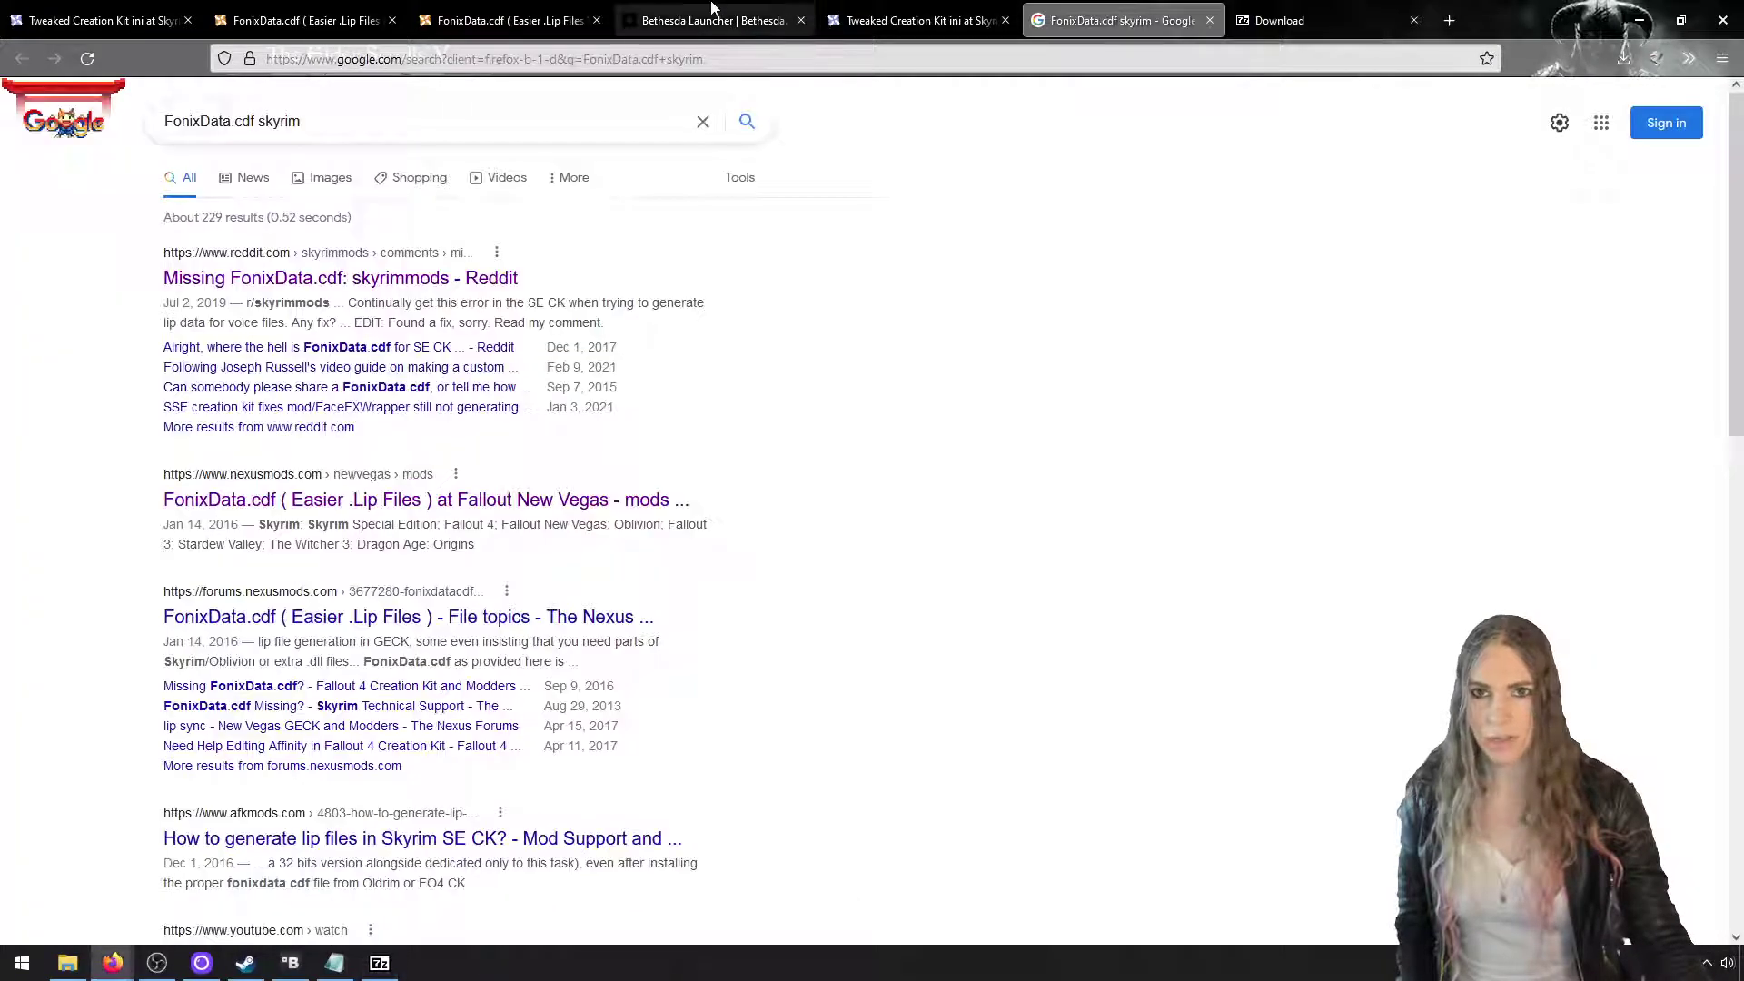
{"action": "left_click", "coordinate": [504, 20]}
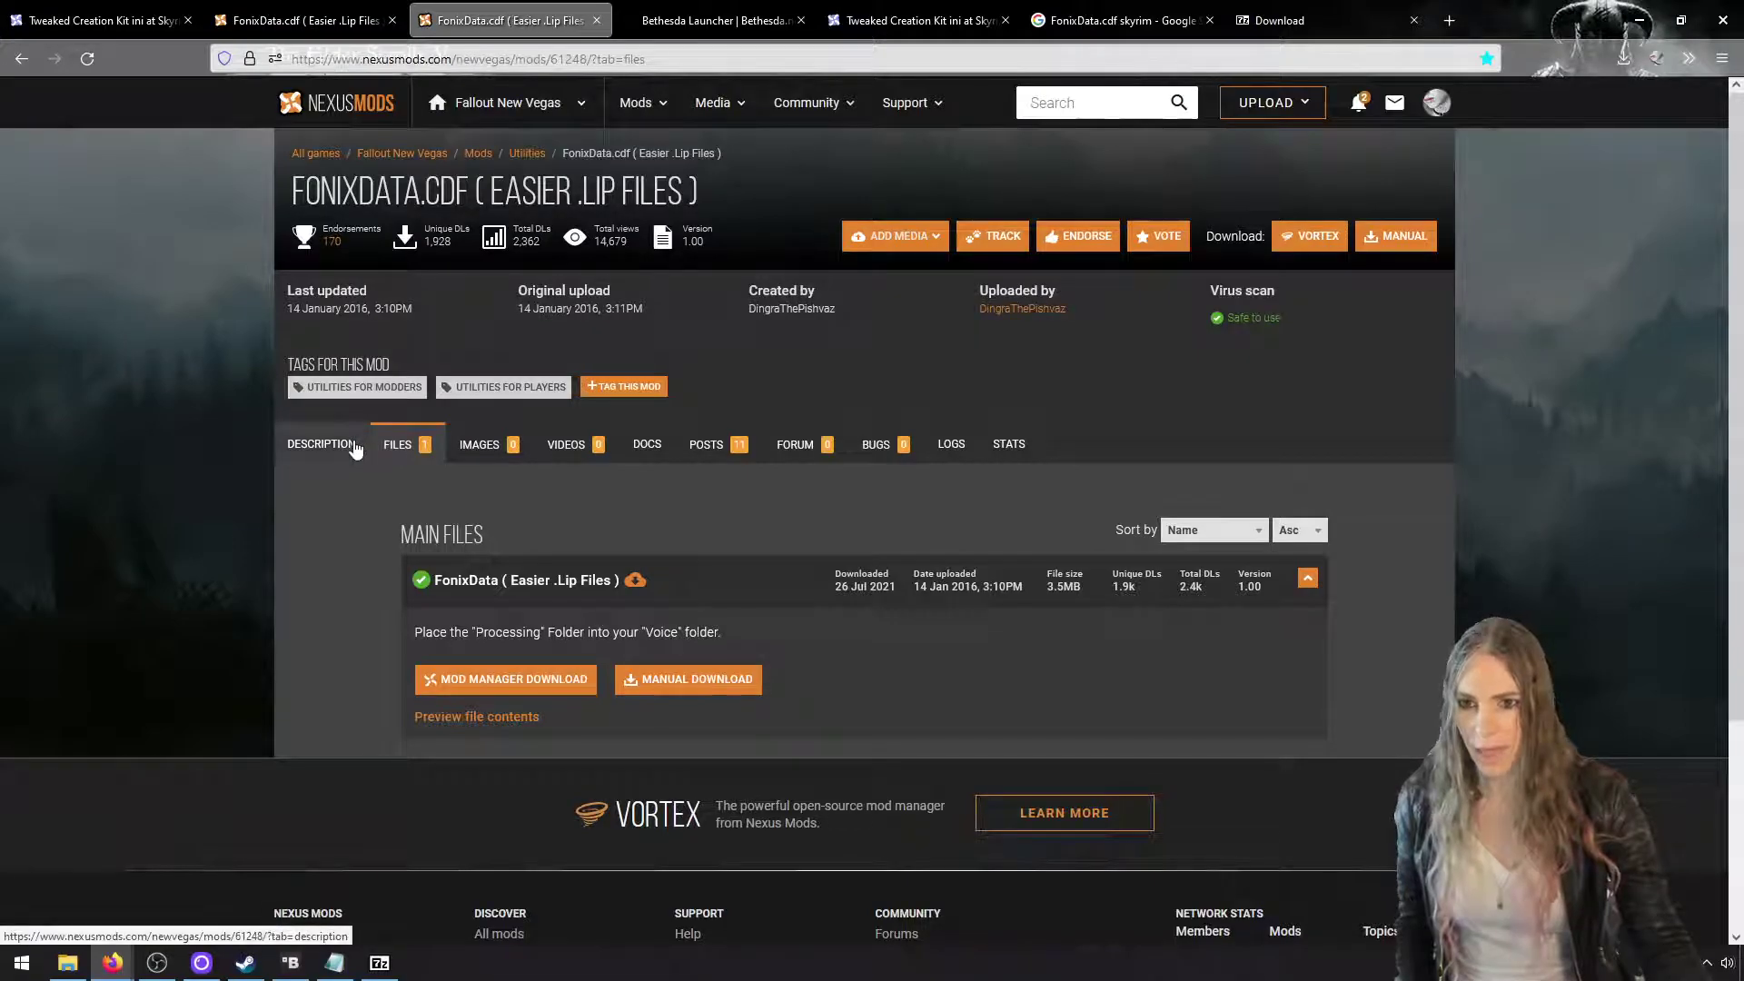
{"action": "left_click_drag", "start_coordinate": [414, 632], "coordinate": [726, 621]}
{"action": "left_click", "coordinate": [322, 447]}
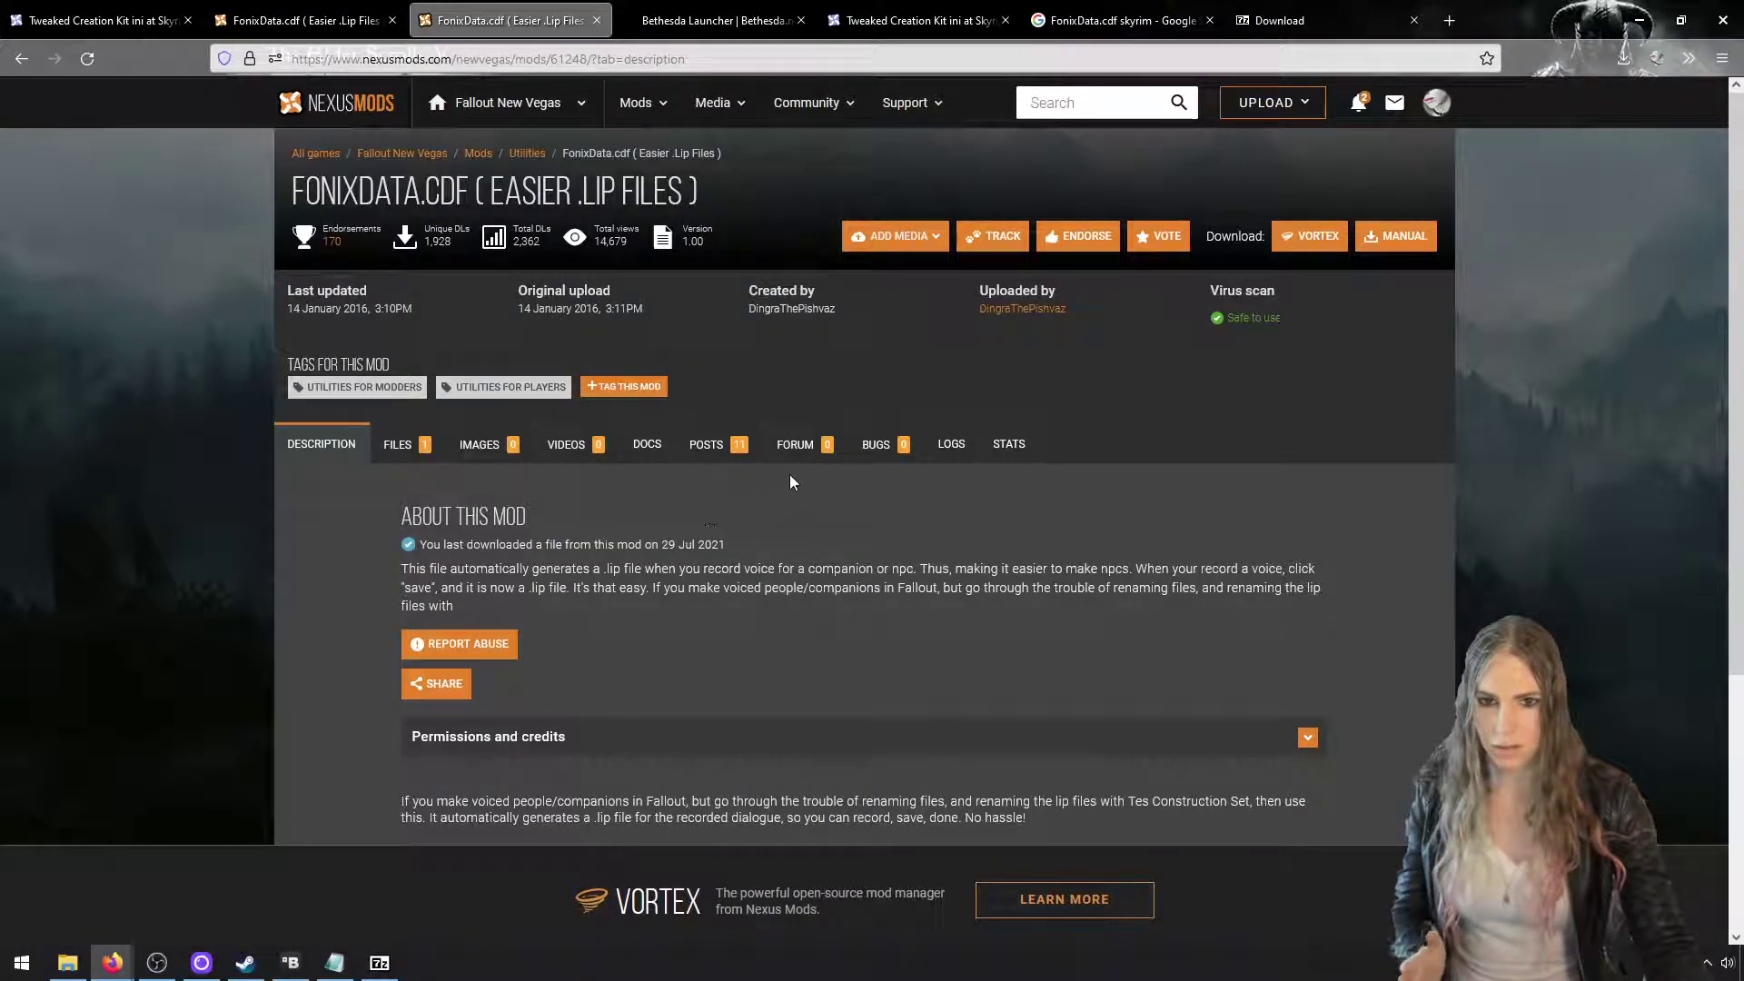
{"action": "key", "text": "alt+Tab"}
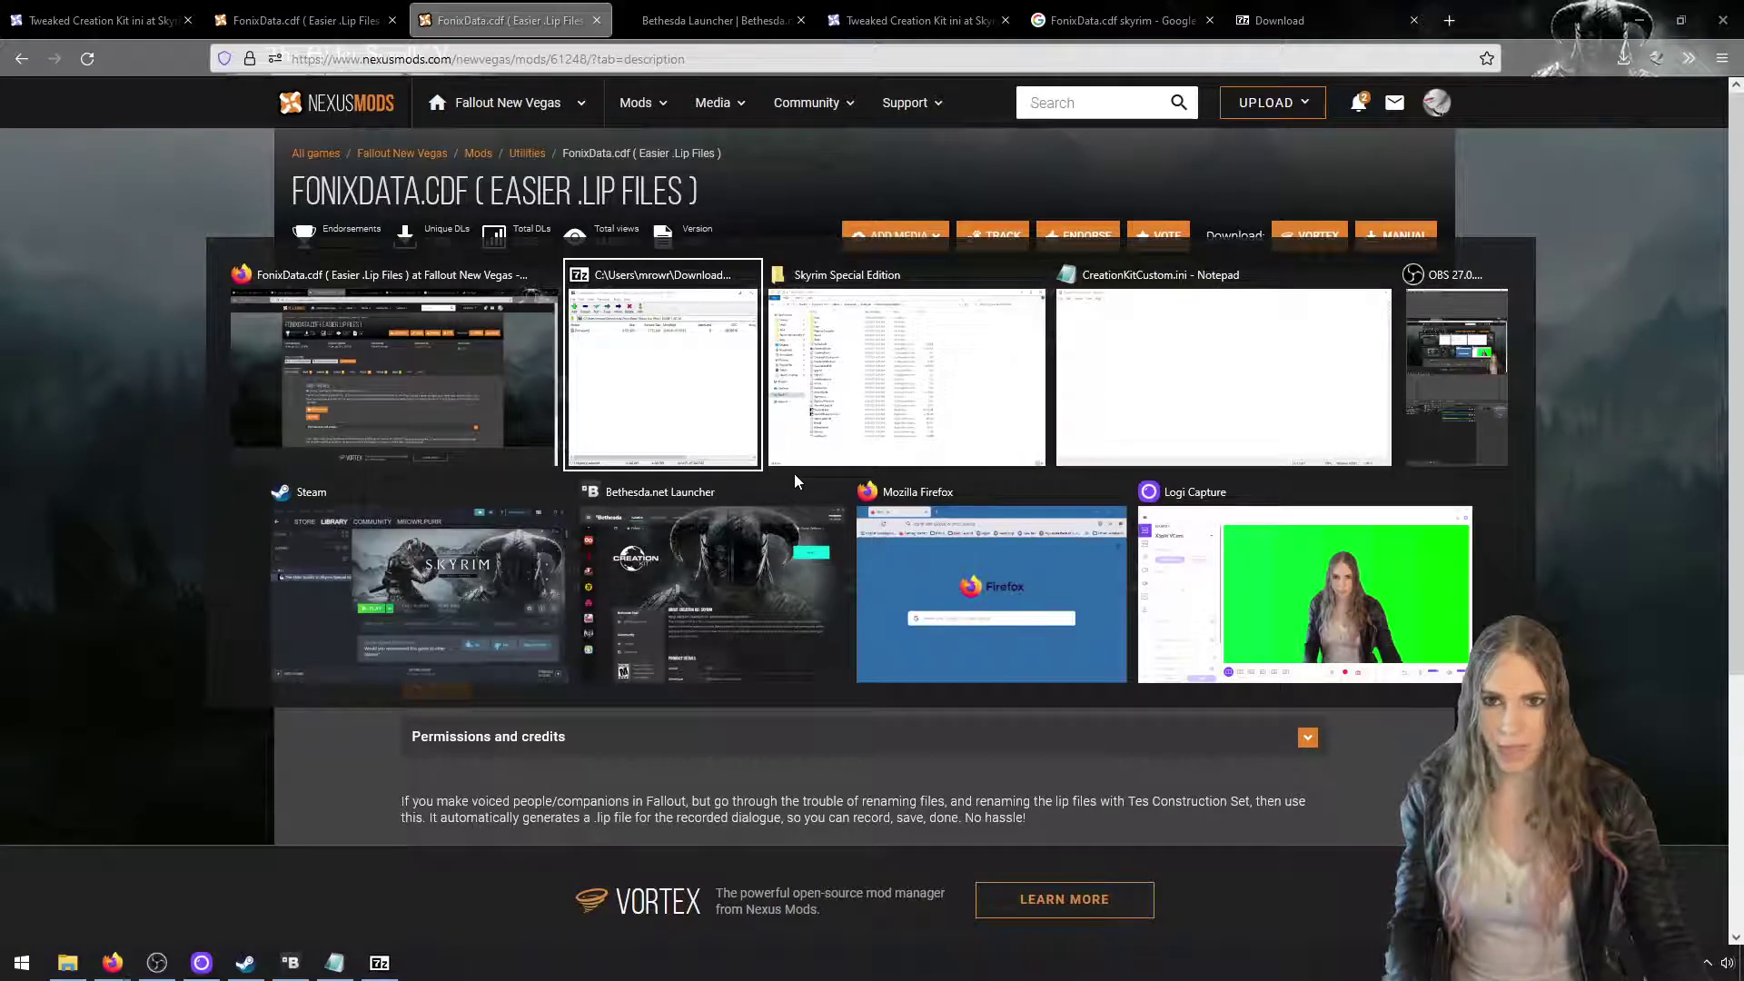
{"action": "key", "text": "alt+Tab"}
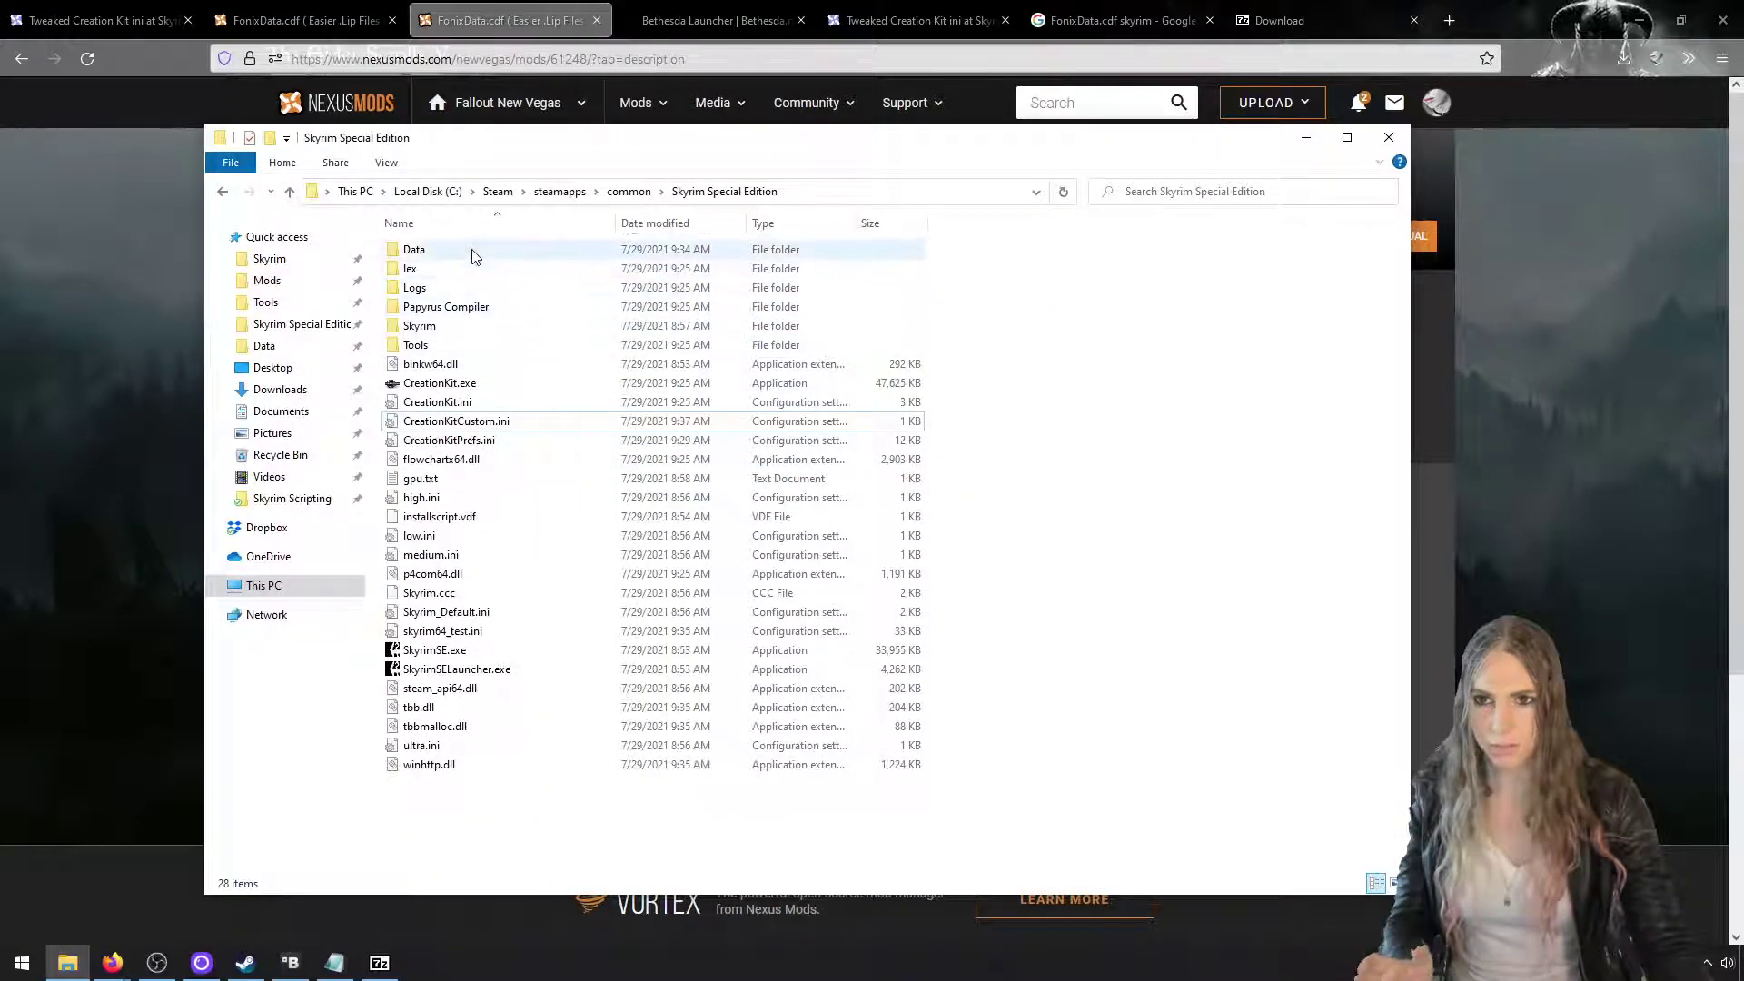
Create a new folder named 'Sound' inside the game's Data folder
{"action": "double_click", "coordinate": [473, 252]}
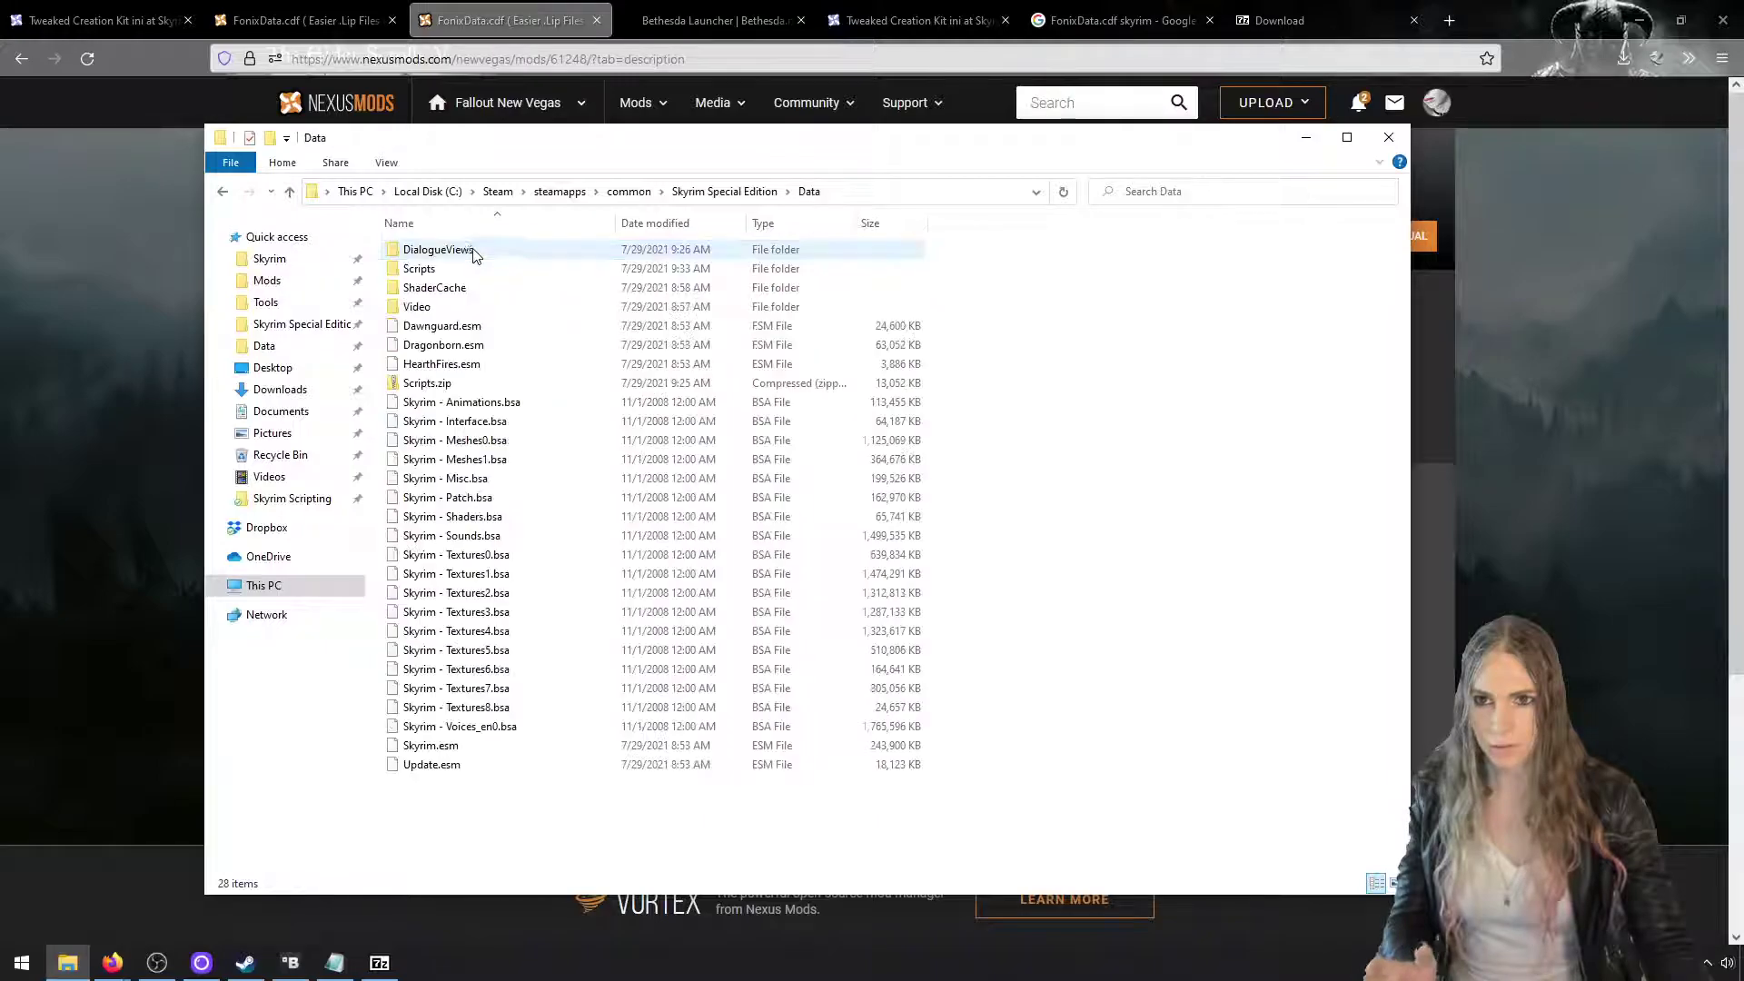
{"action": "right_click", "coordinate": [569, 826]}
{"action": "mouse_move", "coordinate": [669, 787]}
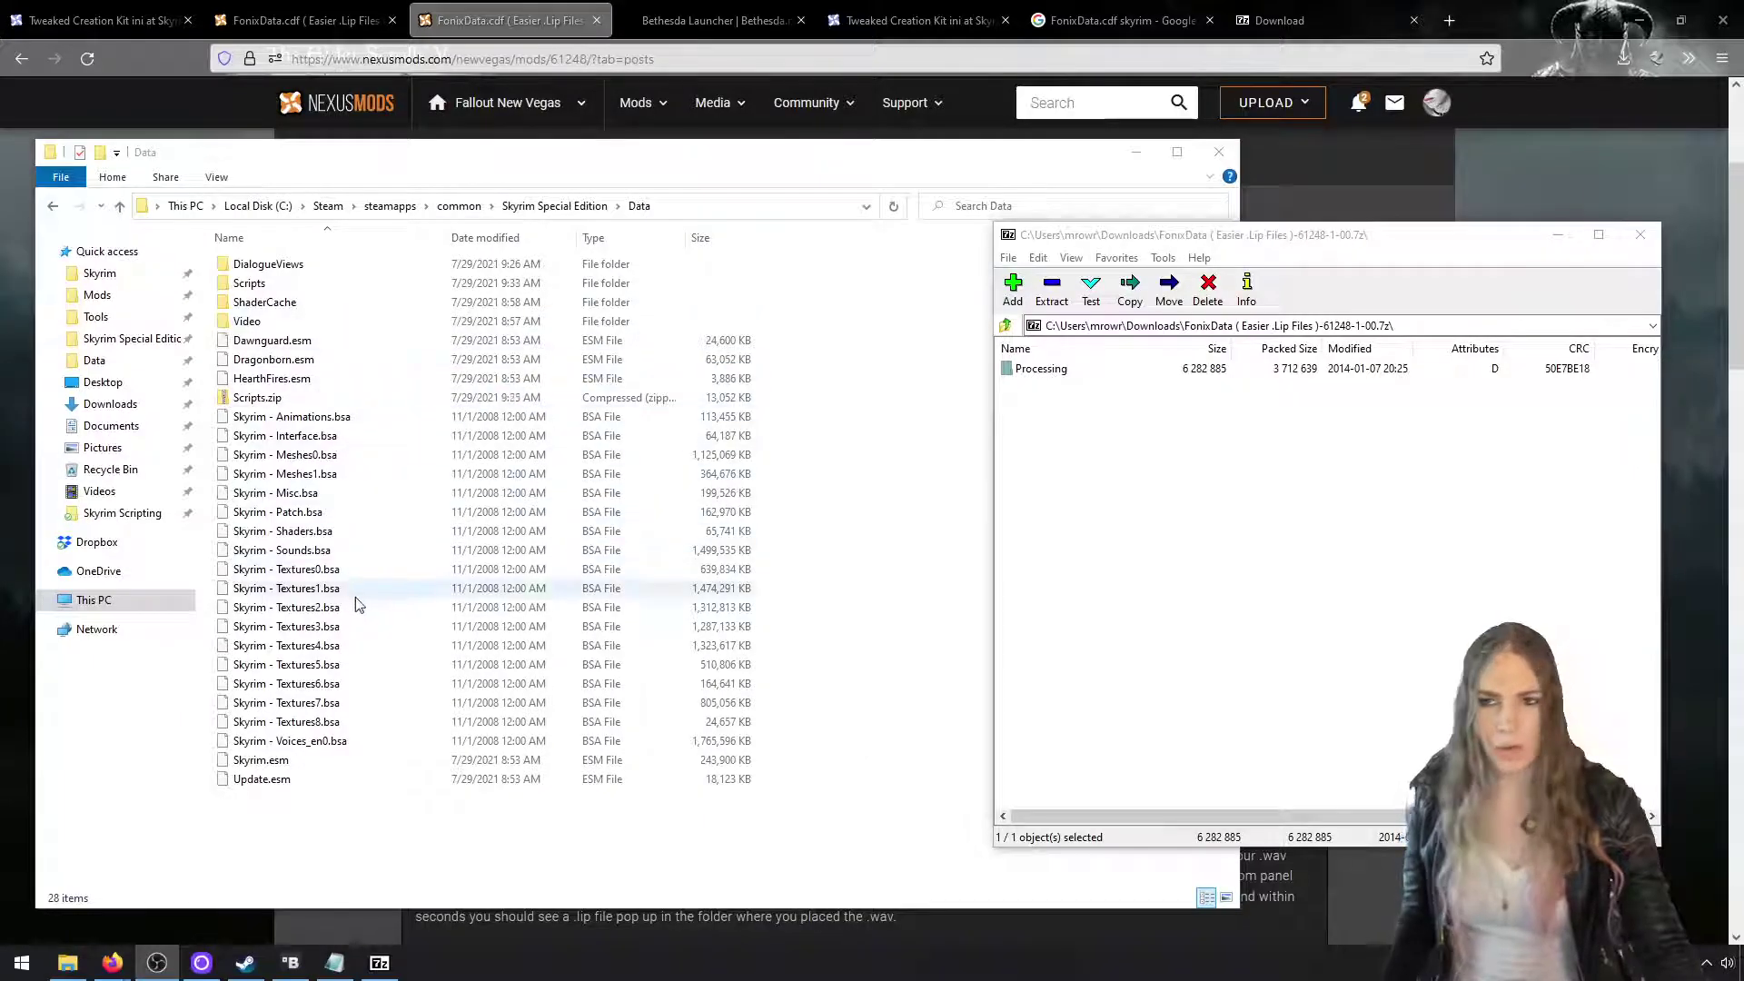
{"action": "left_click", "coordinate": [439, 807]}
{"action": "right_click", "coordinate": [425, 810]}
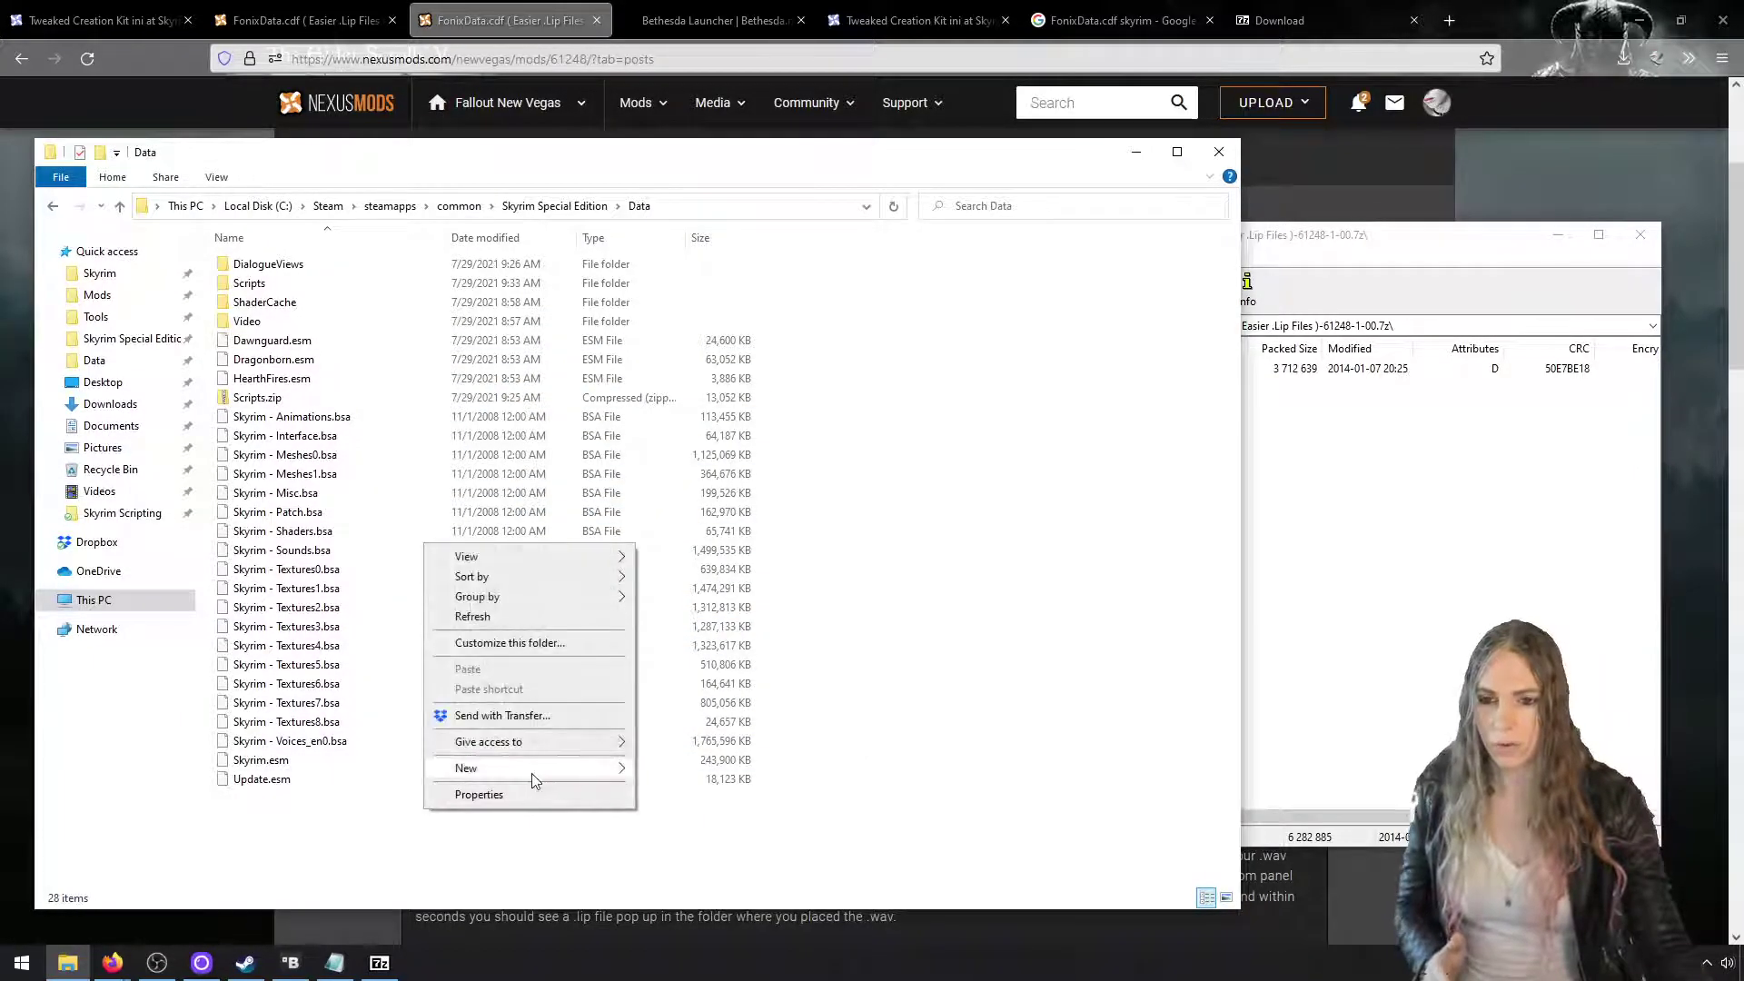
{"action": "mouse_move", "coordinate": [545, 769]}
{"action": "left_click", "coordinate": [672, 769]}
{"action": "type", "text": "Sound"}
{"action": "key", "text": "Return"}
{"action": "key", "text": "Return"}
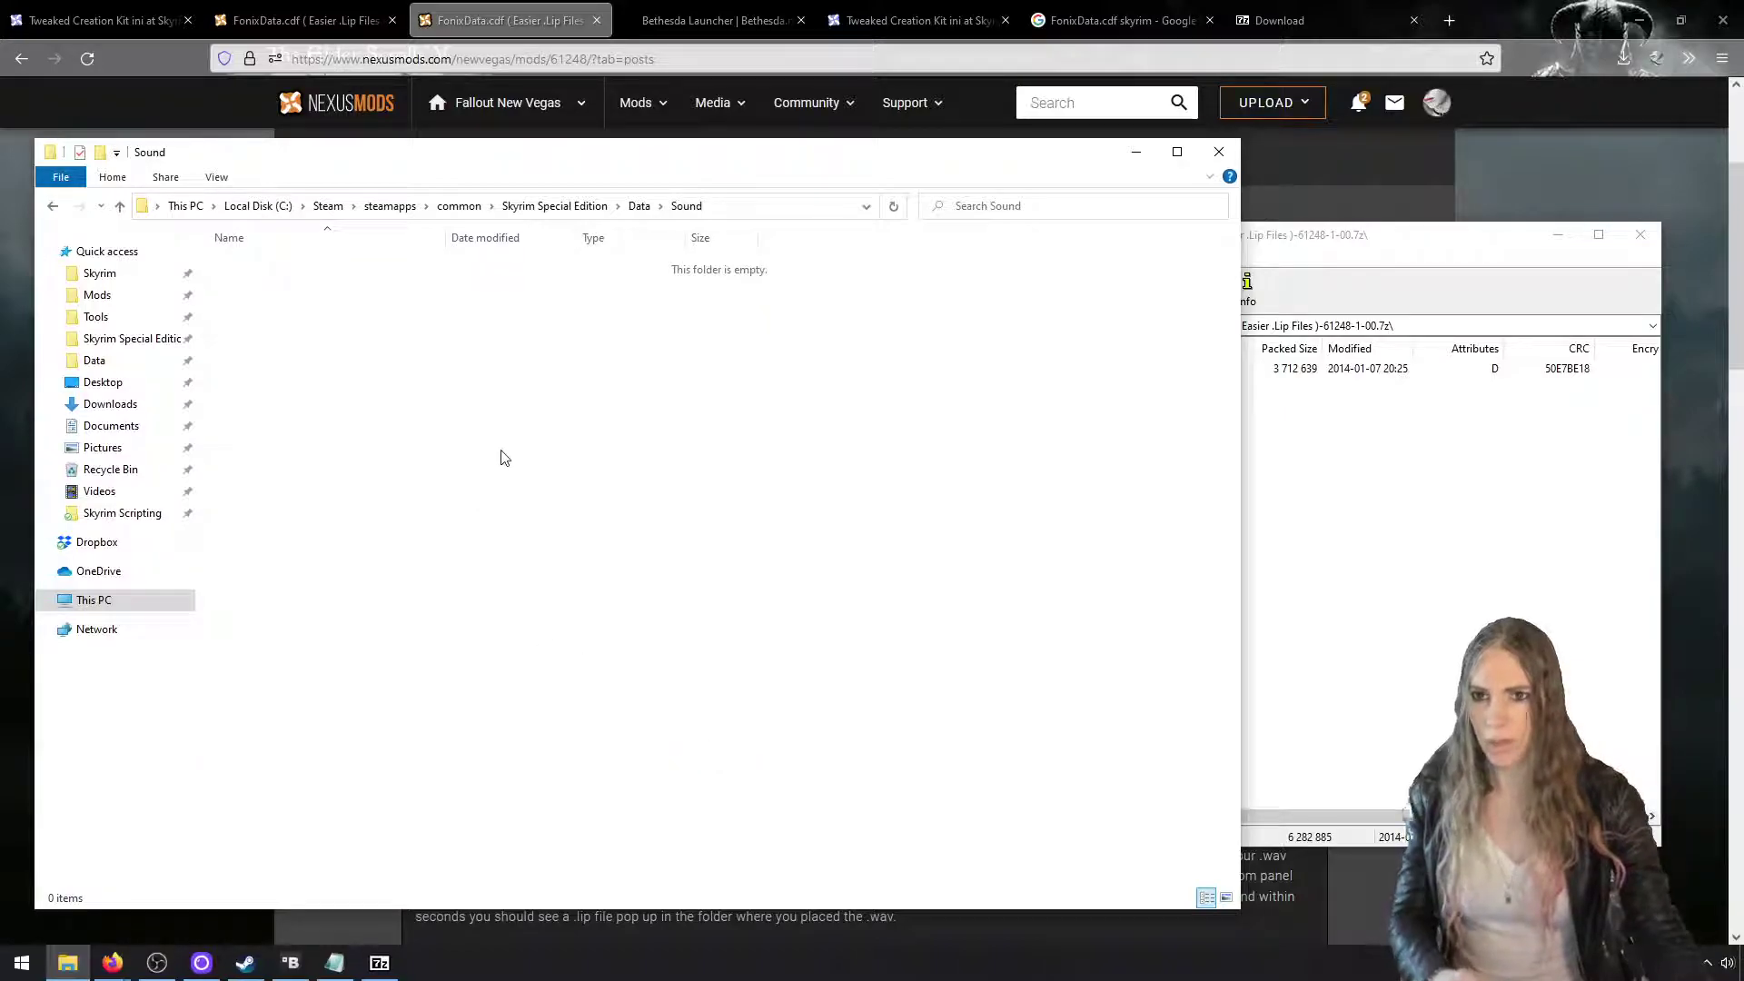
Create a 'Voice' folder inside Sound
{"action": "right_click", "coordinate": [504, 457]}
{"action": "mouse_move", "coordinate": [669, 701]}
{"action": "left_click", "coordinate": [742, 701]}
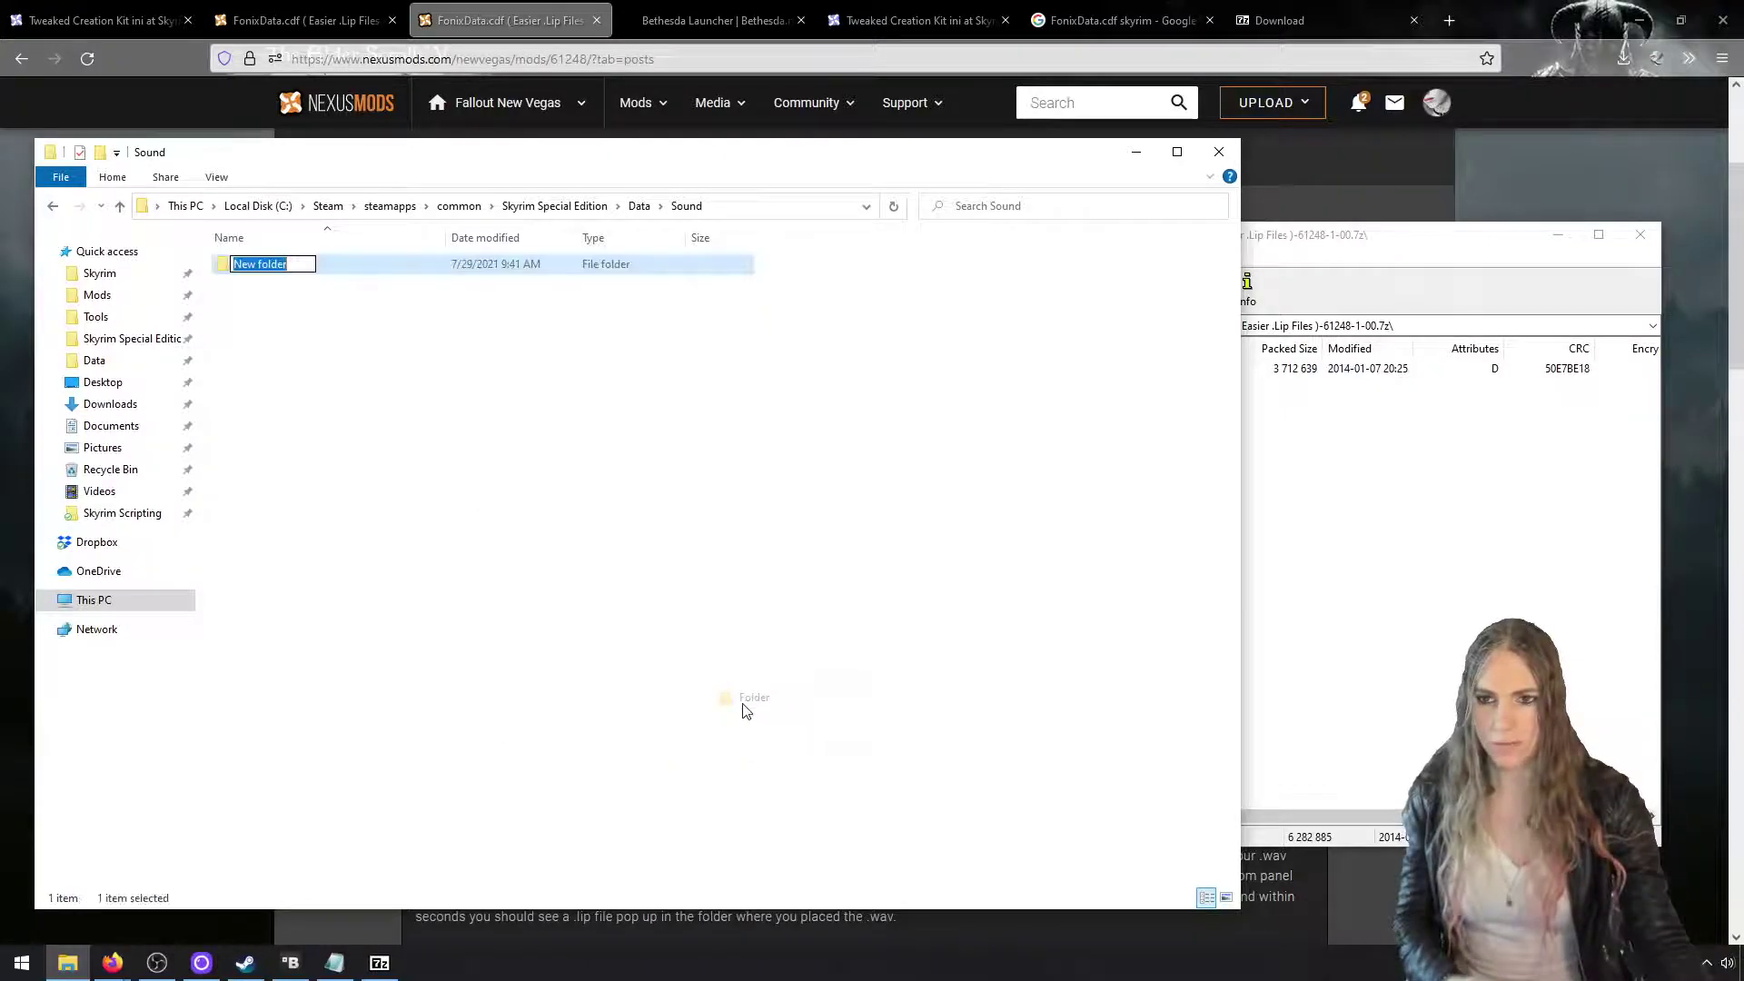
{"action": "type", "text": "Voice"}
{"action": "key", "text": "Return"}
{"action": "key", "text": "Return"}
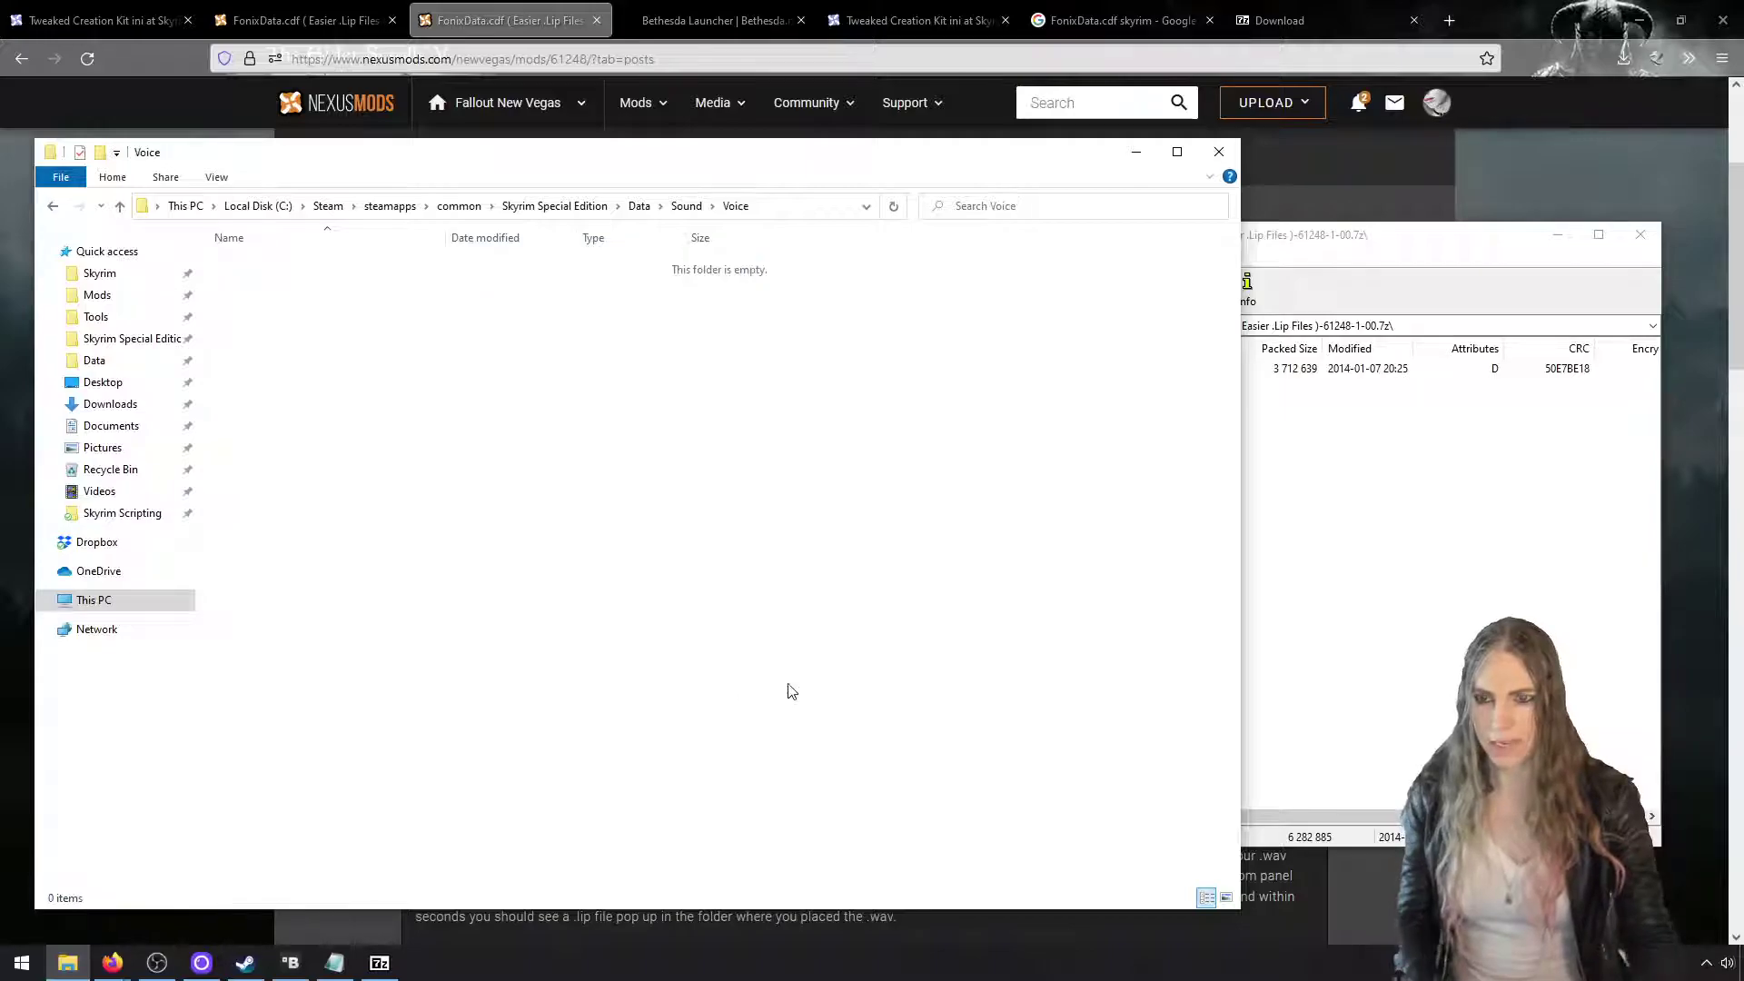
Drag Processing from the 7-Zip archive into Voice and confirm FonixData.cdf is inside
{"action": "left_click", "coordinate": [1288, 609]}
{"action": "left_click_drag", "start_coordinate": [1054, 374], "coordinate": [681, 447]}
{"action": "left_click", "coordinate": [640, 207]}
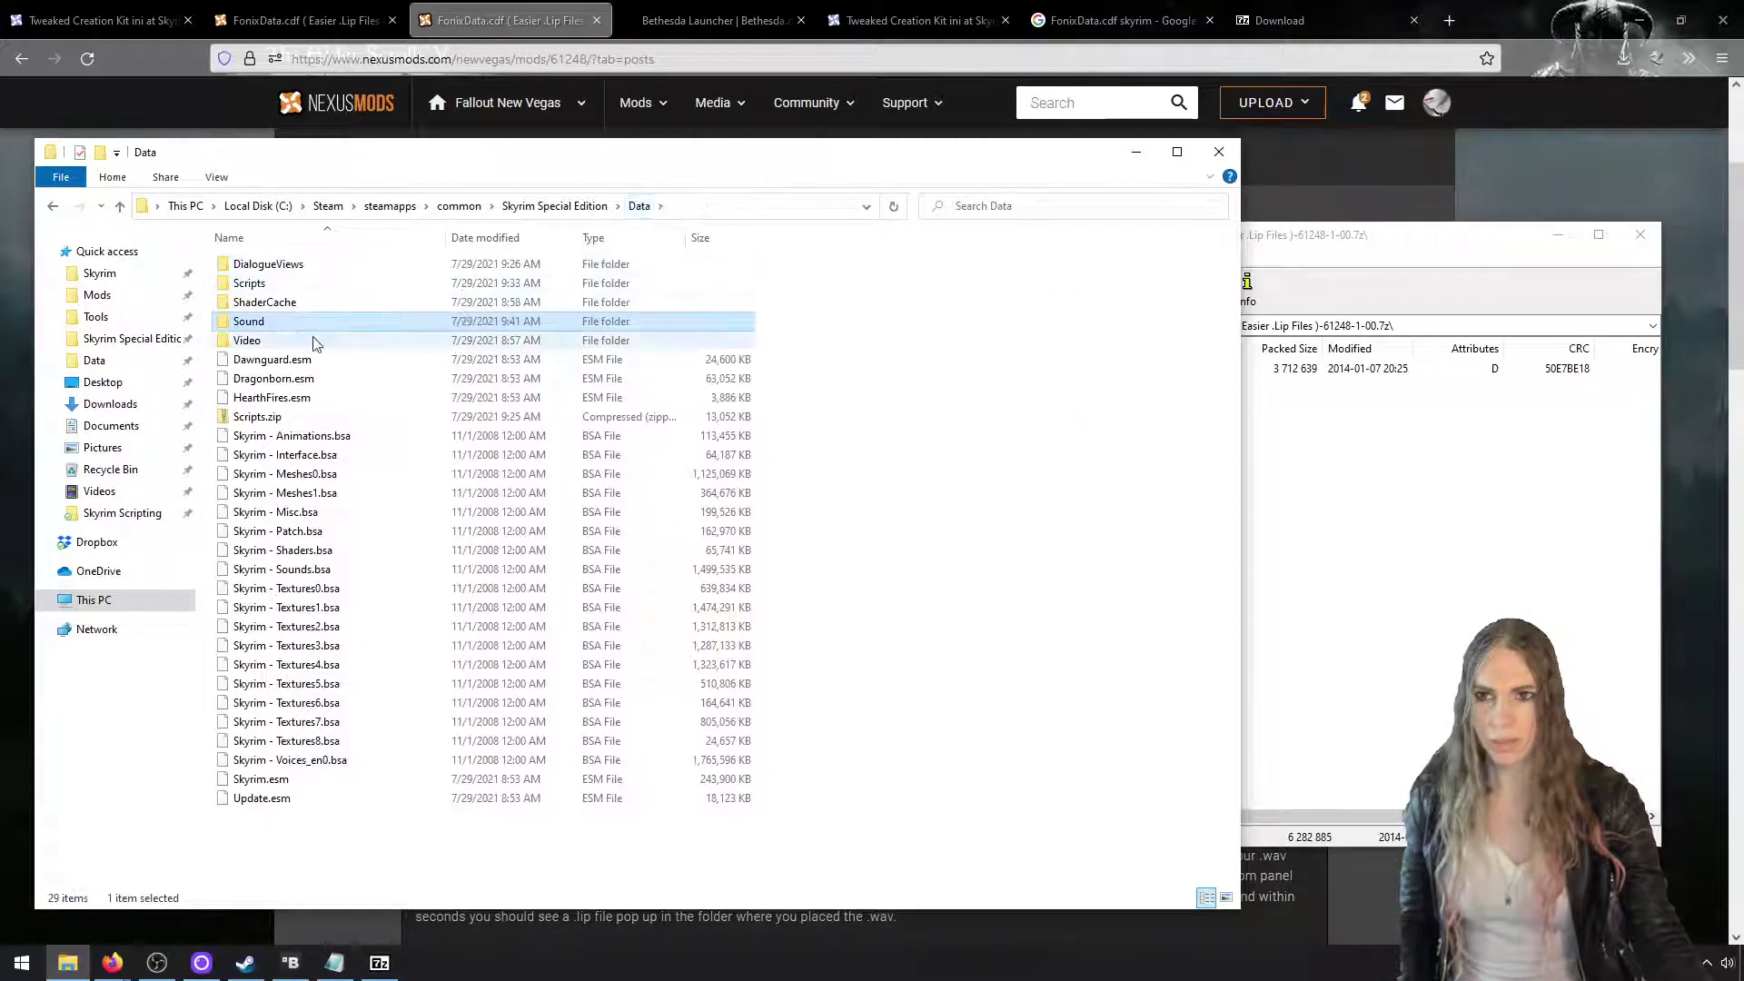
{"action": "double_click", "coordinate": [319, 331]}
{"action": "double_click", "coordinate": [333, 271]}
{"action": "double_click", "coordinate": [333, 270]}
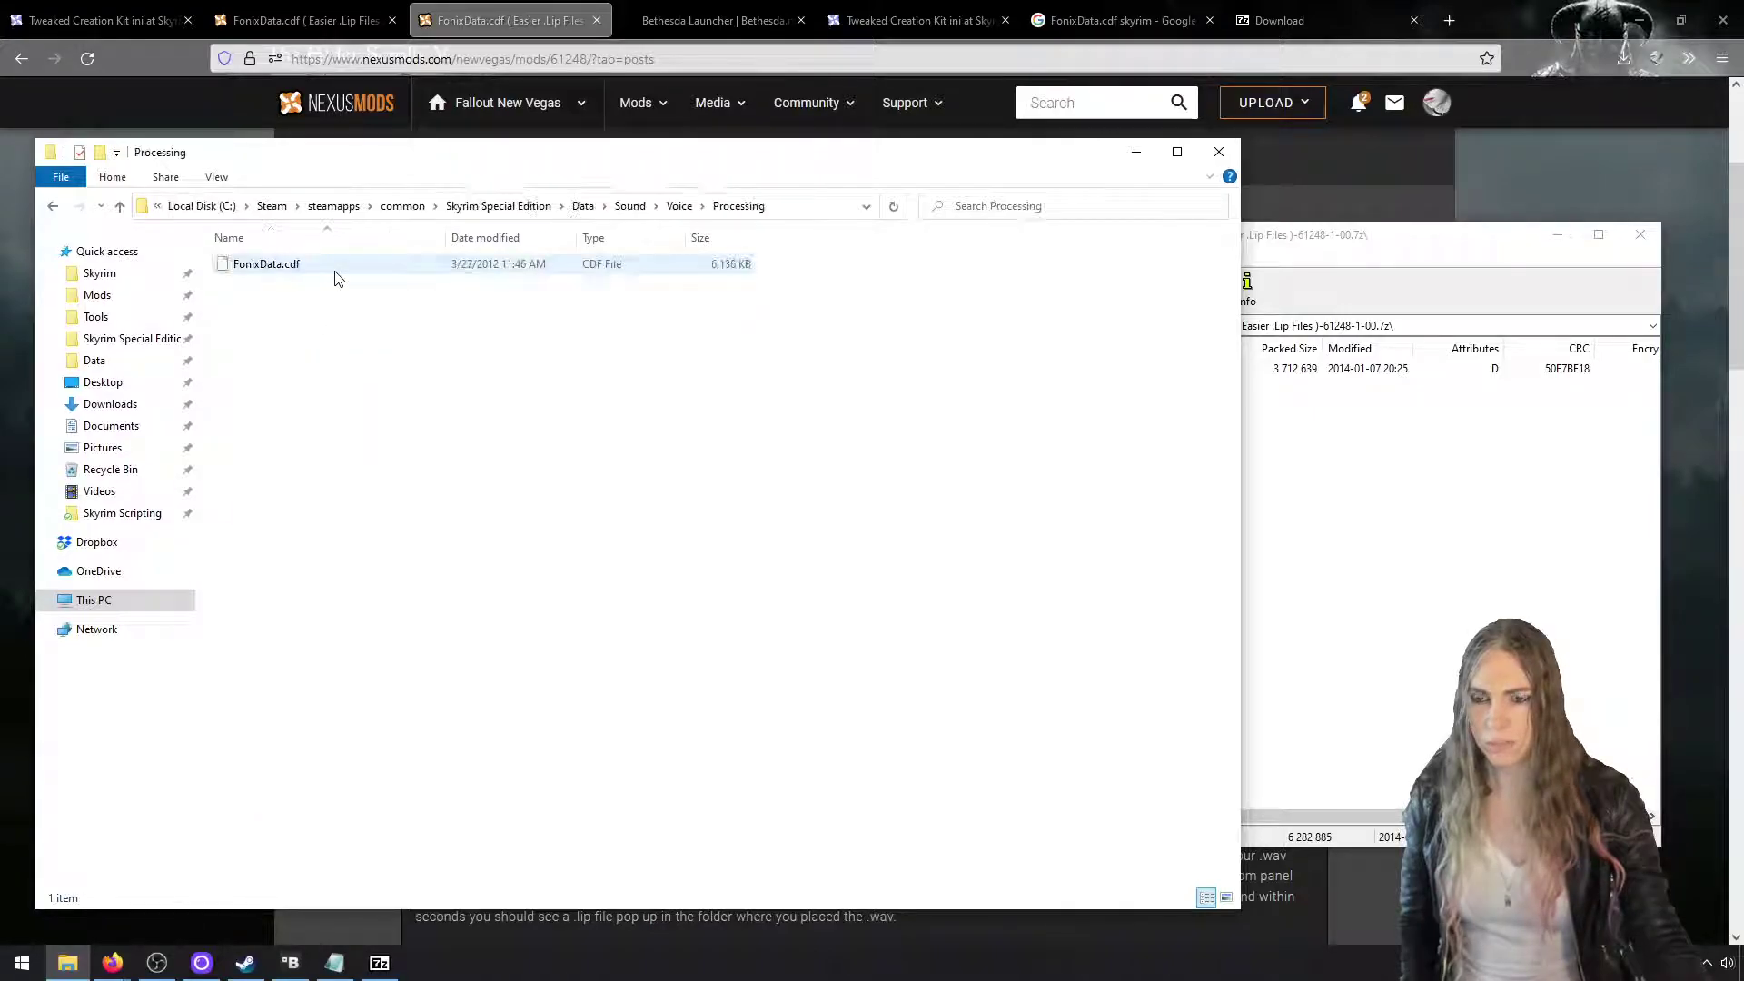
Close the 7-Zip archive window and move the Processing folder window to the right
{"action": "left_click", "coordinate": [1481, 243]}
{"action": "left_click", "coordinate": [1640, 238]}
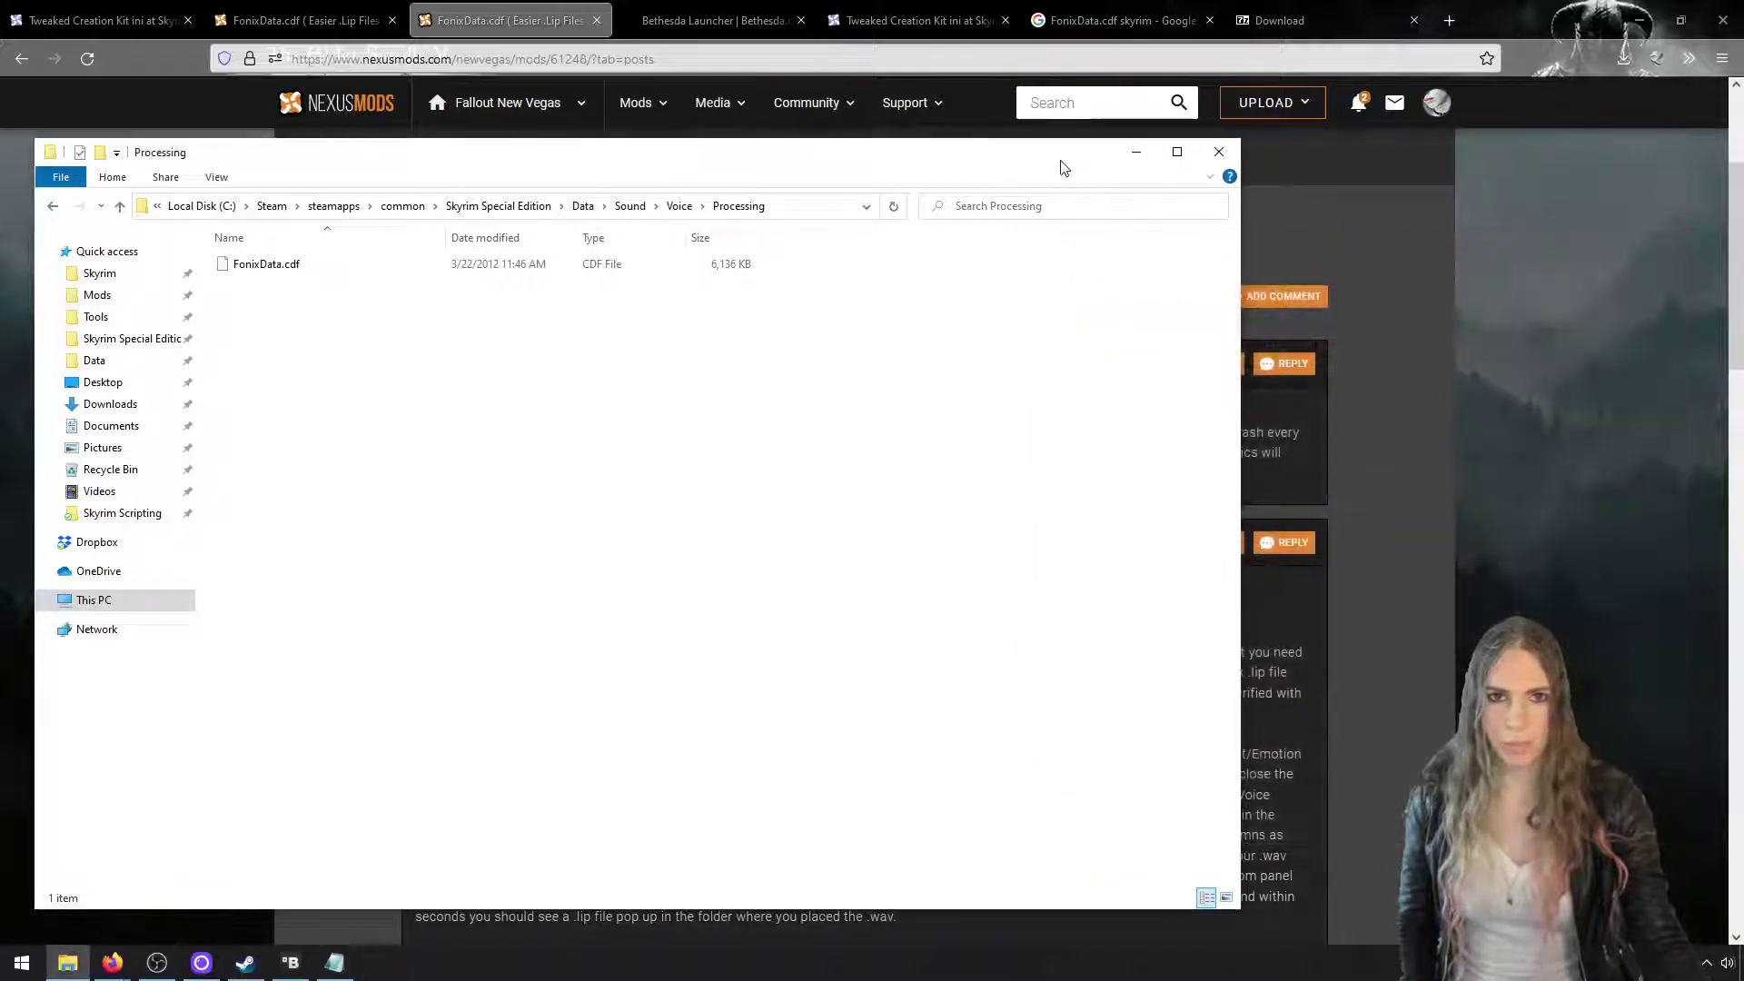
{"action": "left_click_drag", "start_coordinate": [1091, 167], "coordinate": [1299, 158]}
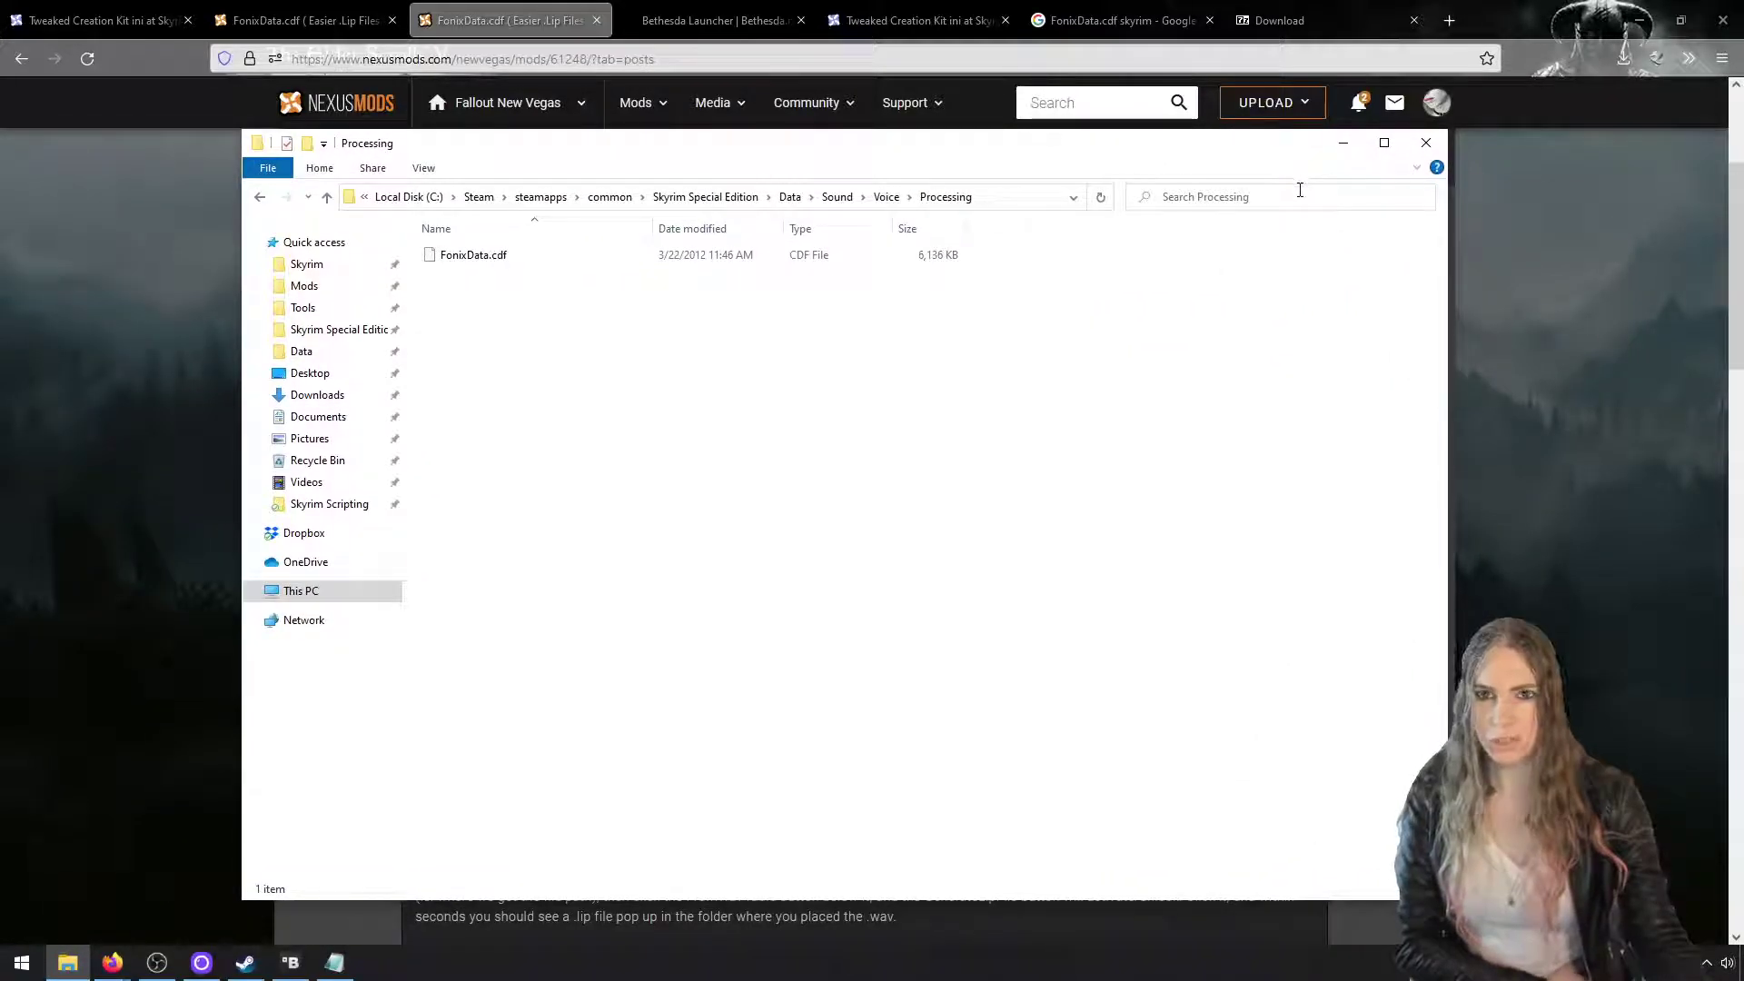